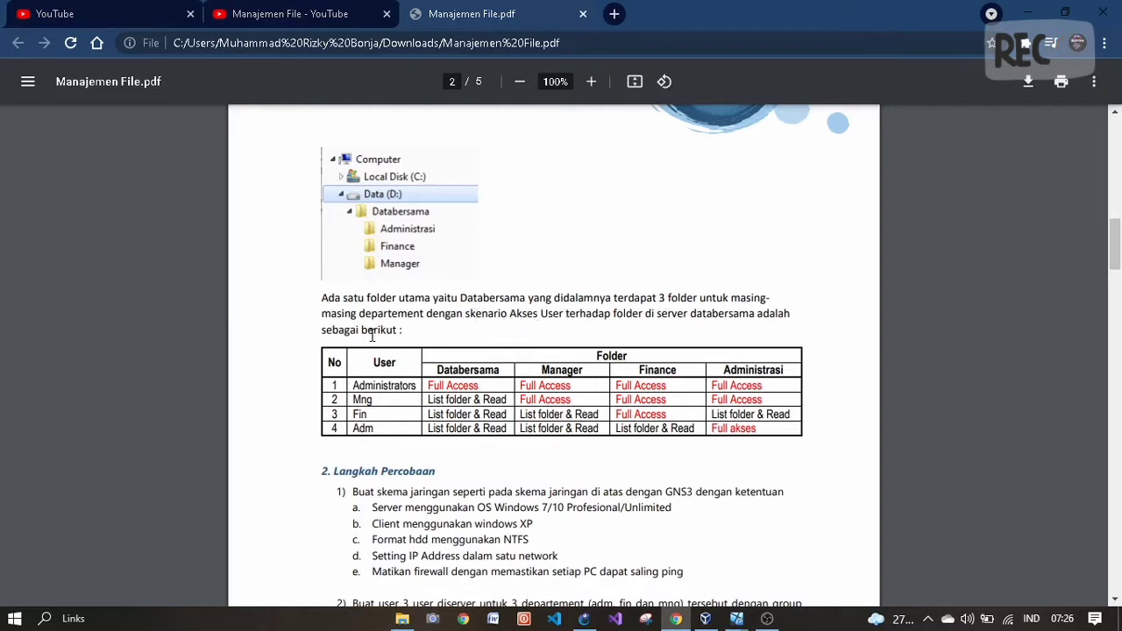
- Scroll through the lab PDF and glance at the GNS3 network topology
scroll(448, 369, "down", 1)
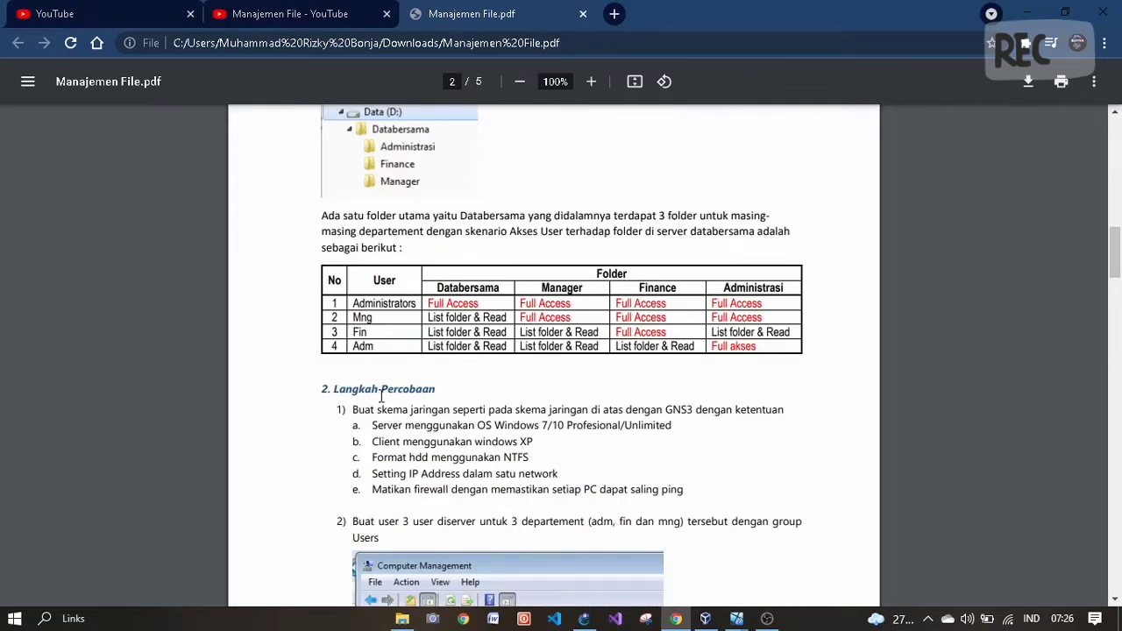
scroll(381, 397, "down", 1)
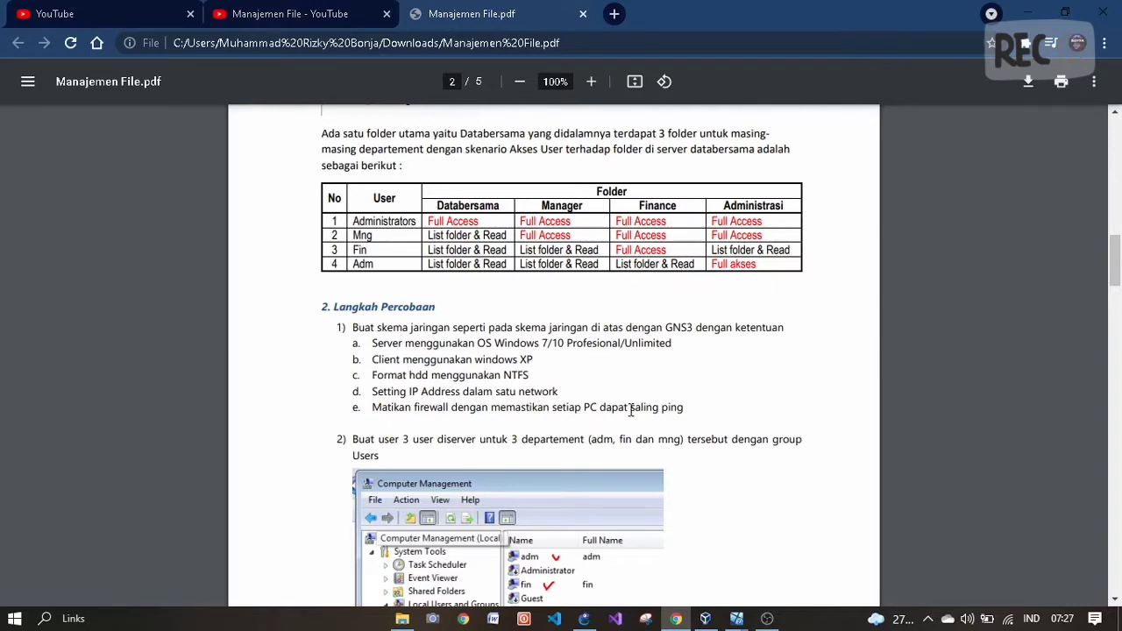
scroll(672, 408, "down", 2)
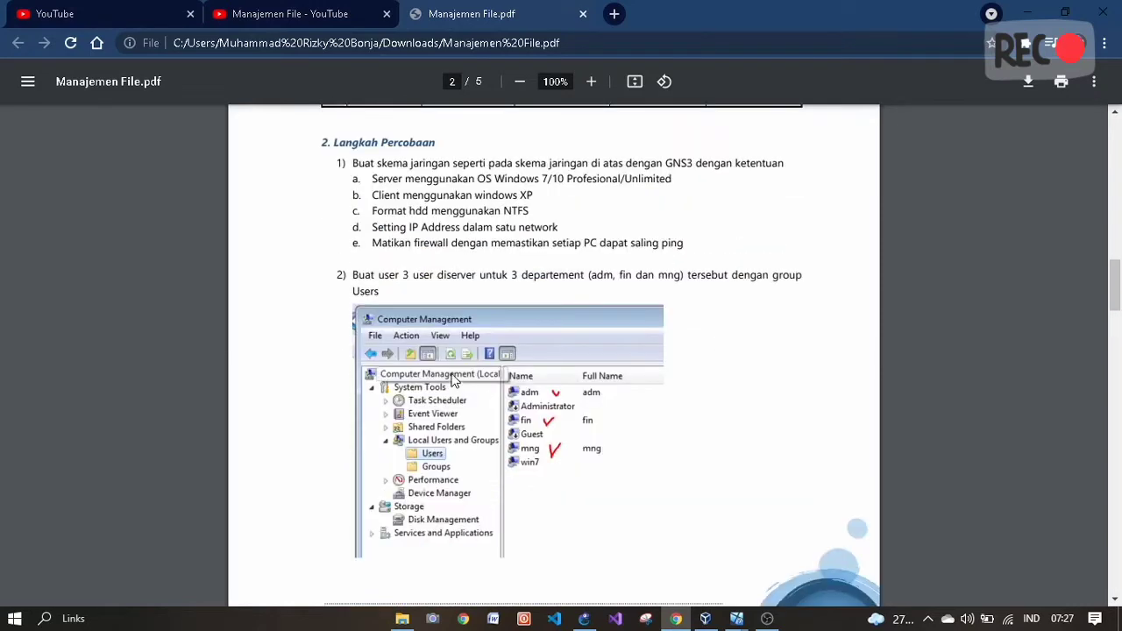
scroll(454, 379, "down", 1)
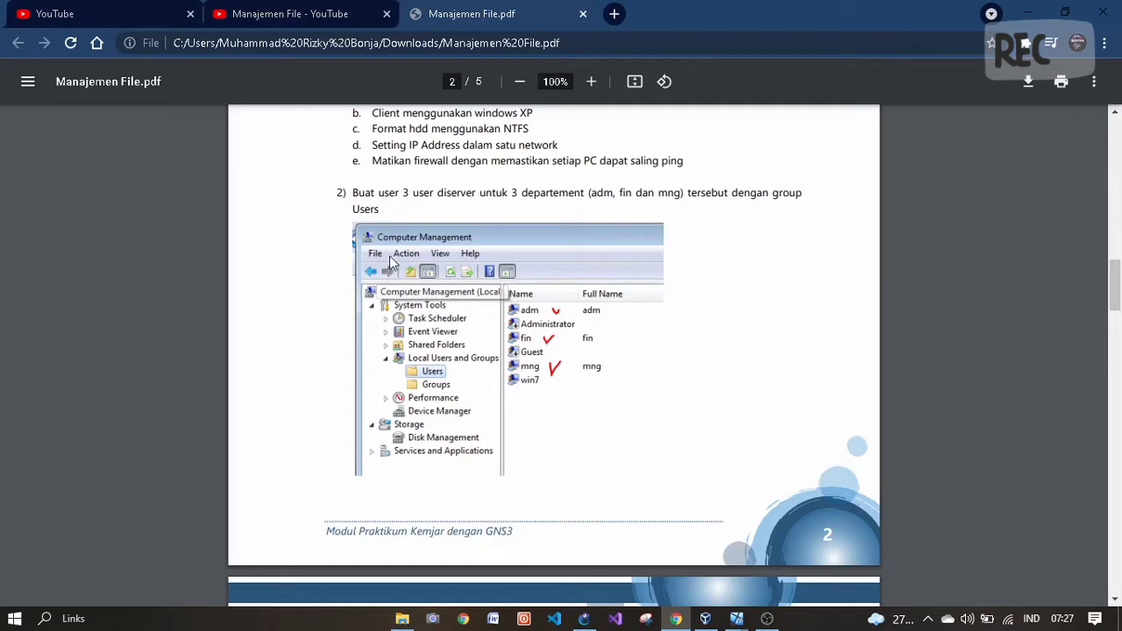
scroll(392, 263, "up", 1)
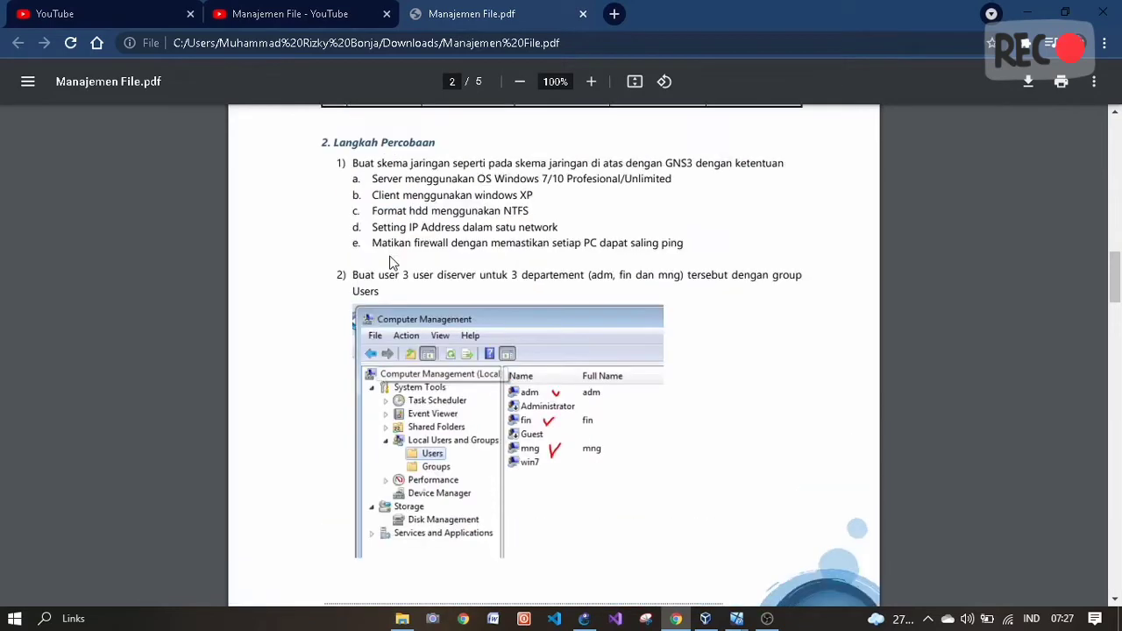
left_click(584, 619)
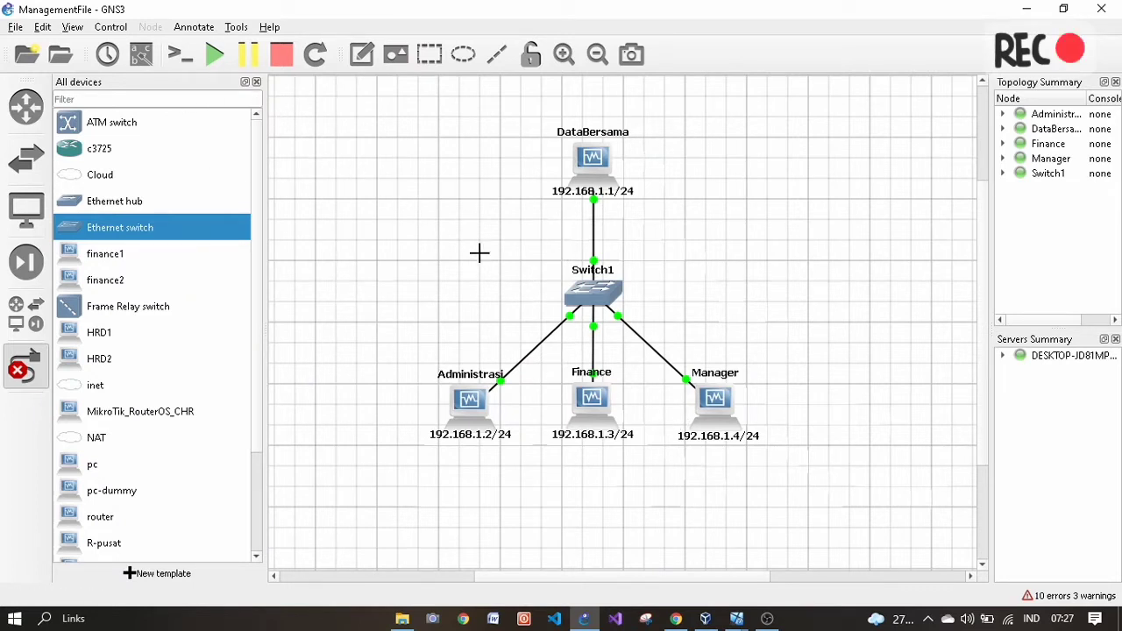
left_click(676, 619)
scroll(539, 385, "down", 3)
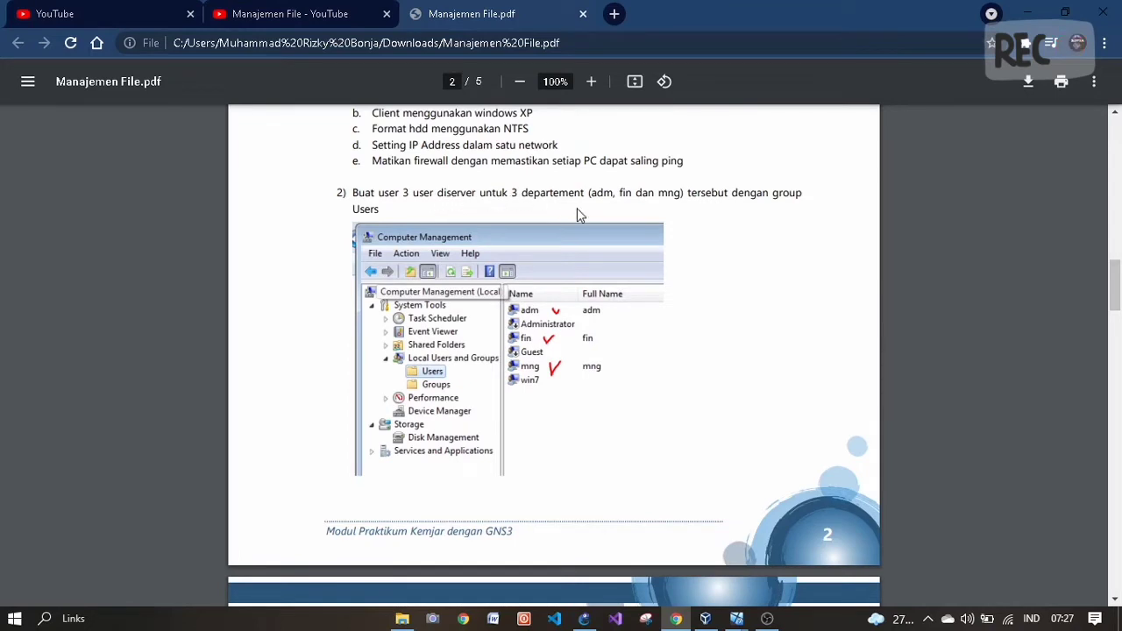
- Bring the DataBersama Windows 7 VM to the front and reposition its window
mouse_move(735, 619)
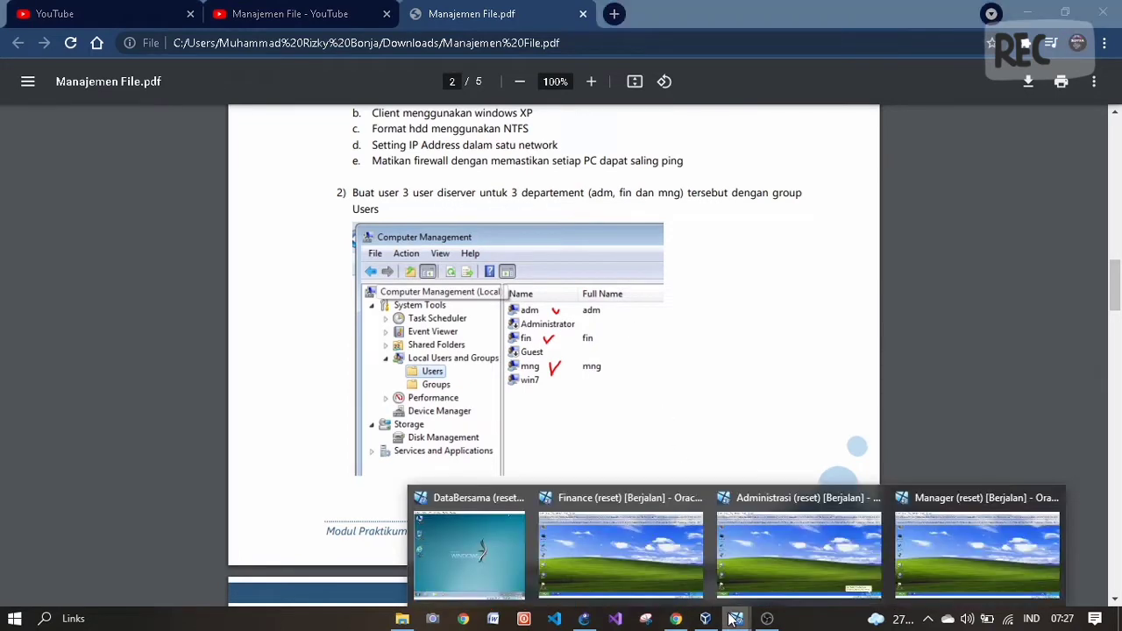
left_click(460, 534)
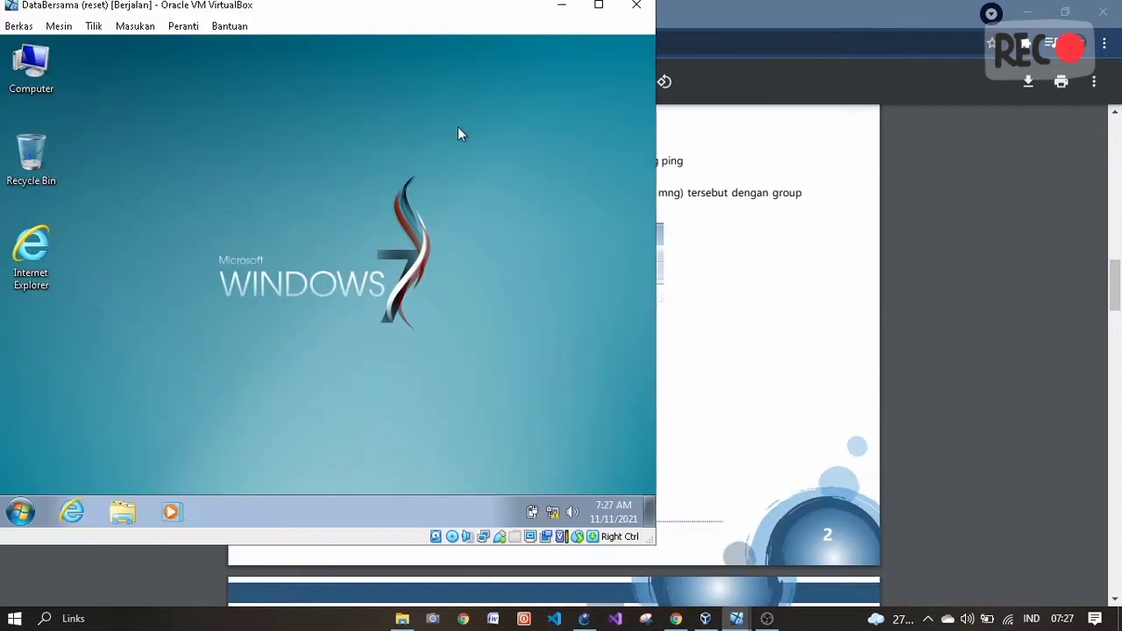
left_click_drag(416, 16, 759, 54)
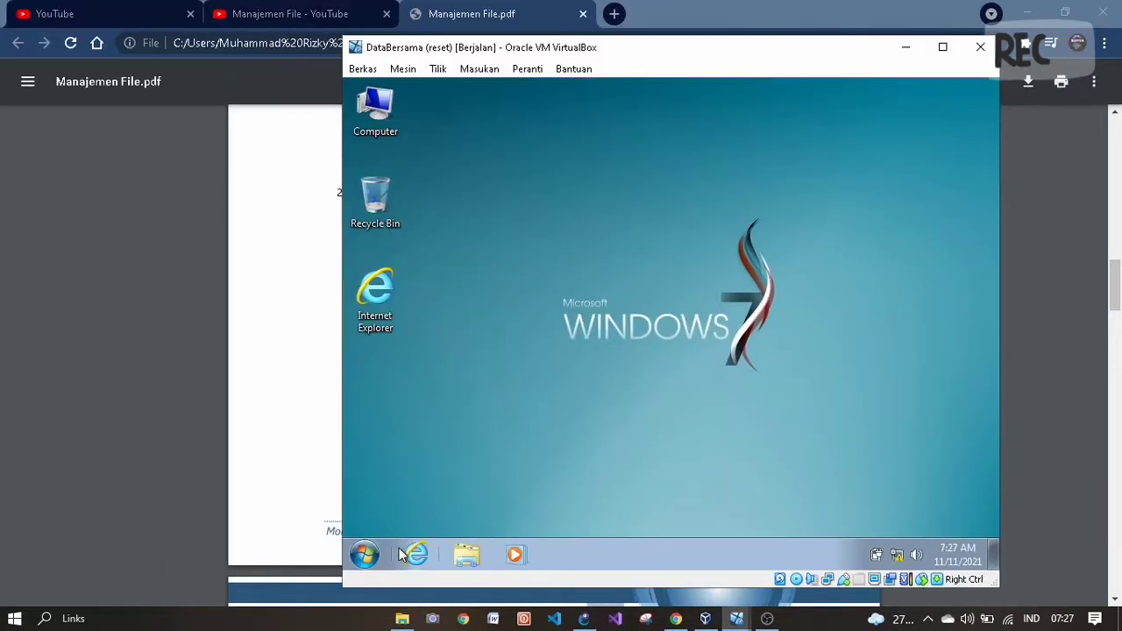
- Show Network Connections via the categorized Control Panel's Network and Sharing Center, then launch Computer Management
left_click(365, 554)
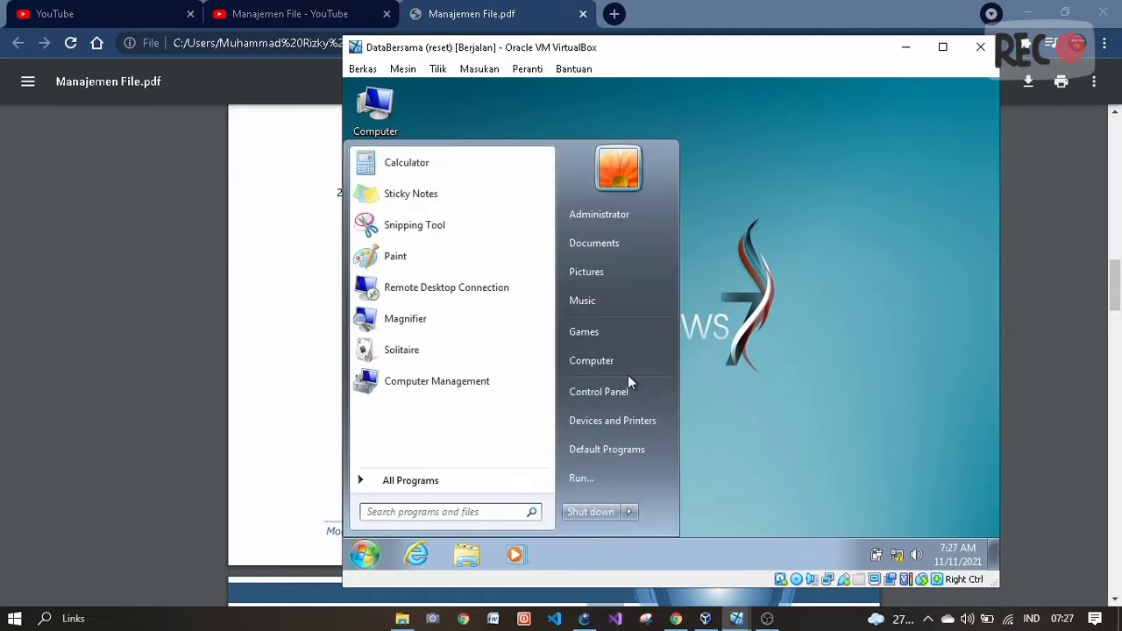
left_click(600, 391)
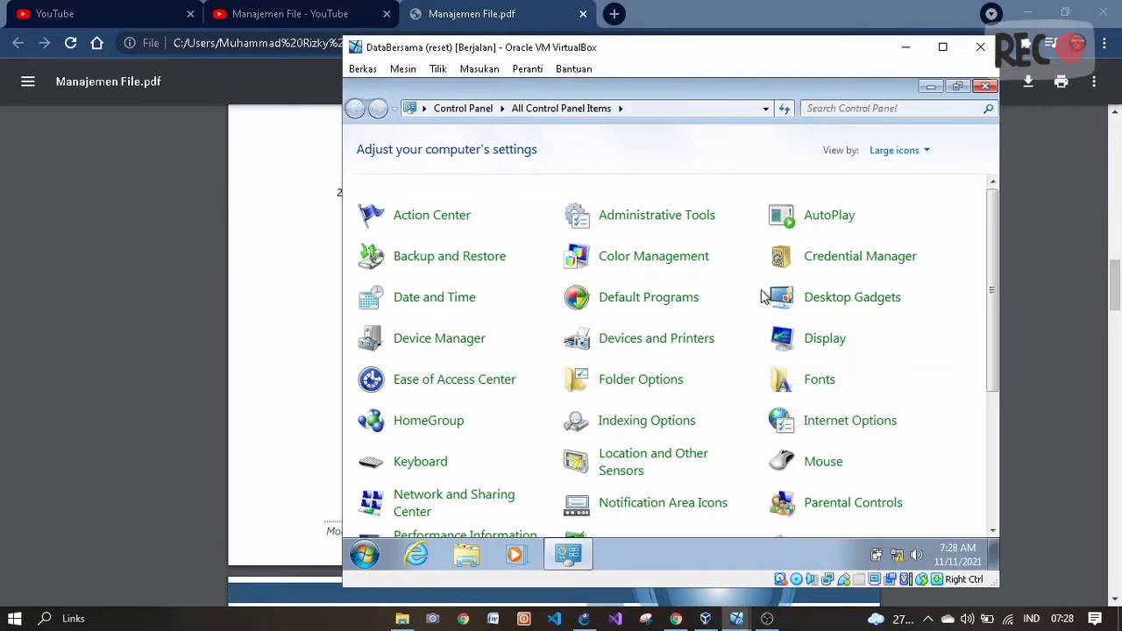
left_click(901, 150)
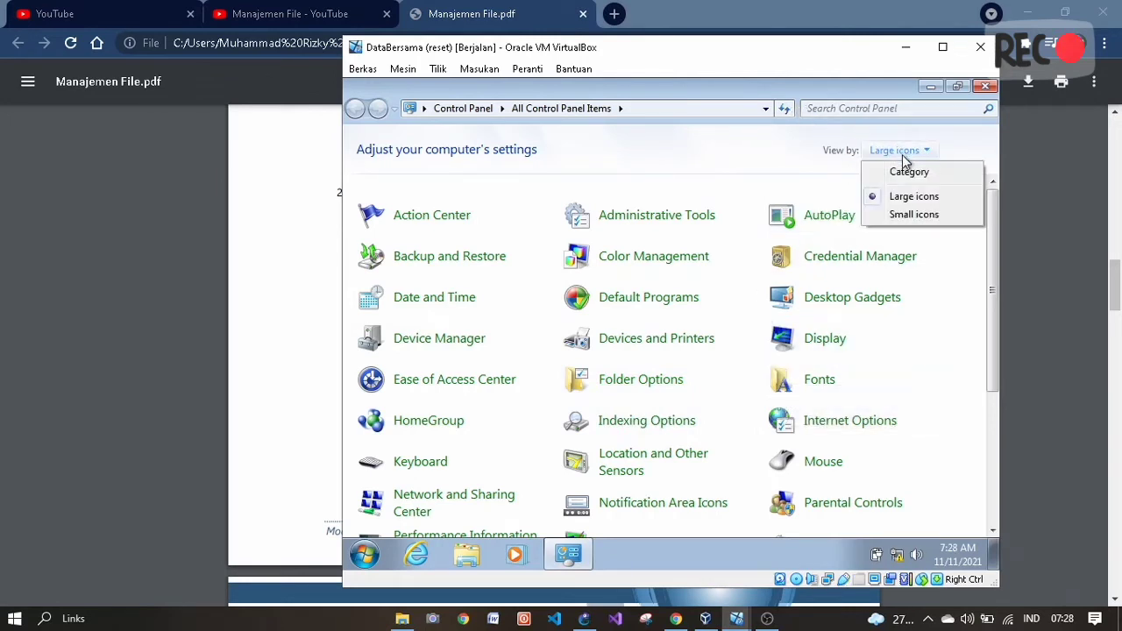
left_click(916, 171)
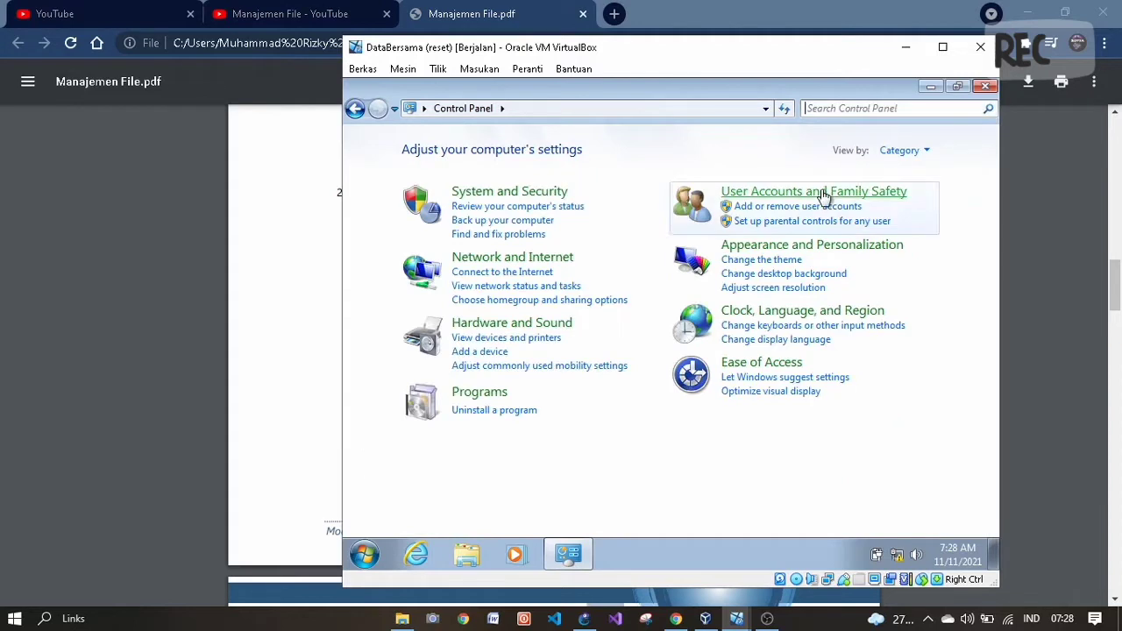
left_click(529, 287)
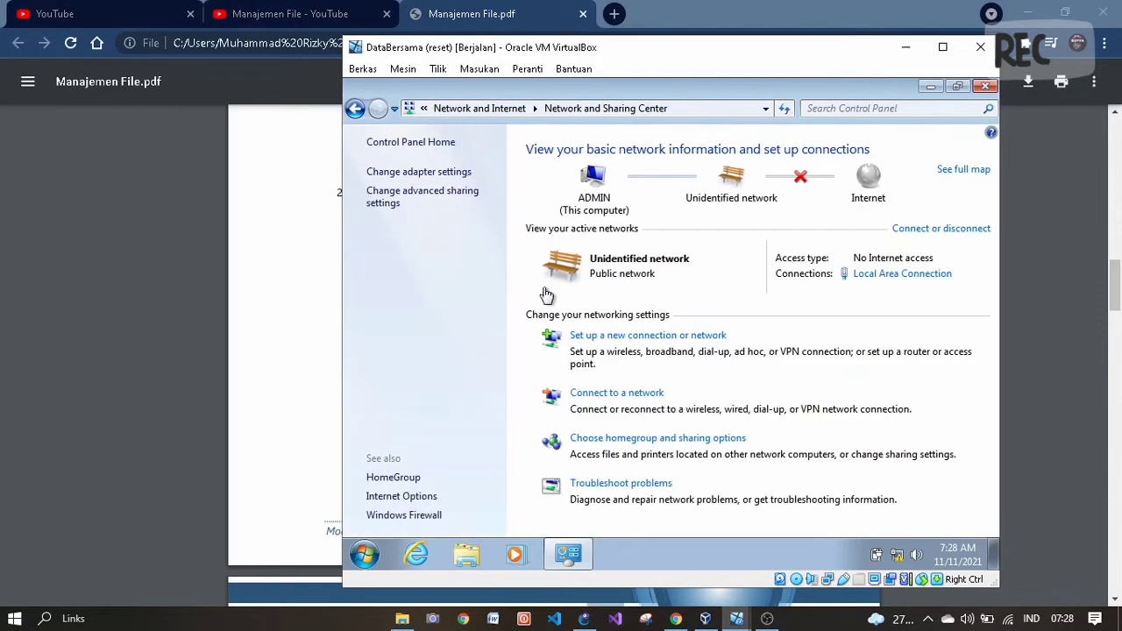
left_click(436, 174)
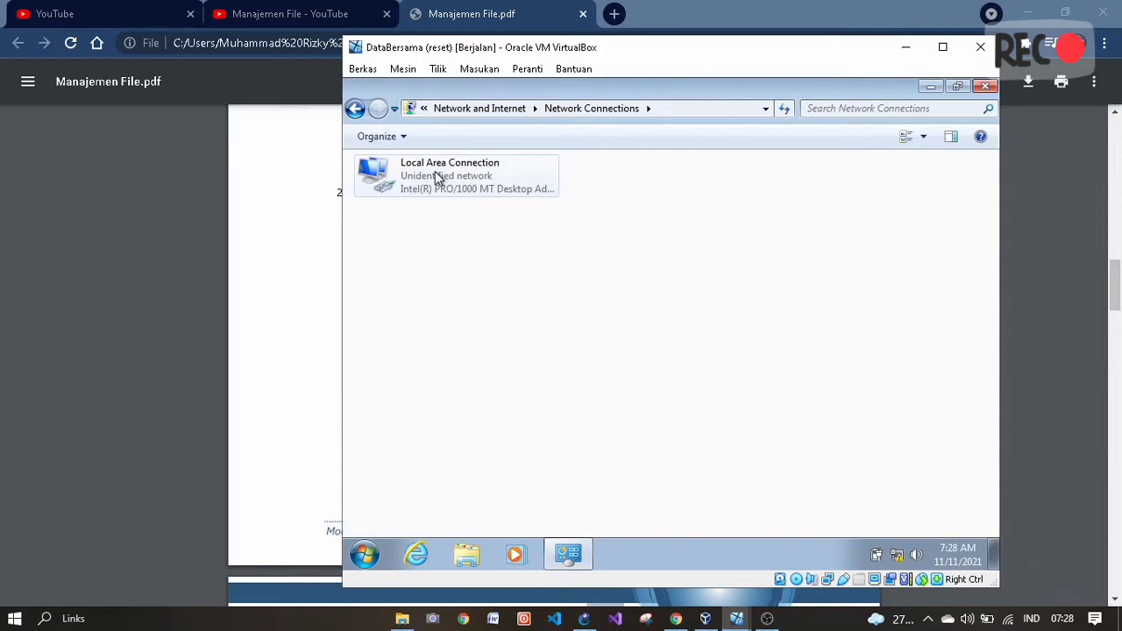
left_click(363, 551)
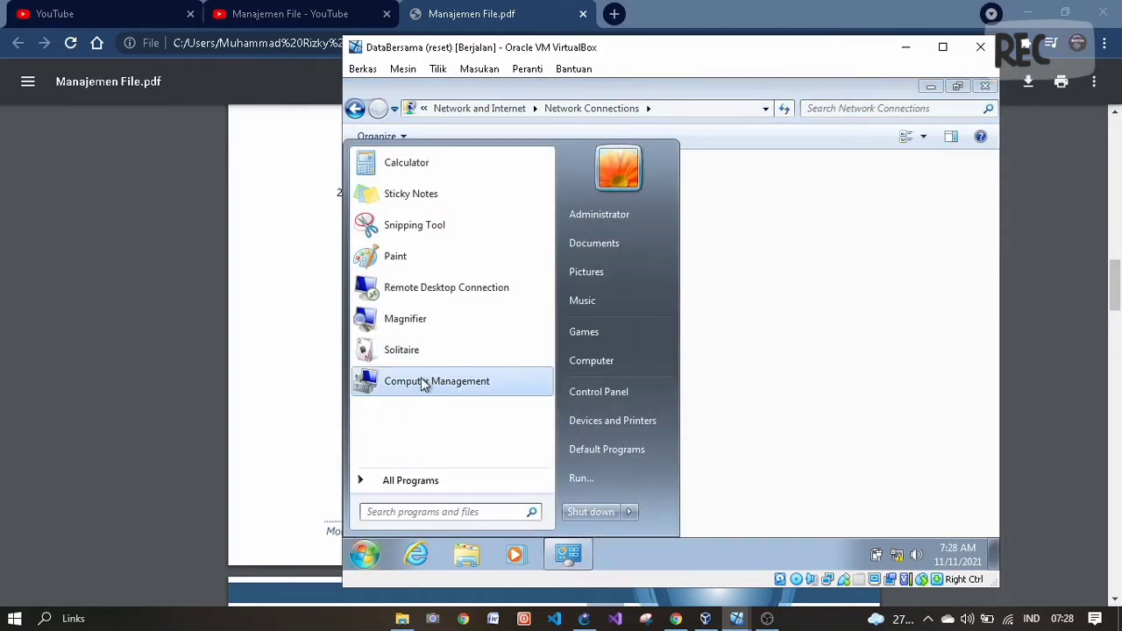
left_click(421, 381)
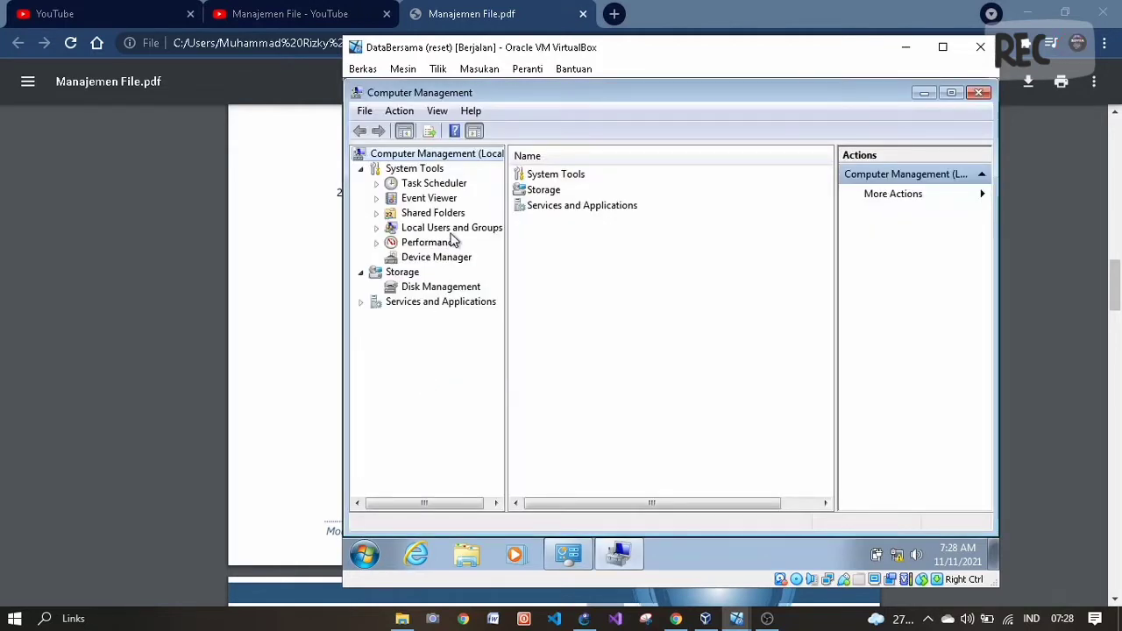
- Open the Local Users and Groups Users list and start a new user
double_click(452, 229)
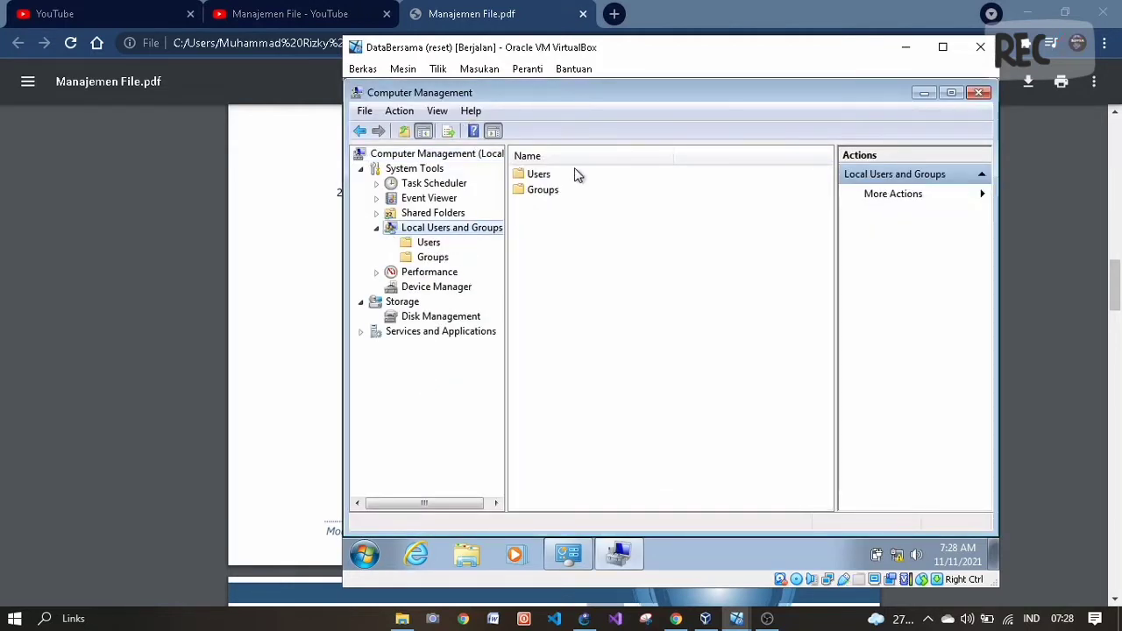
double_click(538, 175)
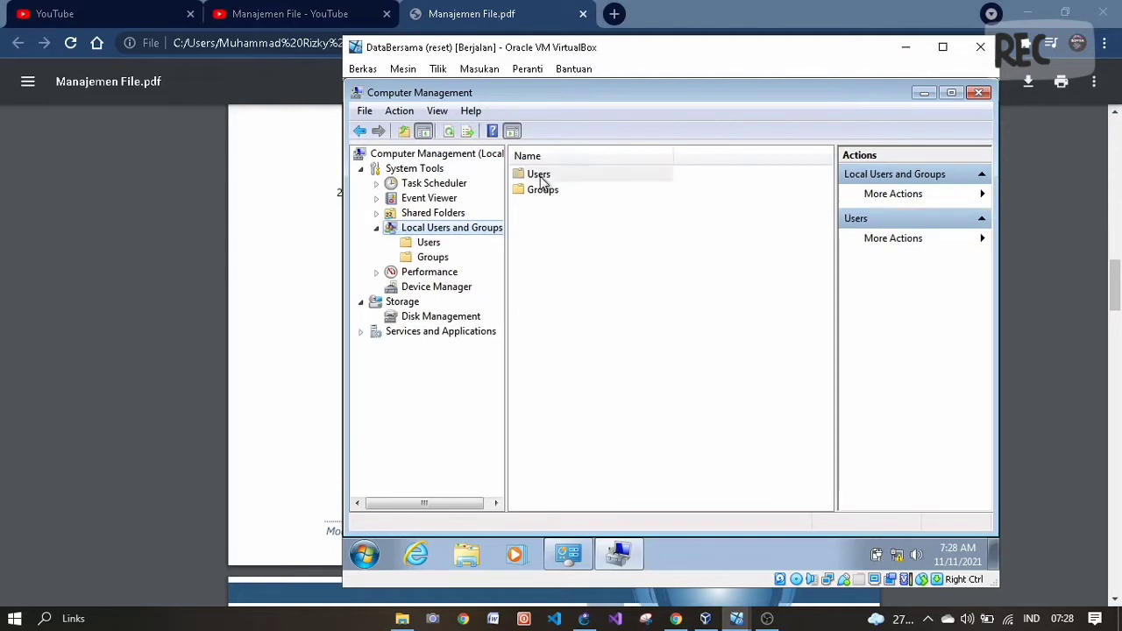
right_click(619, 299)
left_click(654, 303)
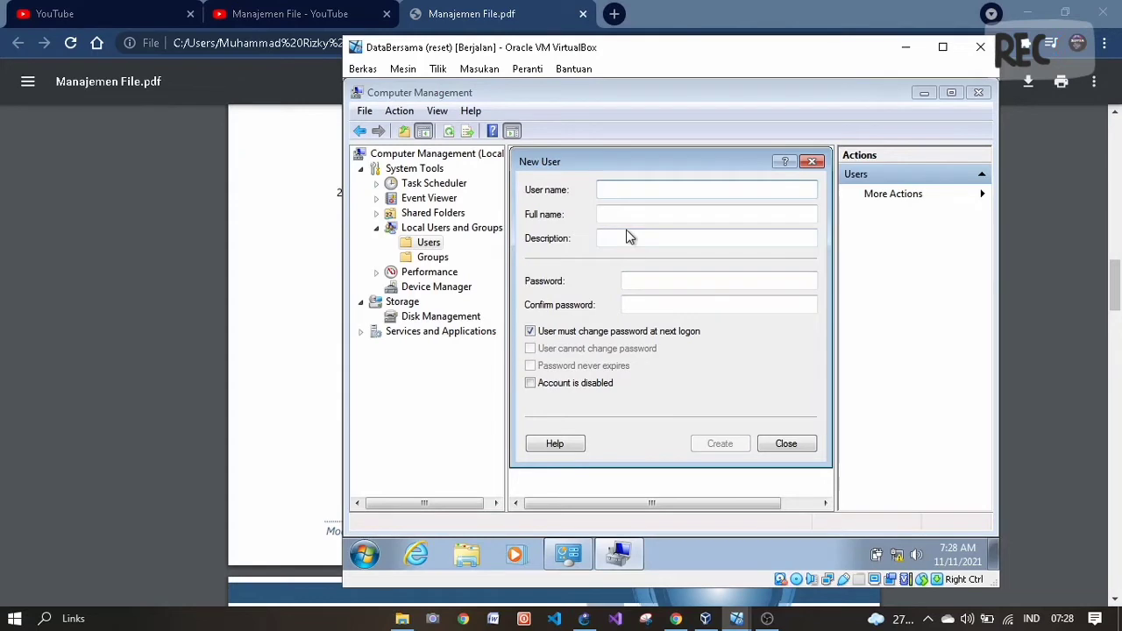
- Create local user adm with a password that never expires and no forced change
type("am")
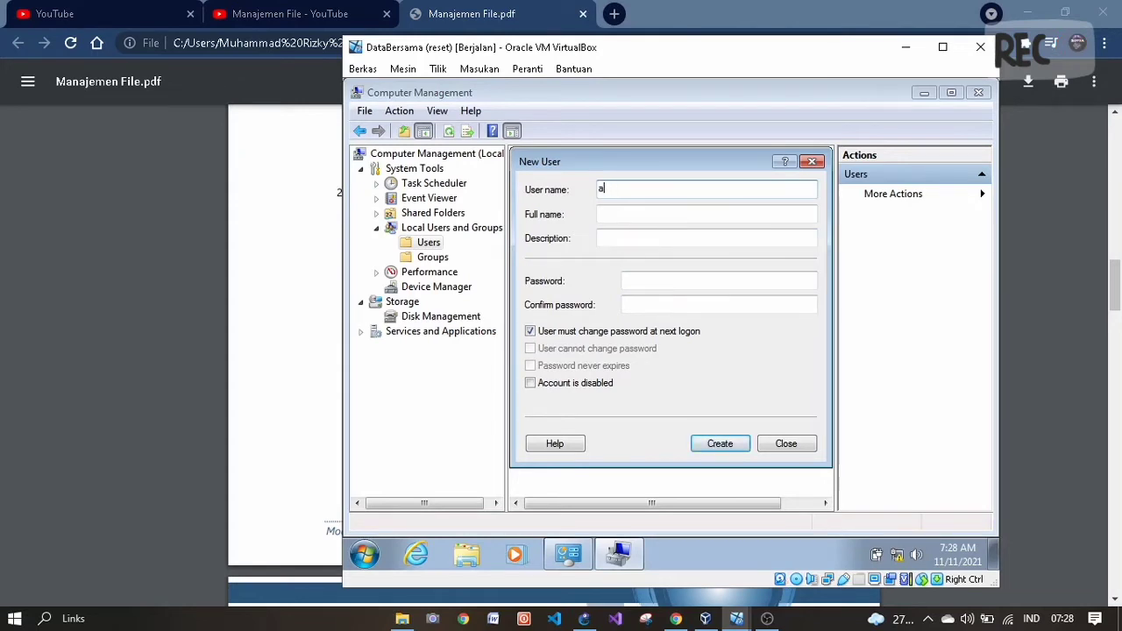
key("Tab")
key("Tab")
key("Tab")
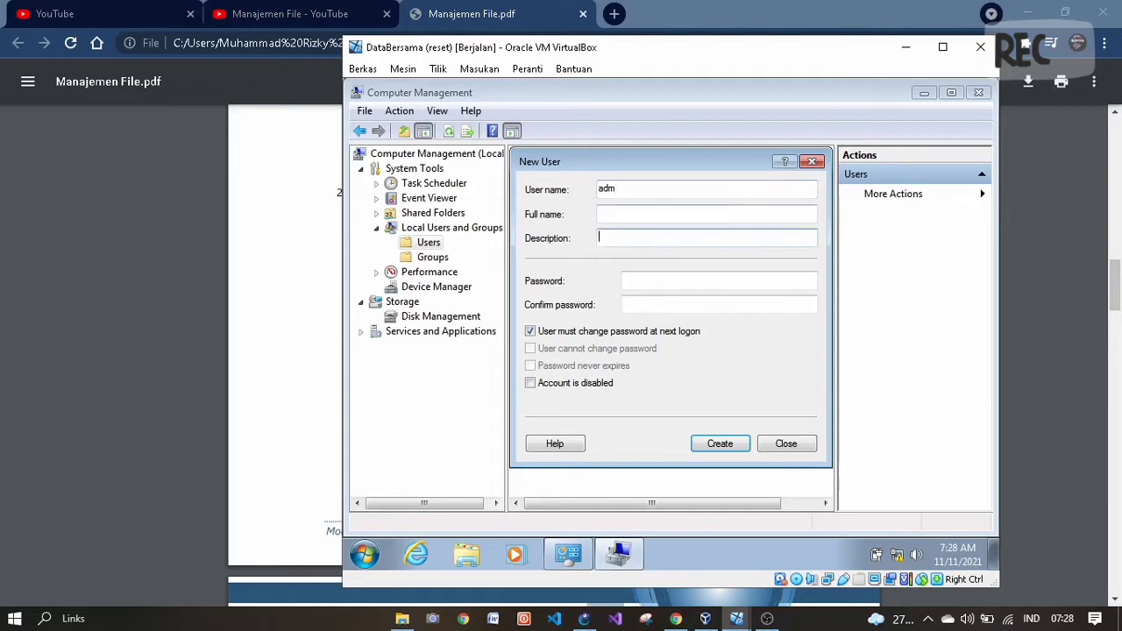
type("123")
key("Tab")
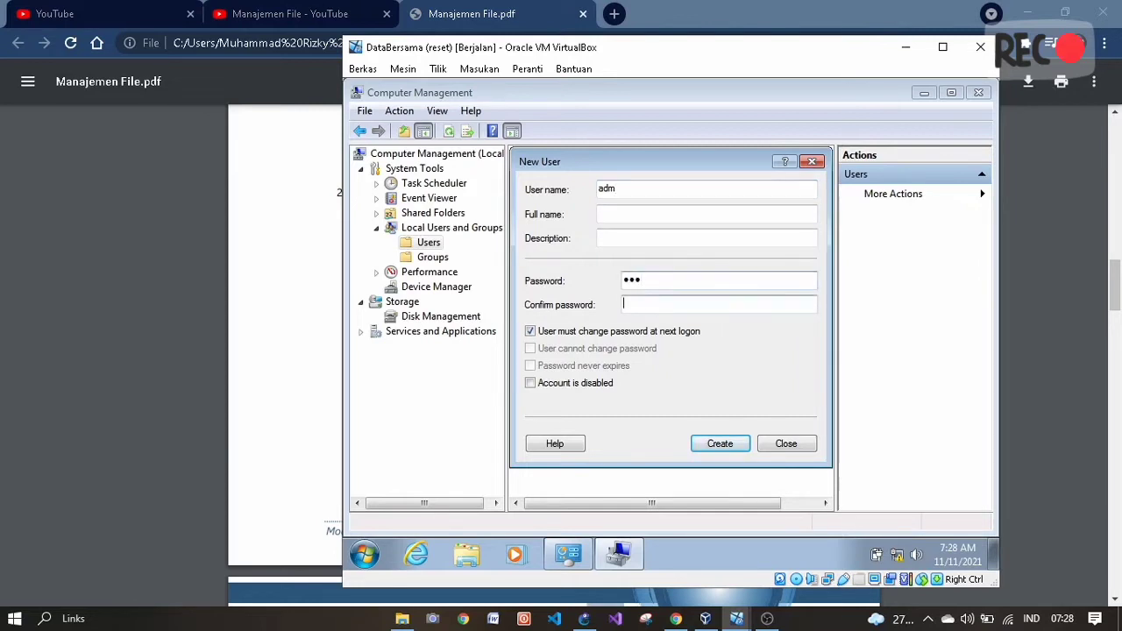
type("123")
key("Tab")
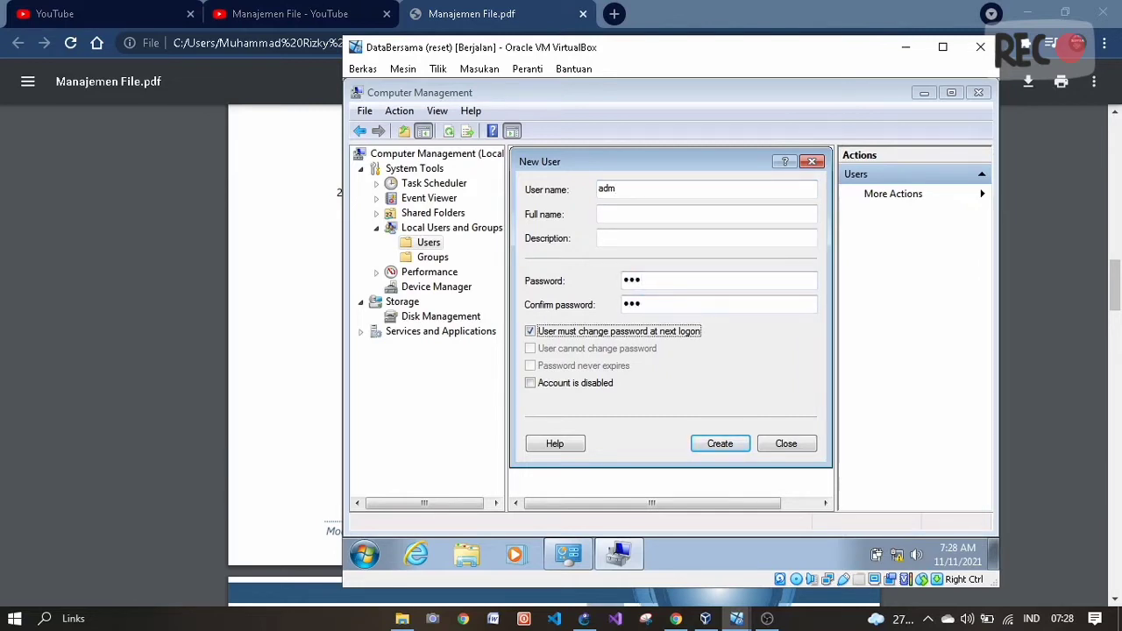
left_click(530, 331)
left_click(531, 366)
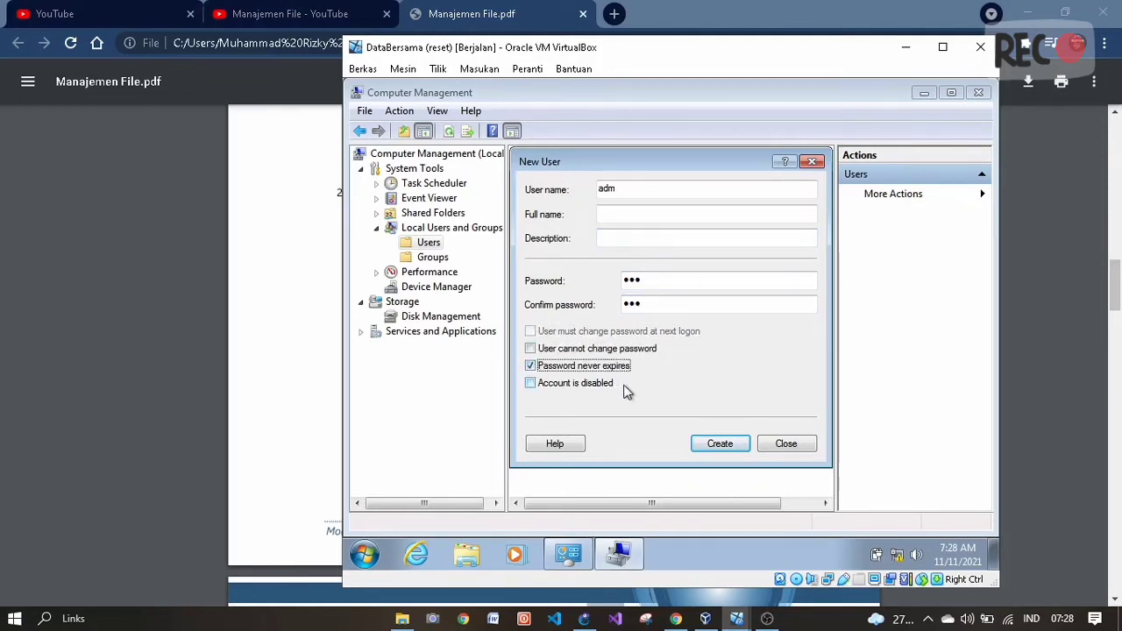
left_click(720, 443)
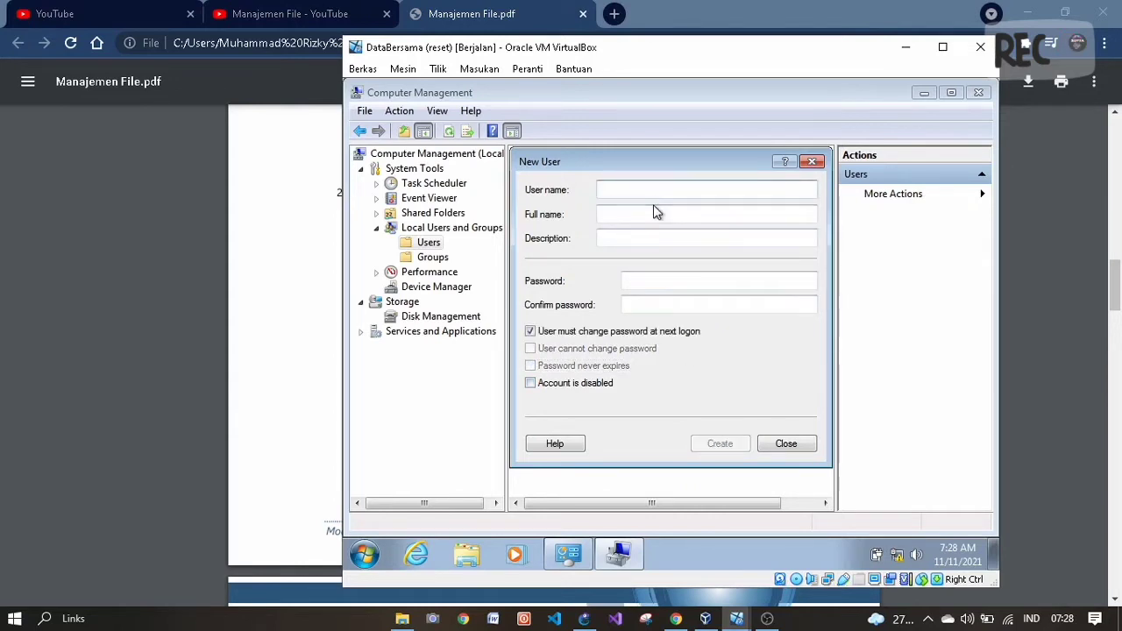
- Create local user fin with a password that never expires and no forced change
type("f")
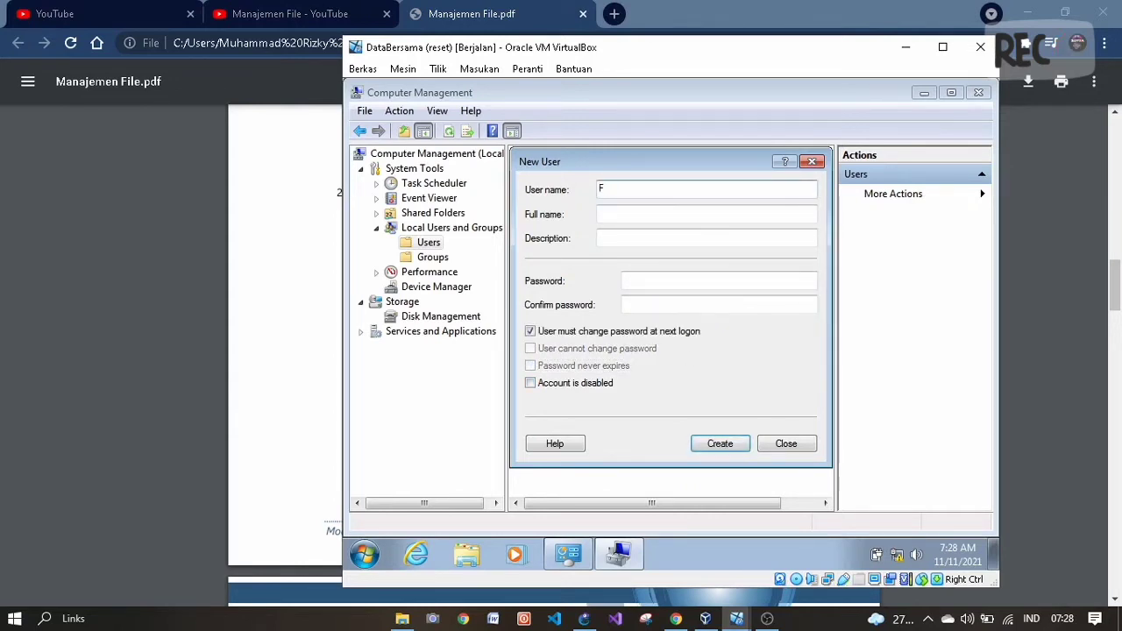
type("i")
key("Tab")
key("Tab")
key("Tab")
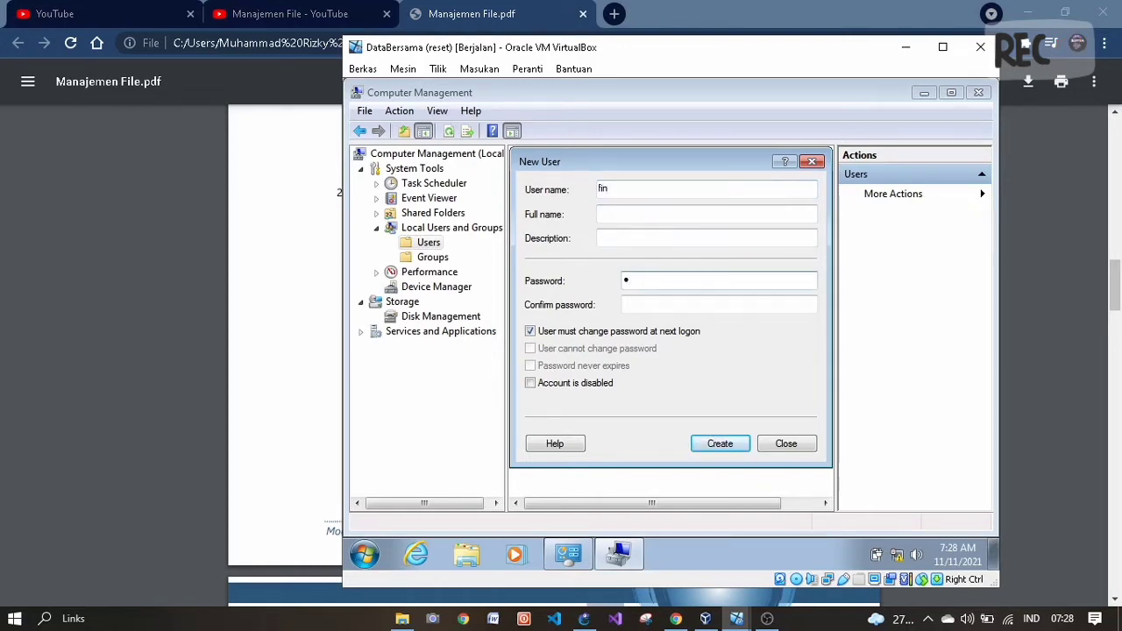
type("••")
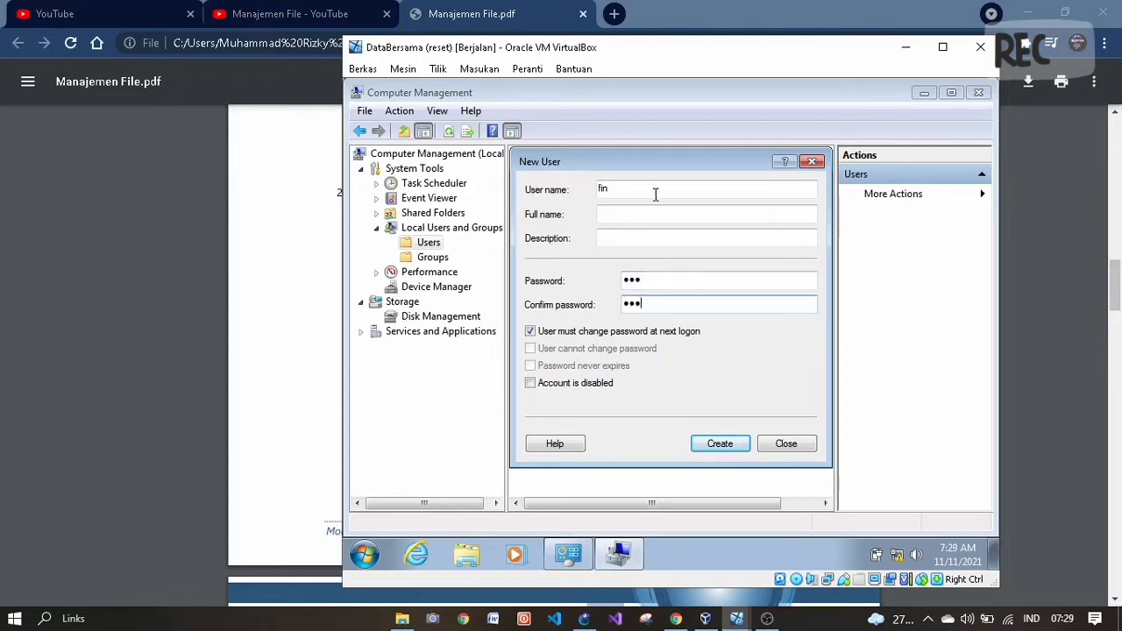
left_click(572, 333)
left_click(559, 368)
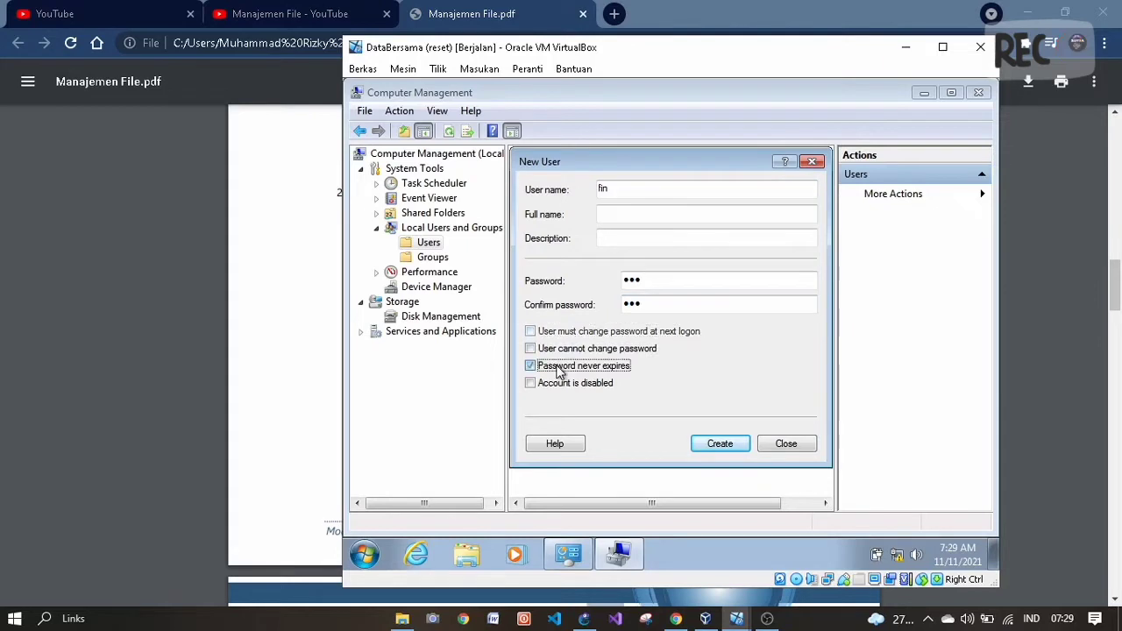
left_click(718, 441)
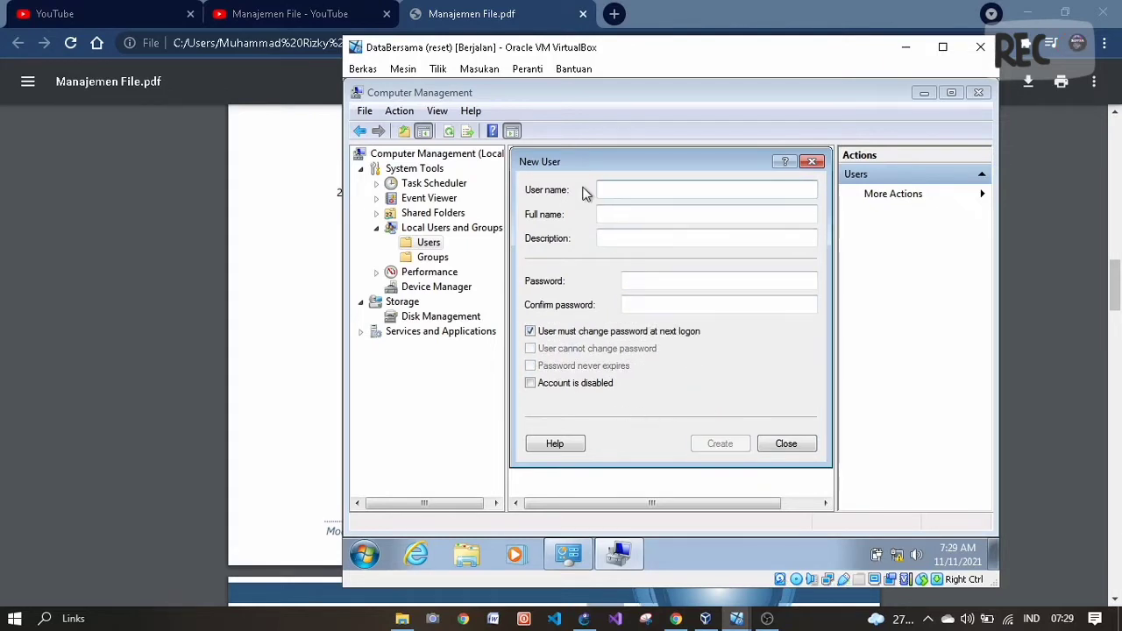
- Create local user mng with a never-expiring password, then close the New User form
type("mng")
key("Tab")
key("Tab")
key("Tab")
type("•••")
key("Tab")
type("•••")
key("Tab")
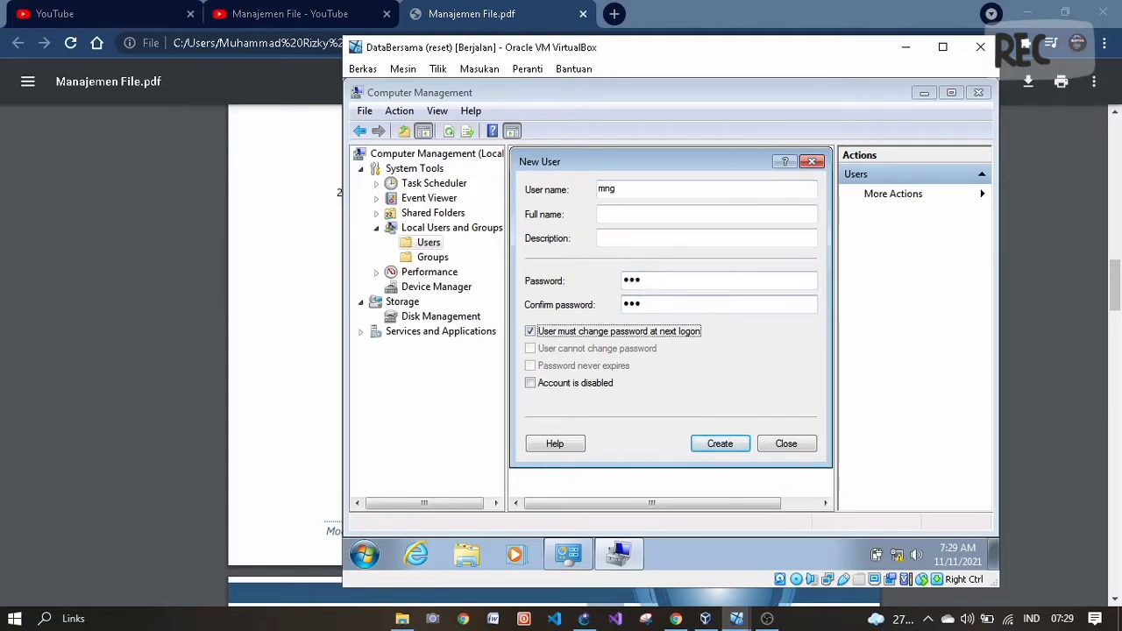
left_click(531, 333)
left_click(537, 365)
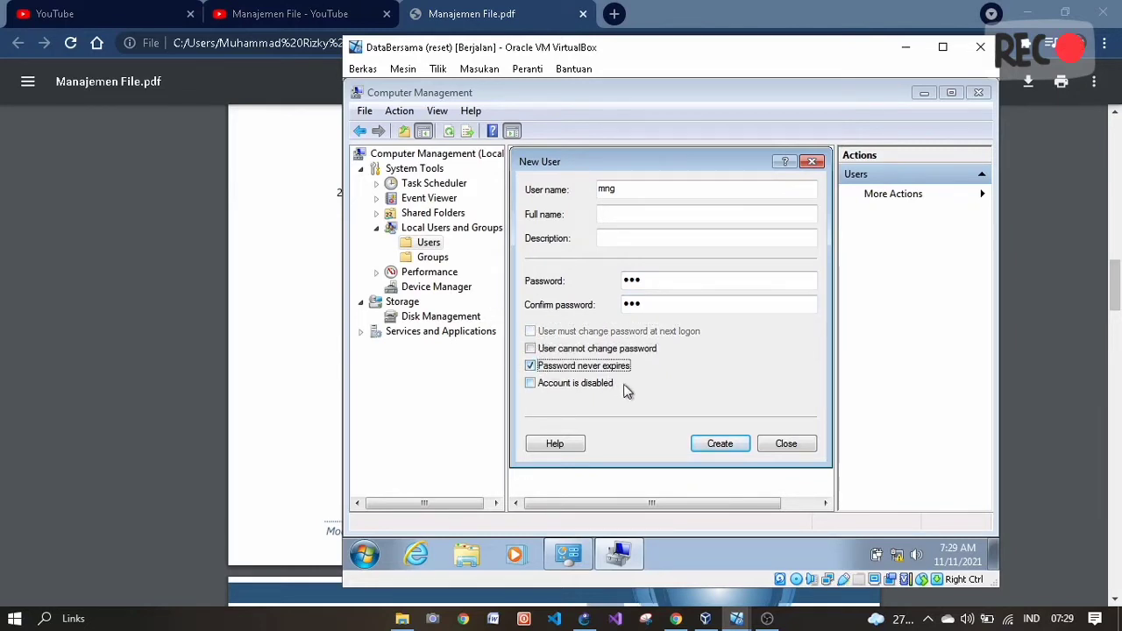
left_click(711, 445)
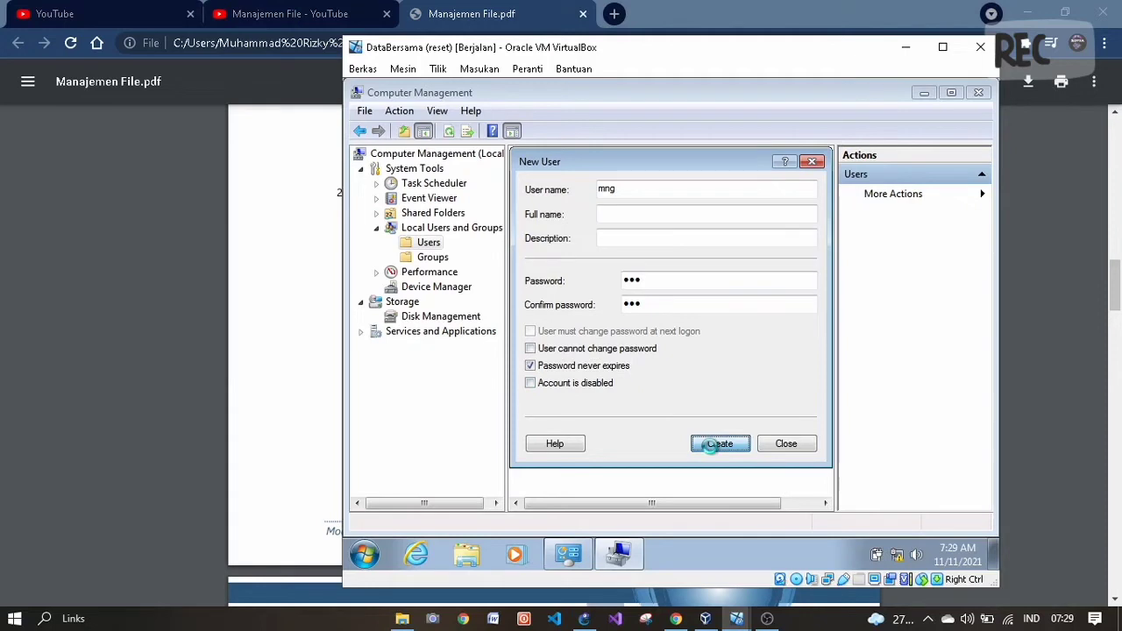
left_click(812, 163)
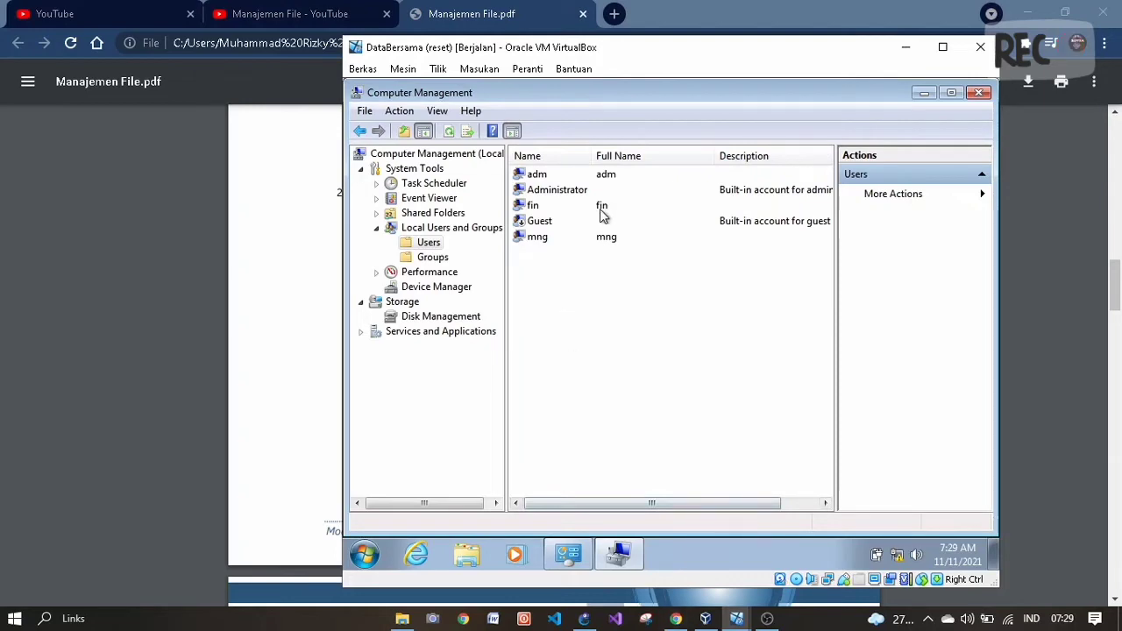
left_click(676, 619)
- Scroll the lab PDF through sections 3–5, then bring the Finance VM to the front
scroll(594, 428, "down", 3)
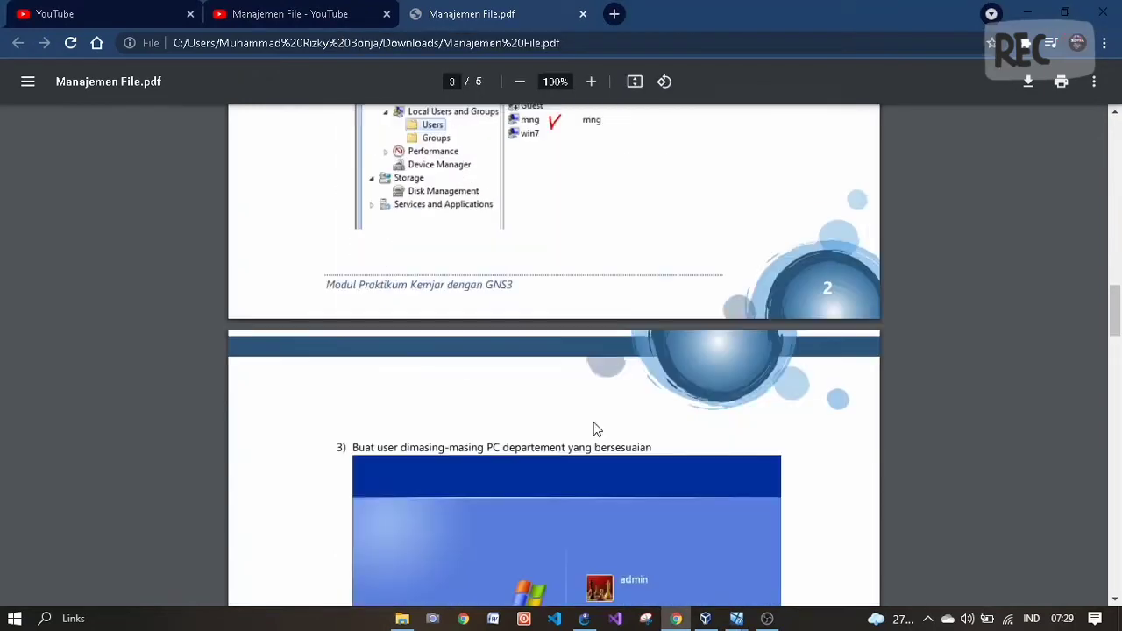
scroll(593, 428, "down", 4)
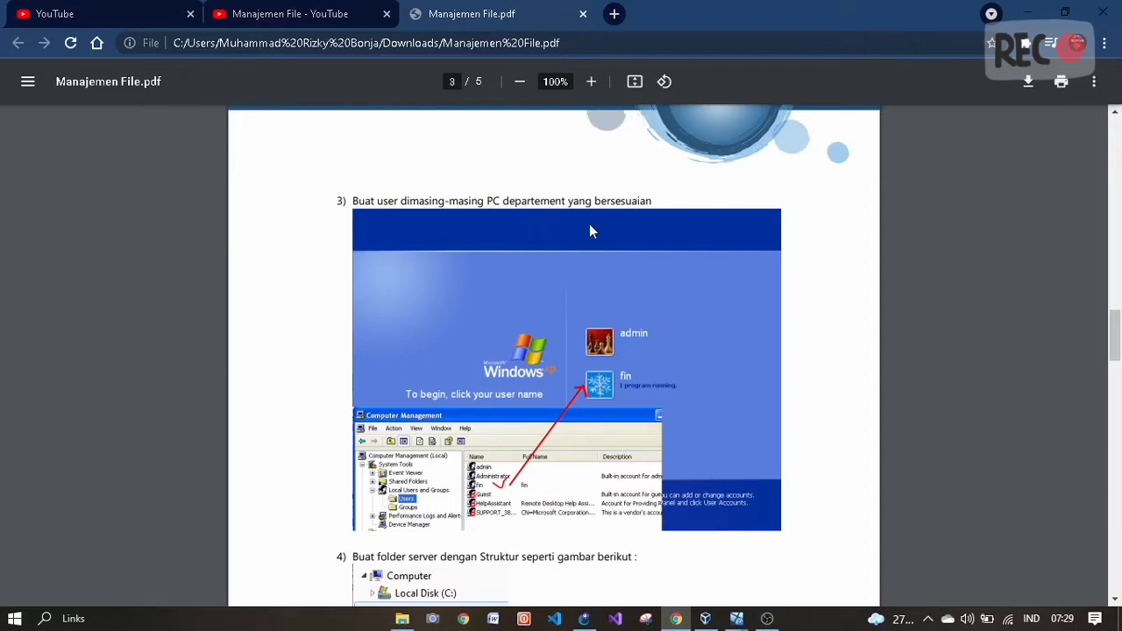
scroll(589, 231, "down", 2)
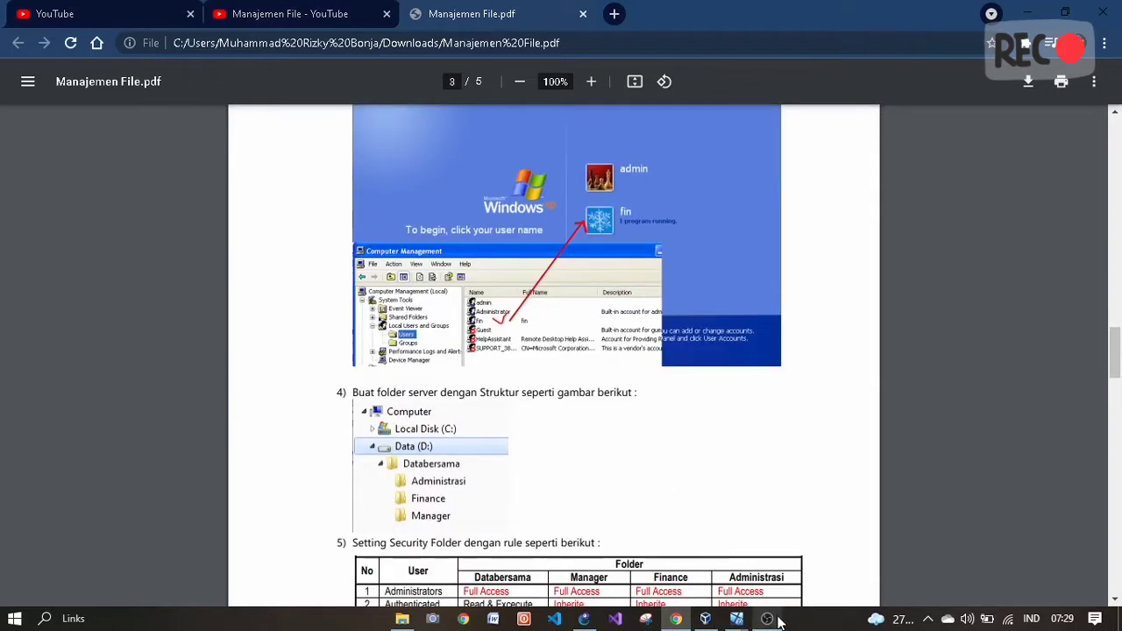
mouse_move(737, 619)
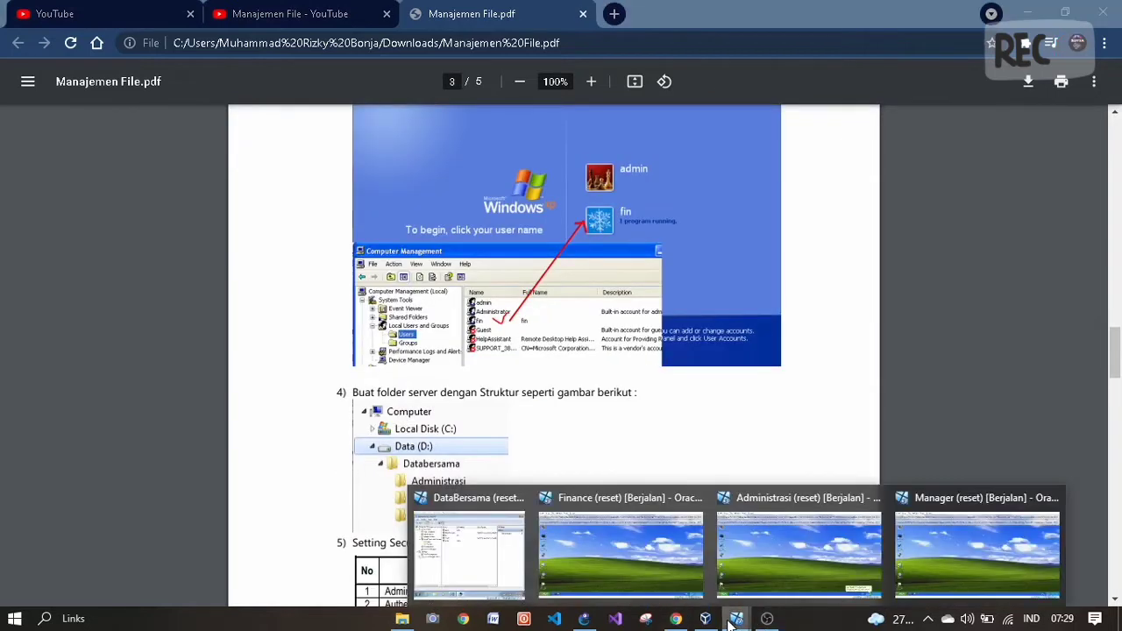
left_click(636, 554)
- Bring the Administrasi VM forward and dismiss the mouse and keyboard notices
mouse_move(736, 624)
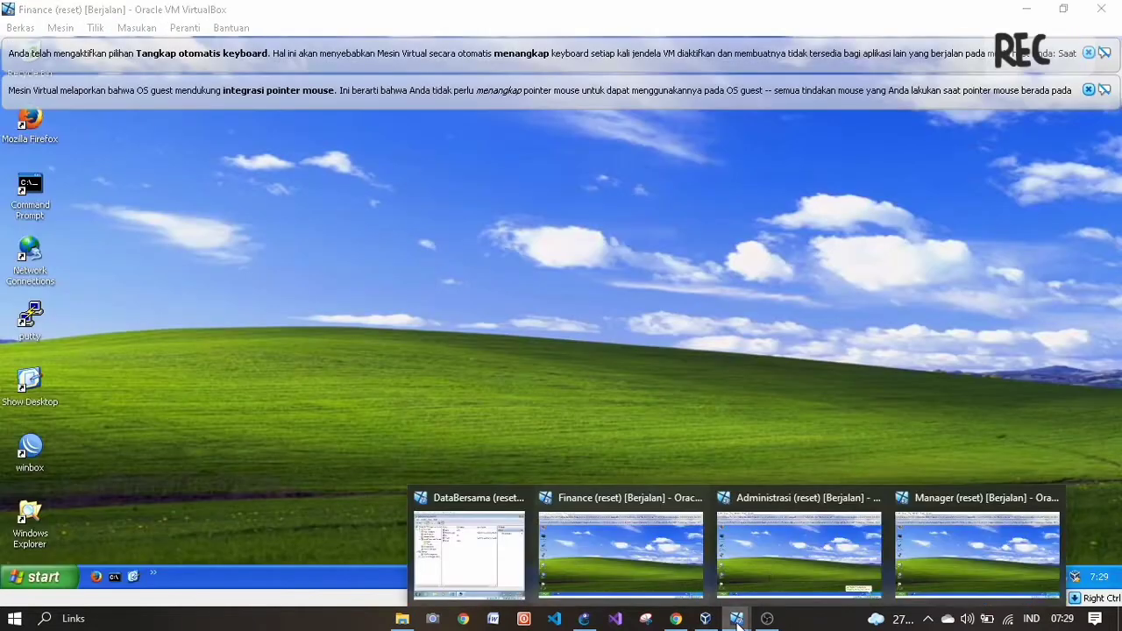
left_click(783, 545)
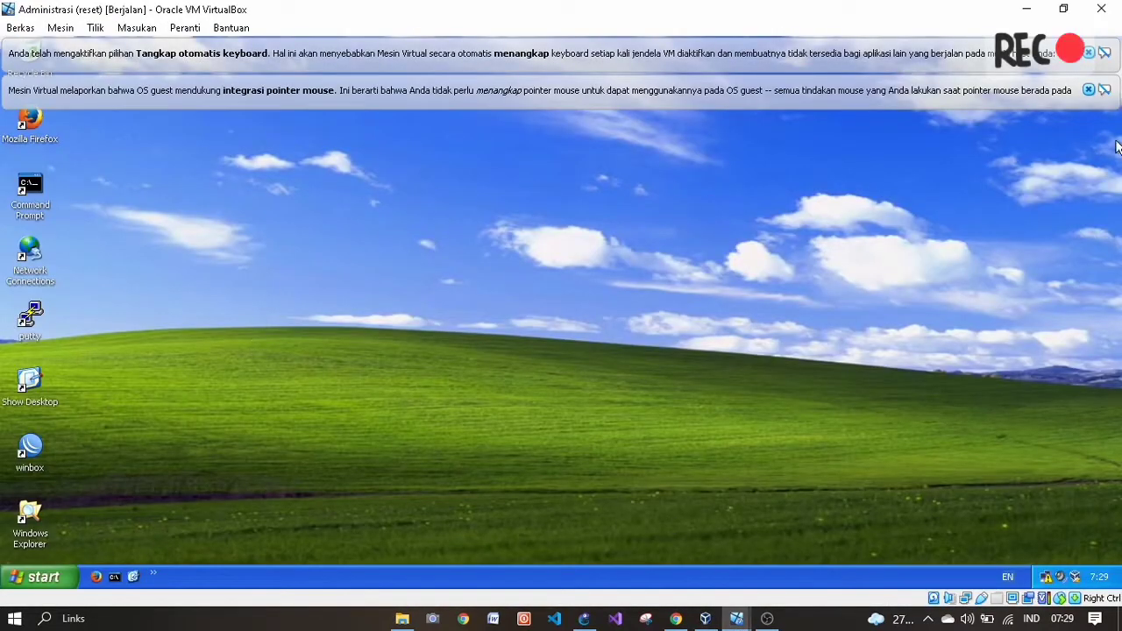
left_click(1088, 90)
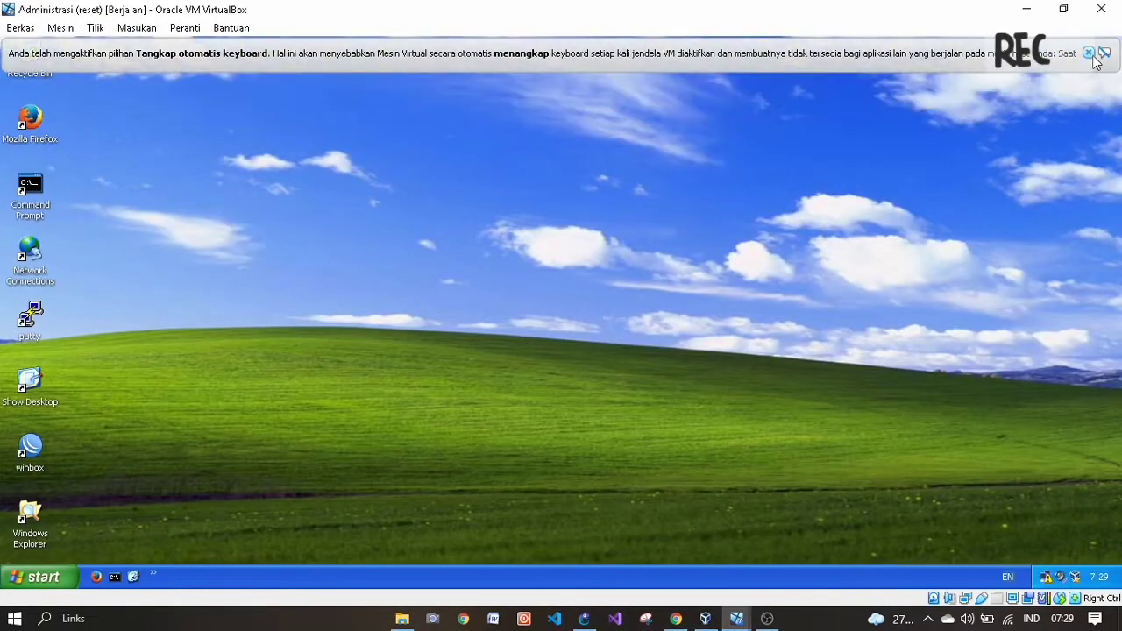
left_click(1088, 54)
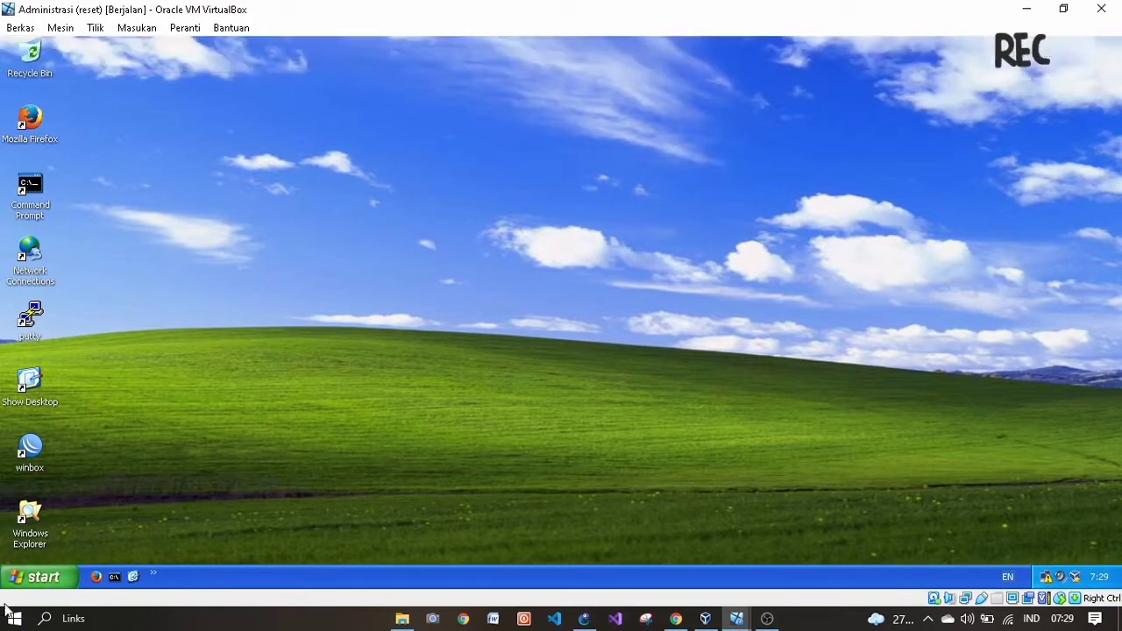
- Open Computer Management from Administrative Tools and show the Local Users list
left_click(46, 576)
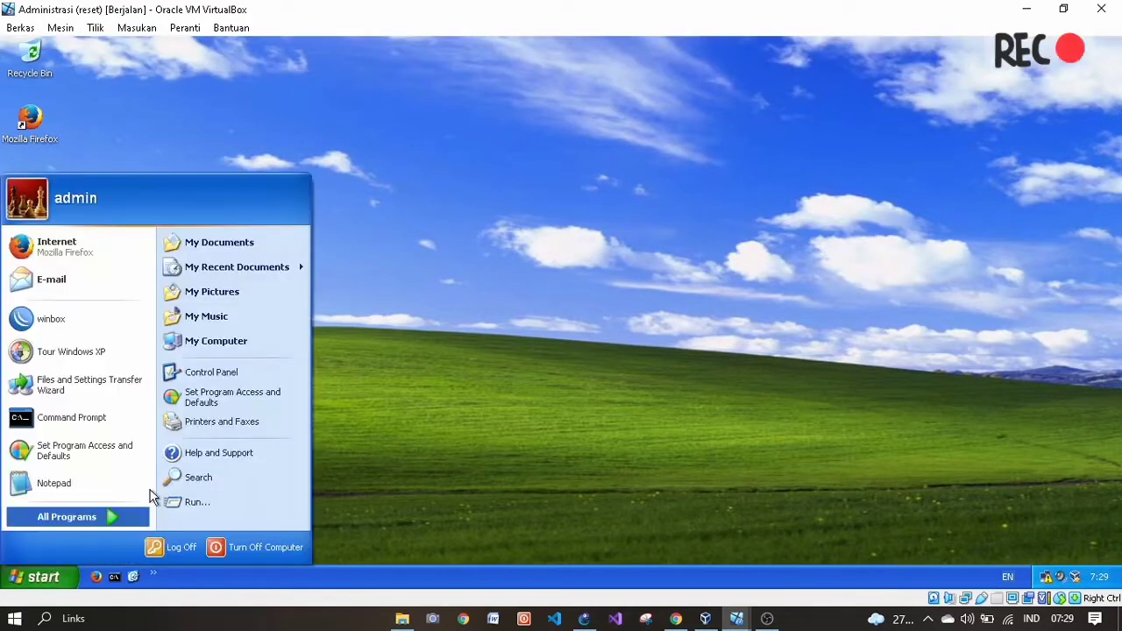
left_click(214, 375)
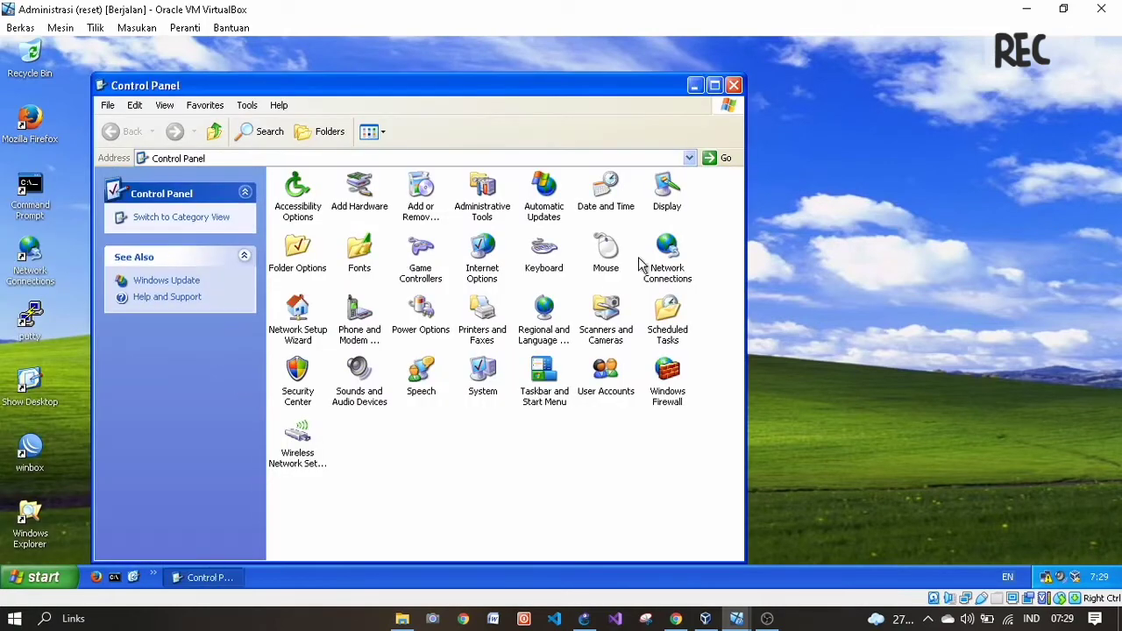
double_click(483, 200)
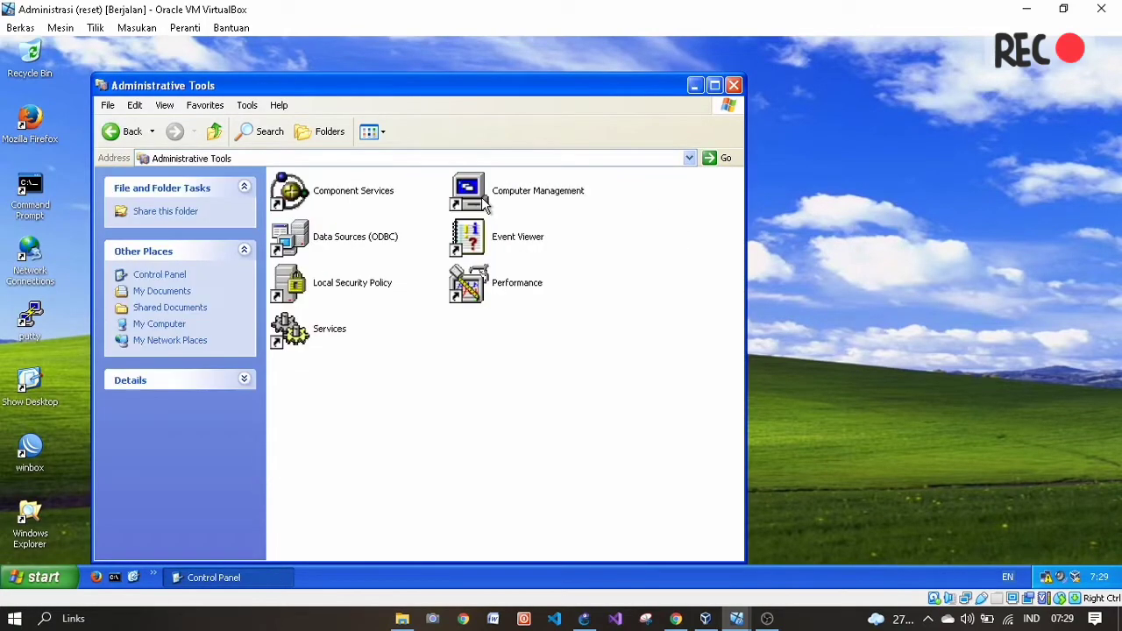
left_click(501, 198)
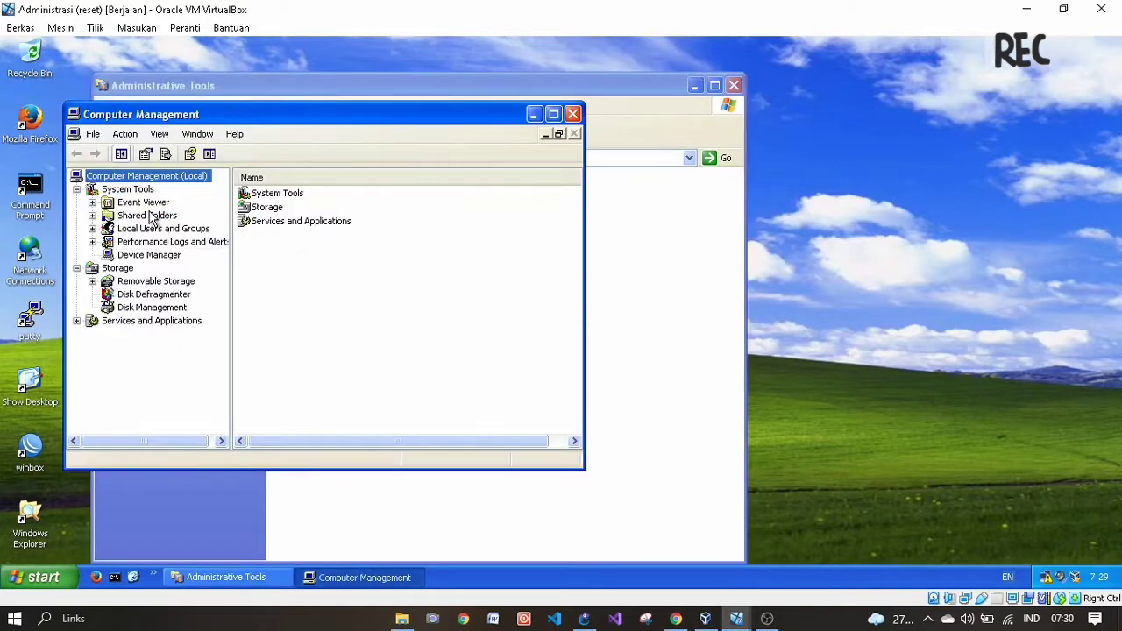
double_click(158, 230)
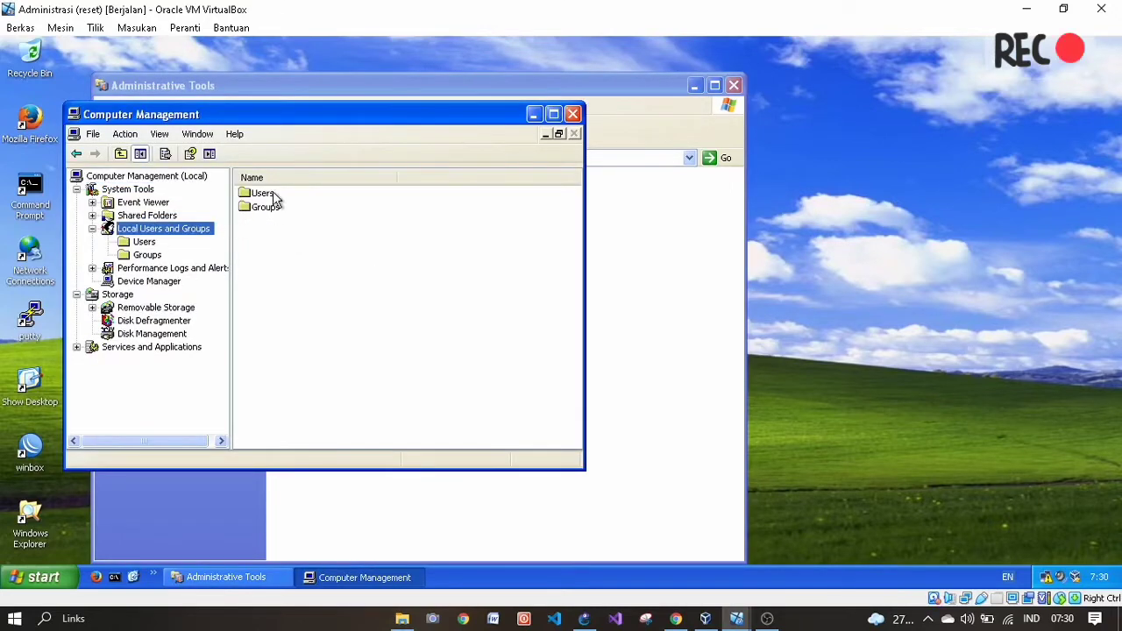
double_click(268, 195)
right_click(348, 309)
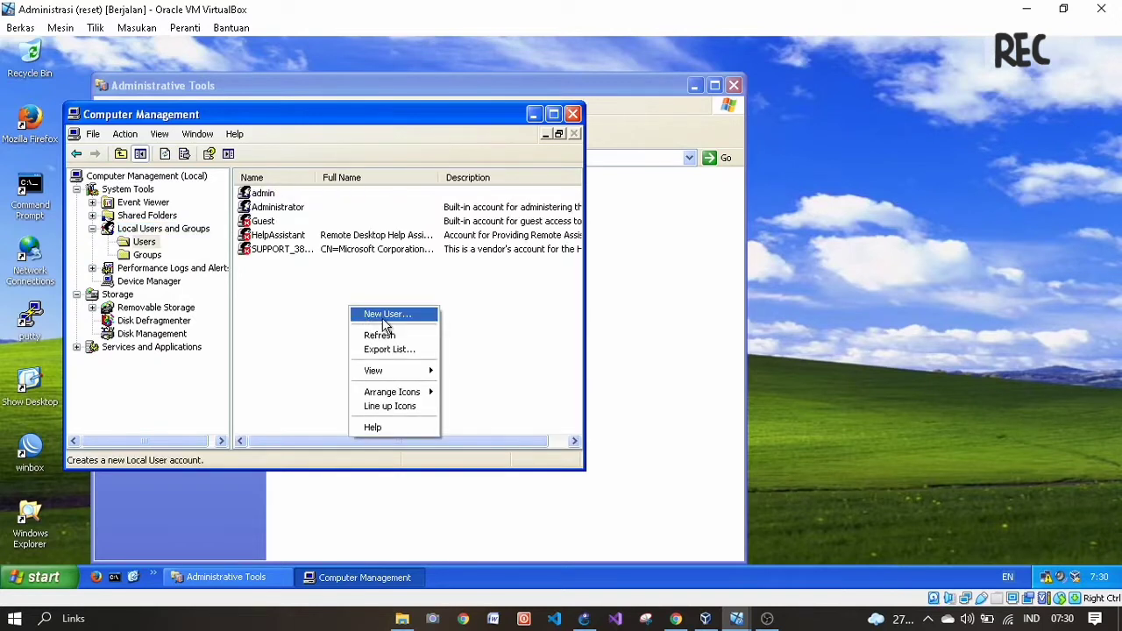
- Create local user adm with a never-expiring password and no forced change, then close the form
left_click(386, 314)
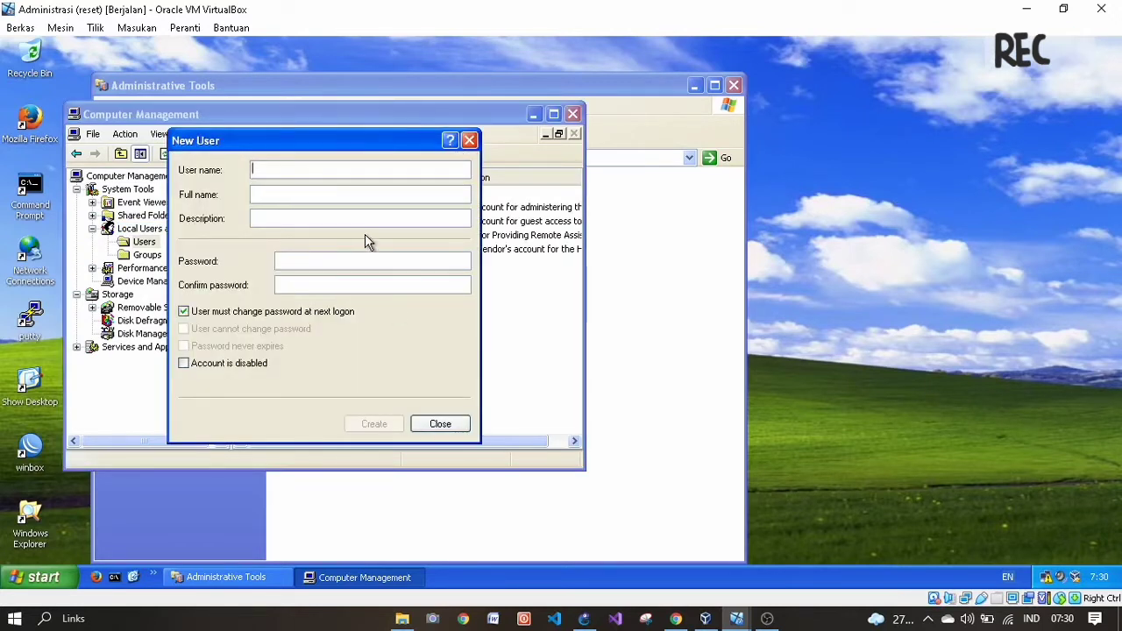
type("adm")
key("Tab")
key("Tab")
key("Tab")
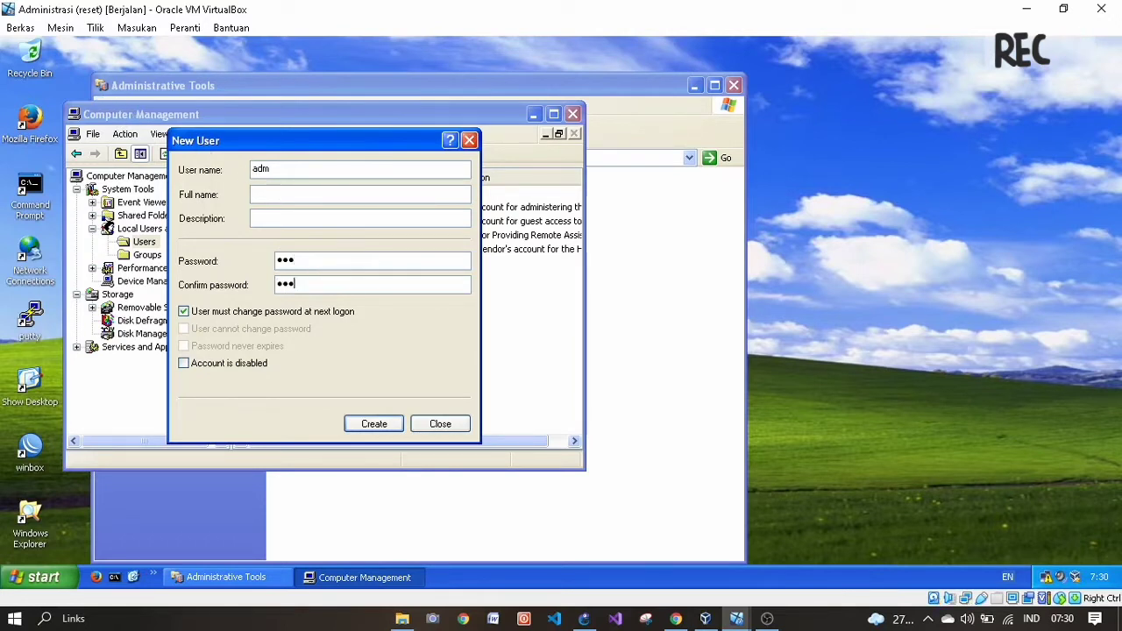
left_click(207, 312)
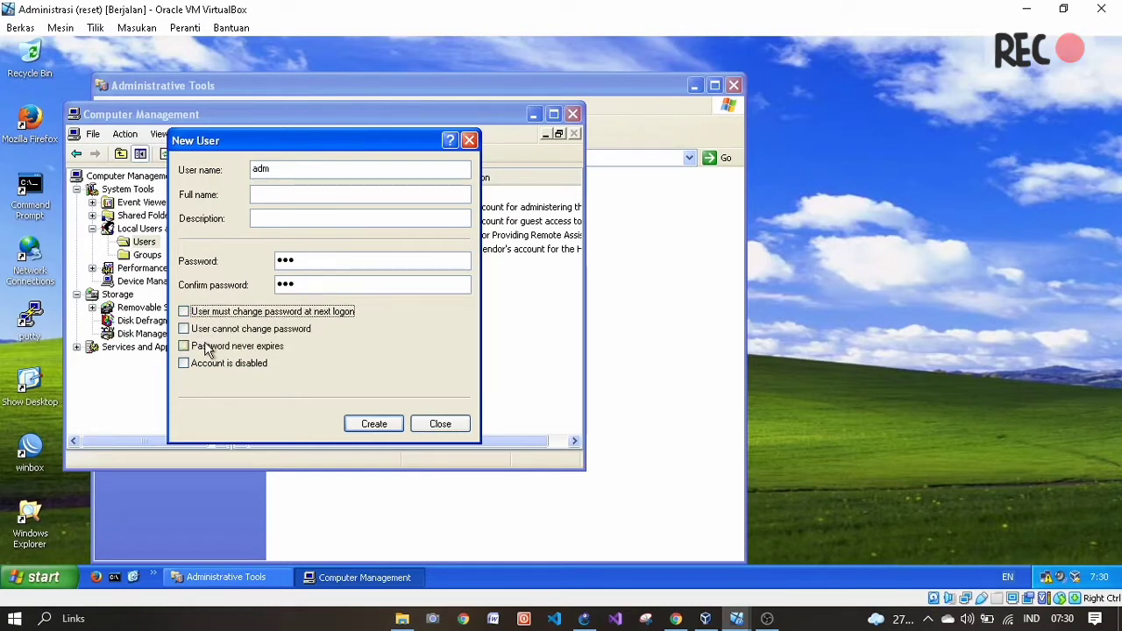
left_click(207, 347)
left_click(346, 423)
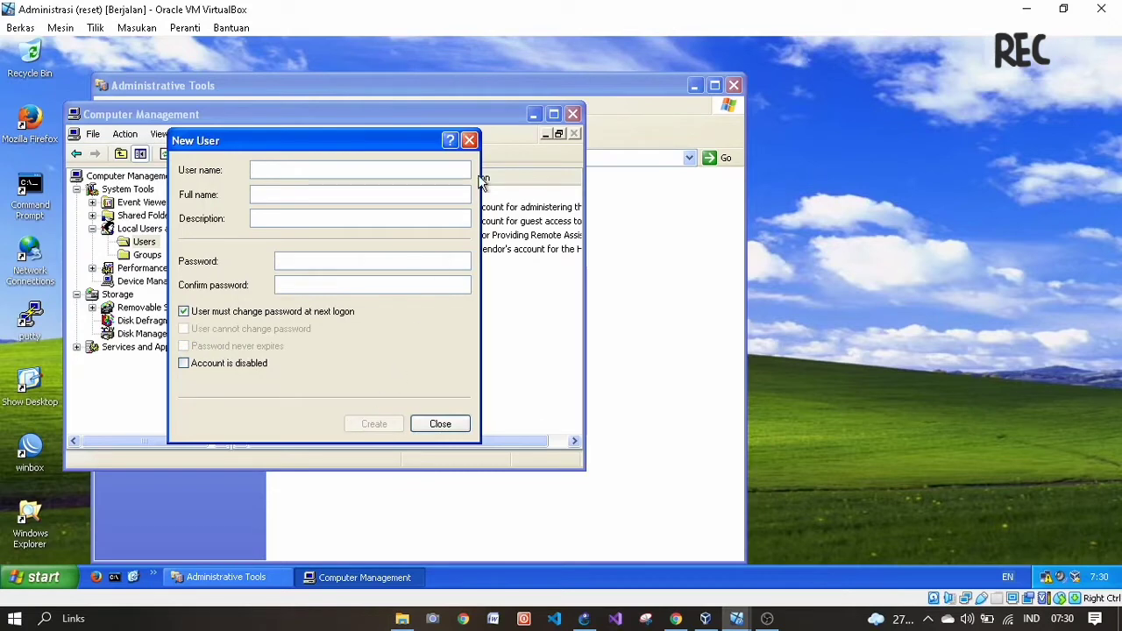
left_click(469, 140)
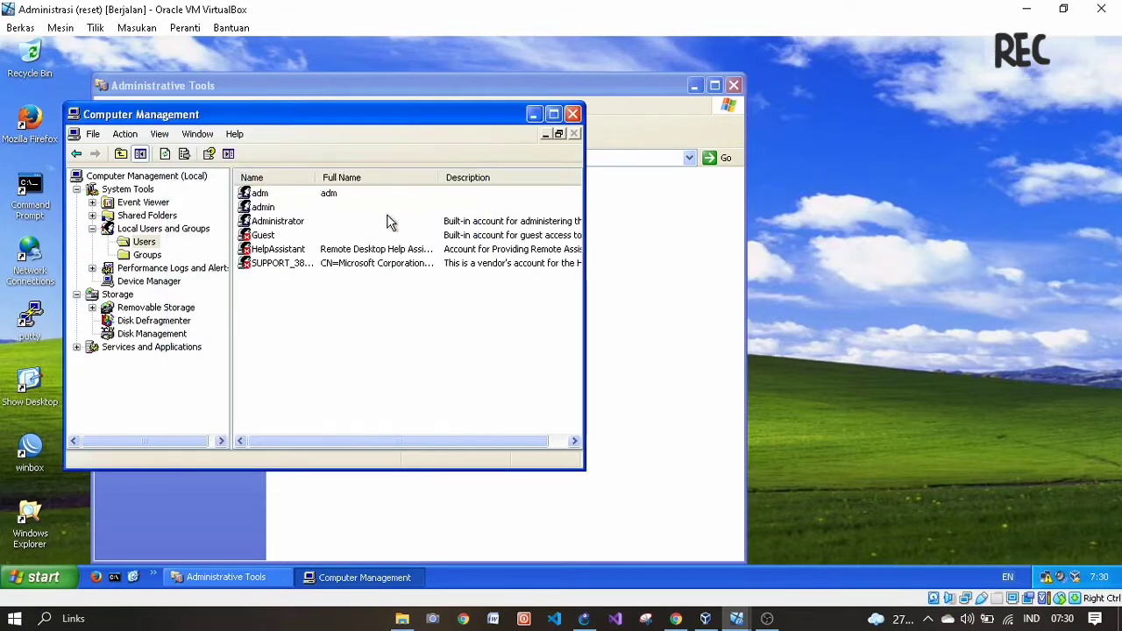
left_click(741, 619)
- Switch to the Finance VM and open Computer Management's Local Users list
left_click(655, 566)
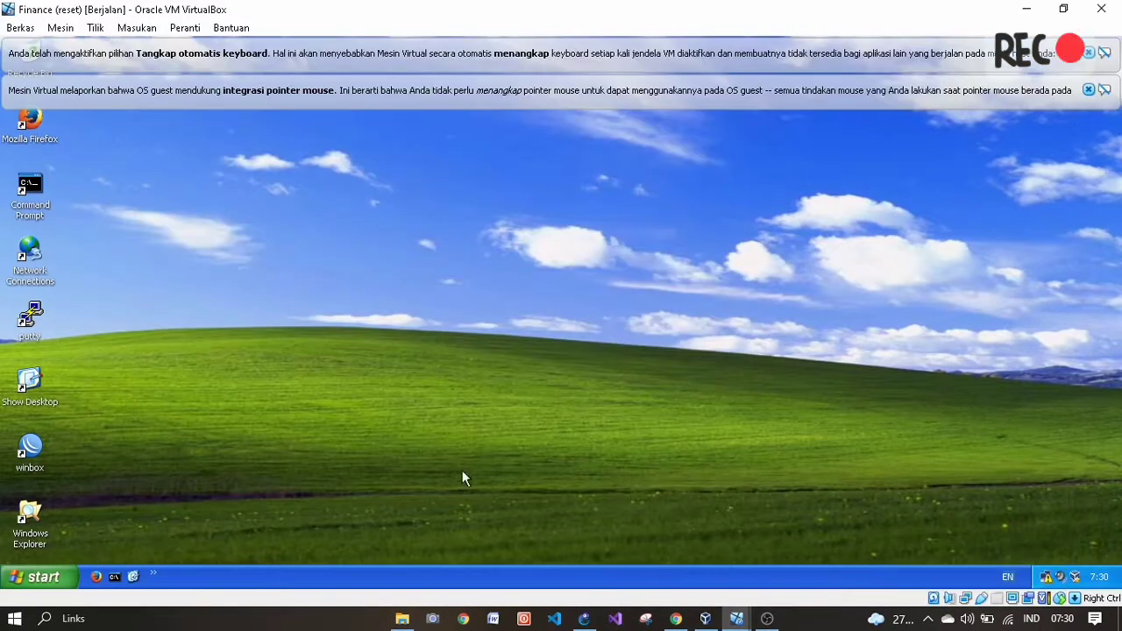
left_click(35, 576)
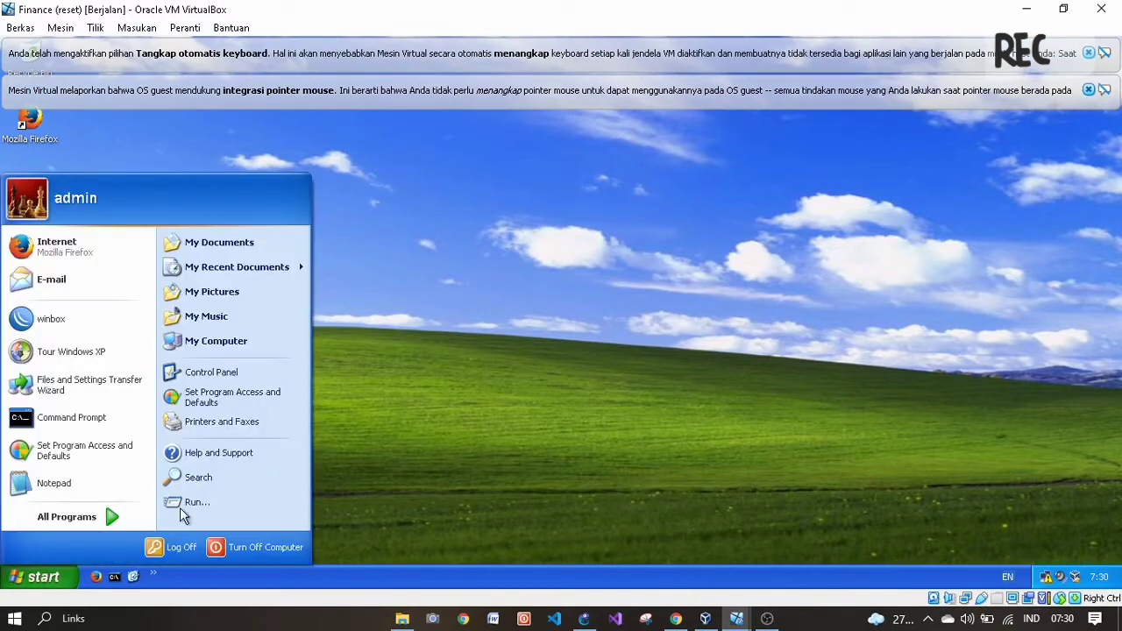
left_click(208, 375)
left_click(481, 203)
double_click(481, 203)
double_click(469, 188)
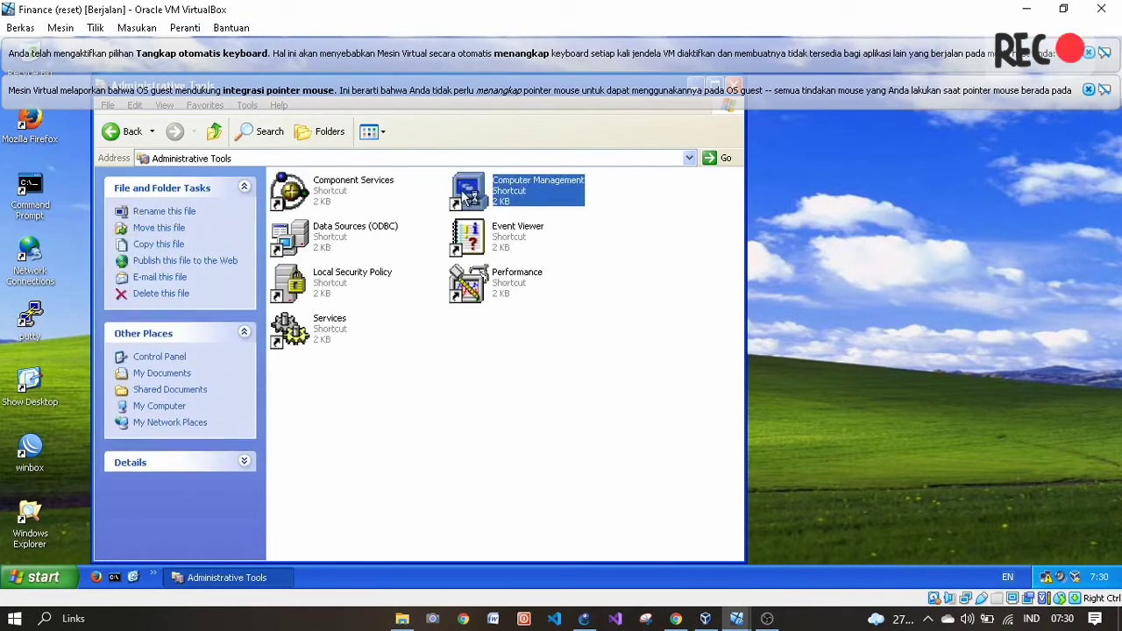
double_click(175, 229)
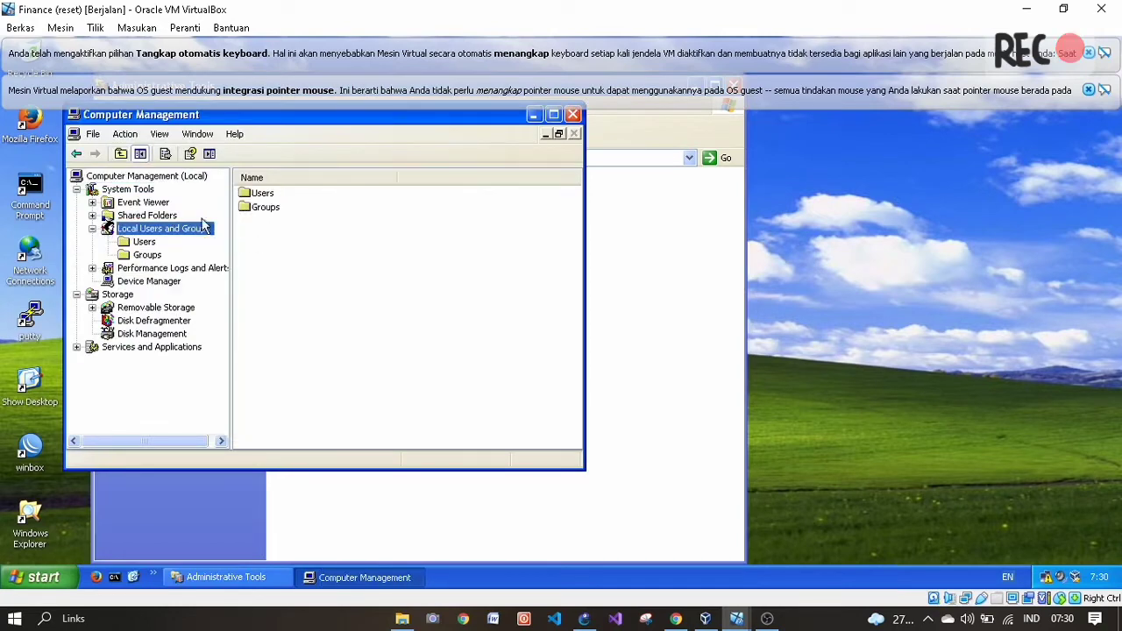
double_click(277, 197)
right_click(354, 352)
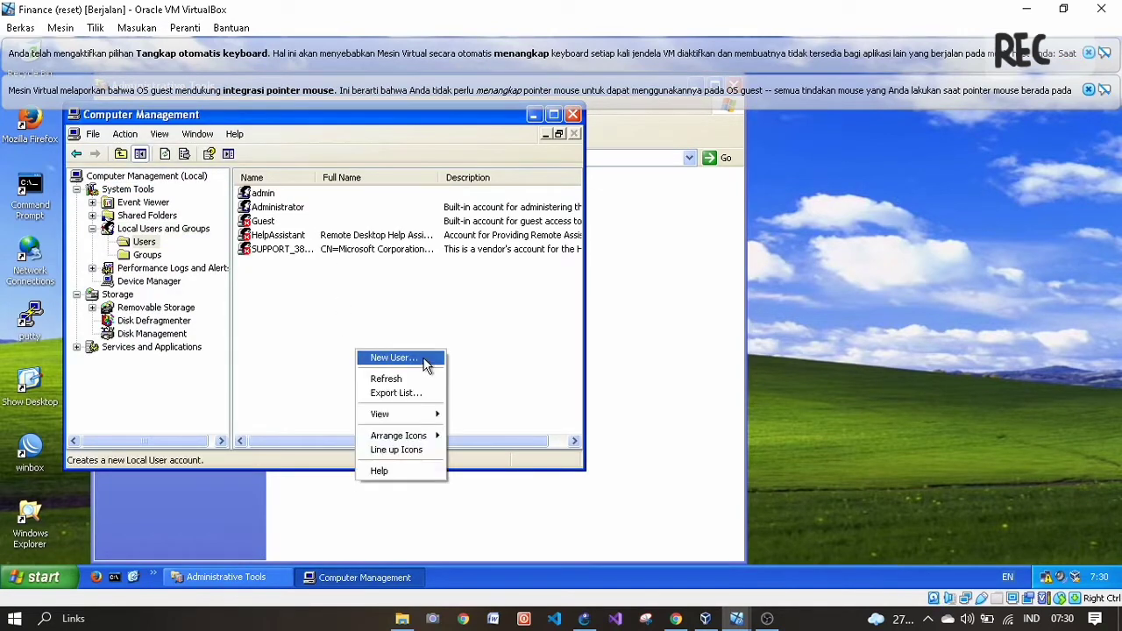
- Create local user fin with a never-expiring password and no forced change at logon
left_click(425, 362)
type("fin")
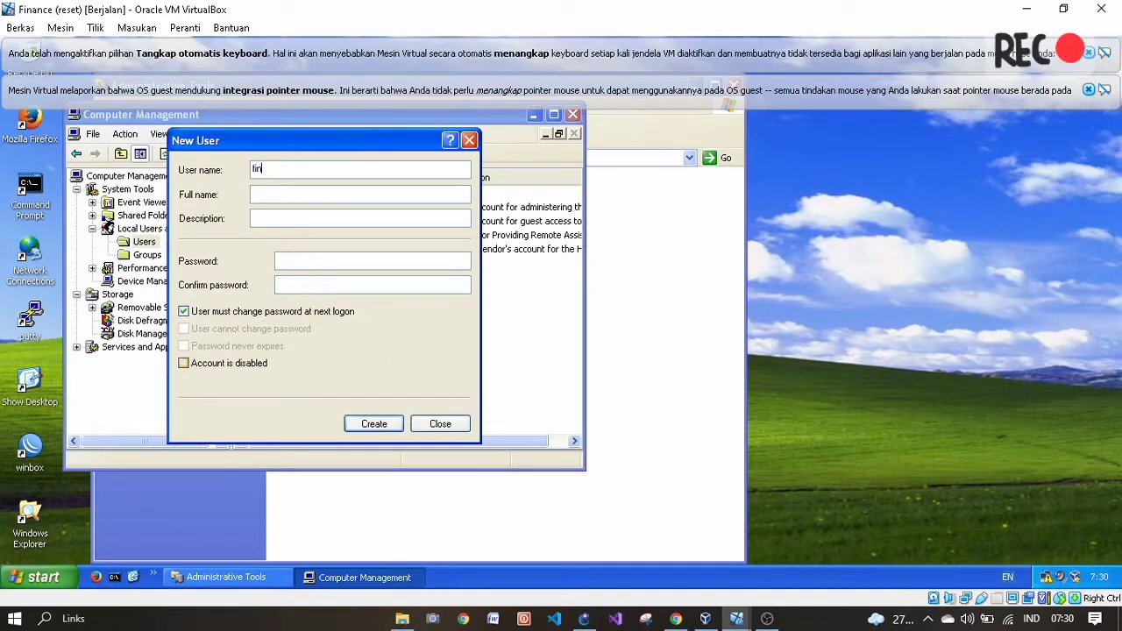
type("••")
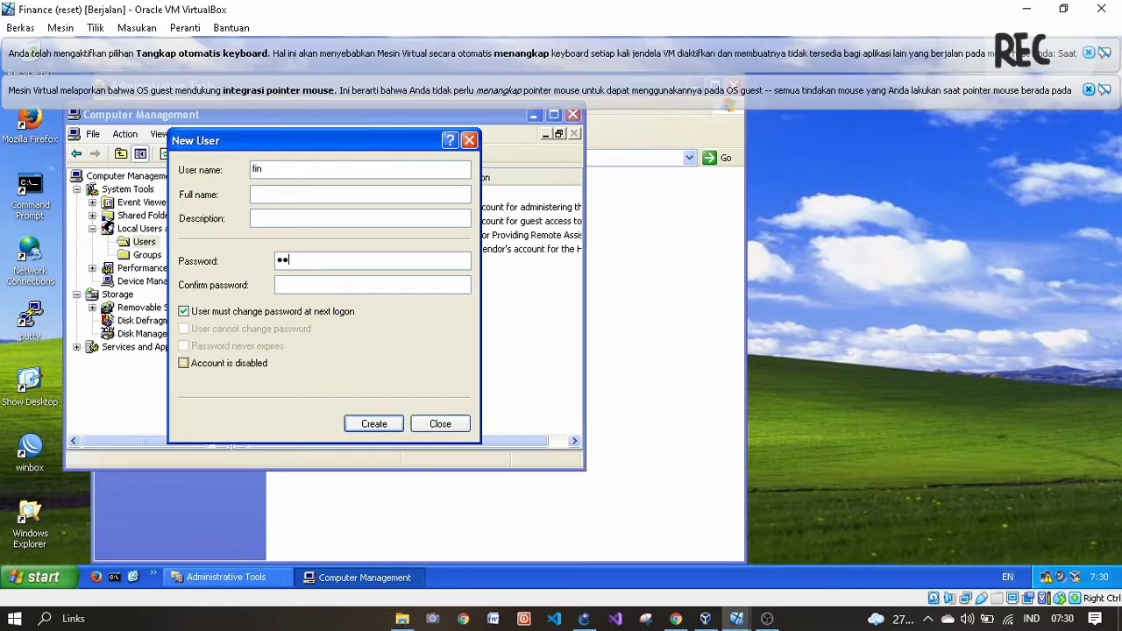
type("•••")
left_click(239, 315)
left_click(215, 345)
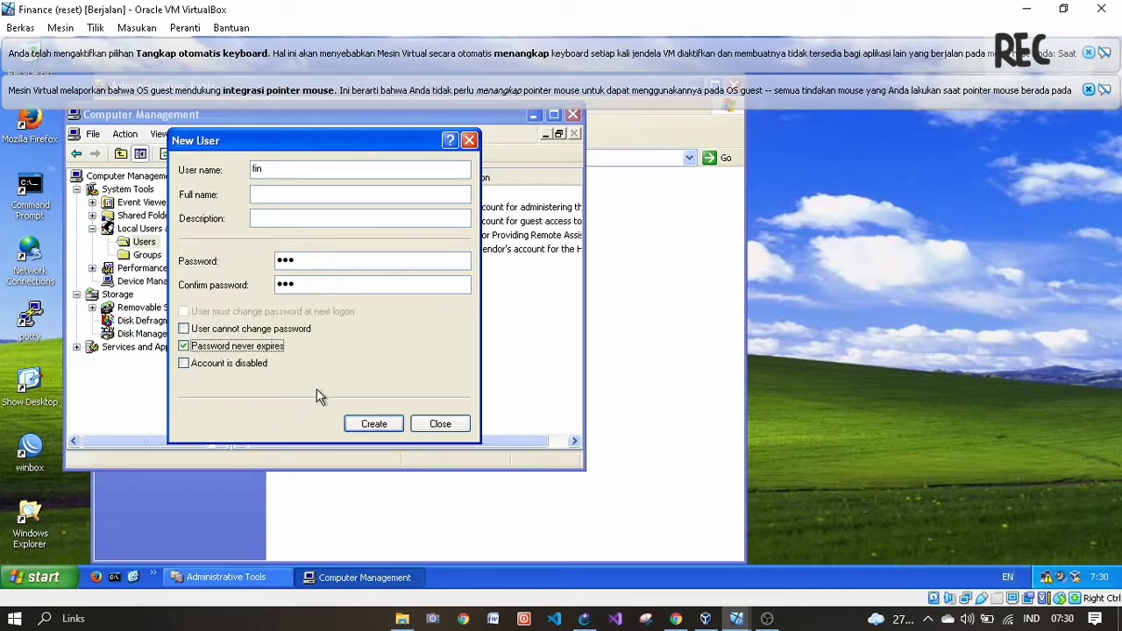
left_click(363, 425)
mouse_move(741, 609)
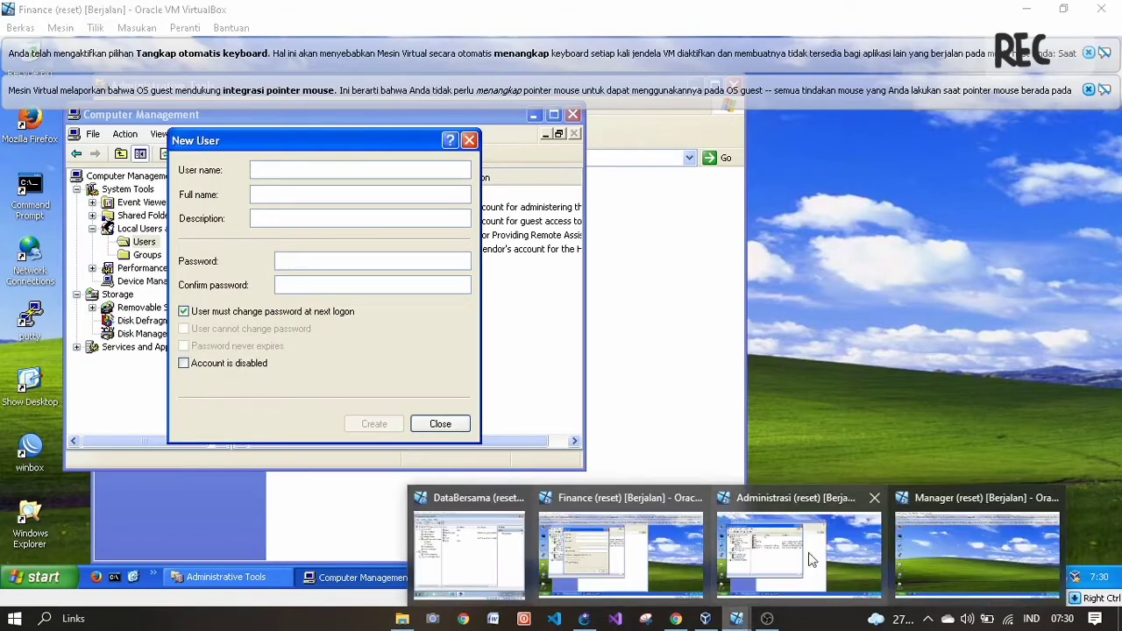
left_click(916, 550)
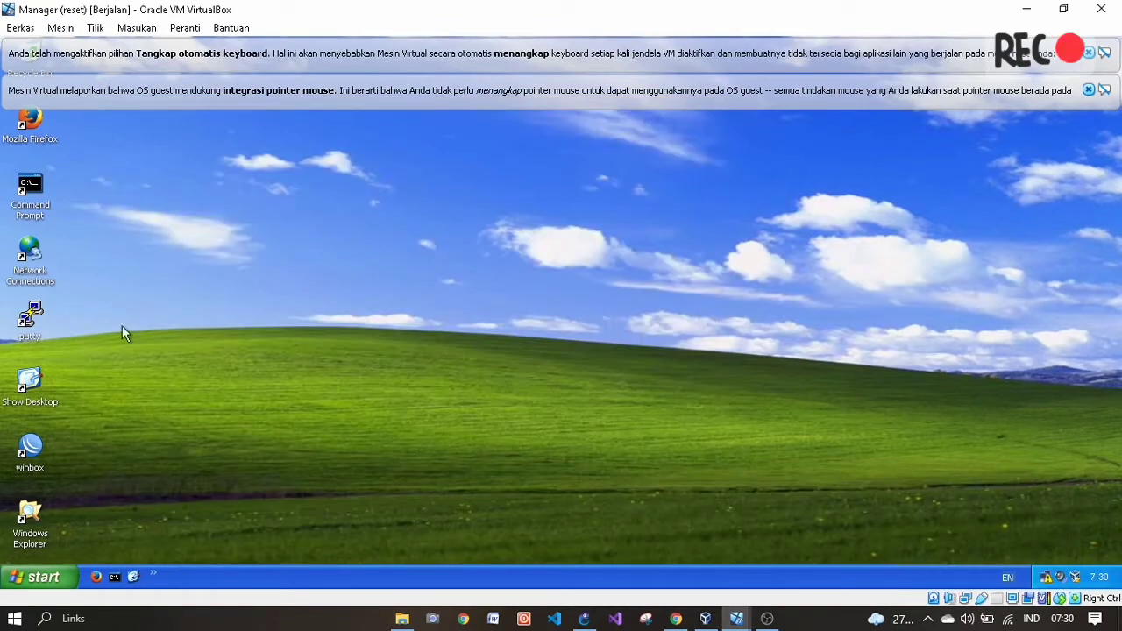
- Close the mistakenly opened Add or Remove Programs window and dismiss the capture notices
left_click(22, 579)
left_click(213, 395)
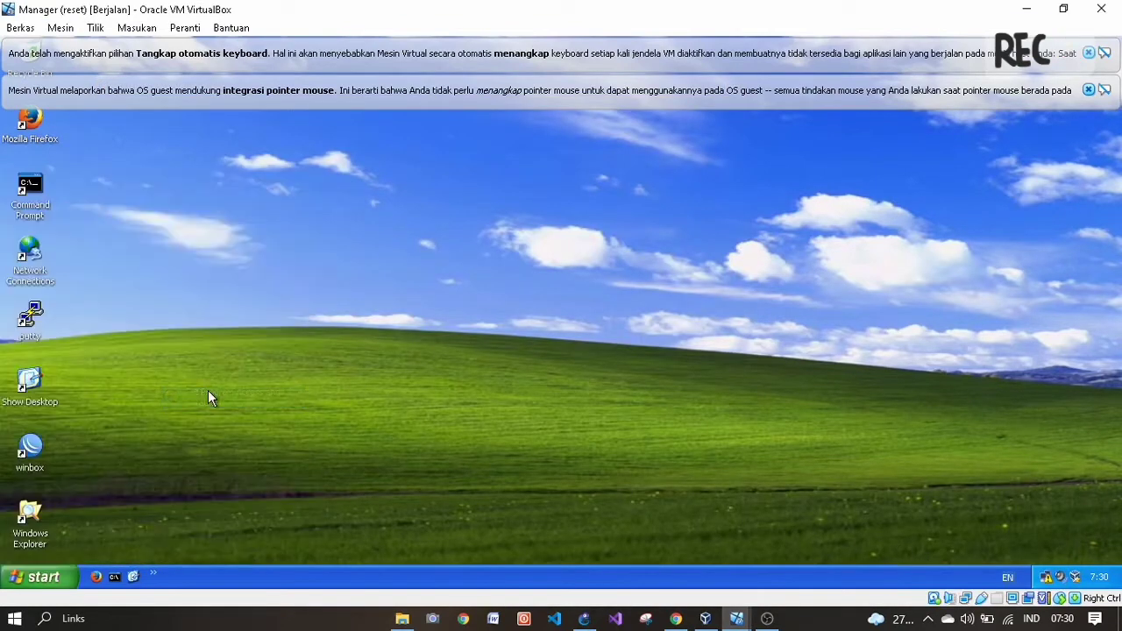
left_click(1088, 90)
left_click(1088, 53)
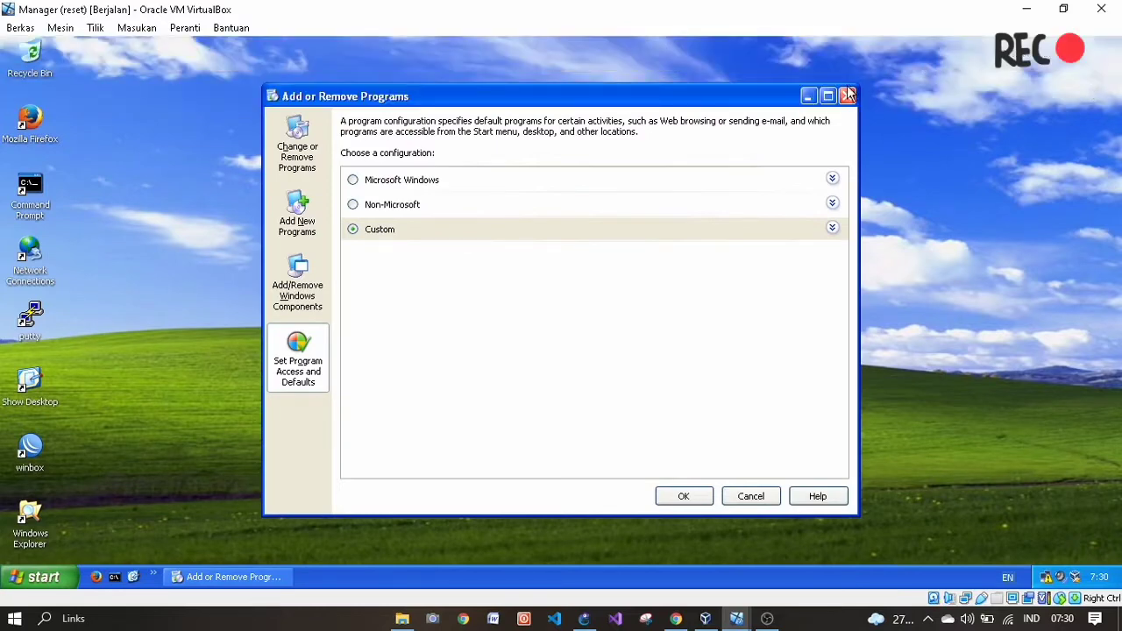
left_click(848, 96)
- Open Computer Management's Local Users list via Control Panel and Administrative Tools
left_click(35, 576)
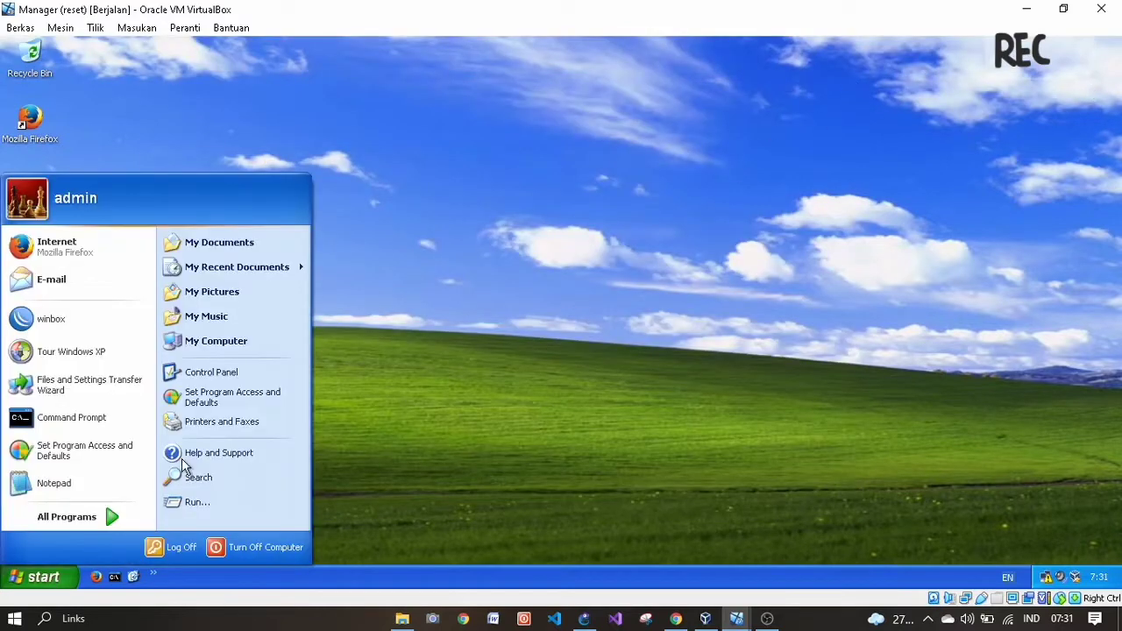
left_click(224, 372)
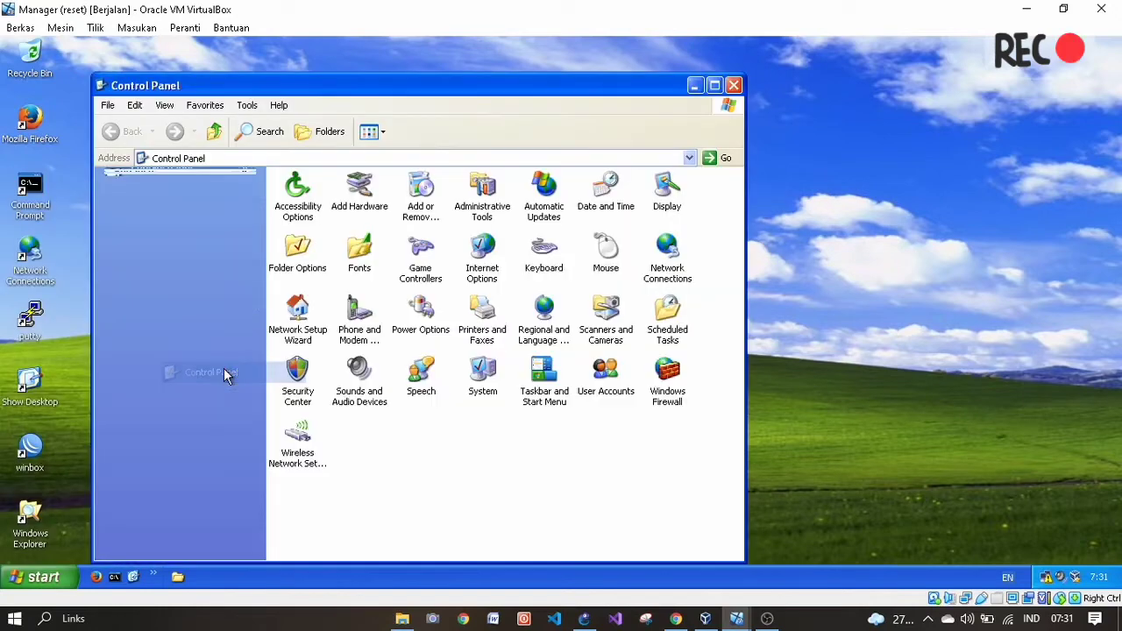
double_click(482, 209)
left_click(505, 203)
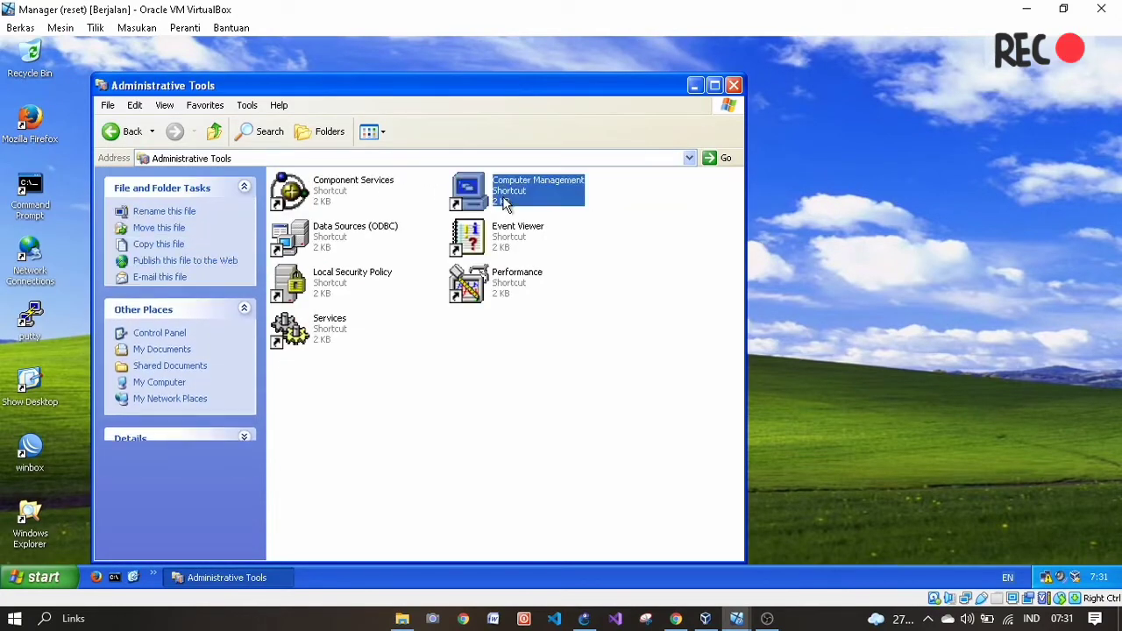
double_click(505, 204)
double_click(162, 230)
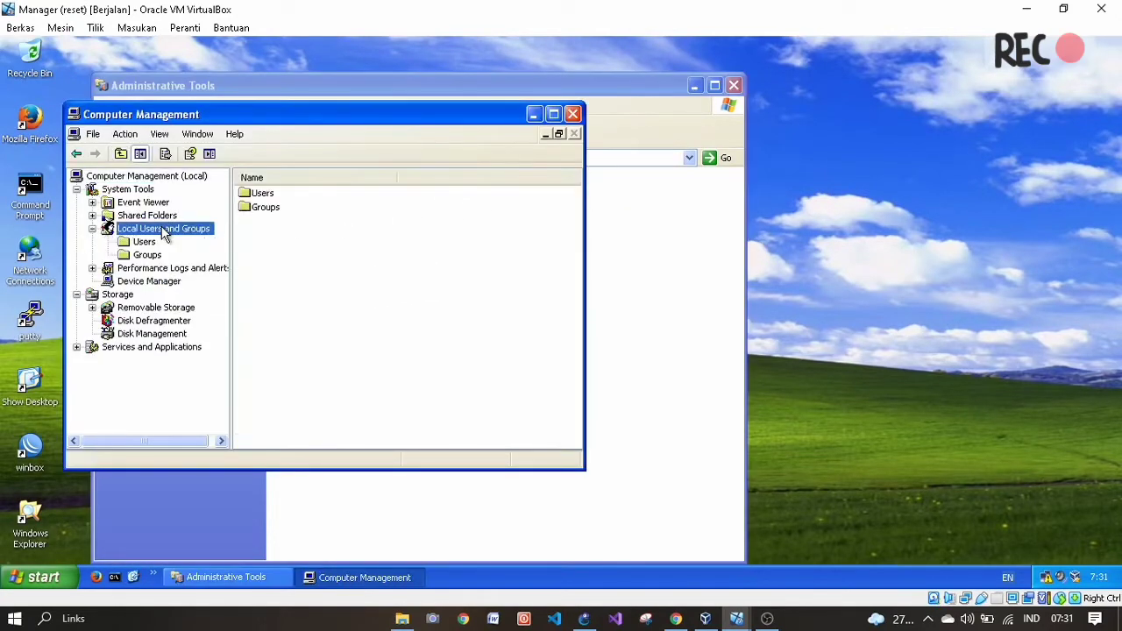
double_click(266, 195)
right_click(307, 296)
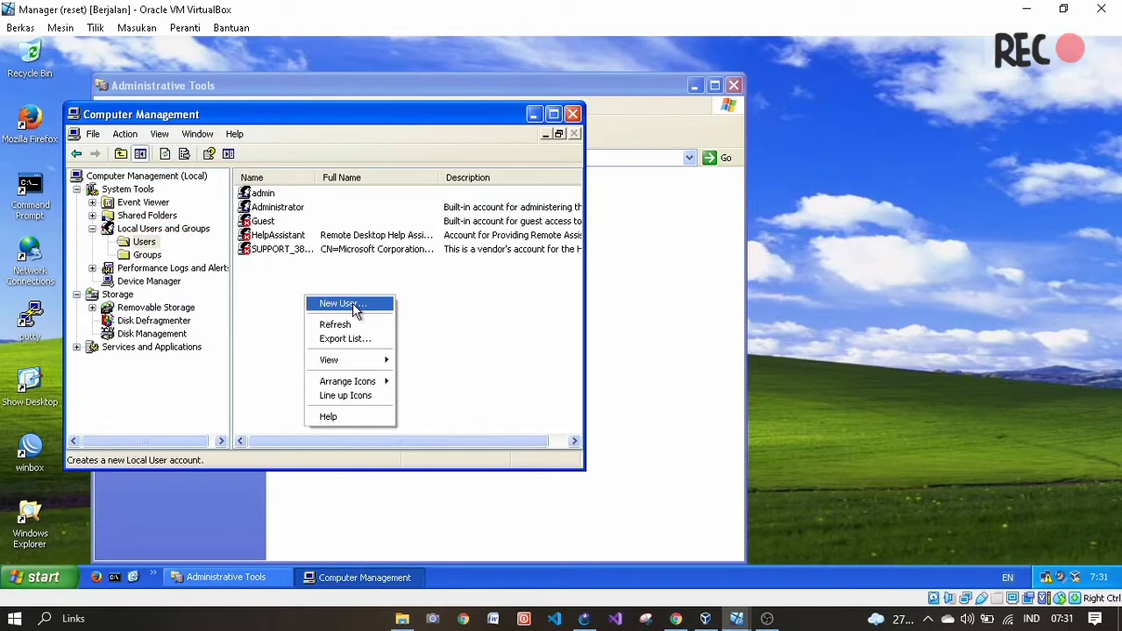
left_click(355, 312)
- Create user mng with a never-expiring password, then close Computer Management and Administrative Tools
type("mng")
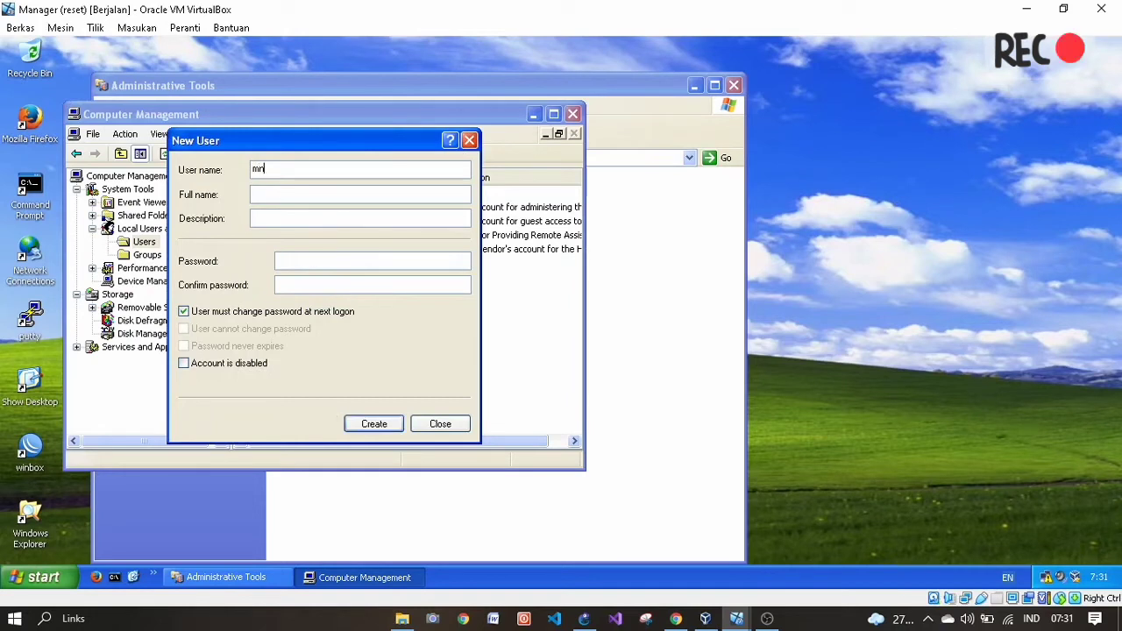
left_click(263, 218)
left_click(289, 261)
type("123")
key("Tab")
type("123")
left_click(200, 314)
left_click(203, 347)
left_click(386, 424)
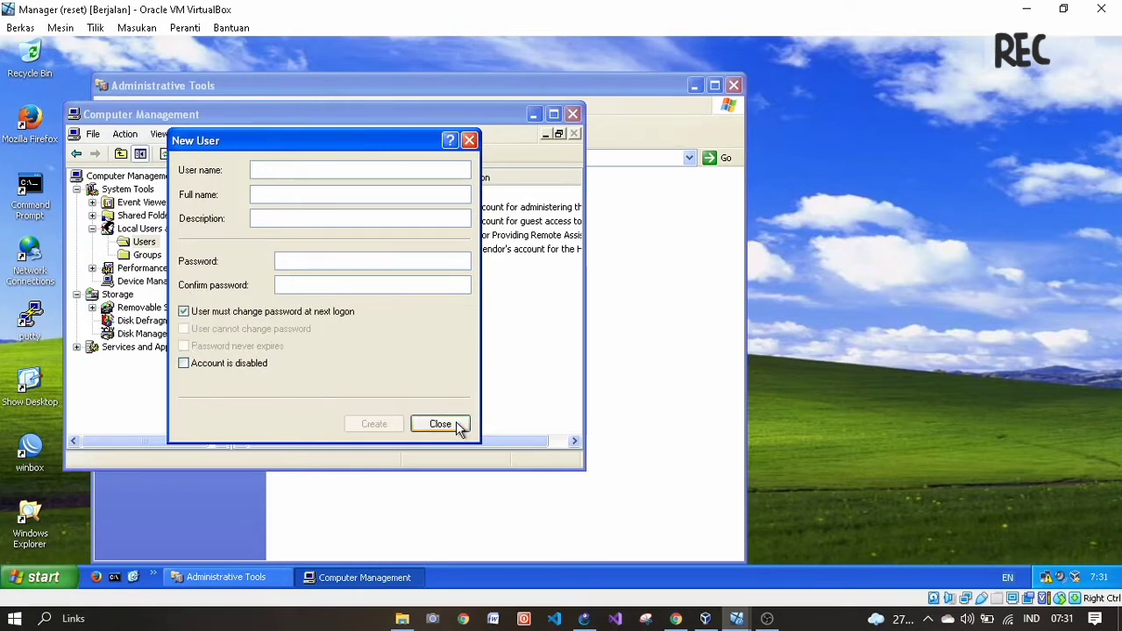
left_click(457, 425)
left_click(572, 114)
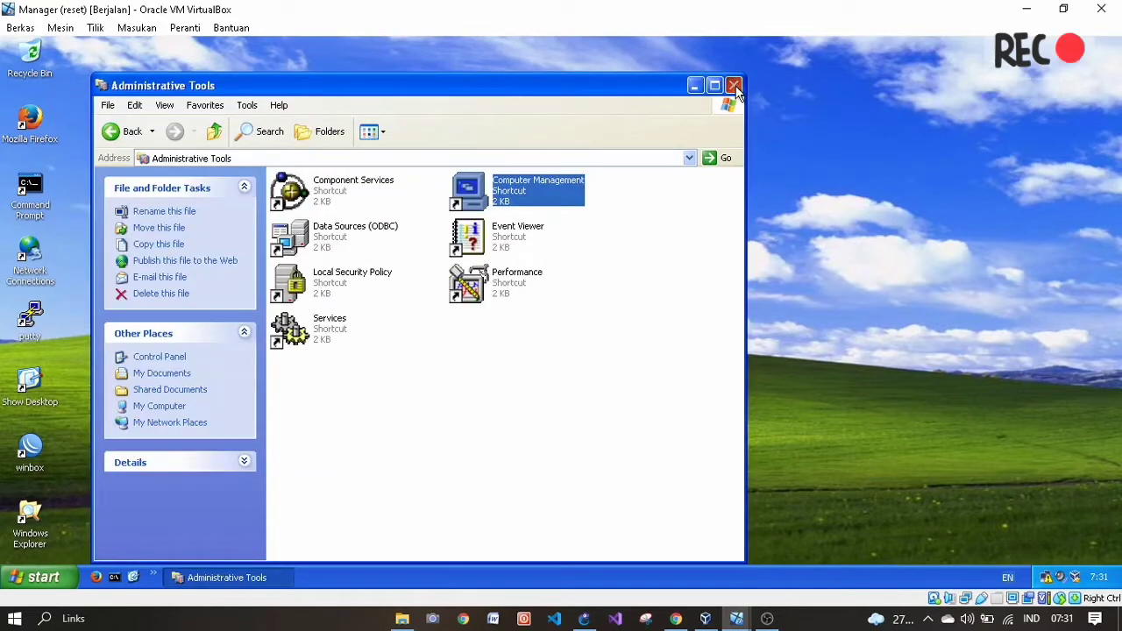
left_click(734, 85)
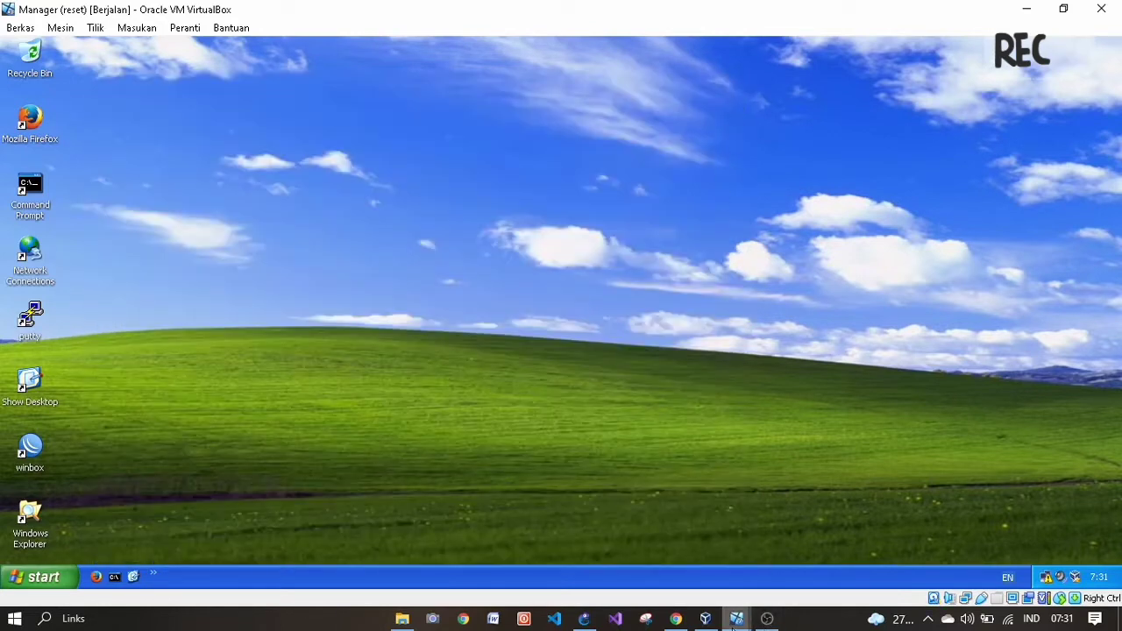
- Close Computer Management and Network Connections inside the DataBersama VM
mouse_move(736, 618)
left_click(512, 556)
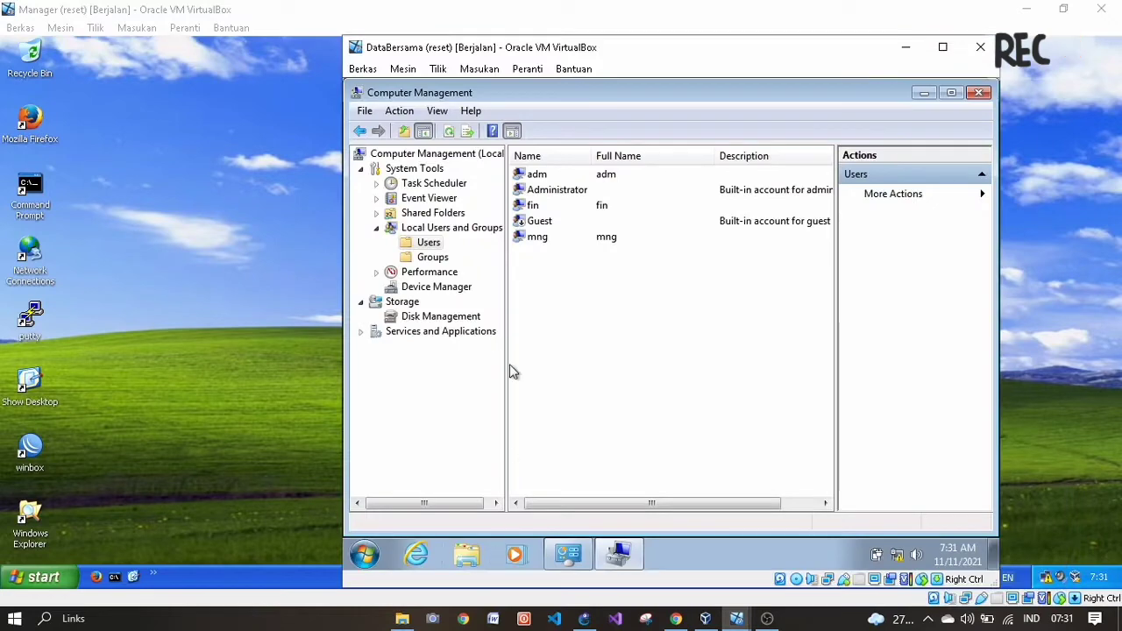
left_click(981, 47)
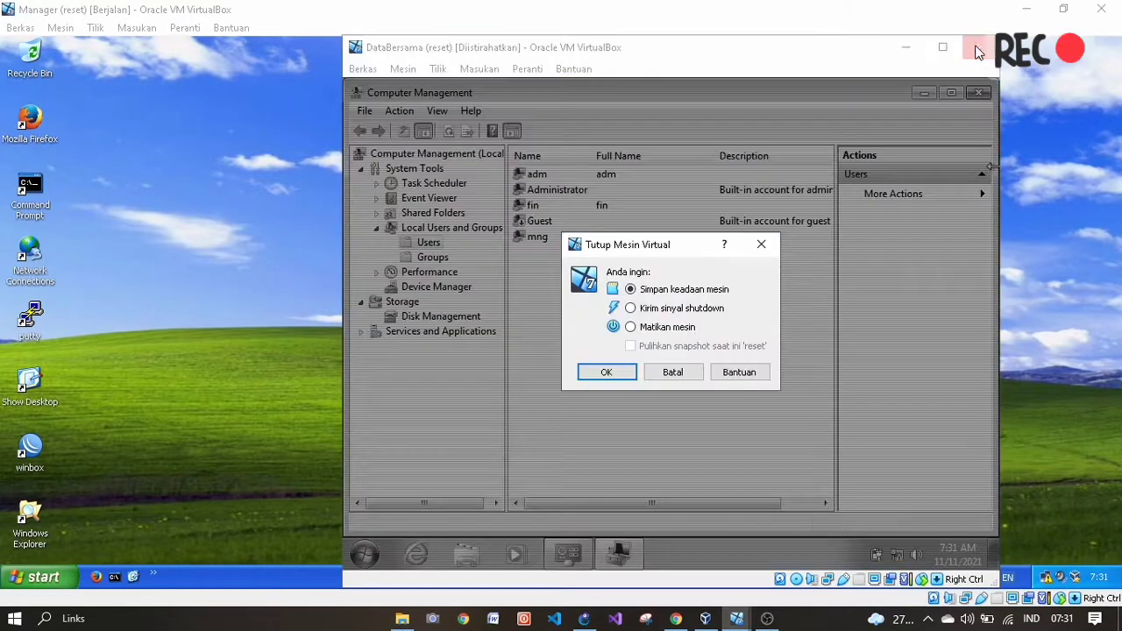
left_click(754, 244)
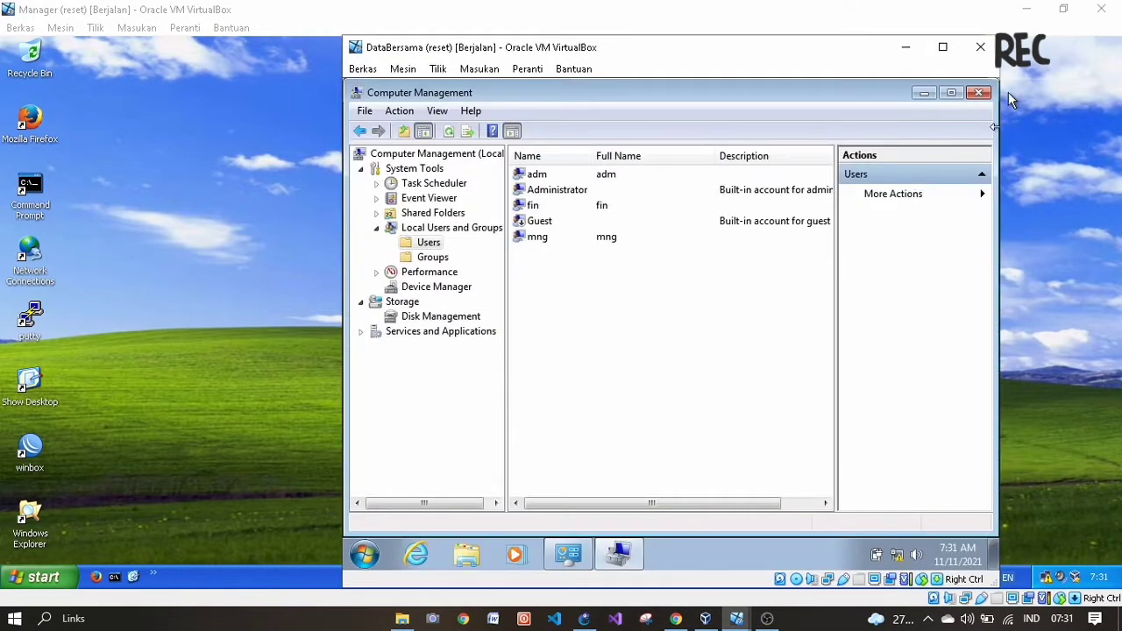
left_click(980, 94)
left_click(236, 349)
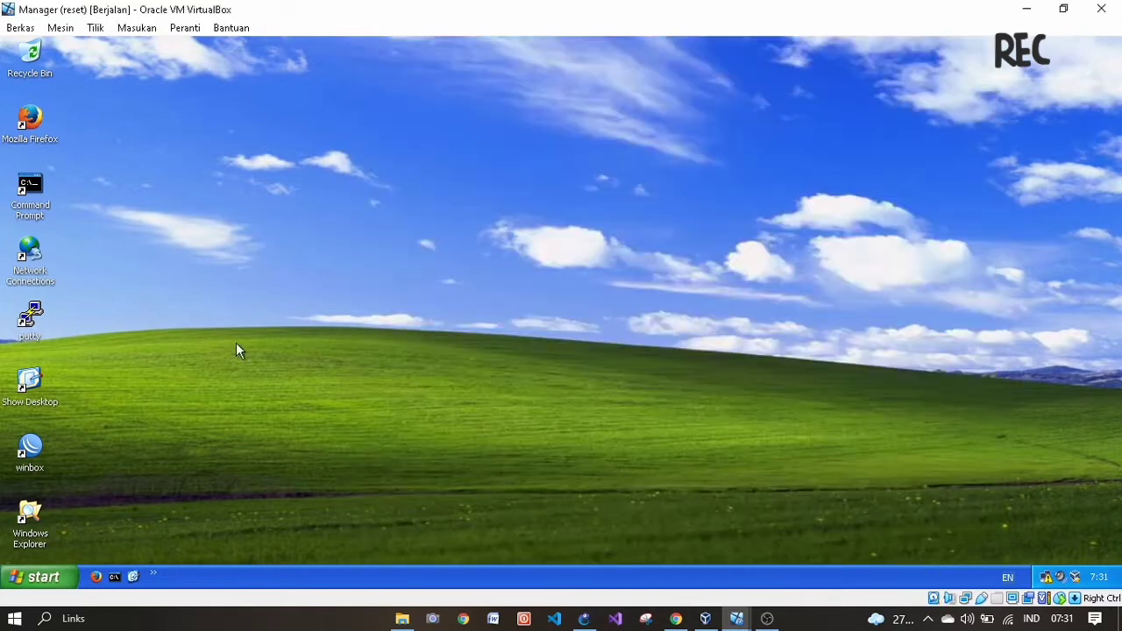
left_click(738, 619)
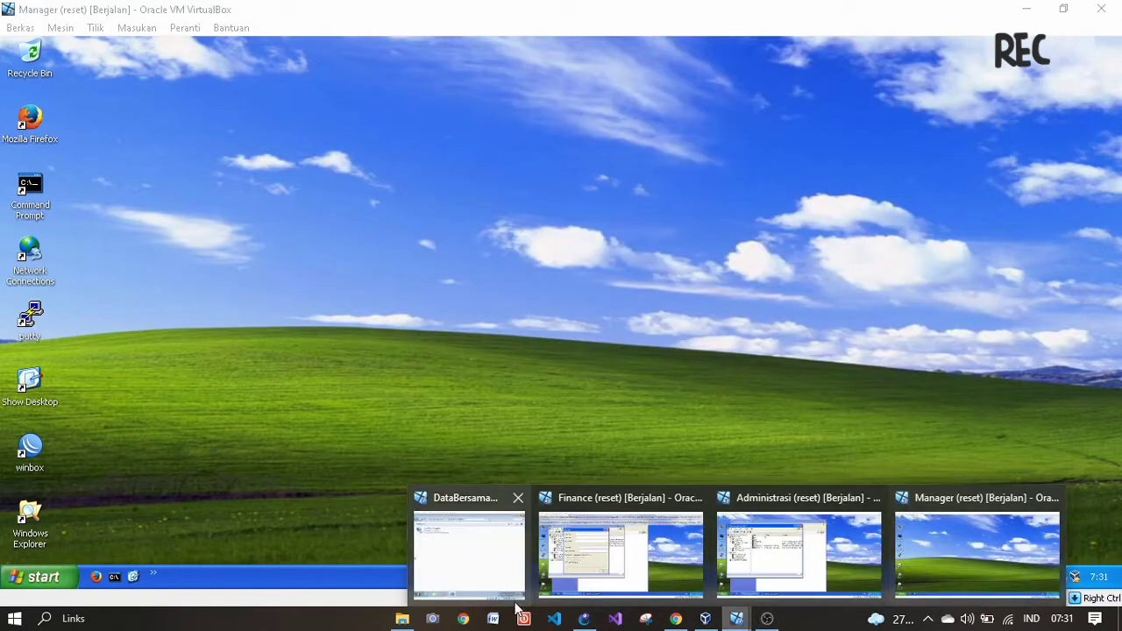
left_click(491, 569)
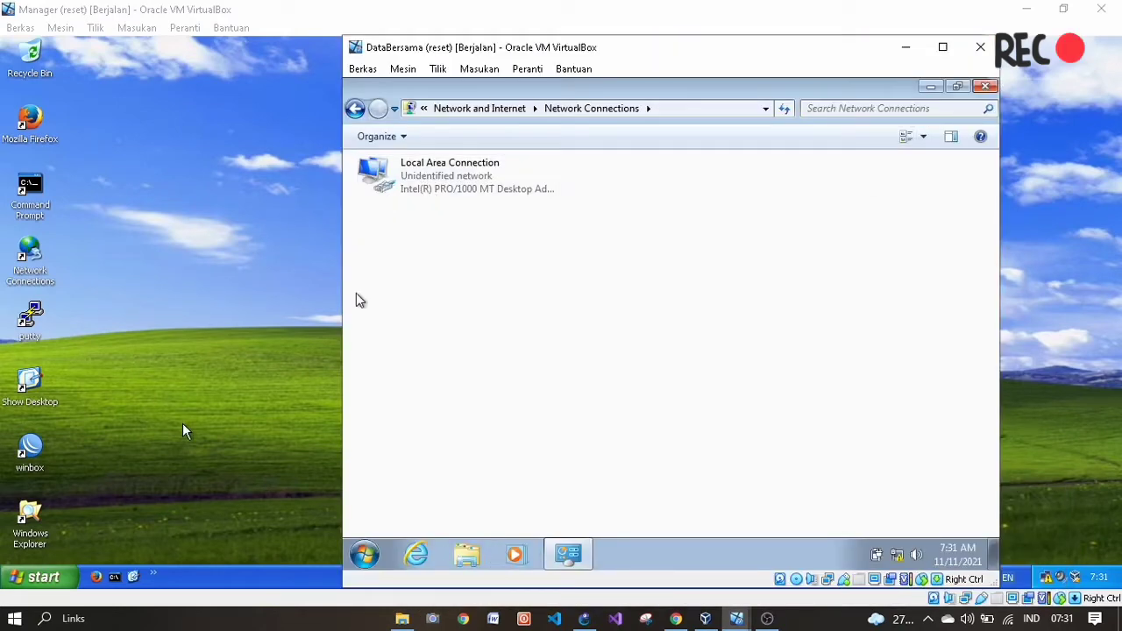
left_click(980, 47)
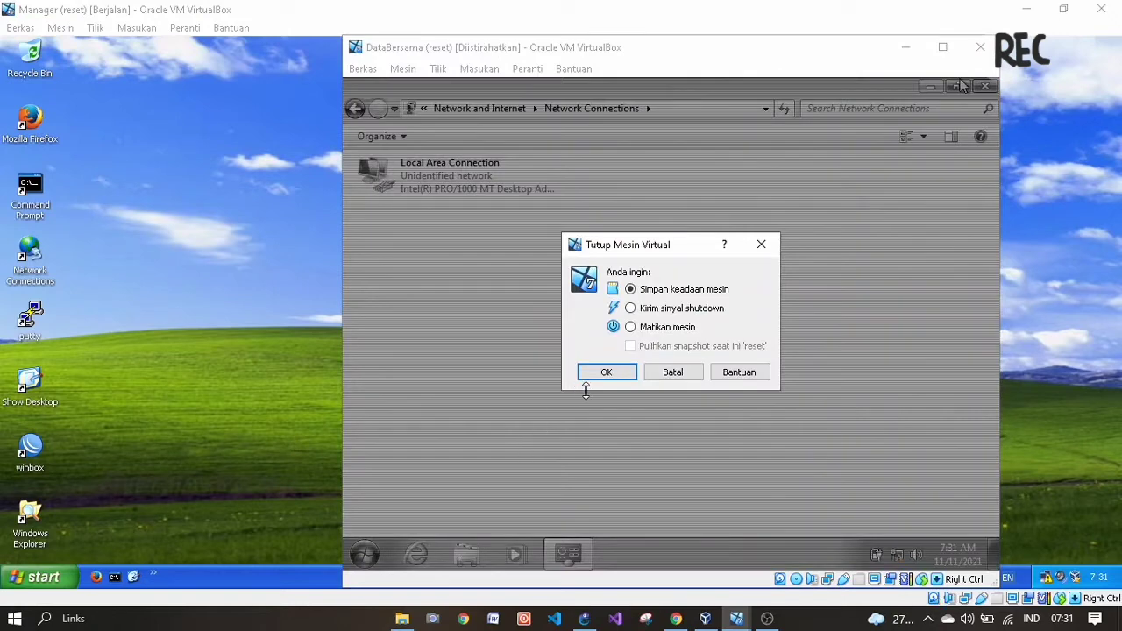
left_click(761, 245)
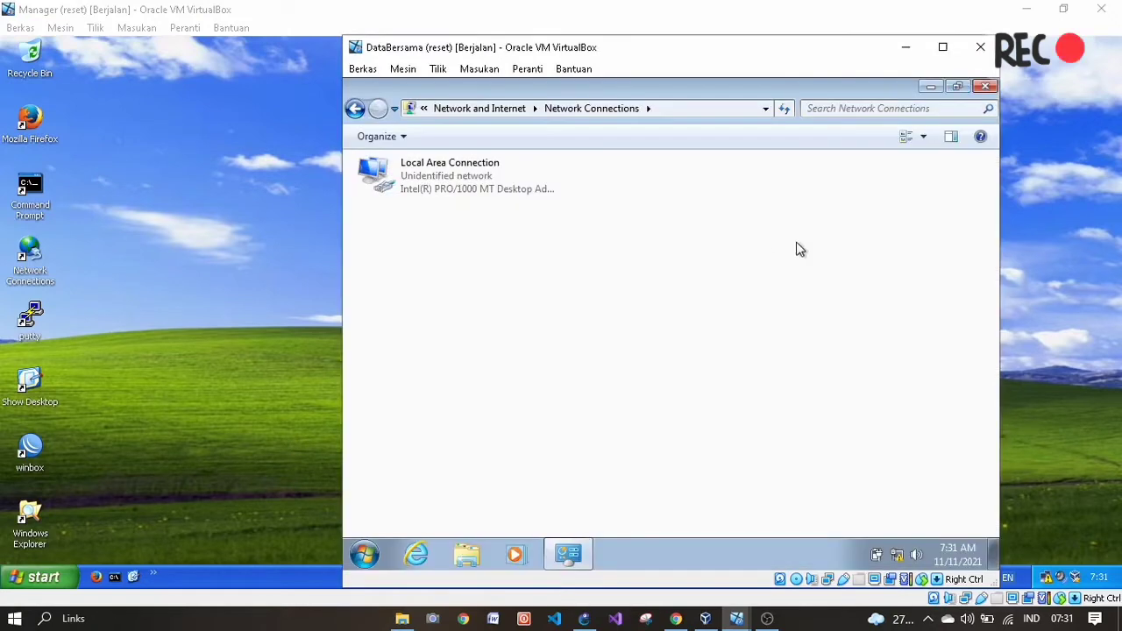
left_click(984, 86)
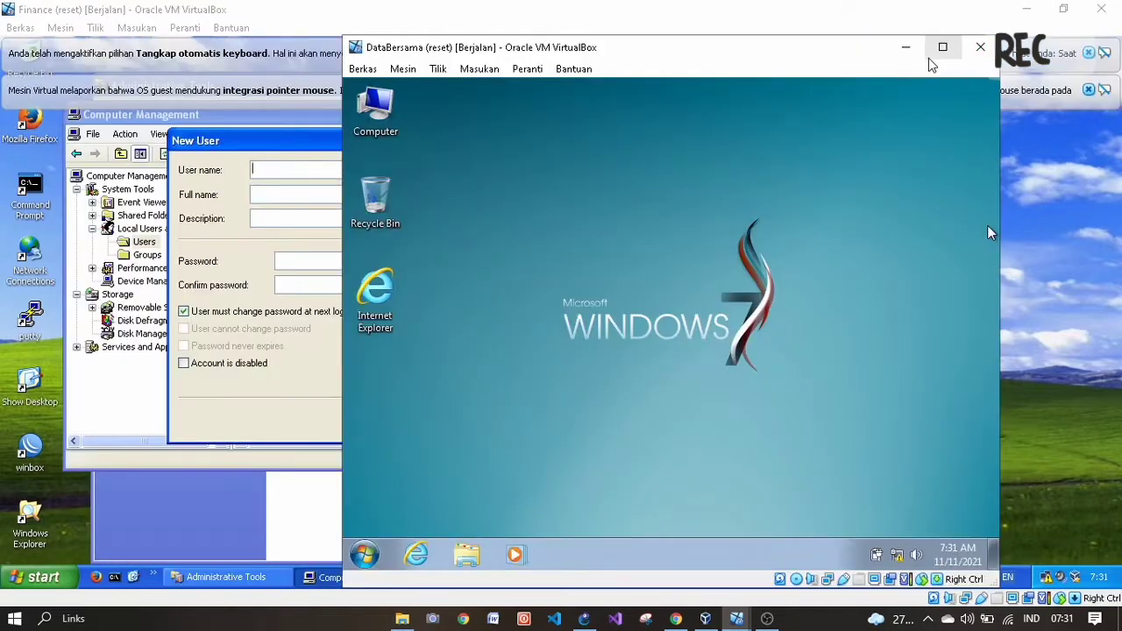
- Minimize the Finance, Administrasi, Chrome, GNS3 and OBS windows and maximize the DataBersama VM
left_click(1028, 9)
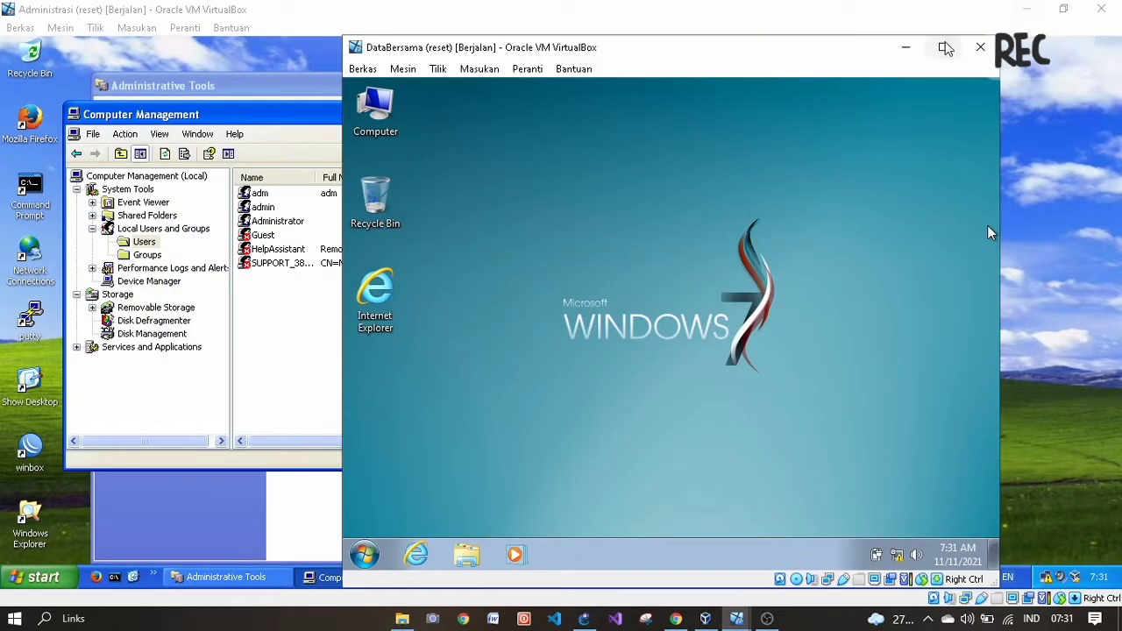
left_click(1028, 10)
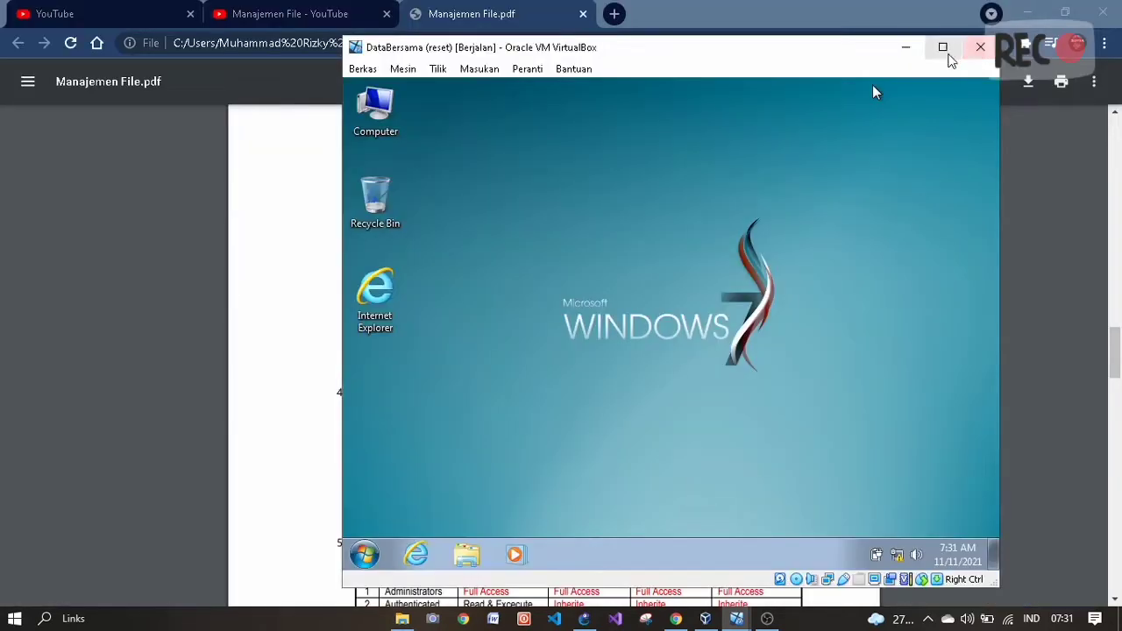
left_click(1028, 10)
left_click(1027, 11)
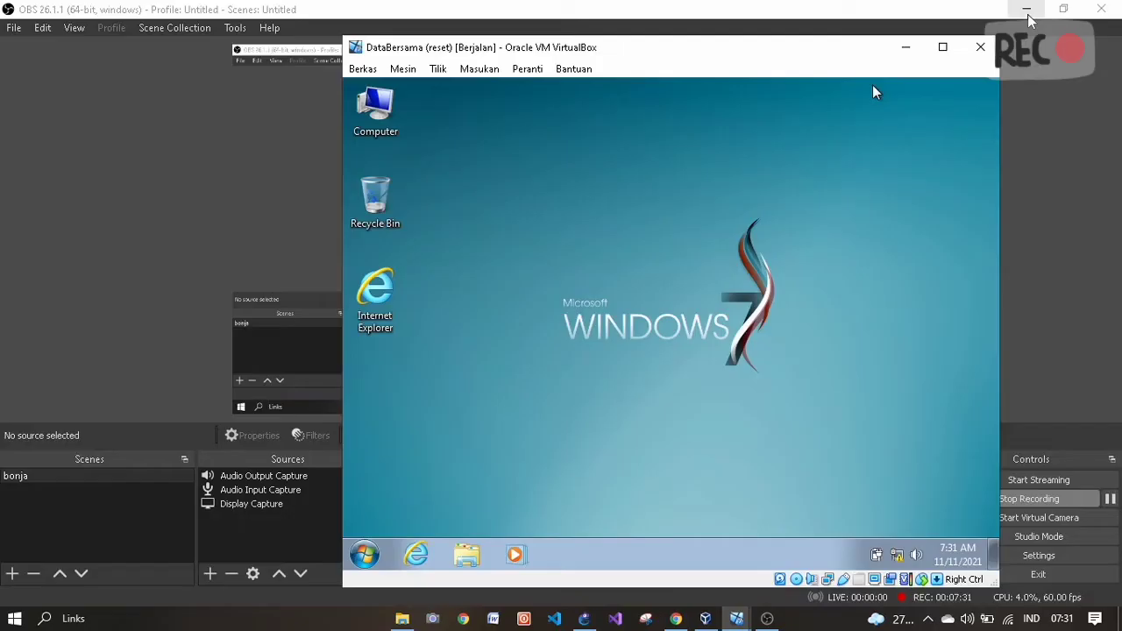
left_click(1027, 11)
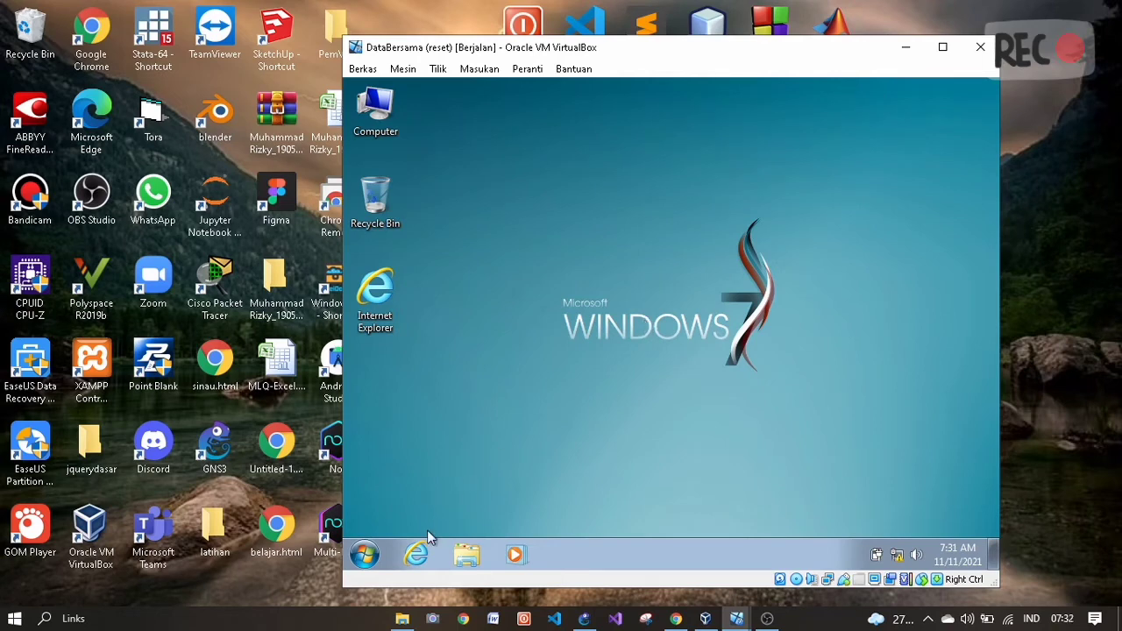
left_click(943, 47)
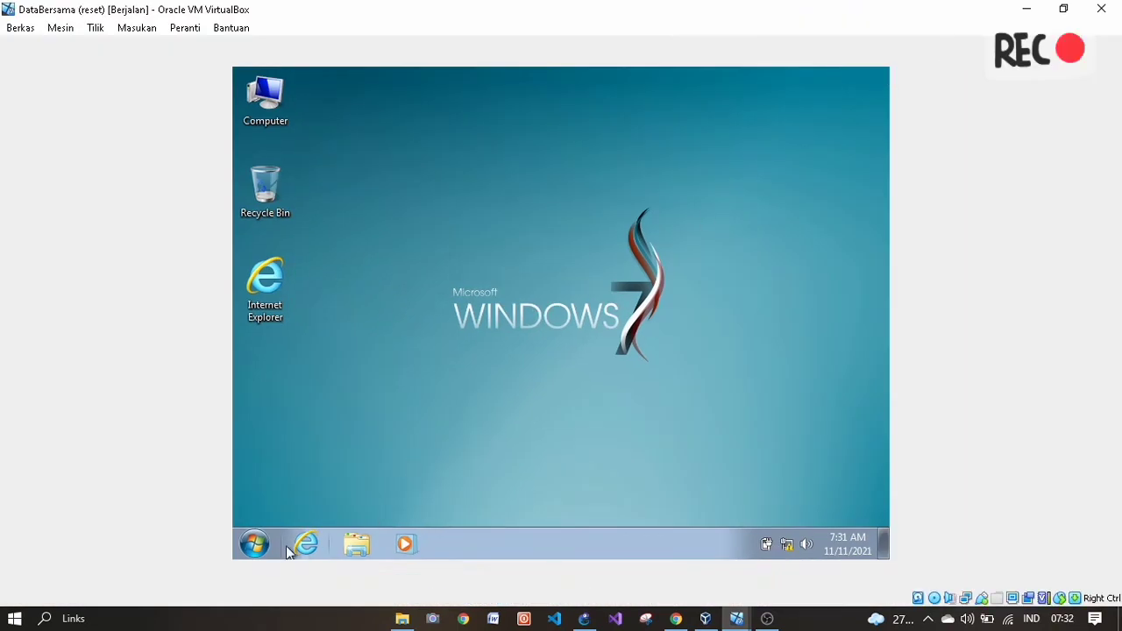
- Through Control Panel's adapter settings, set Local Area Connection IPv4 to 192.168.1.1, mask 255.255.255.0
left_click(254, 545)
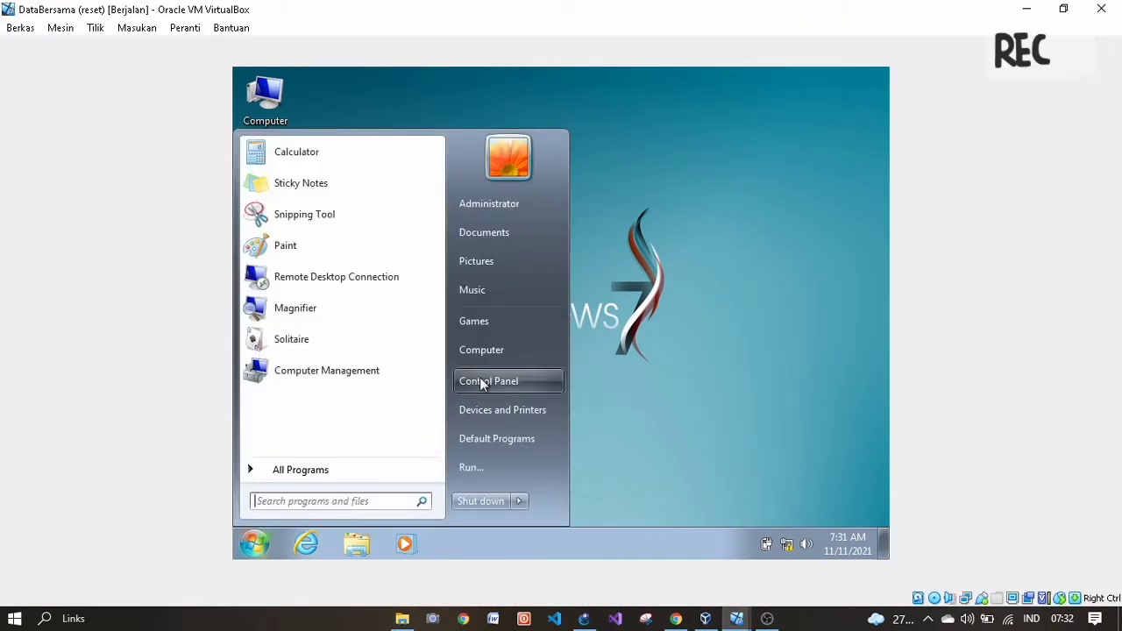
left_click(479, 377)
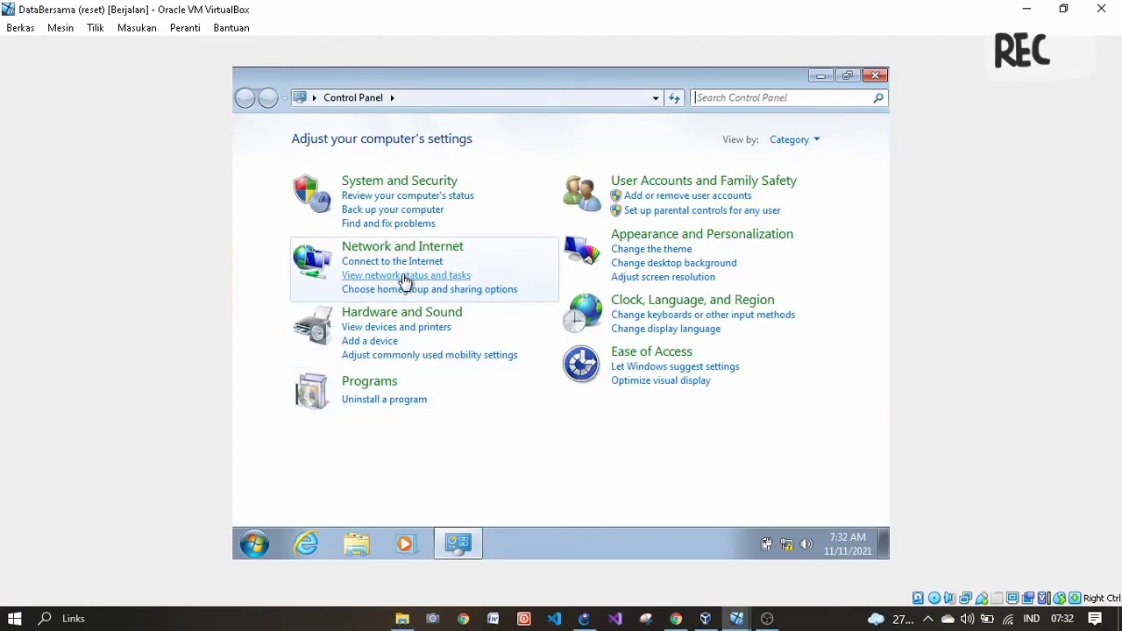
left_click(462, 277)
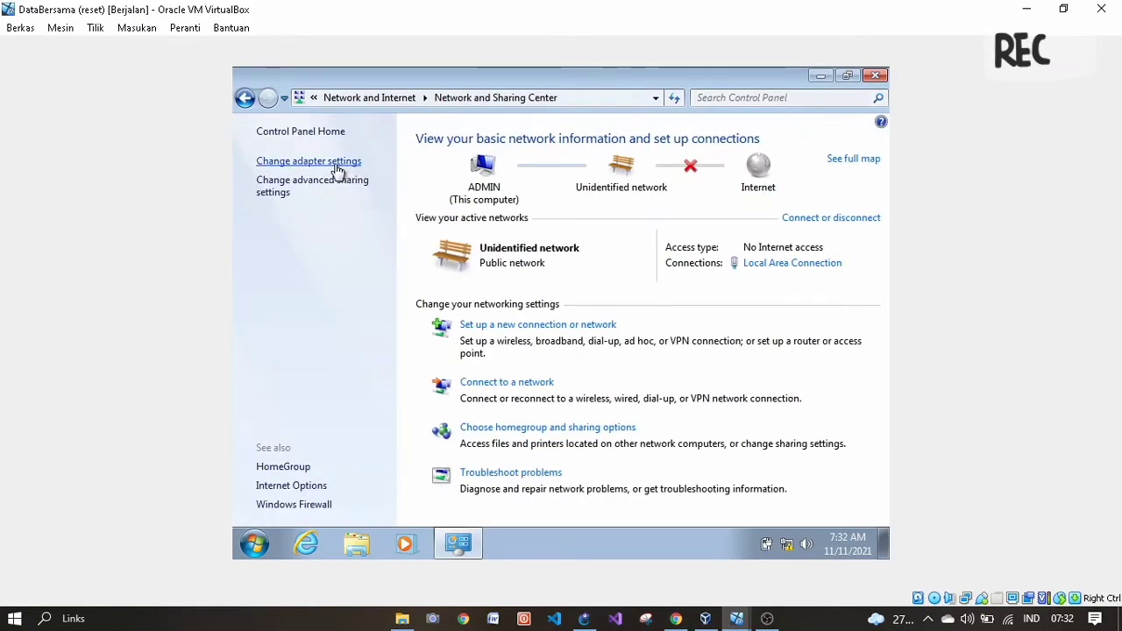
left_click(335, 163)
double_click(351, 172)
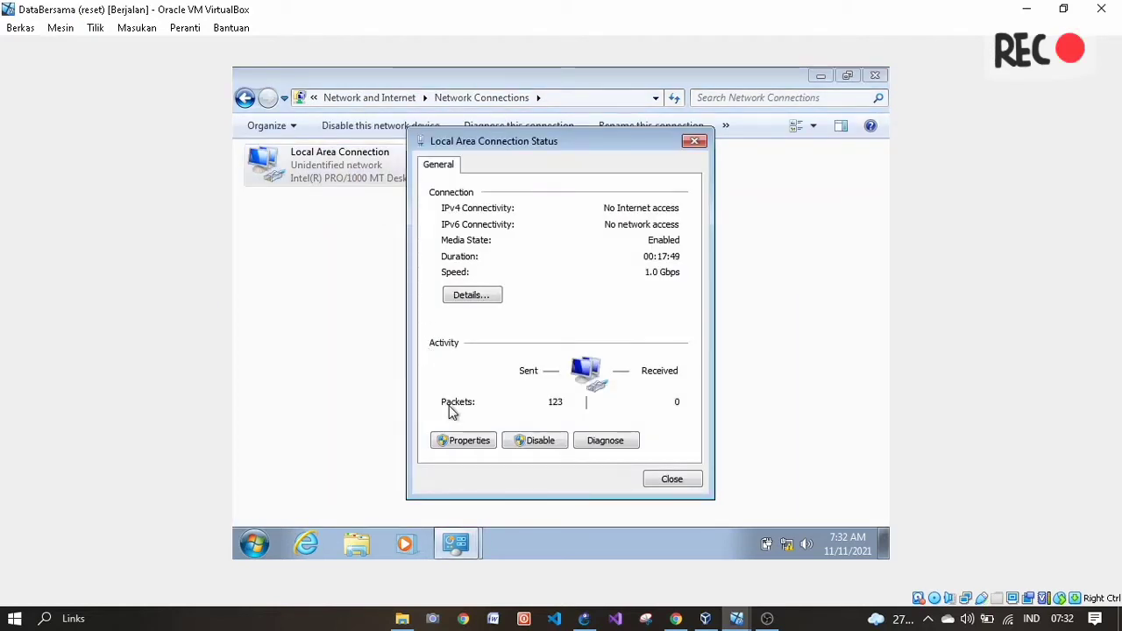
left_click(474, 441)
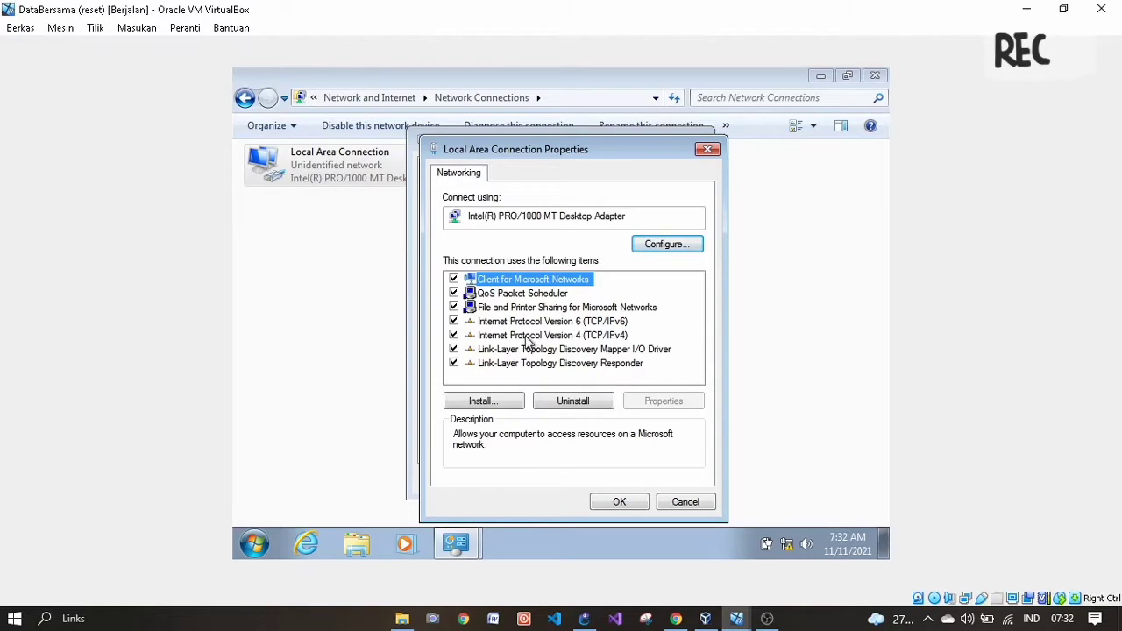
double_click(523, 336)
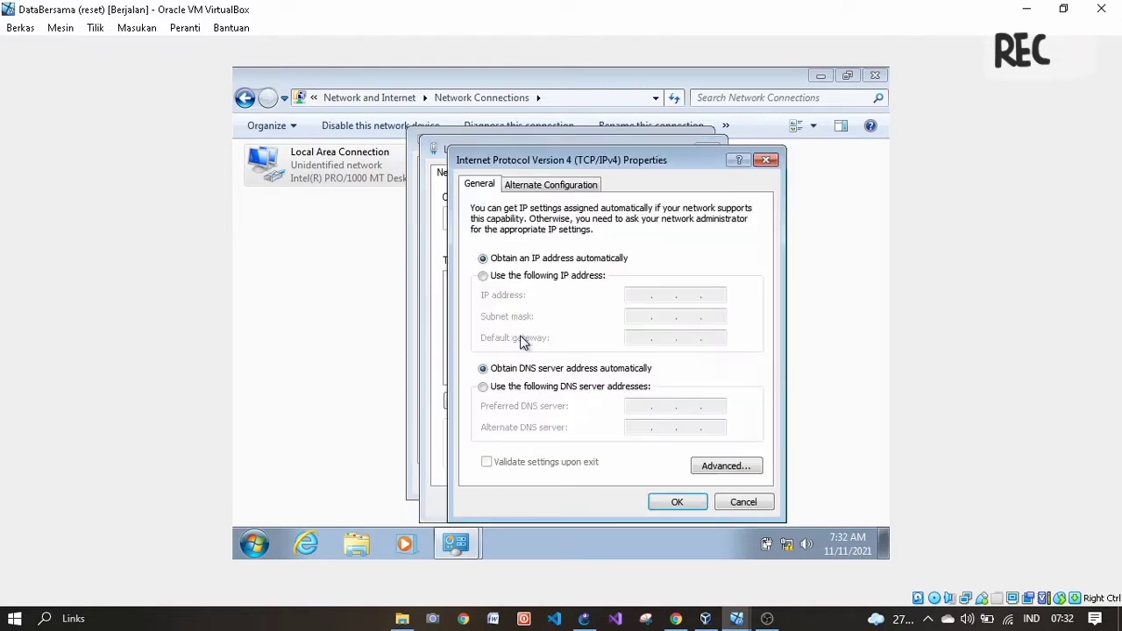
left_click(492, 277)
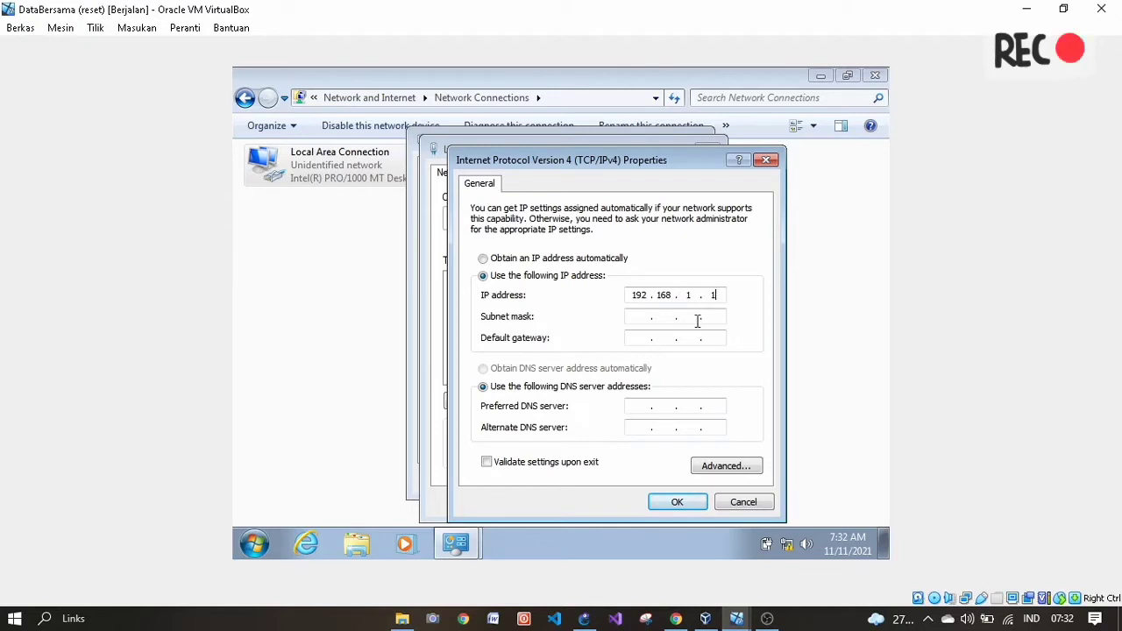
left_click(639, 320)
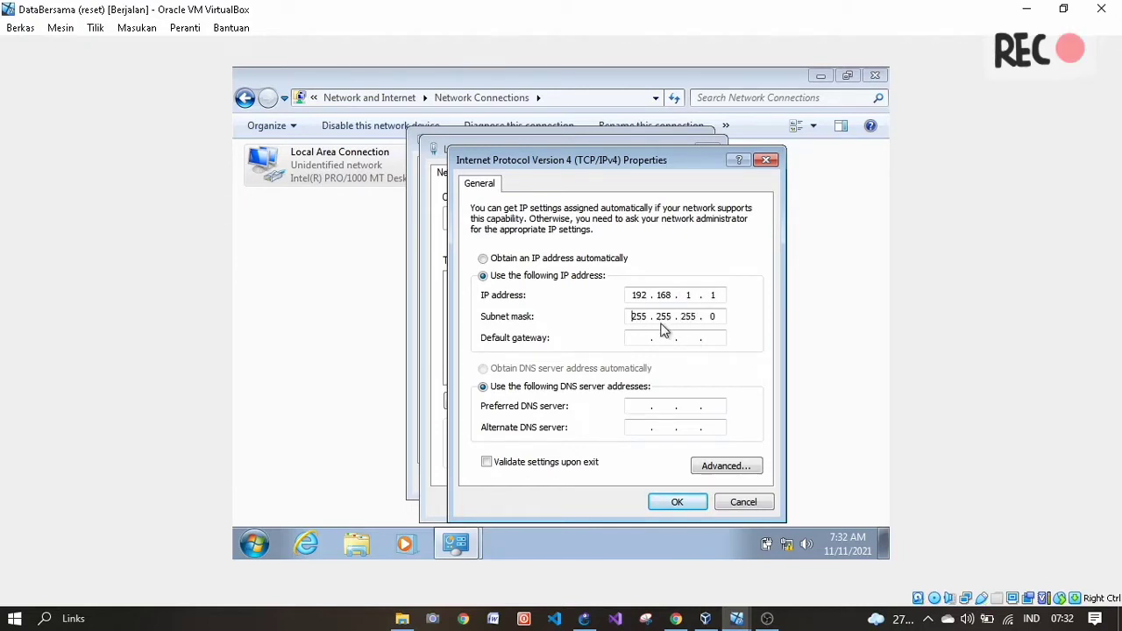
left_click(667, 501)
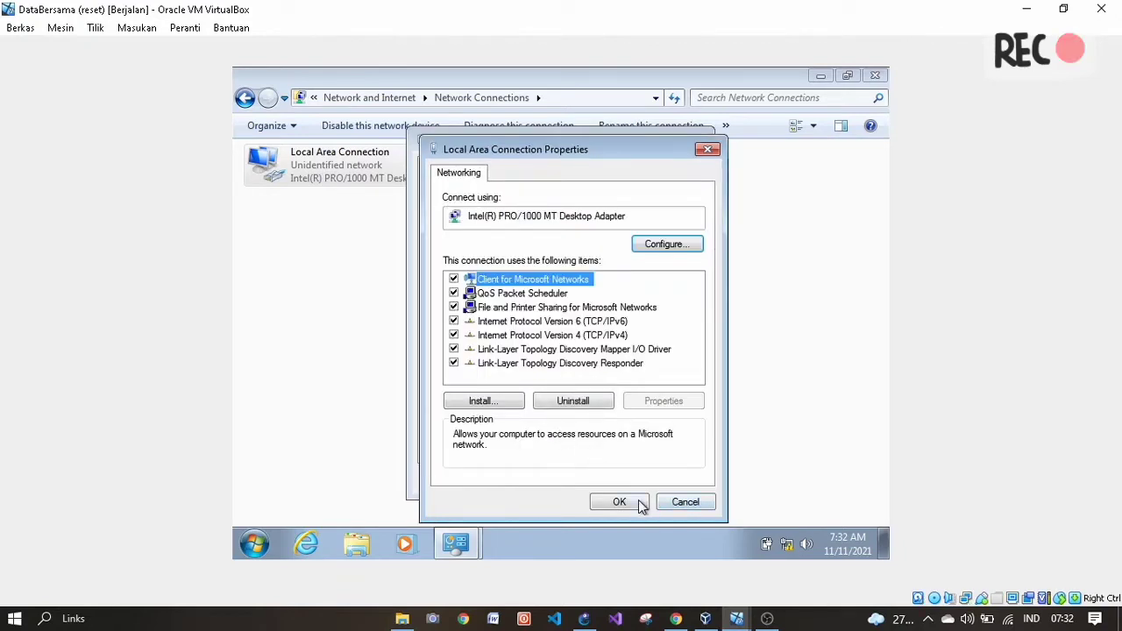
left_click(639, 500)
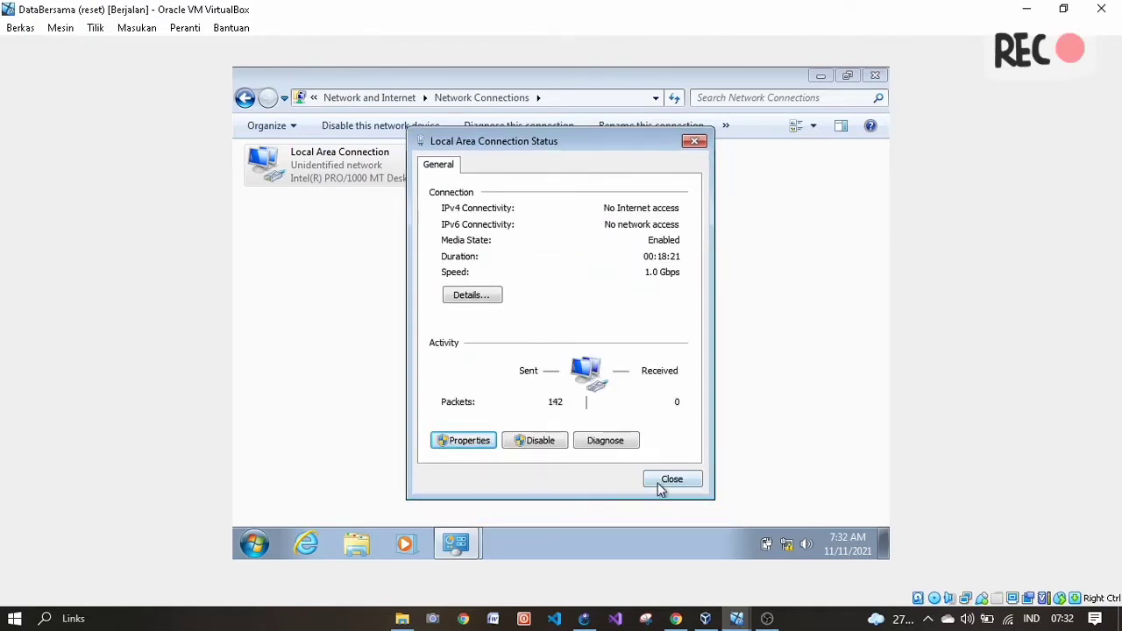
left_click(664, 484)
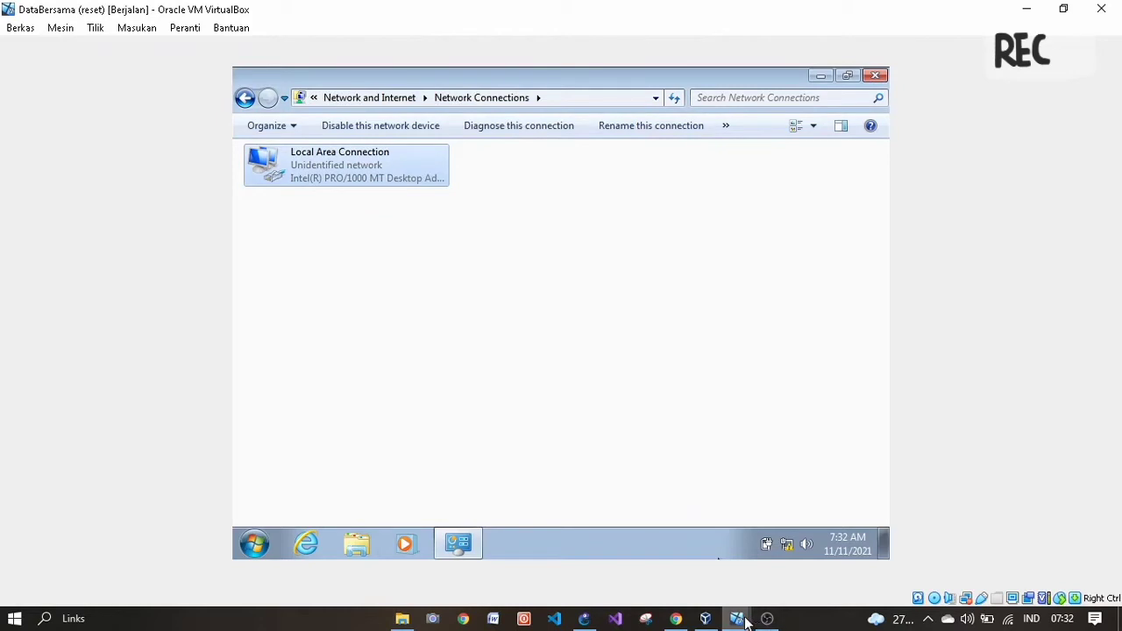
- On the Administrasi VM, open the Local Area Connection properties from Network Connections
mouse_move(737, 619)
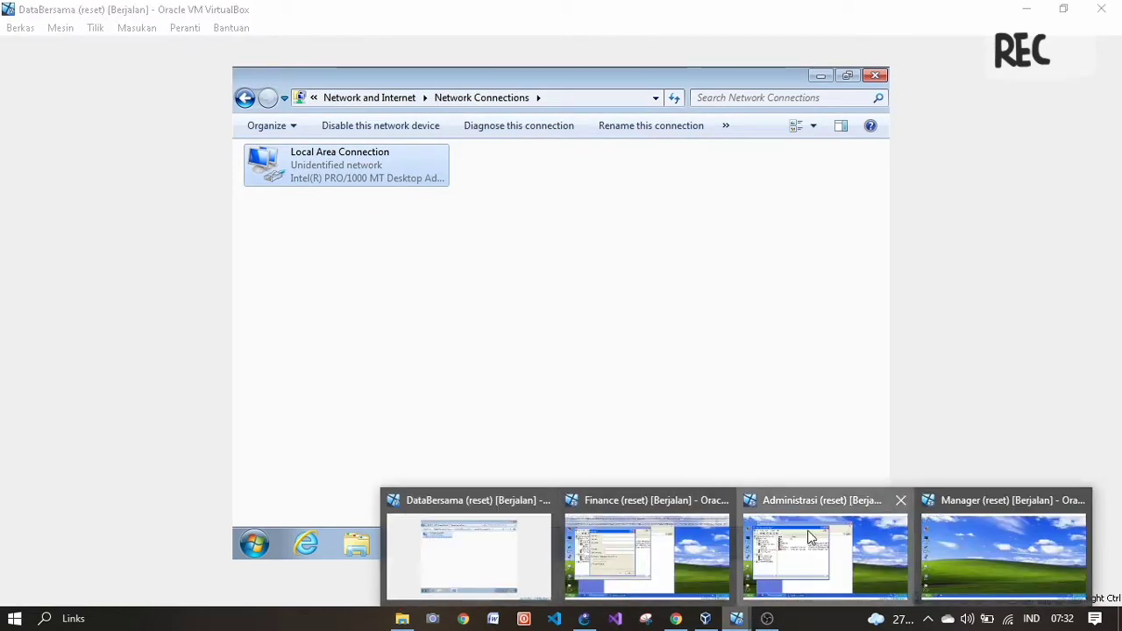
left_click(811, 537)
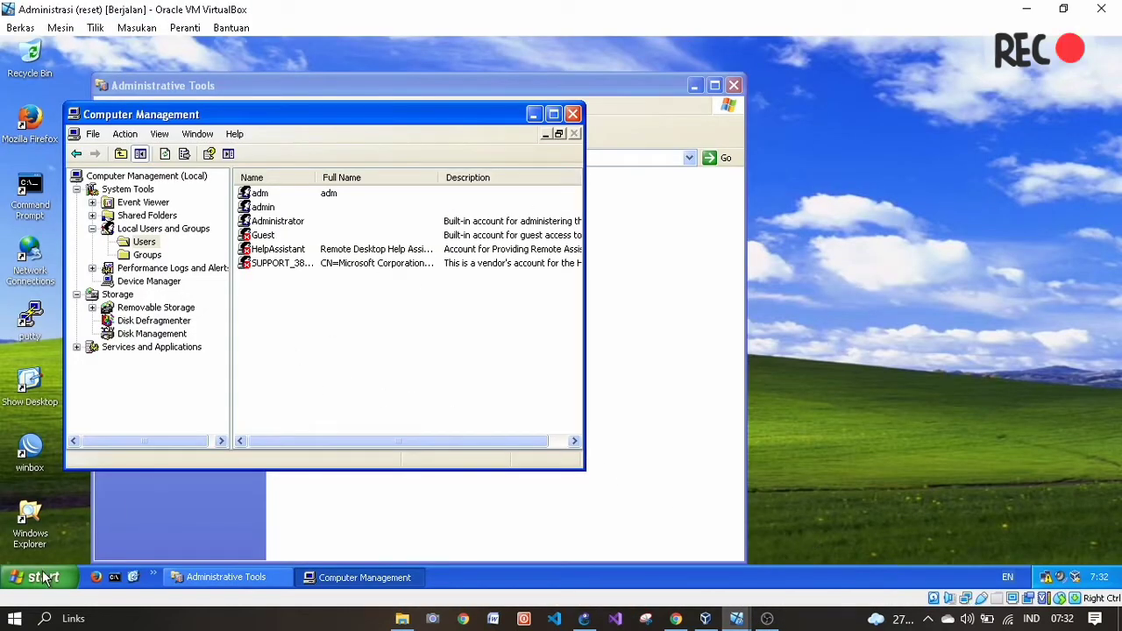
left_click(42, 570)
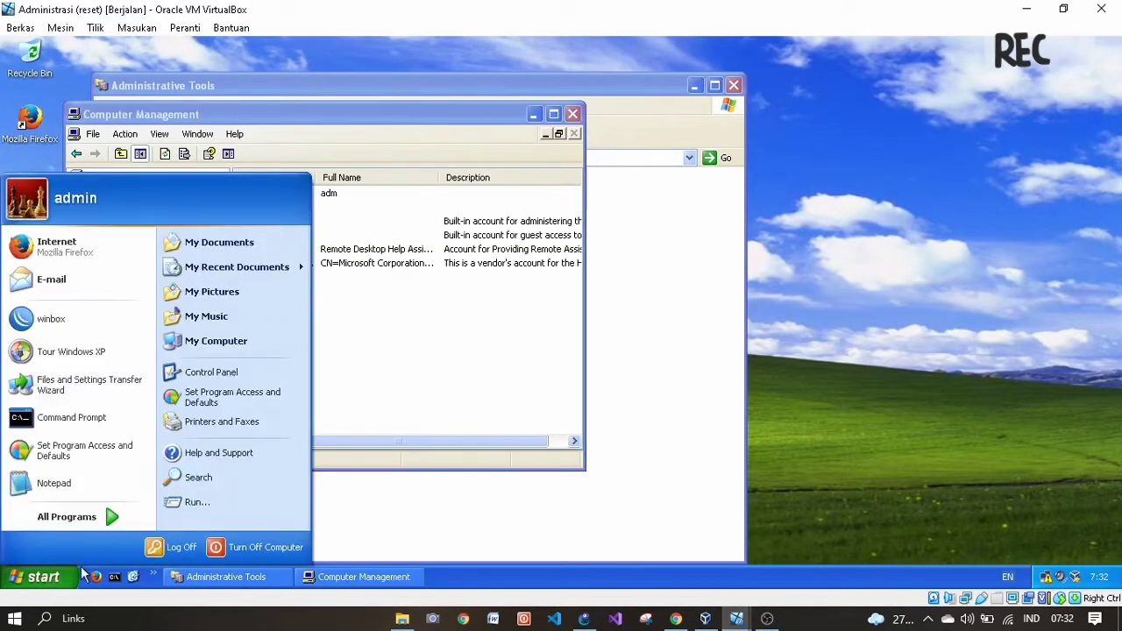
left_click(211, 382)
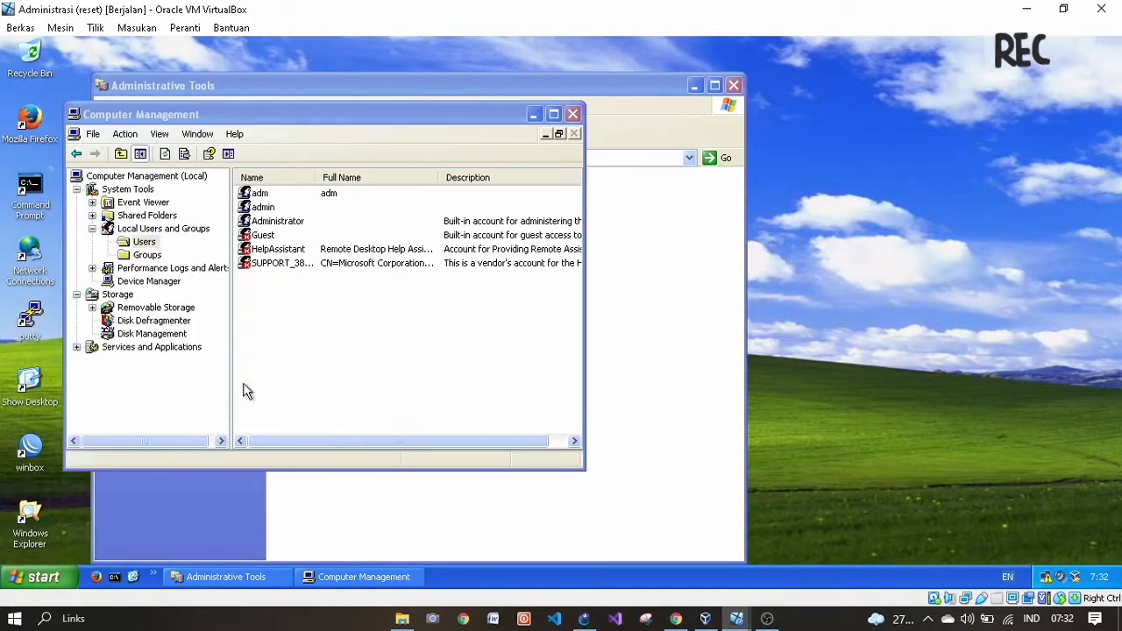
double_click(690, 219)
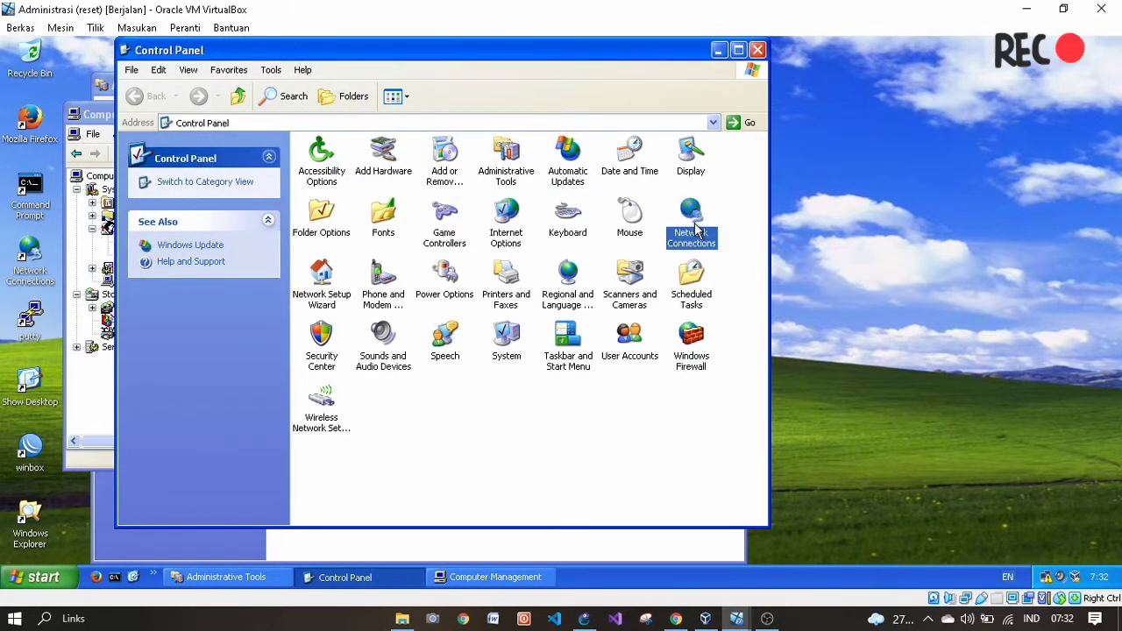
double_click(321, 179)
left_click(460, 441)
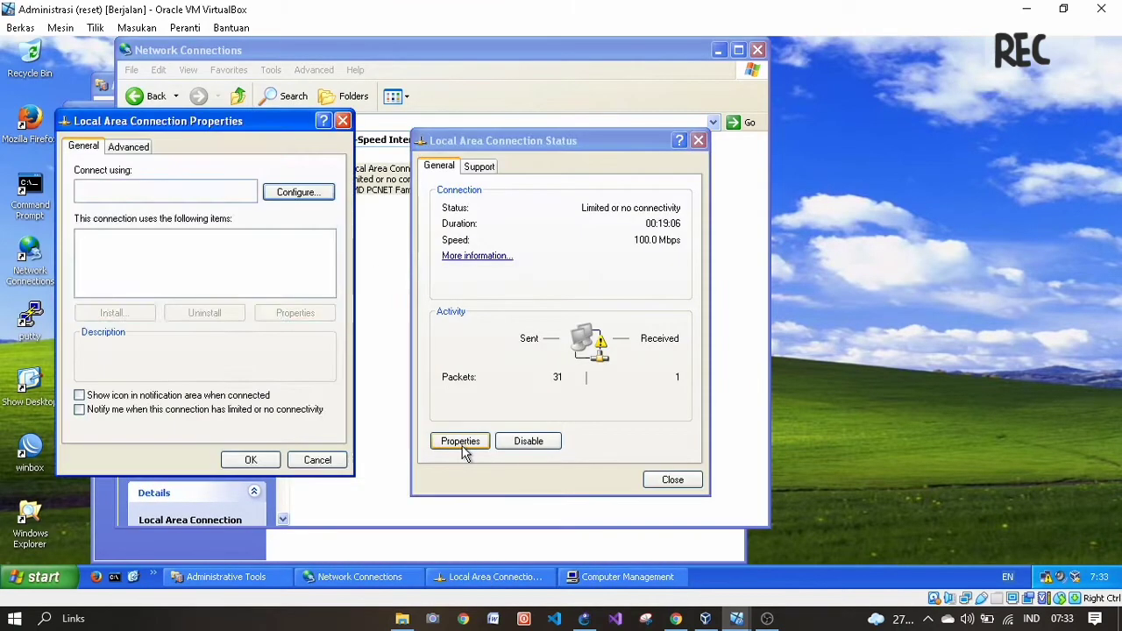
- Set TCP/IP to static address 192.168.1.2 with mask 255.255.255.0 and apply
double_click(202, 280)
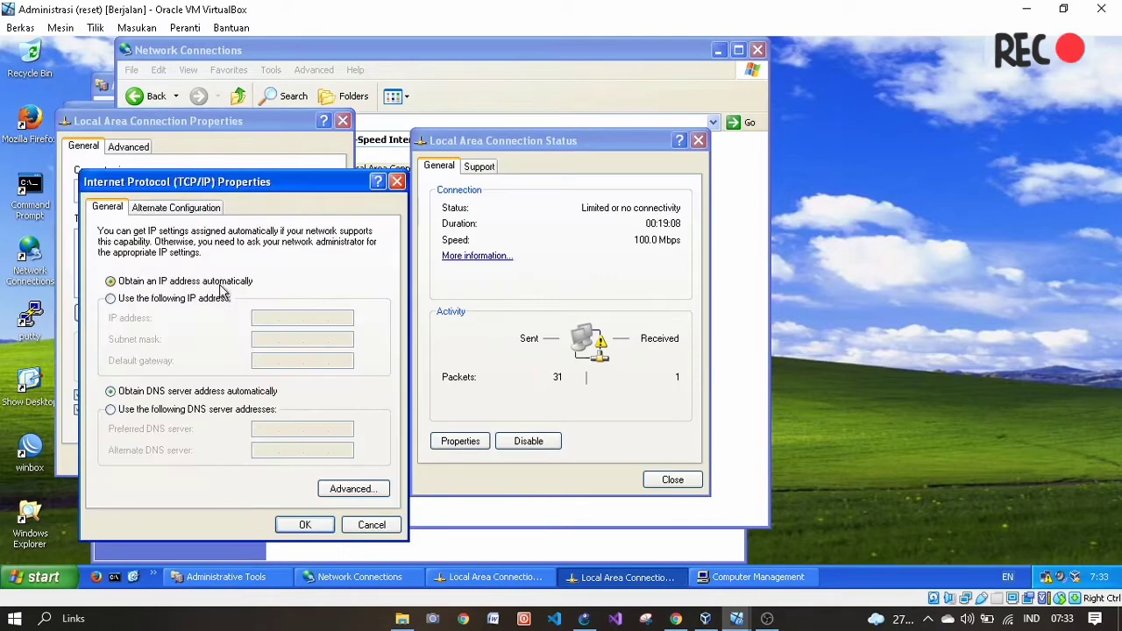
left_click(186, 299)
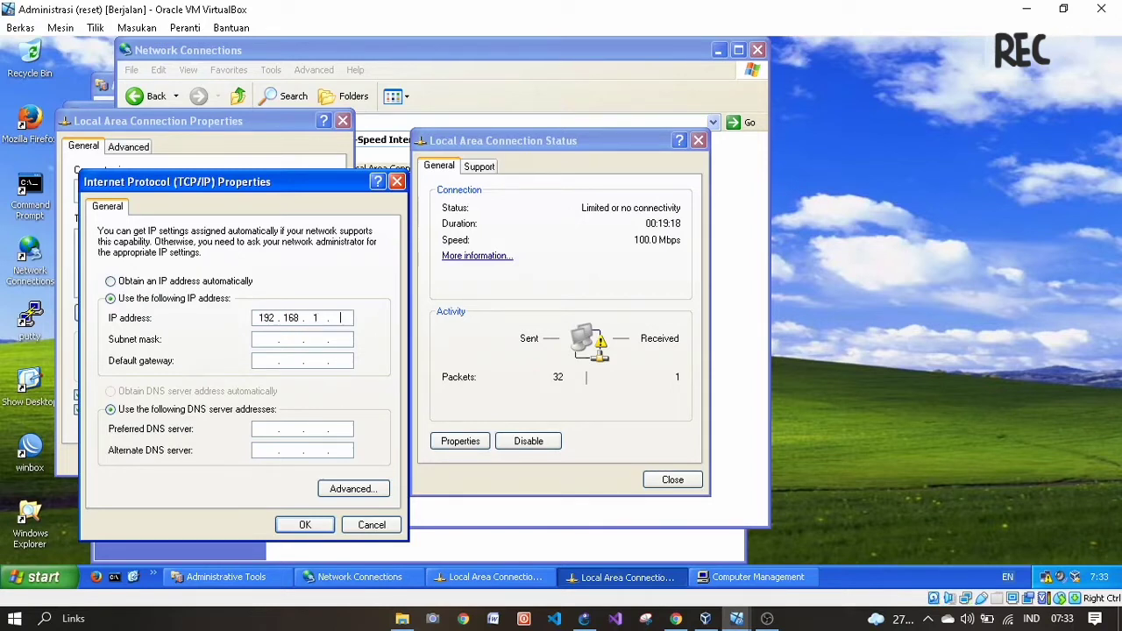
left_click(272, 340)
left_click(307, 518)
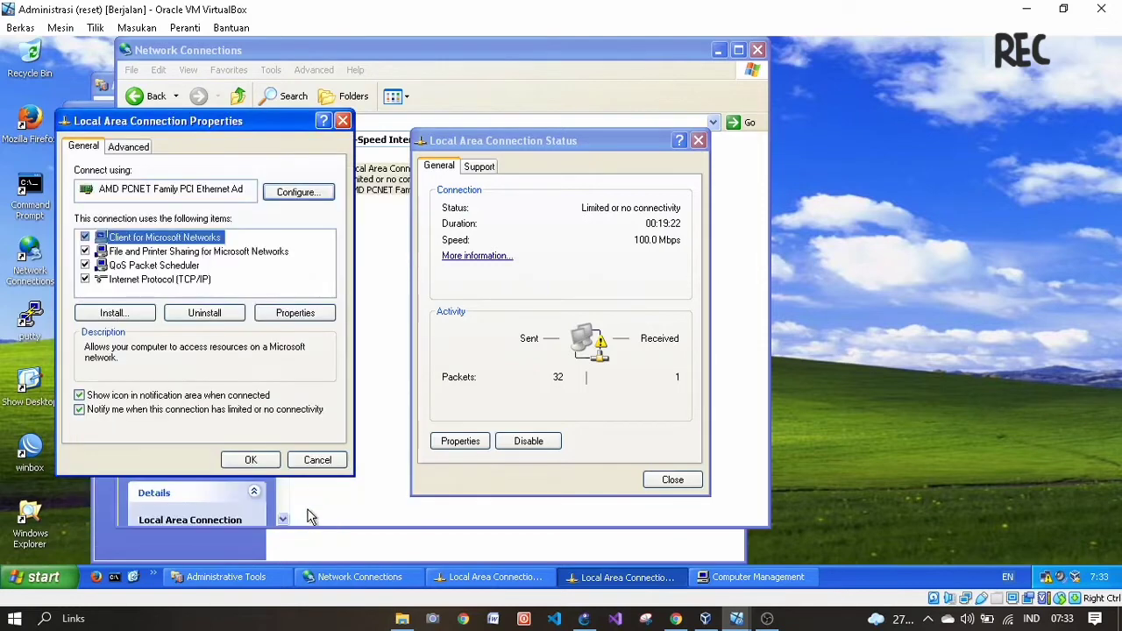
left_click(275, 461)
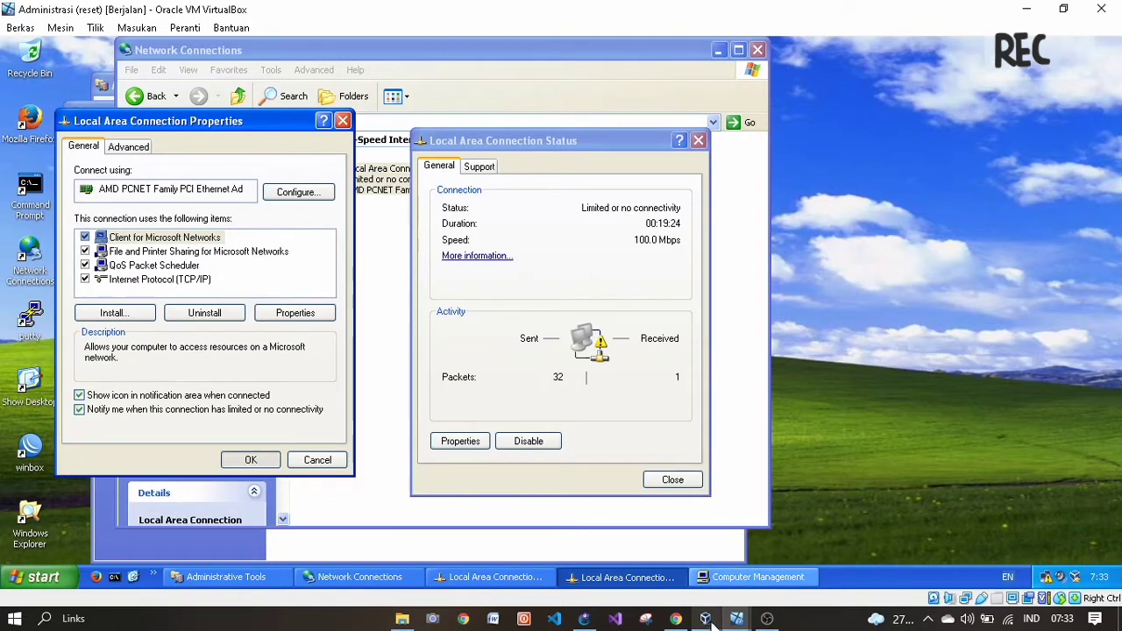
left_click(722, 610)
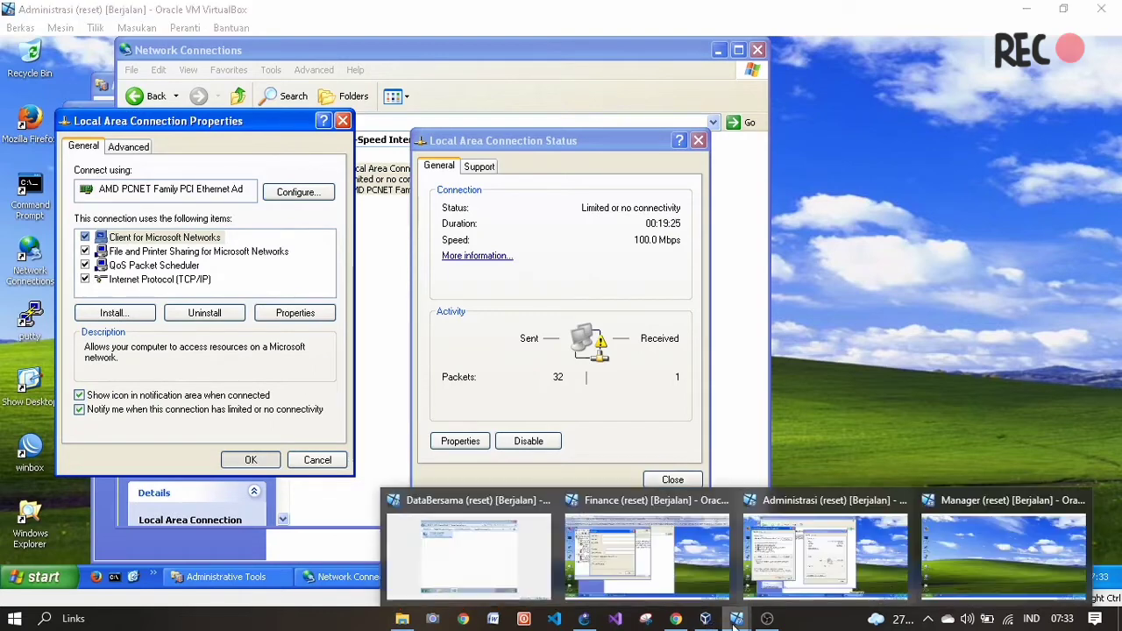
- On the Finance VM, close New User and Computer Management, then open Local Area Connection properties
left_click(664, 565)
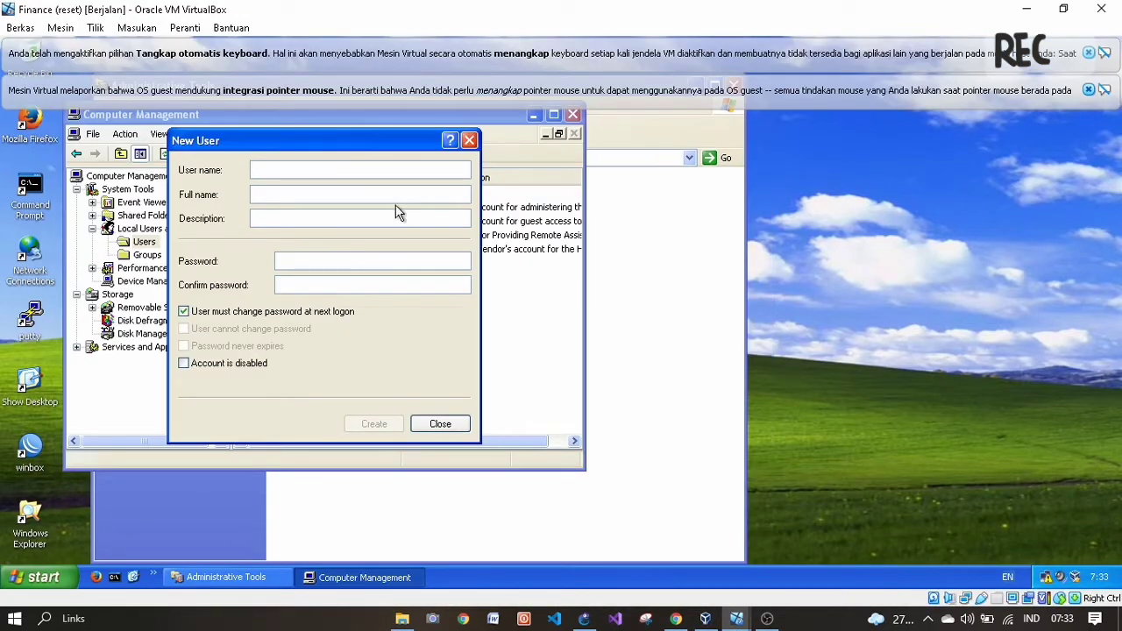
left_click(470, 141)
left_click(572, 114)
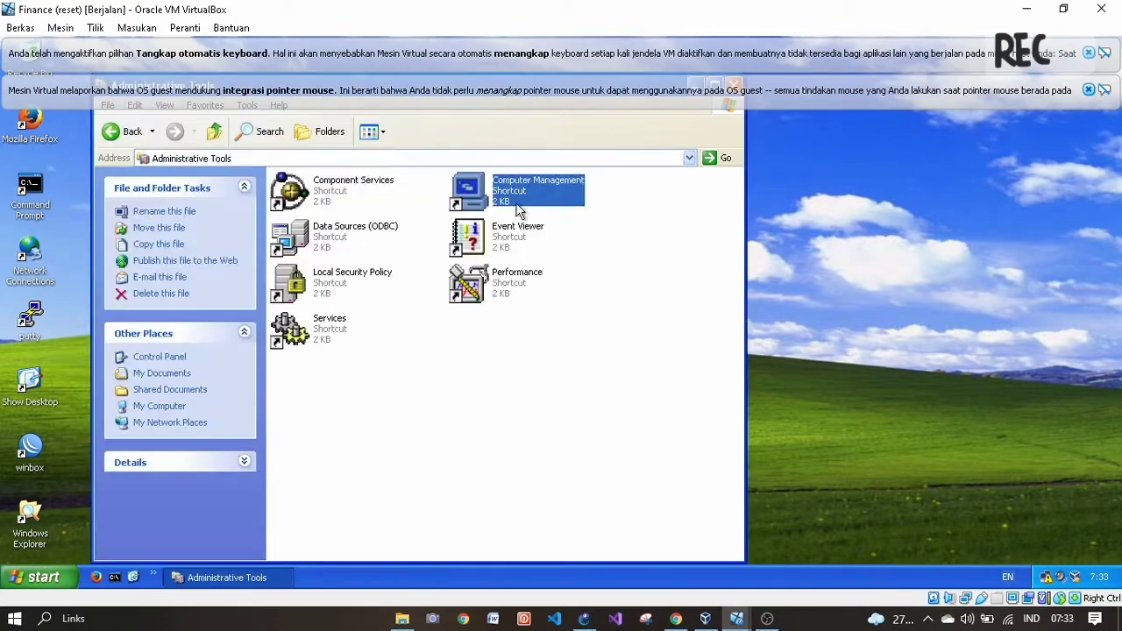
left_click(125, 131)
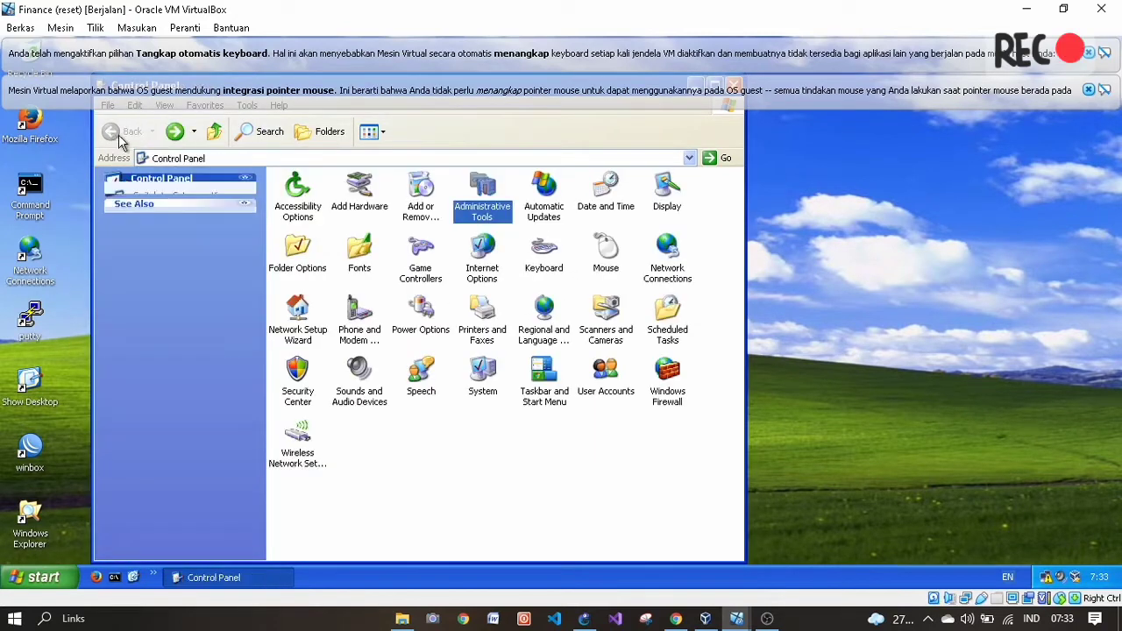
double_click(664, 268)
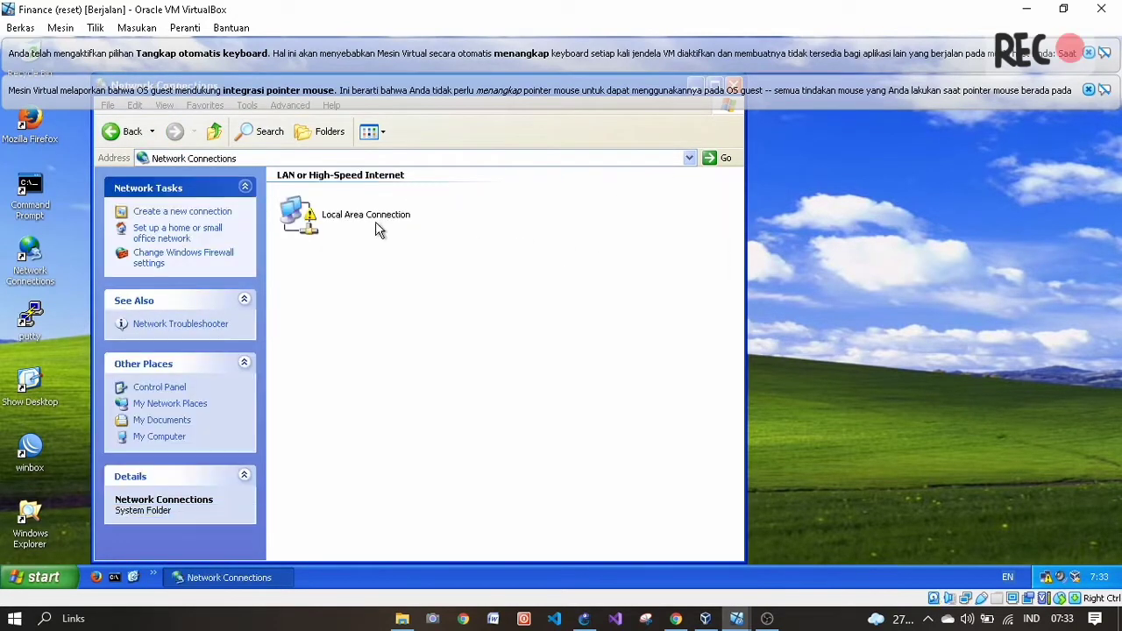
double_click(297, 215)
left_click(460, 441)
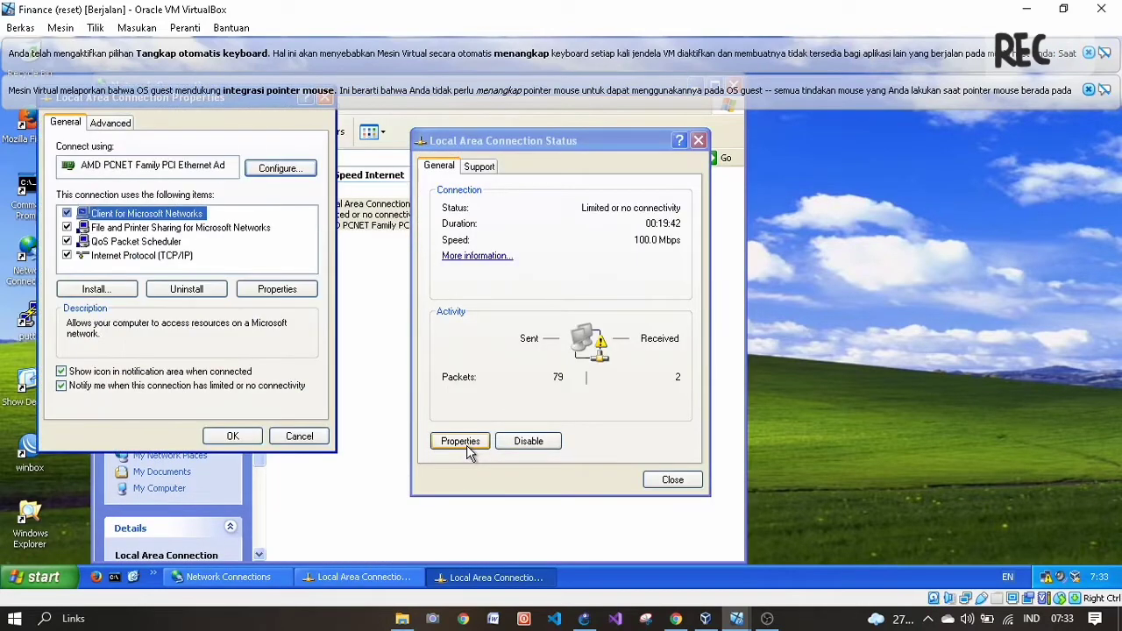
- Give the Finance TCP/IP a static IP 192.168.1.3 with mask 255.255.255.0
double_click(173, 256)
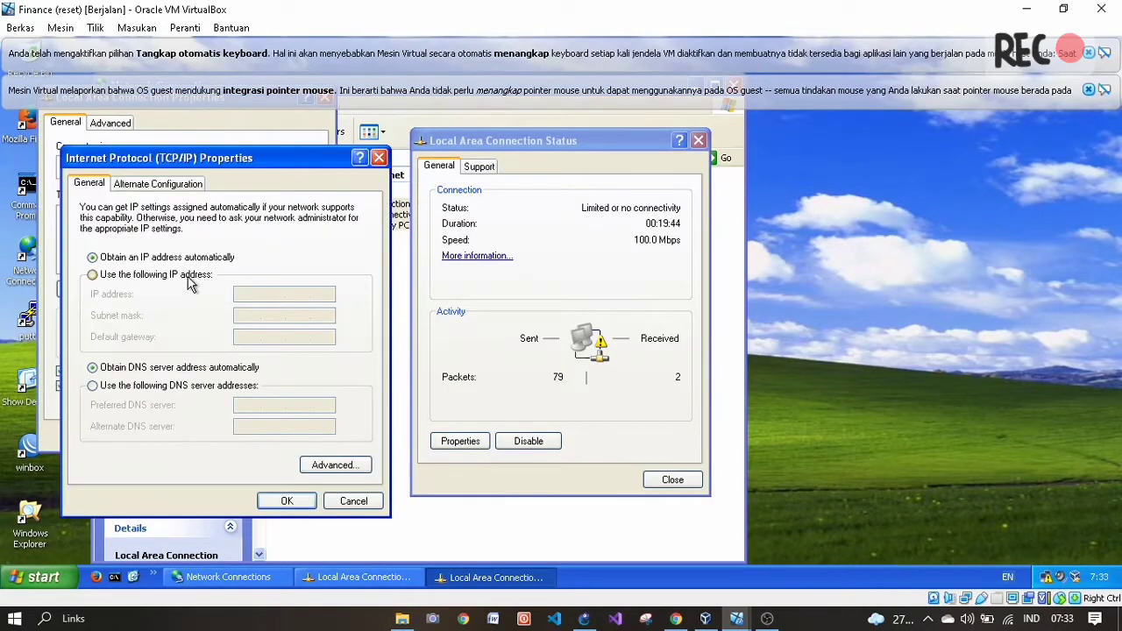
left_click(189, 276)
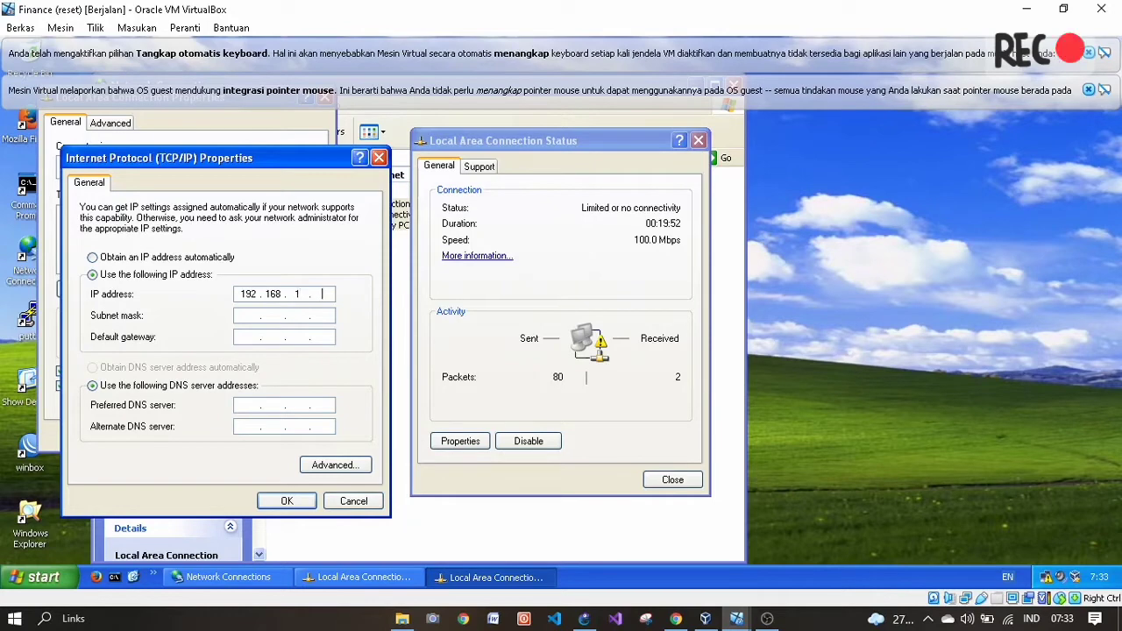
left_click(243, 321)
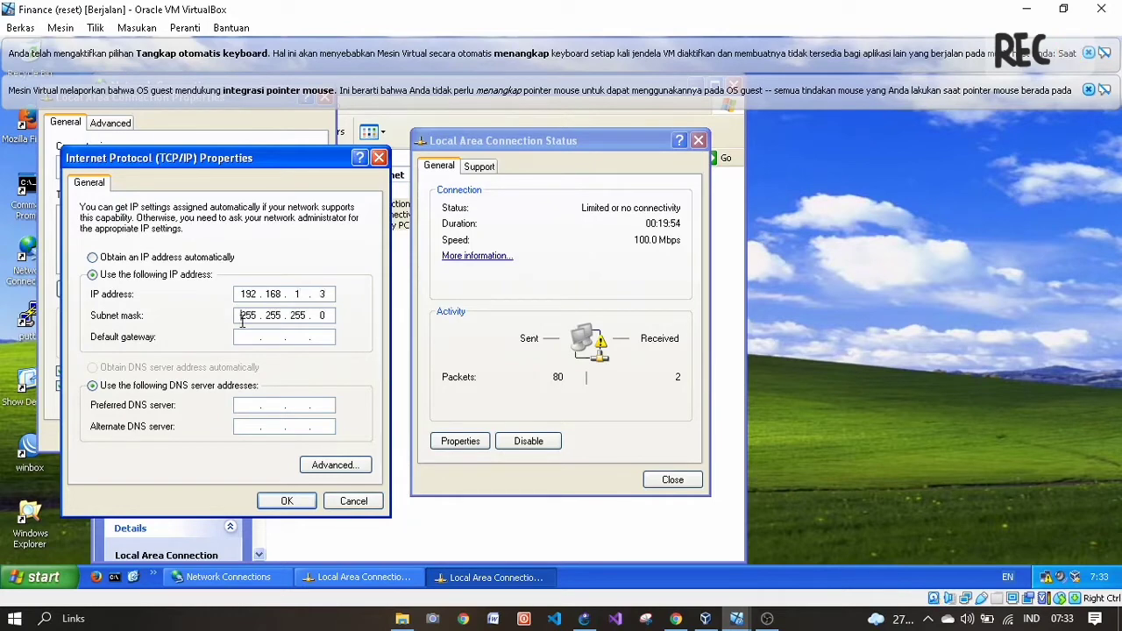
left_click(289, 502)
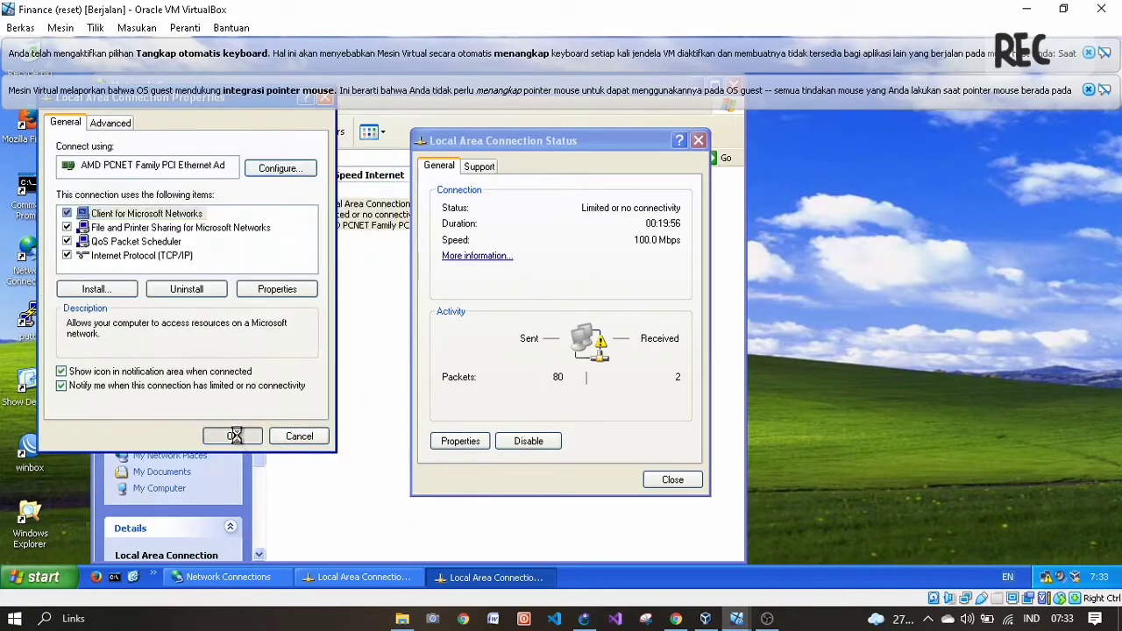
- Switch to the Manager VM and bring up its Start menu
mouse_move(743, 620)
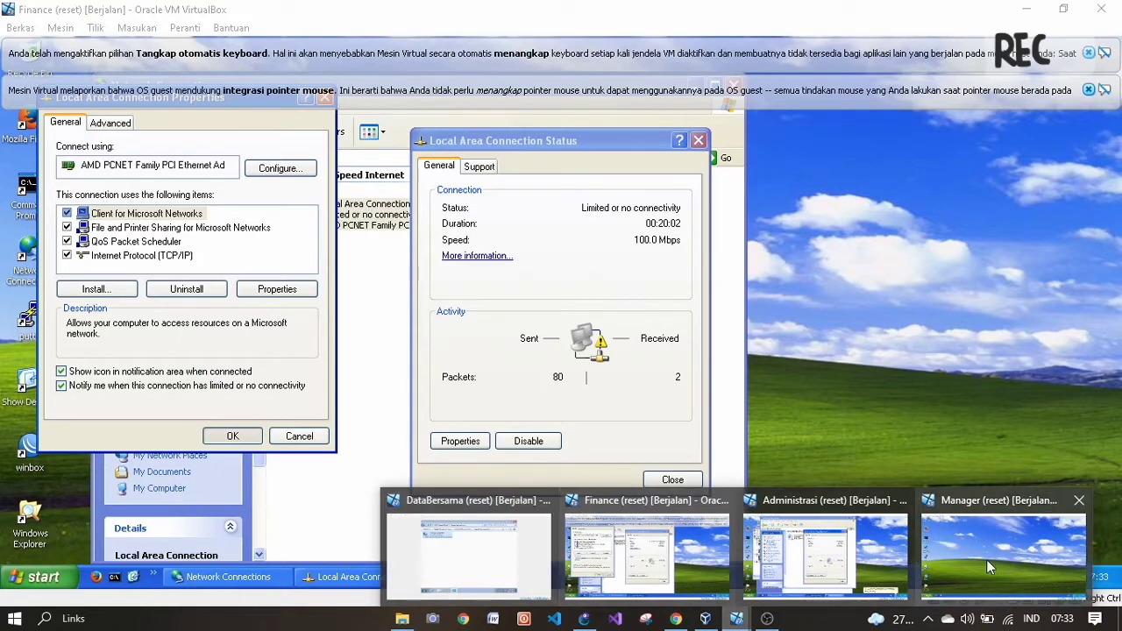
left_click(930, 549)
left_click(33, 577)
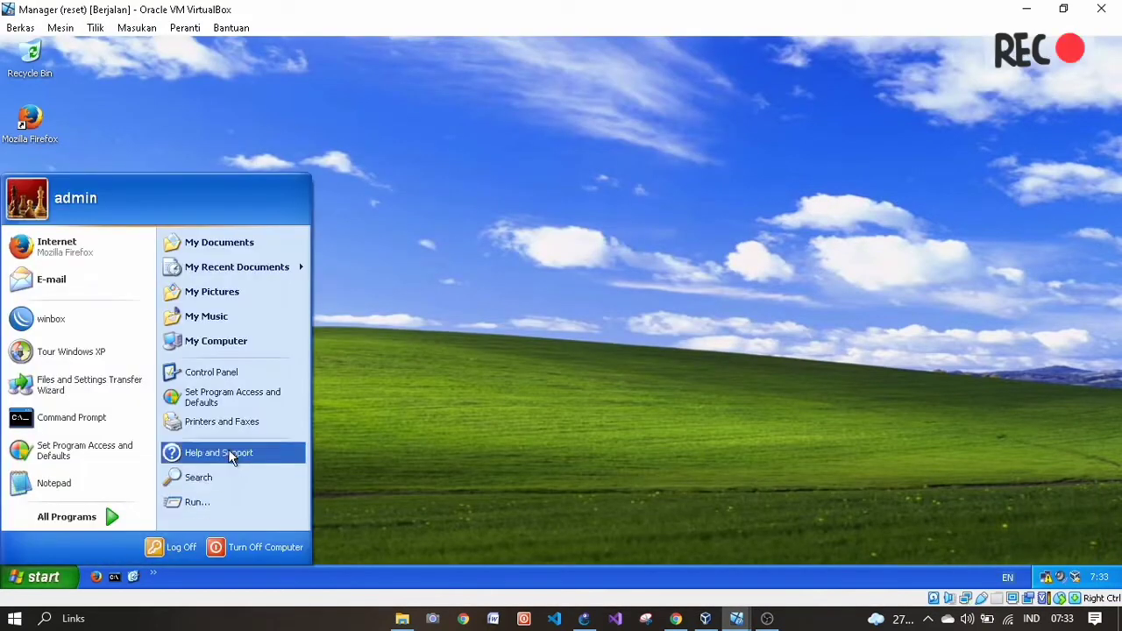
- Set Manager's Local Area Connection TCP/IP to 192.168.1.4, mask 255.255.255.0, and confirm
left_click(242, 371)
double_click(666, 258)
double_click(361, 221)
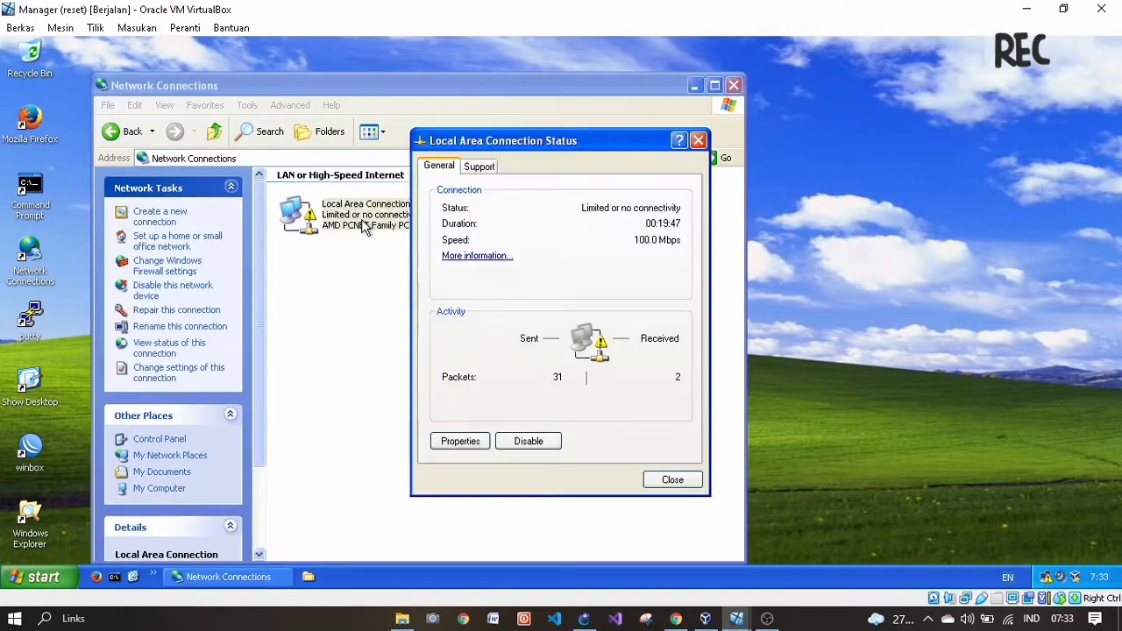
left_click(460, 441)
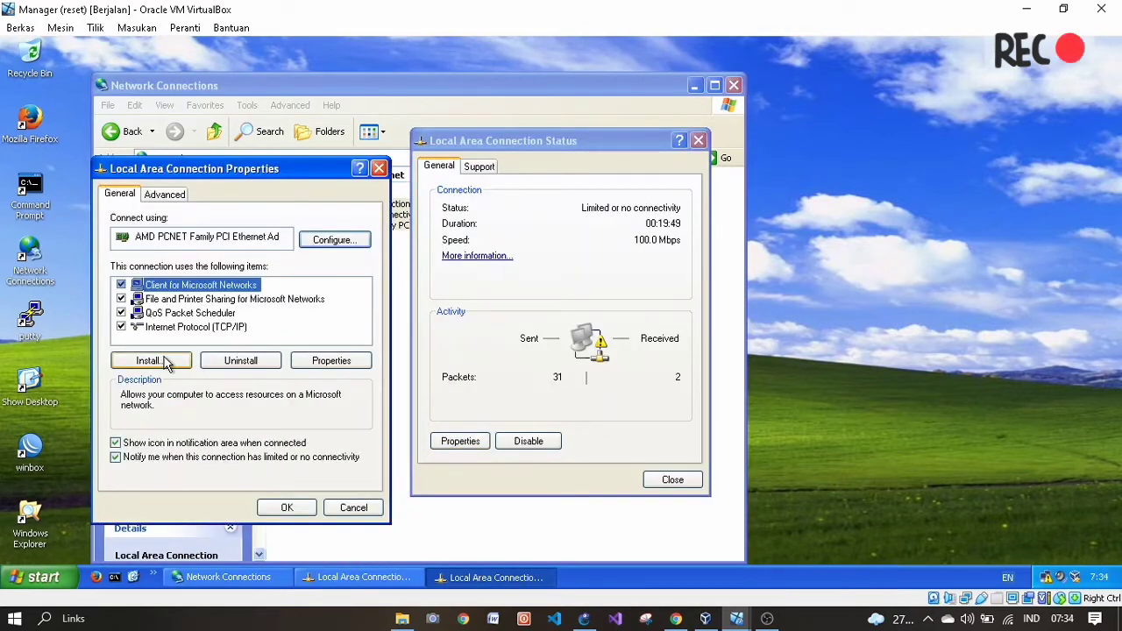
double_click(192, 338)
left_click(180, 316)
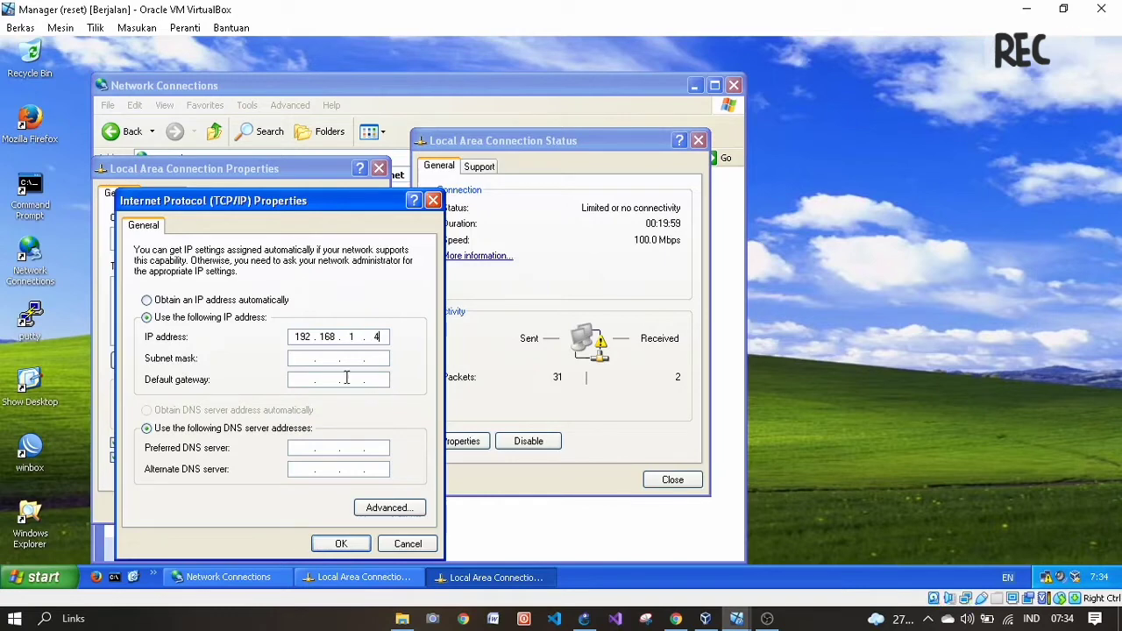
left_click(312, 358)
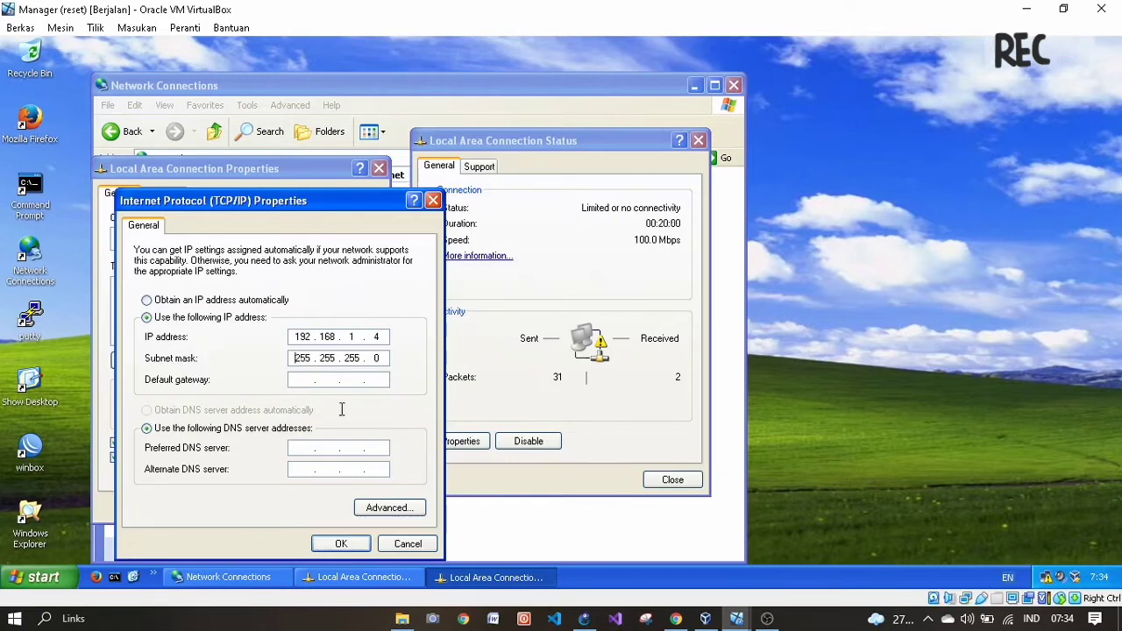
left_click(345, 544)
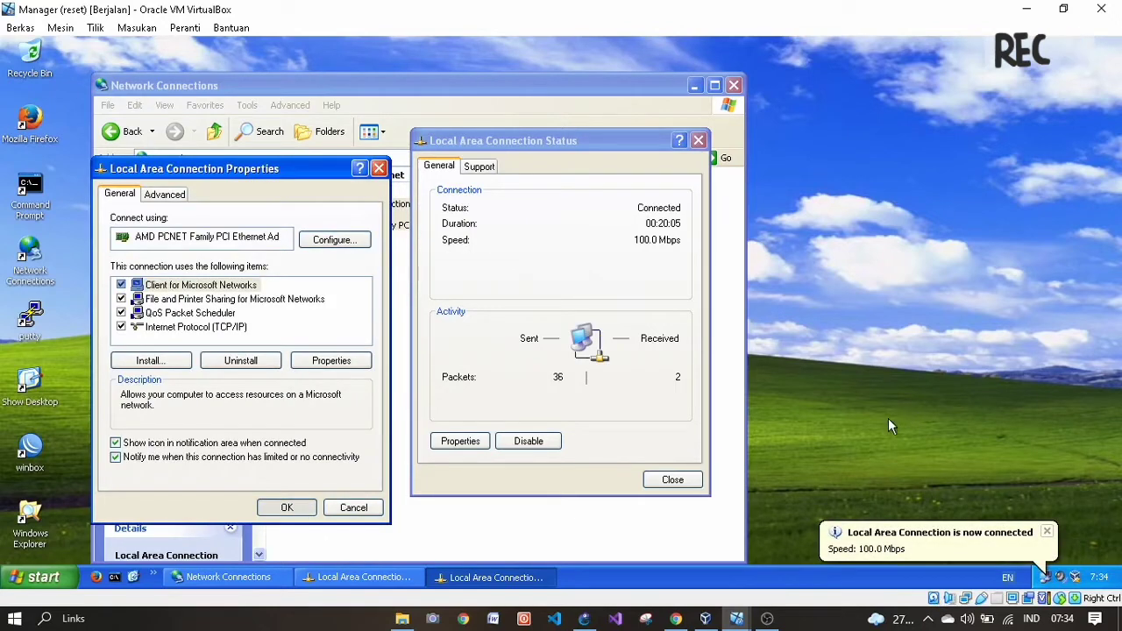
mouse_move(741, 621)
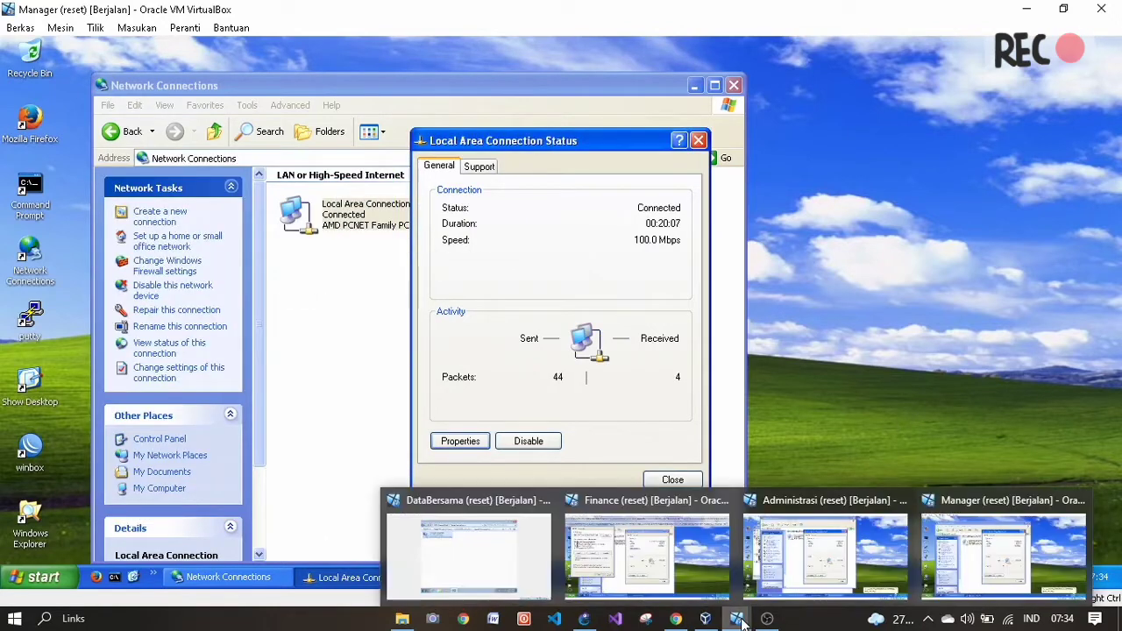
- On the DataBersama VM, close Network Connections and launch cmd from Start search
left_click(491, 548)
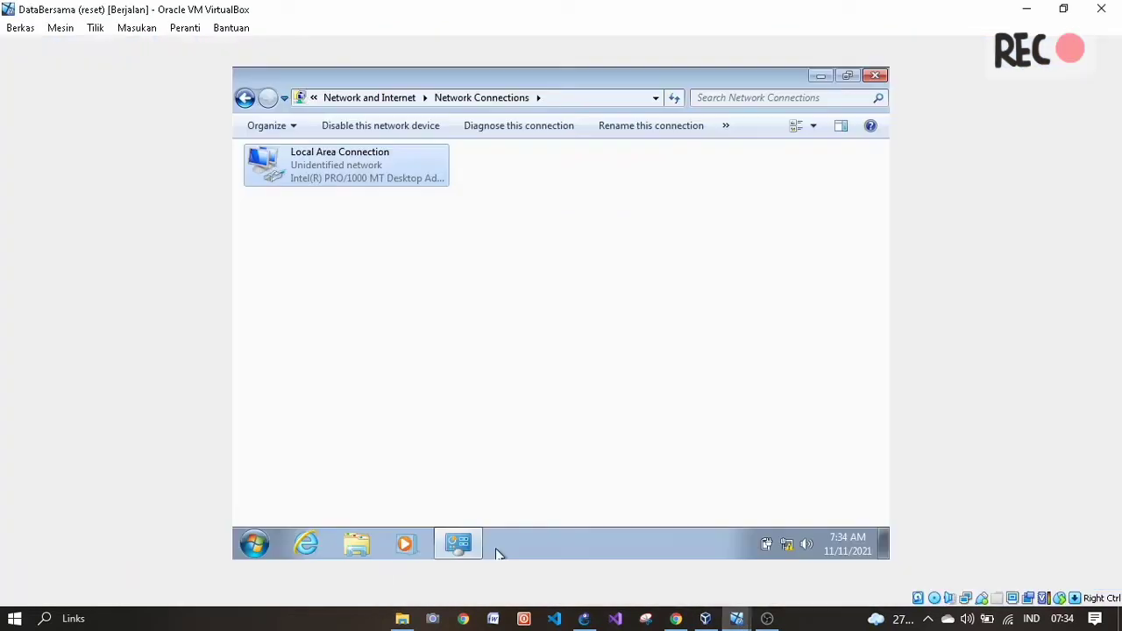
left_click(875, 75)
left_click(250, 546)
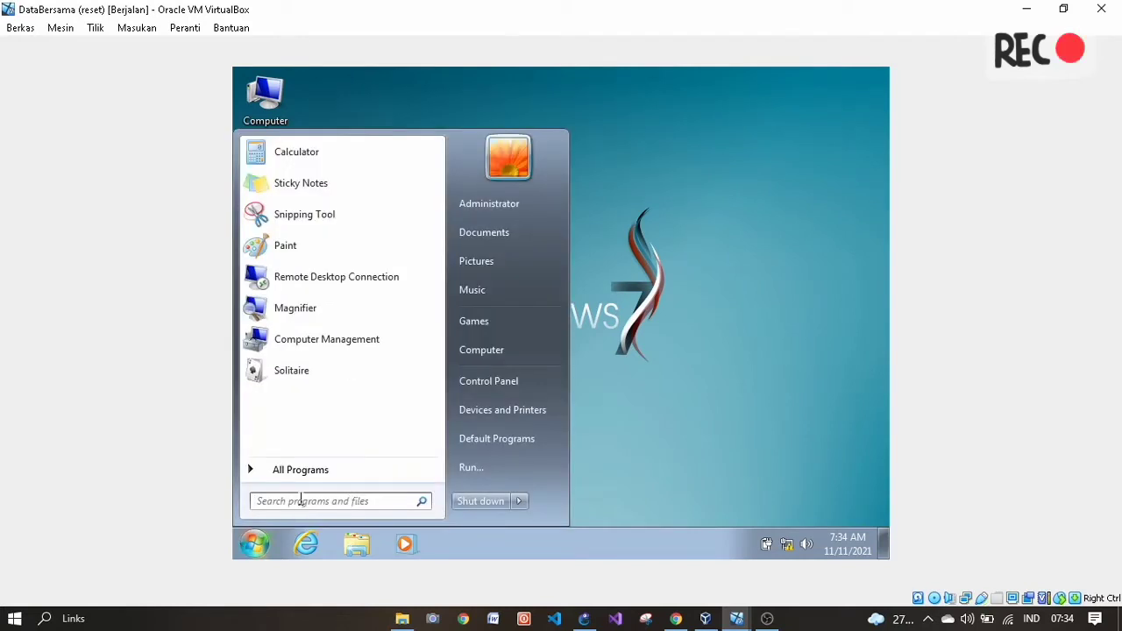
type("c")
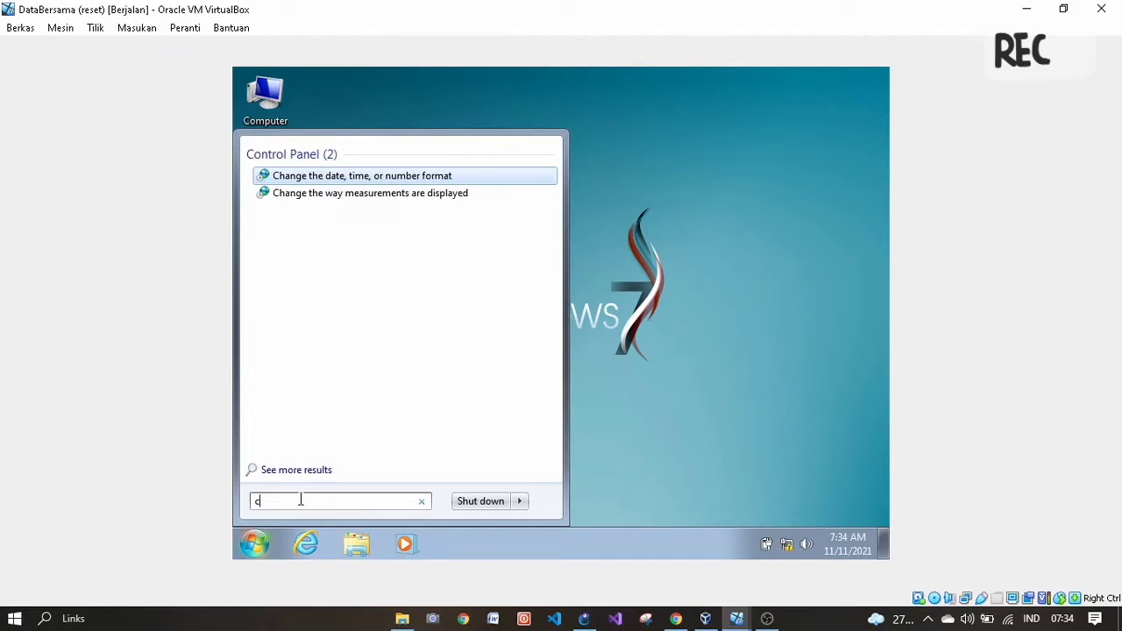
type("mmd")
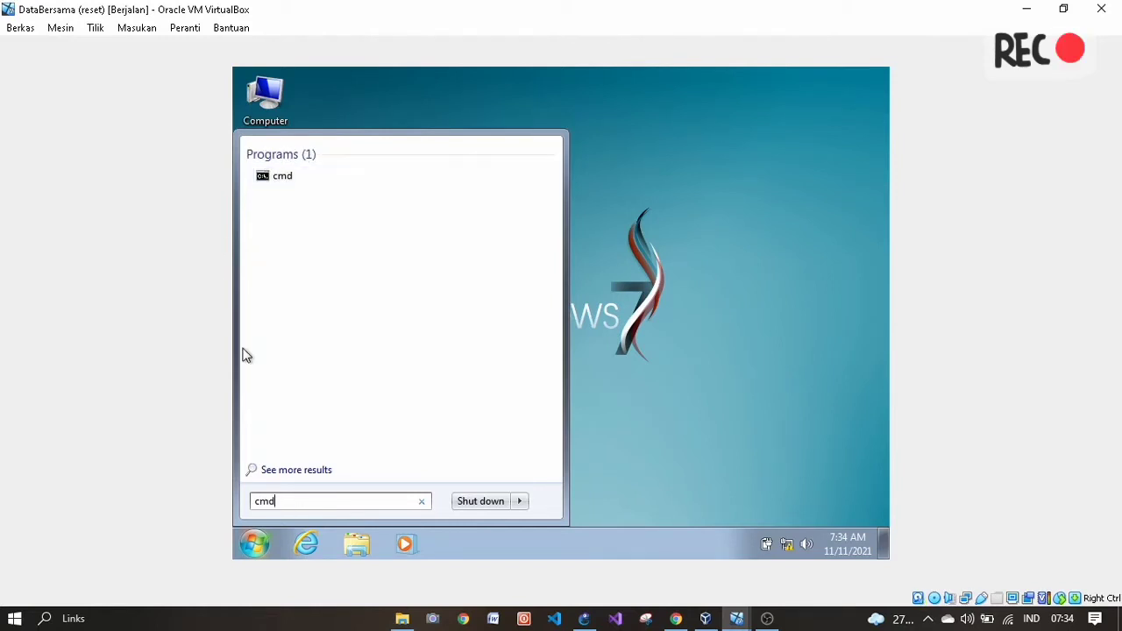
left_click(359, 179)
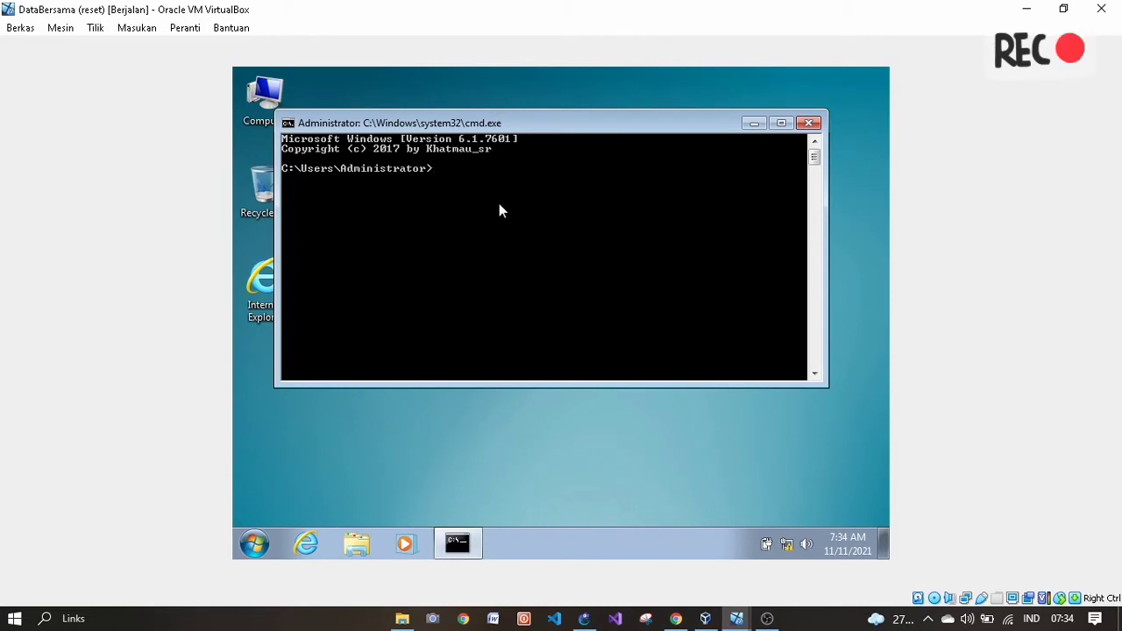
- Ping 192.168.1.2, 192.168.1.3 and 192.168.1.4 from the DataBersama command prompt
type("ping 192.168.1.2")
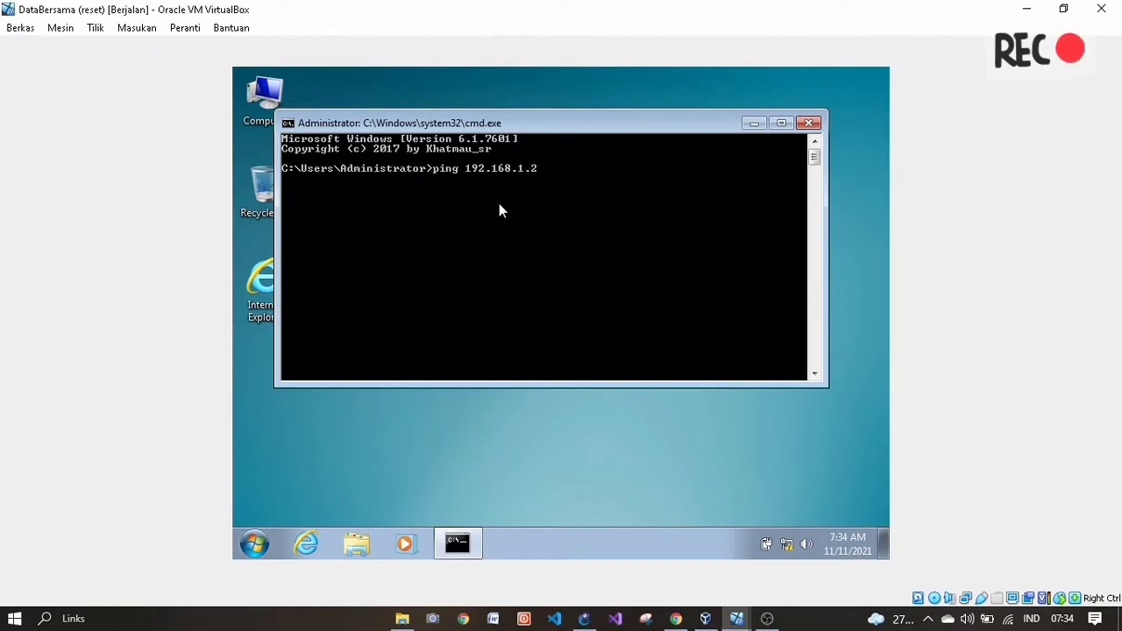
key("Return")
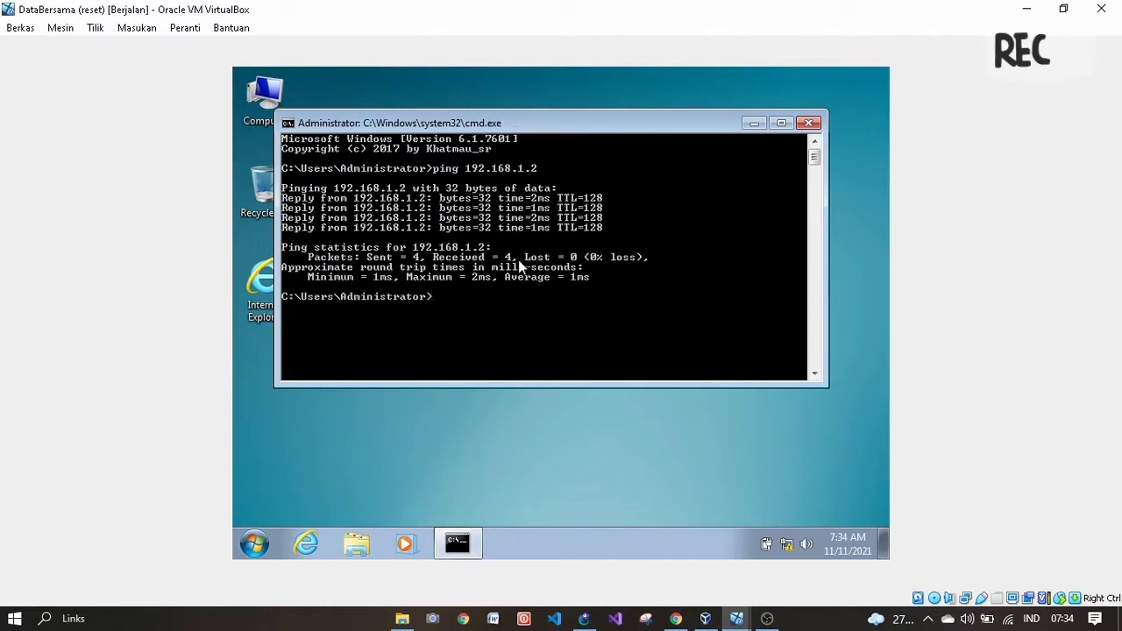
type("ping 192.")
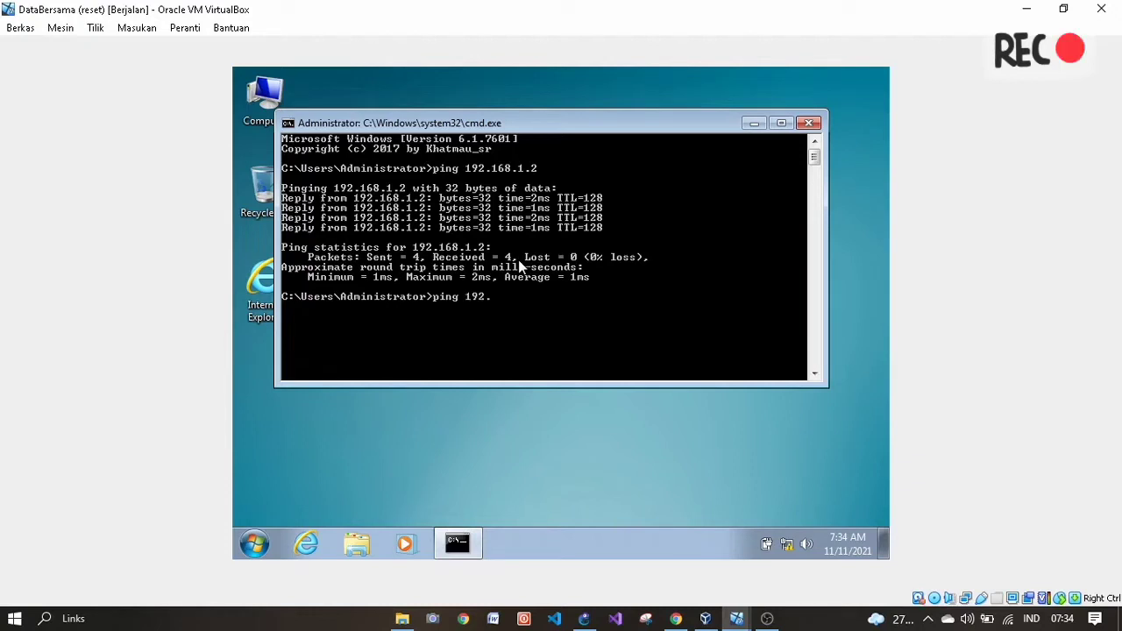
type("168.1")
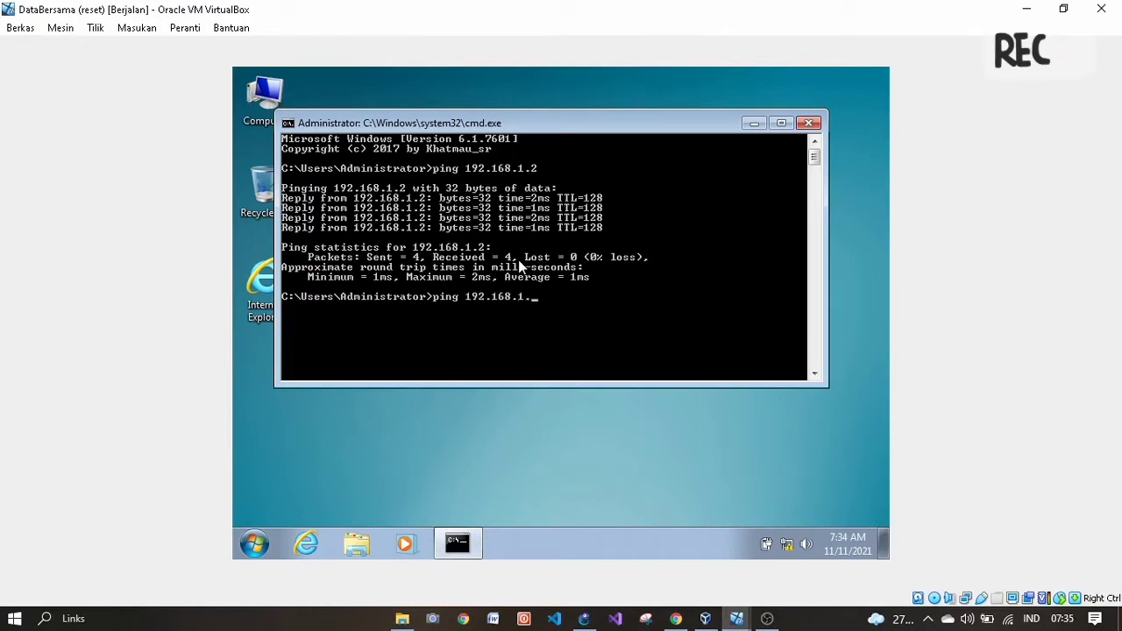
type(".3")
key("Return")
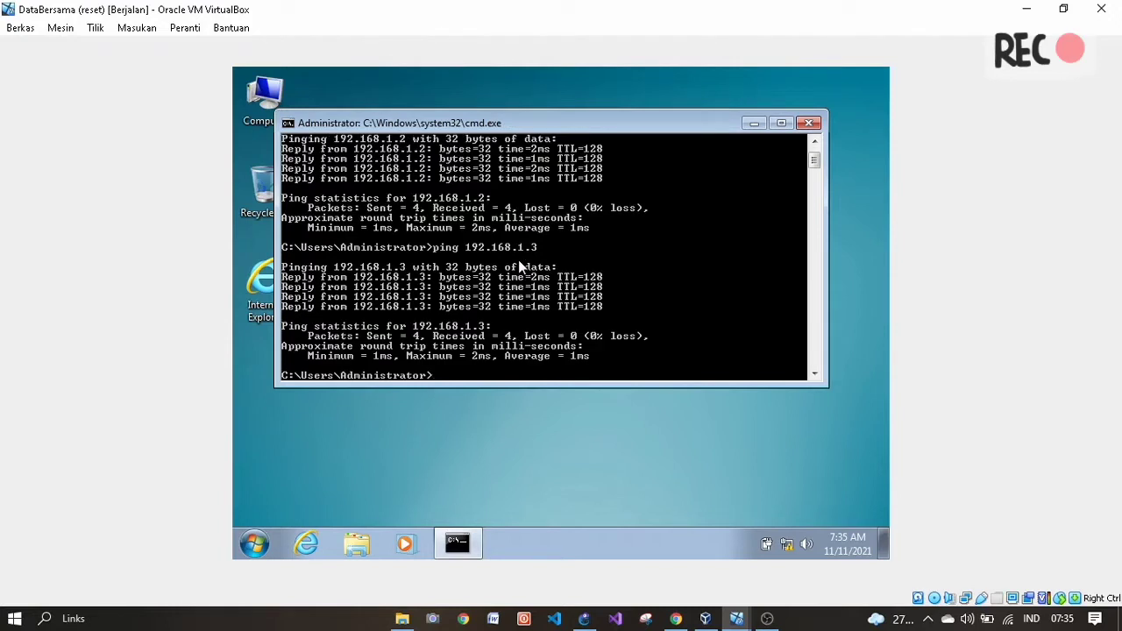
type("pin")
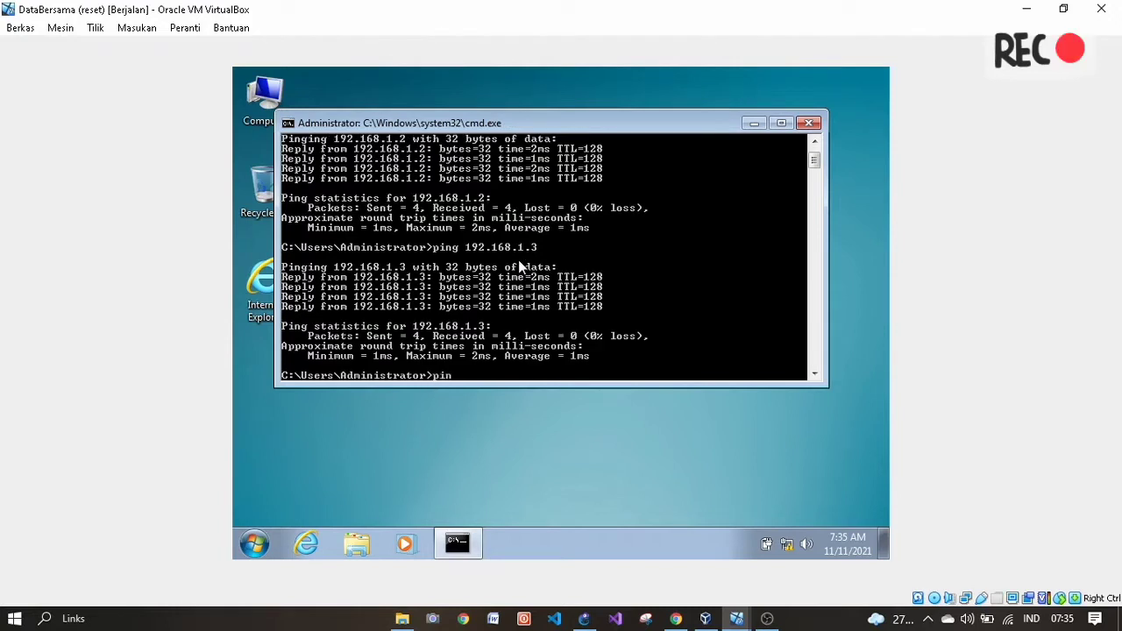
type("g 192.")
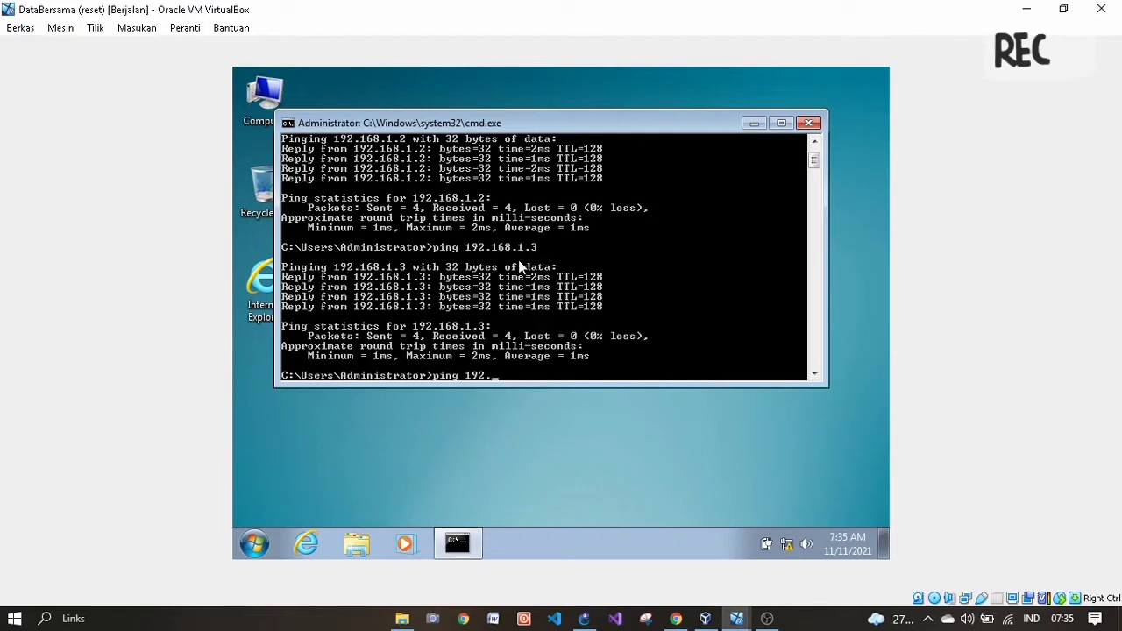
type("168.1.4")
key("Return")
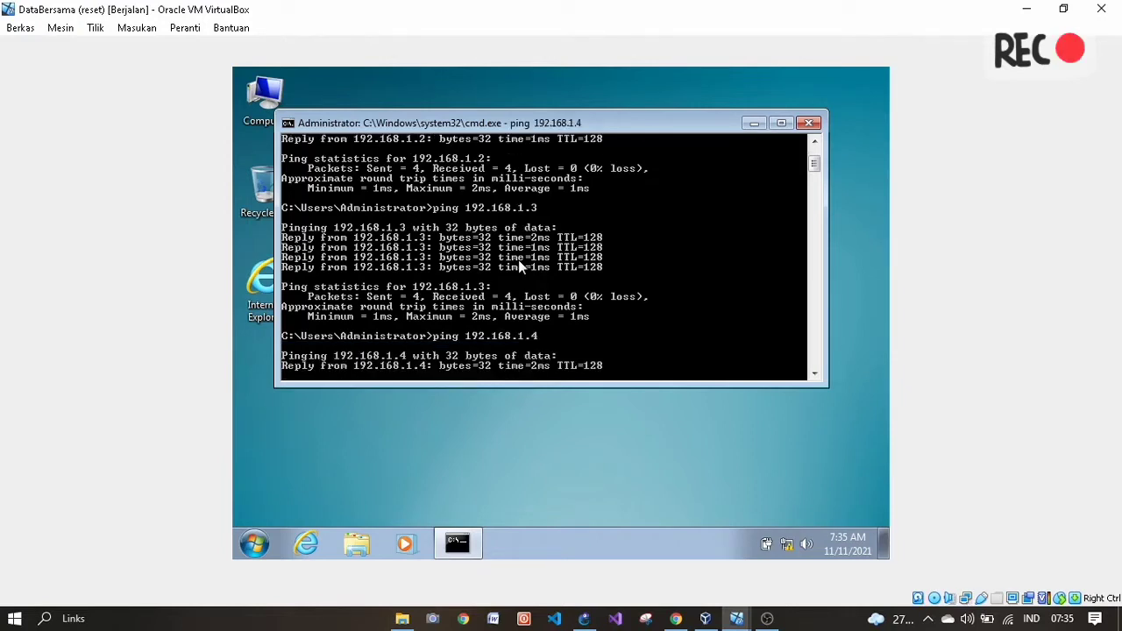
- Close cmd and scroll Manajemen File.pdf in Chrome to step 3 on department users
left_click(814, 124)
left_click(676, 619)
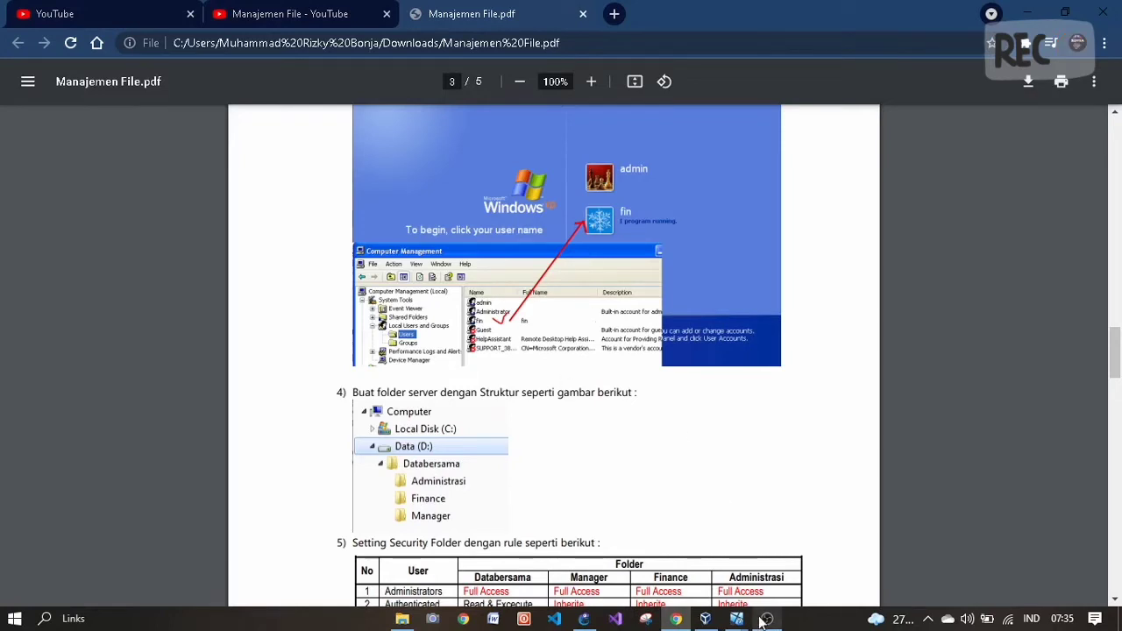
mouse_move(737, 619)
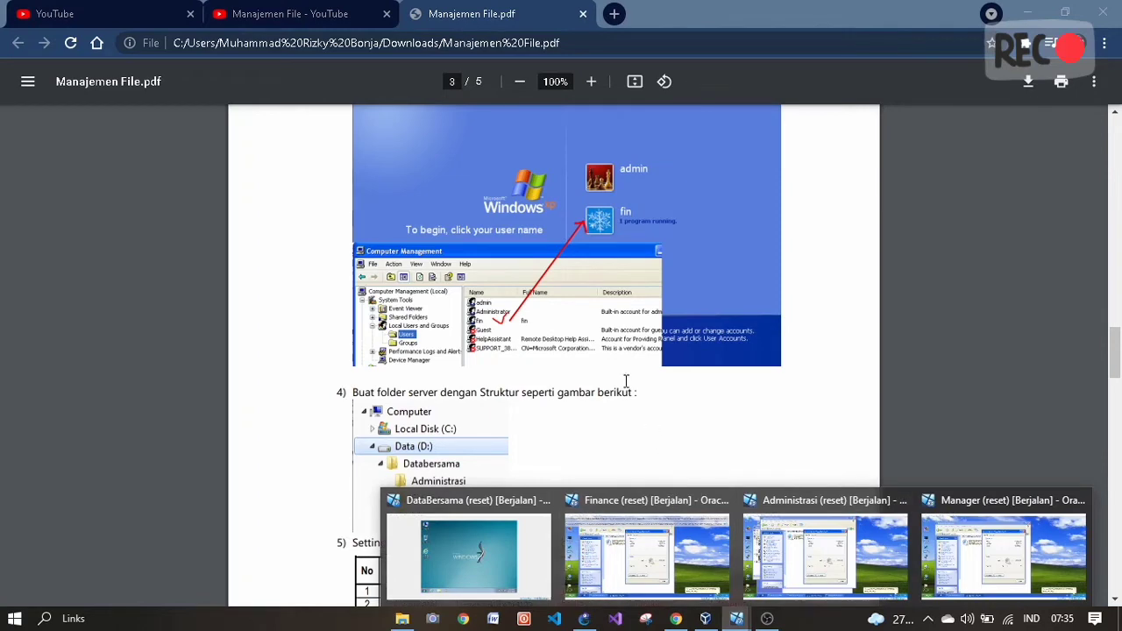
scroll(552, 238, "up", 3)
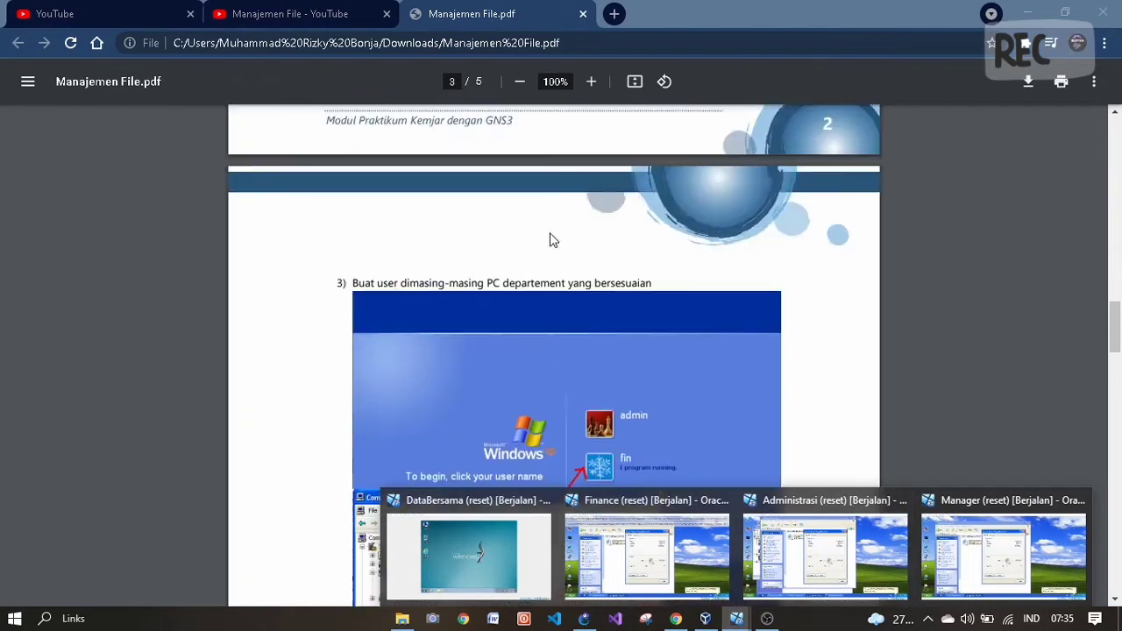
scroll(552, 240, "down", 1)
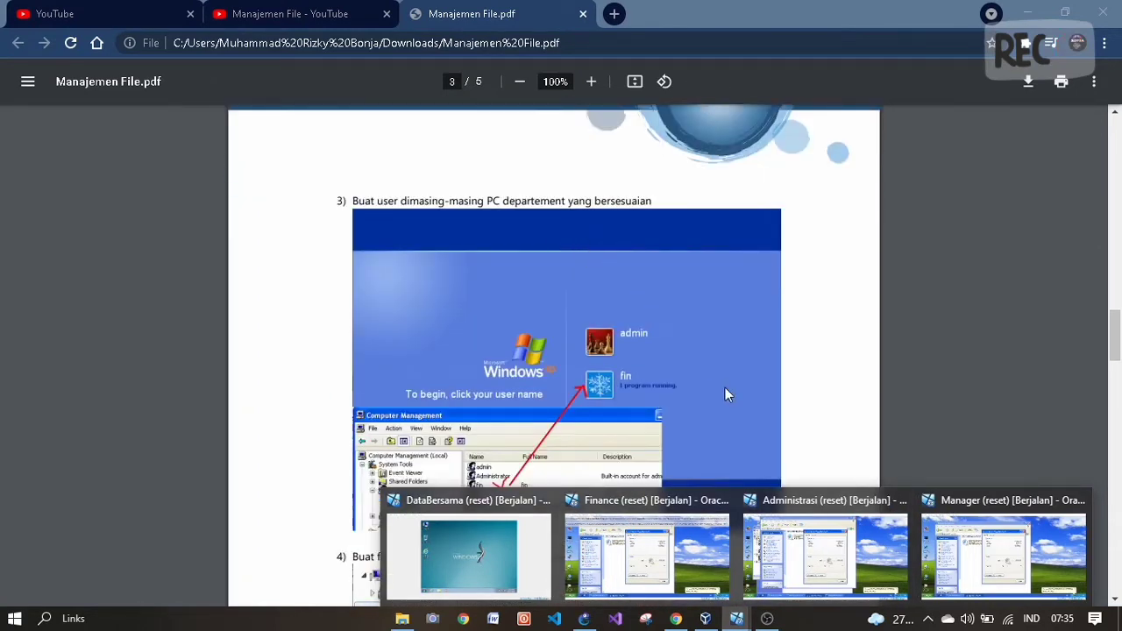
- On the Administrasi VM, bring the Computer Management users list to the front
left_click(798, 551)
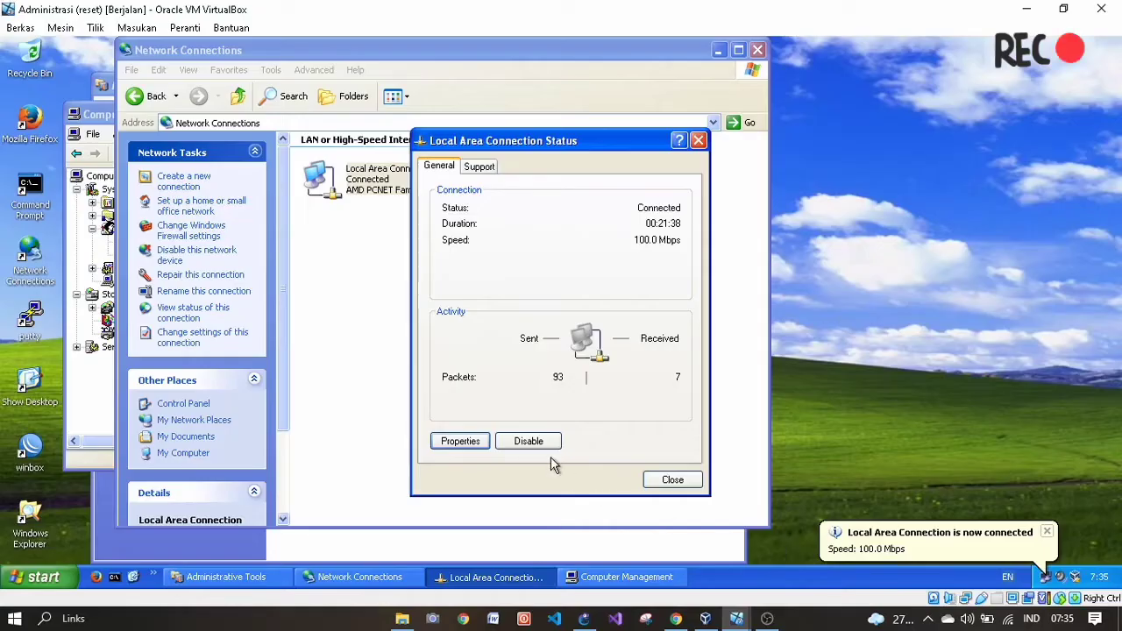
left_click(376, 348)
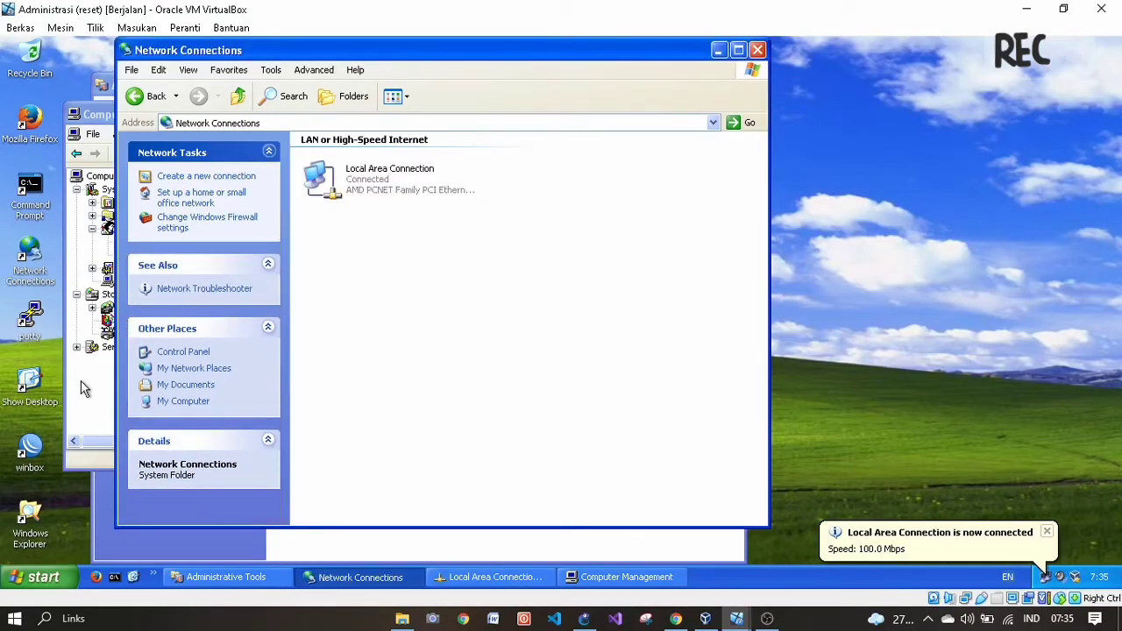
left_click(72, 379)
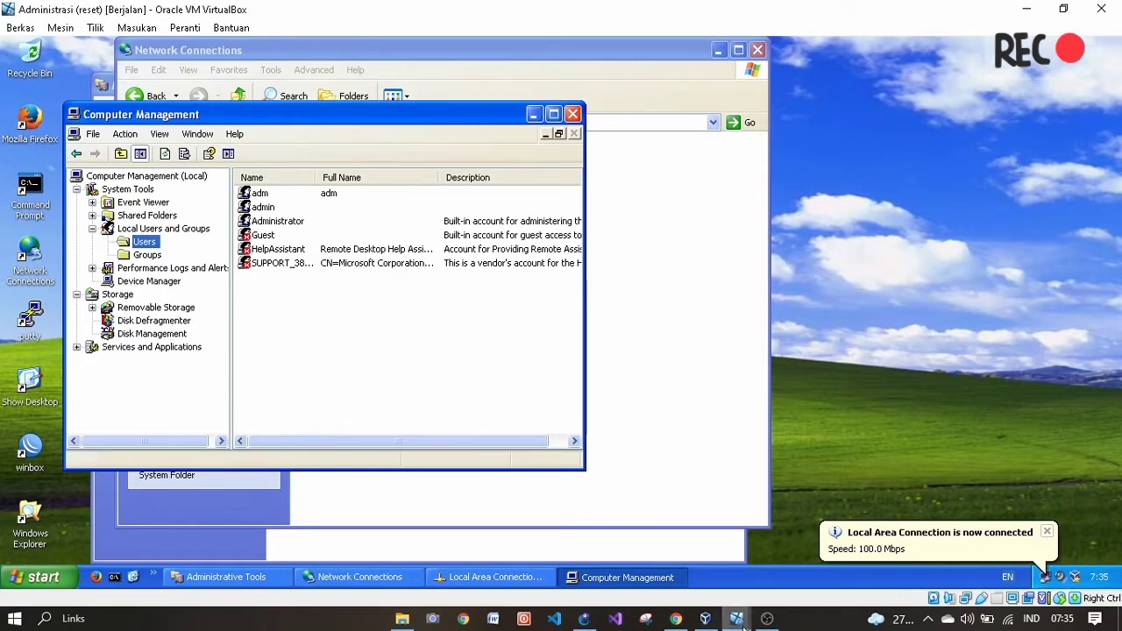
- On the Finance VM, open Computer Management > Local Users and Groups > Users to see fin
left_click(663, 568)
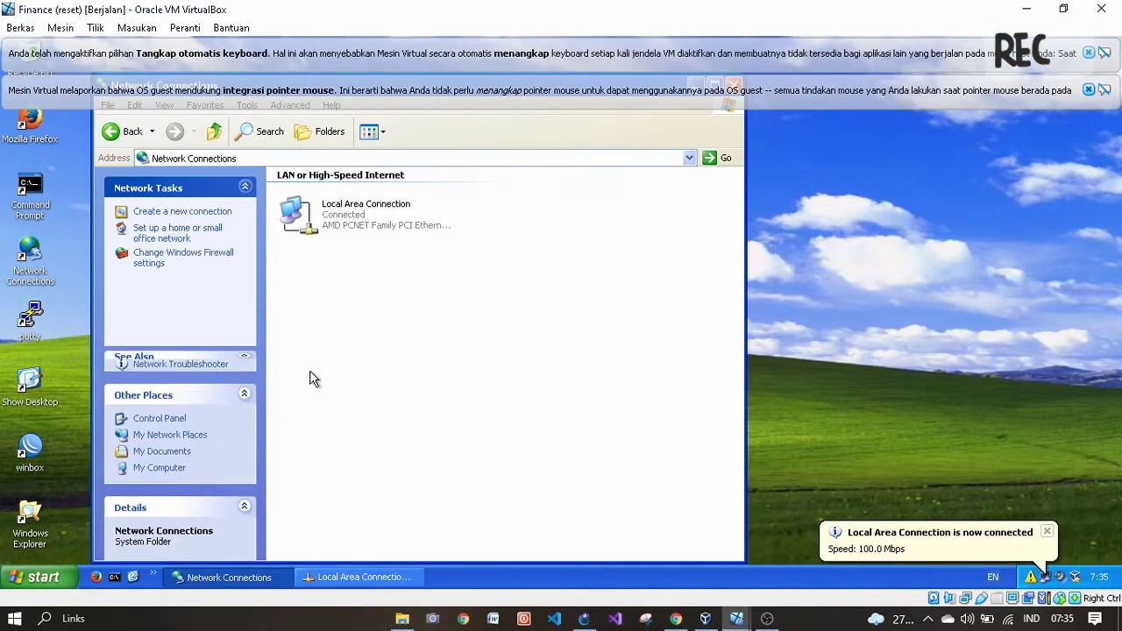
left_click(234, 577)
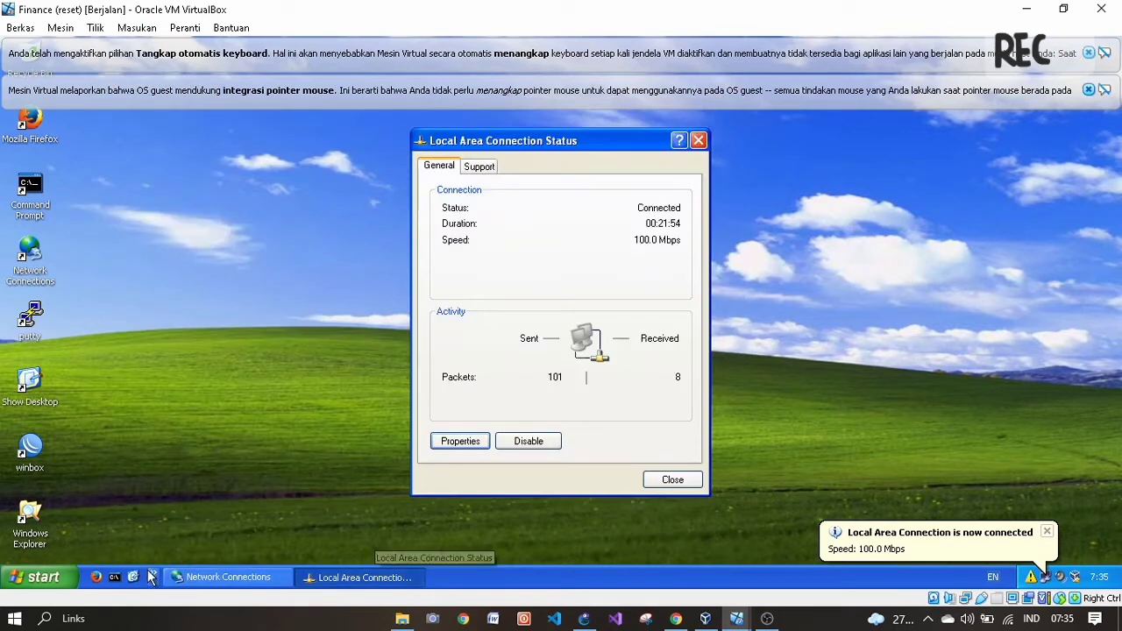
left_click(209, 582)
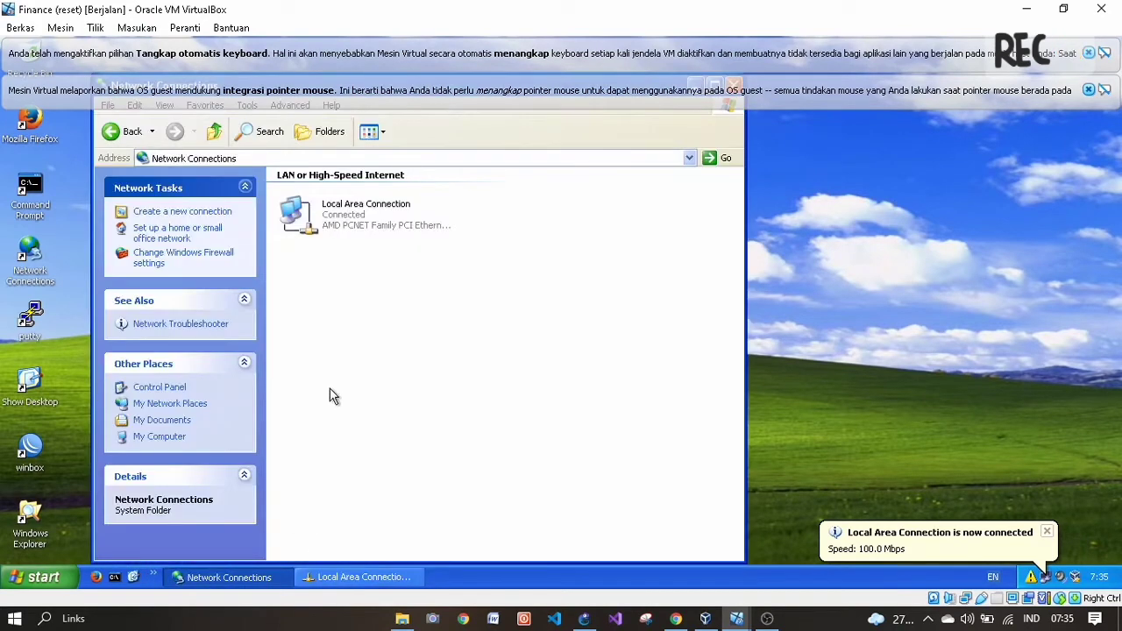
left_click(124, 137)
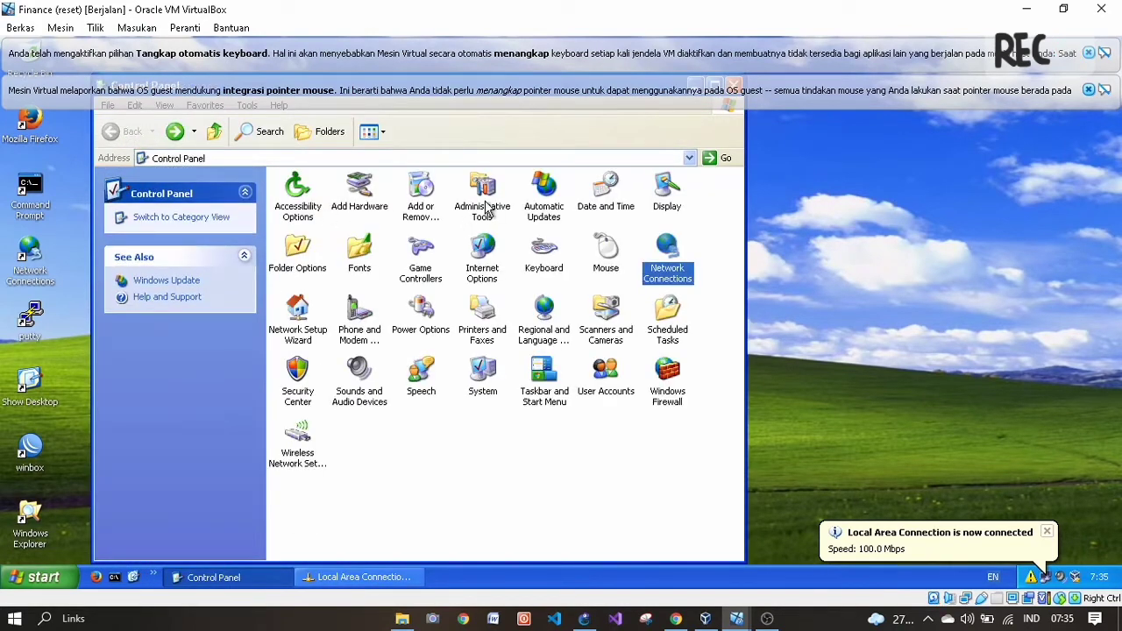
double_click(487, 209)
double_click(507, 197)
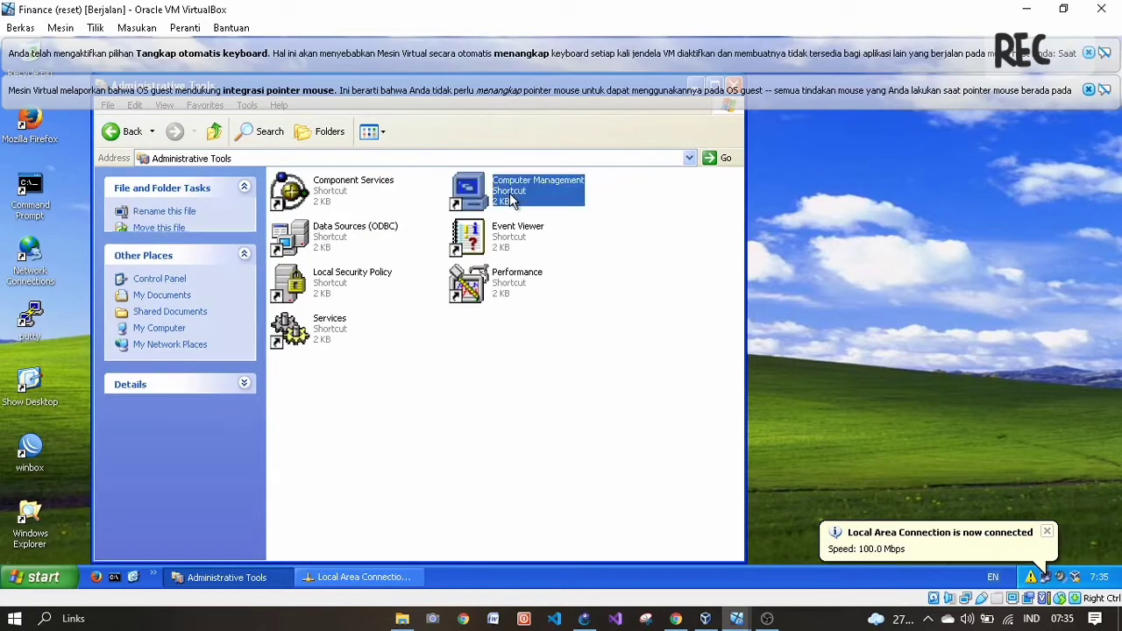
double_click(180, 229)
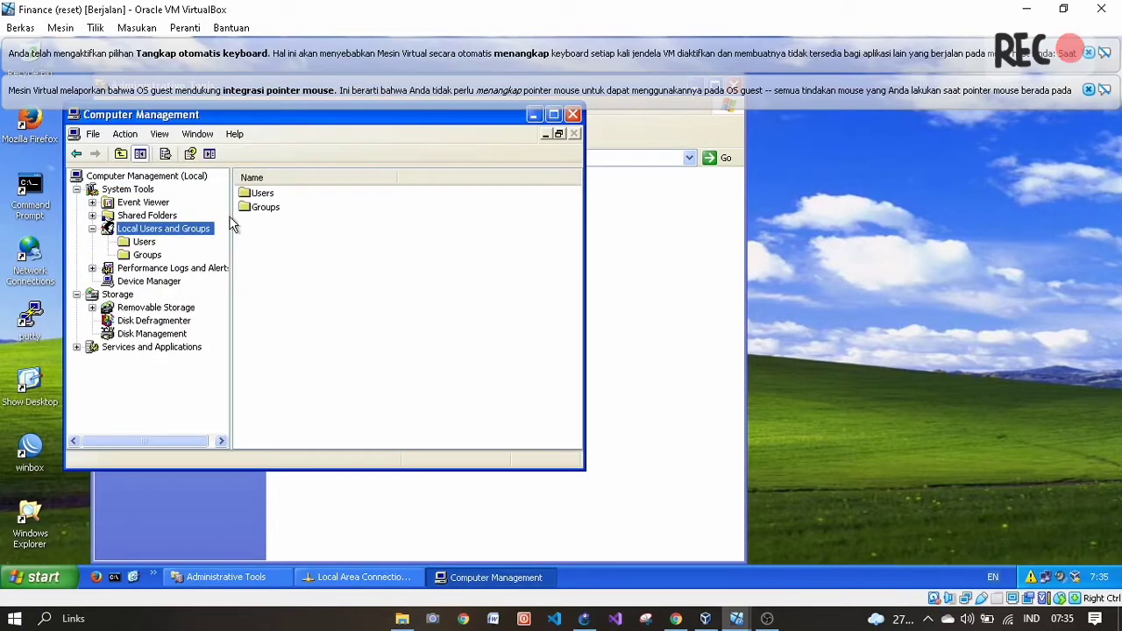
double_click(284, 198)
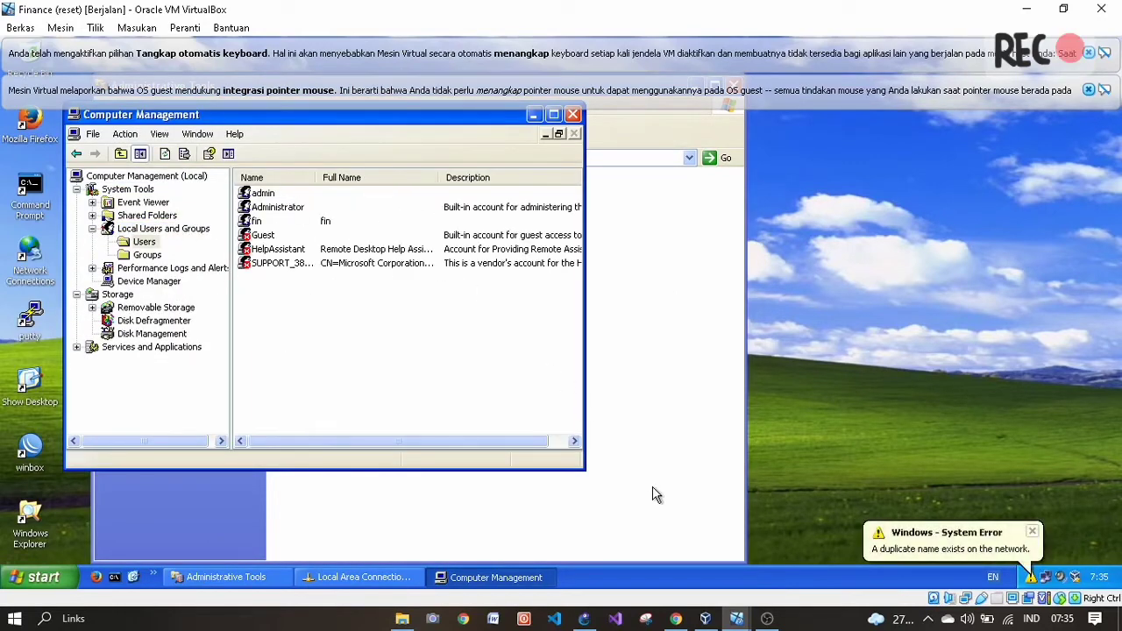
- On the Manager VM, list Local Users and Groups > Users showing mng, then return to the PDF
mouse_move(741, 620)
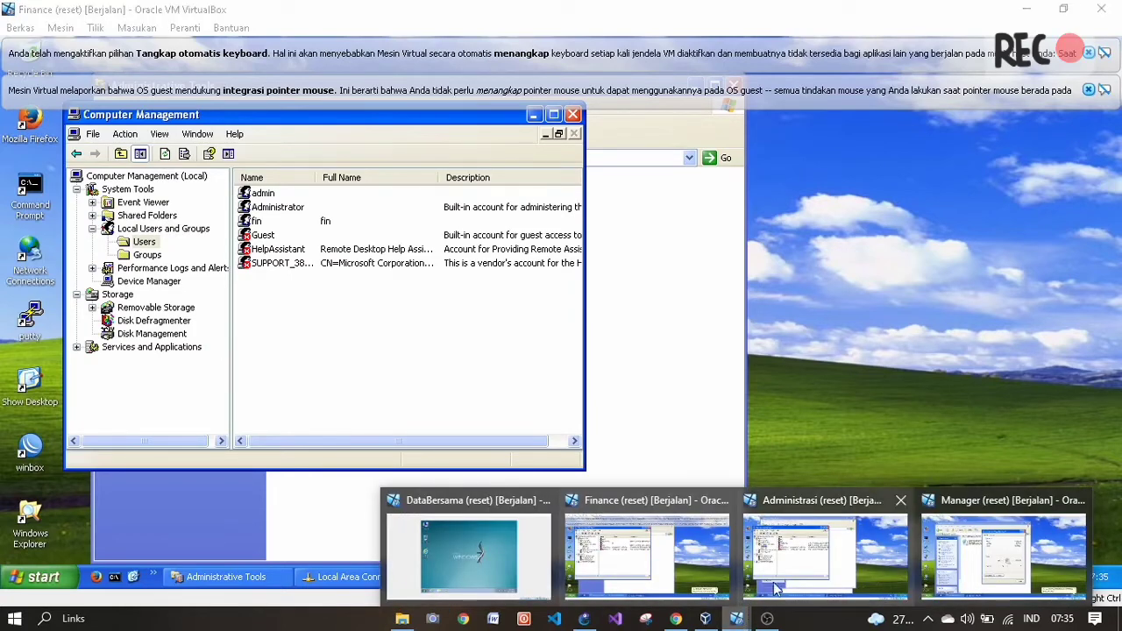
left_click(957, 556)
left_click(333, 264)
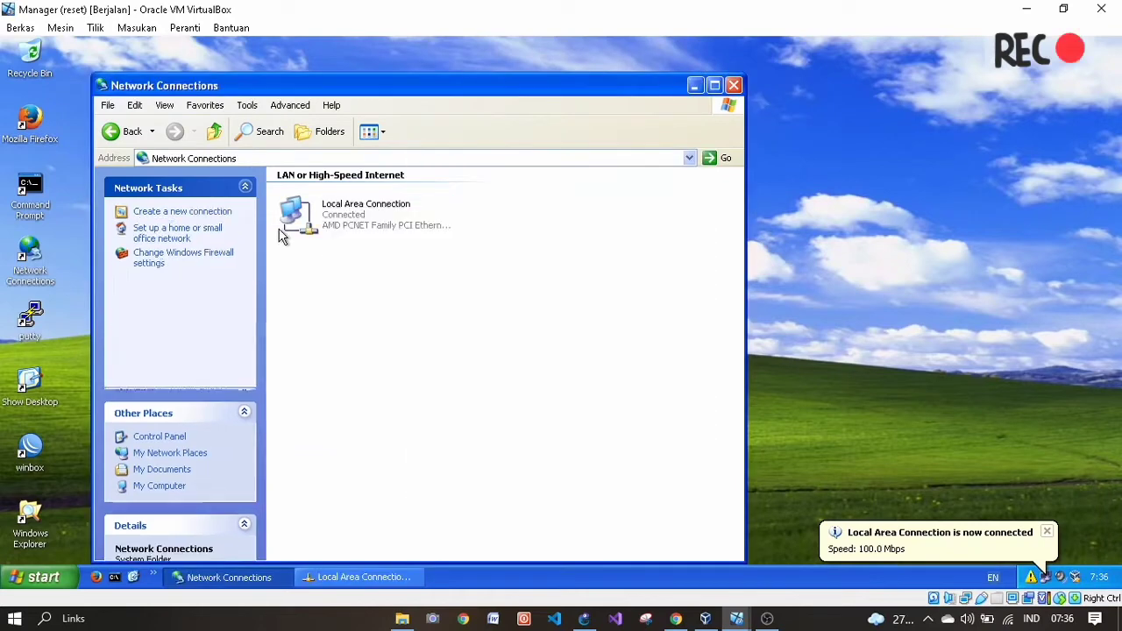
left_click(121, 131)
double_click(481, 191)
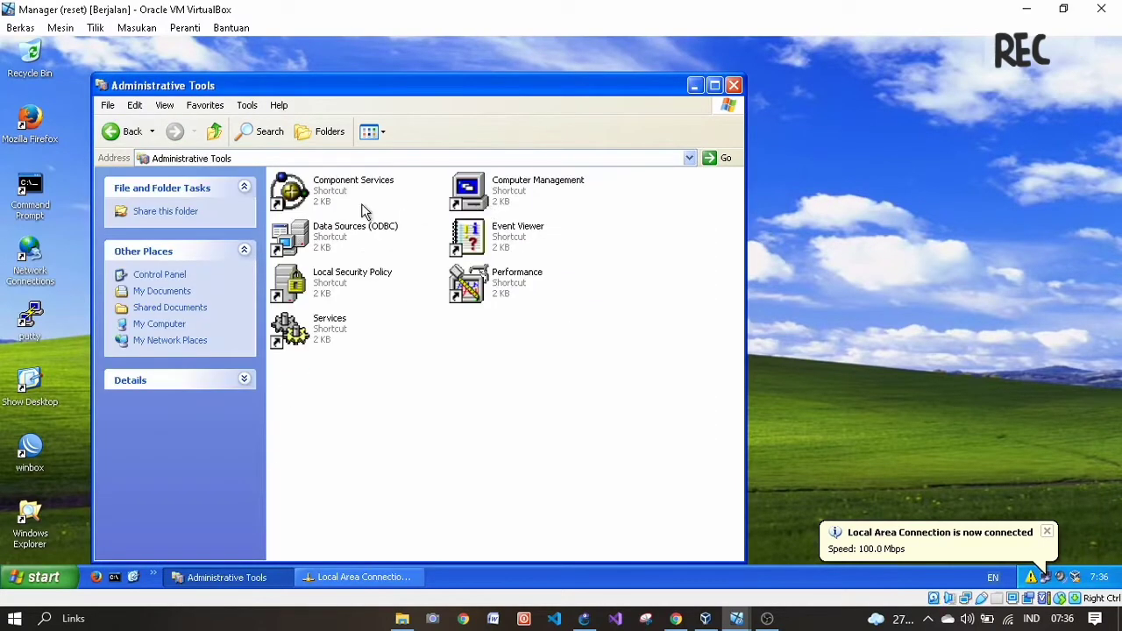
left_click(520, 198)
double_click(518, 198)
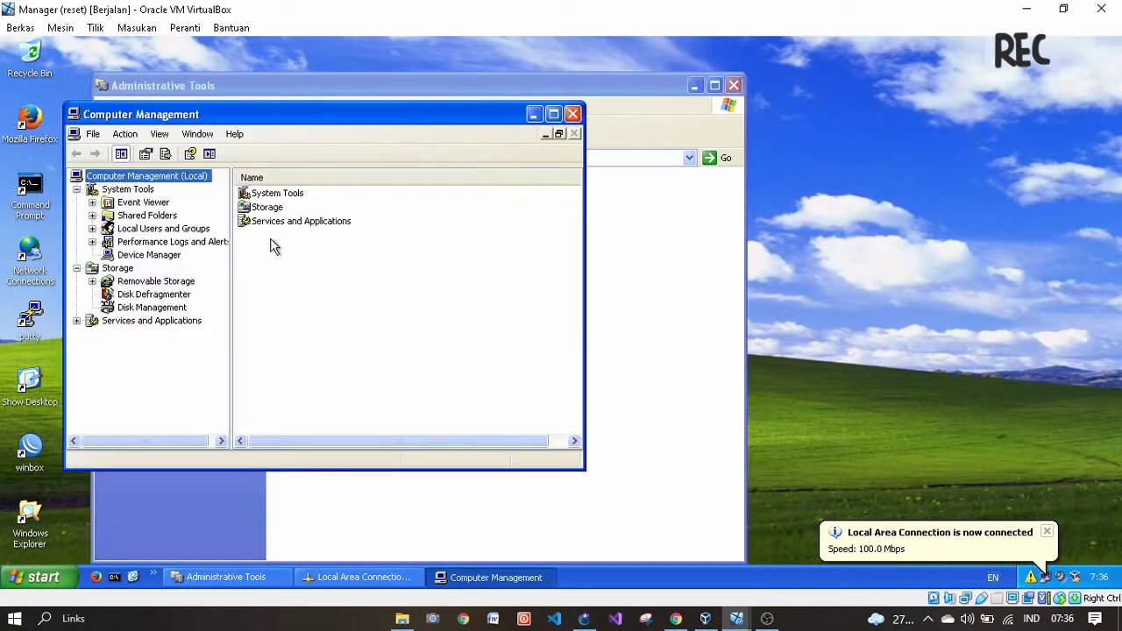
left_click(209, 230)
left_click(208, 230)
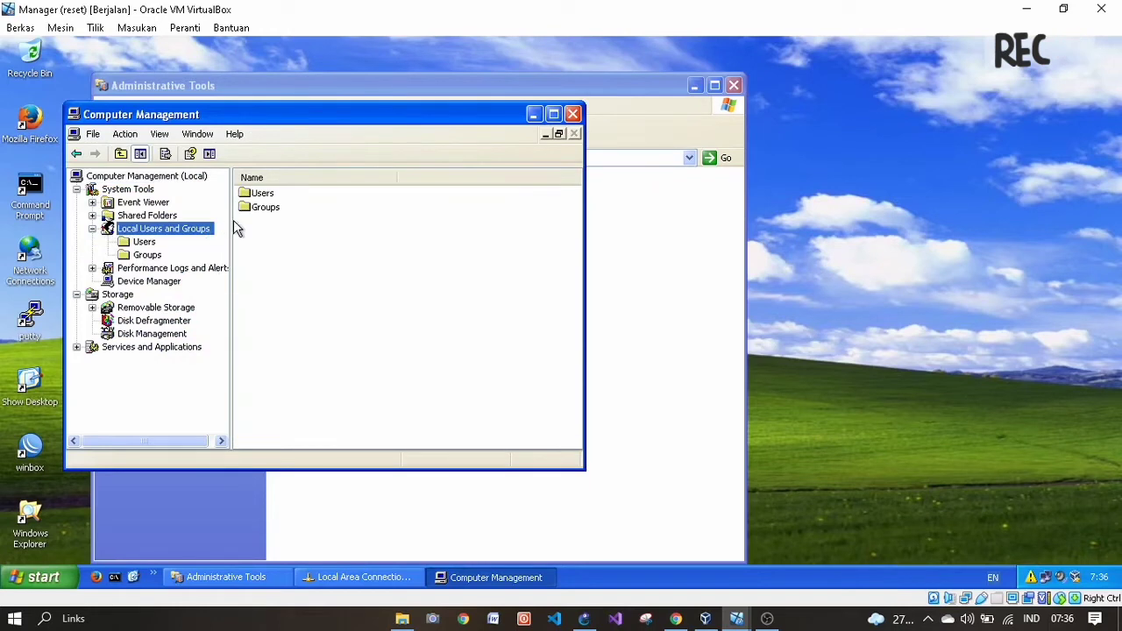
double_click(279, 194)
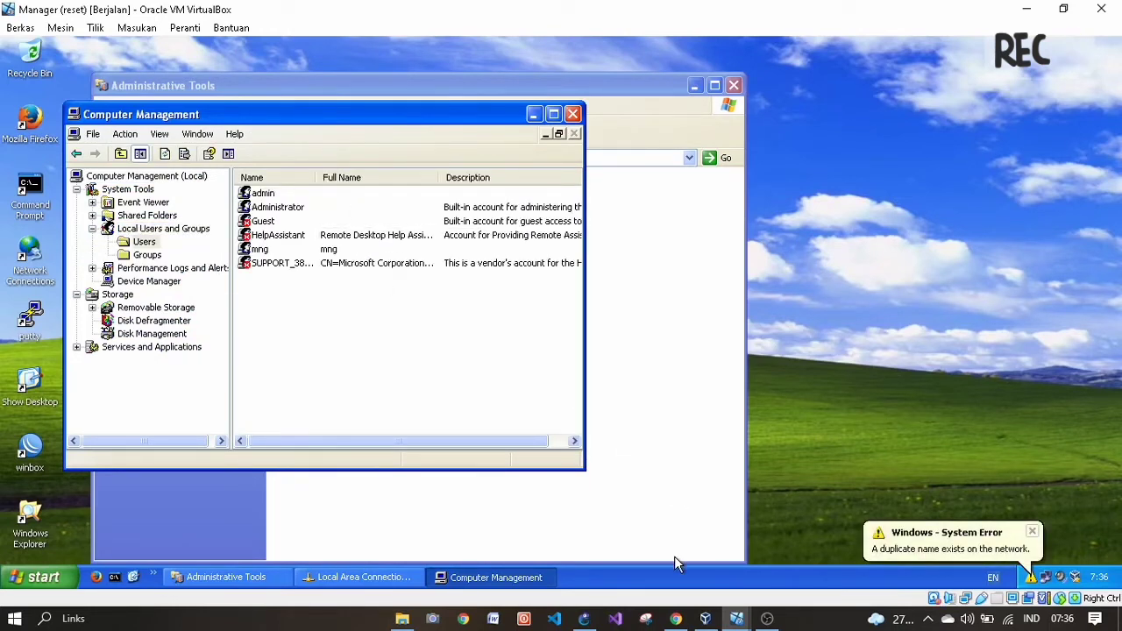
left_click(676, 618)
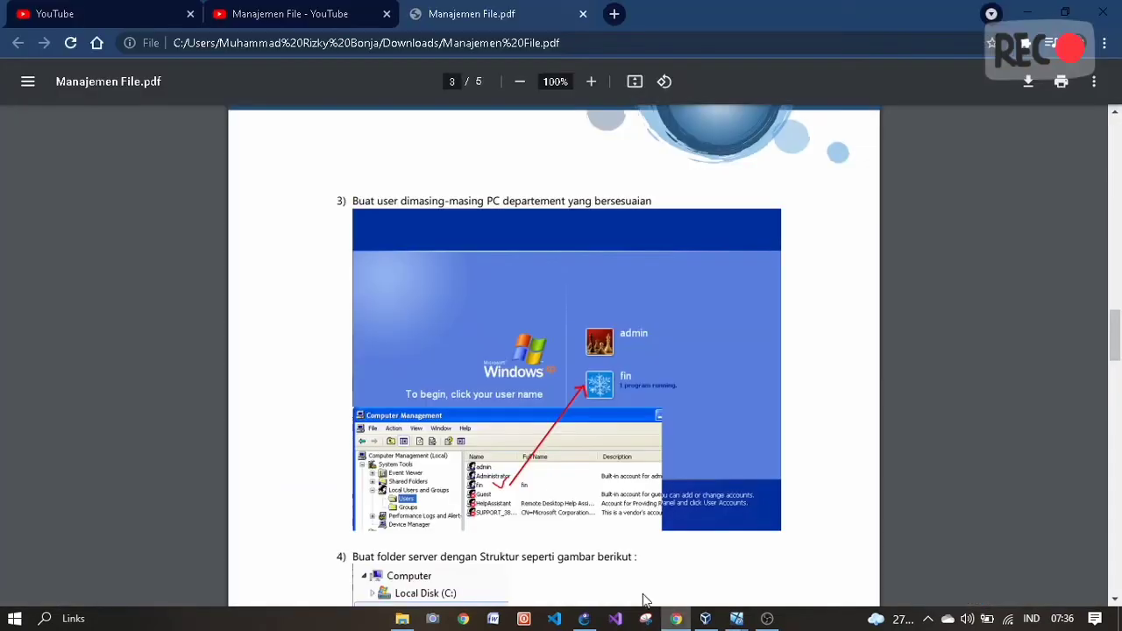
scroll(519, 442, "down", 2)
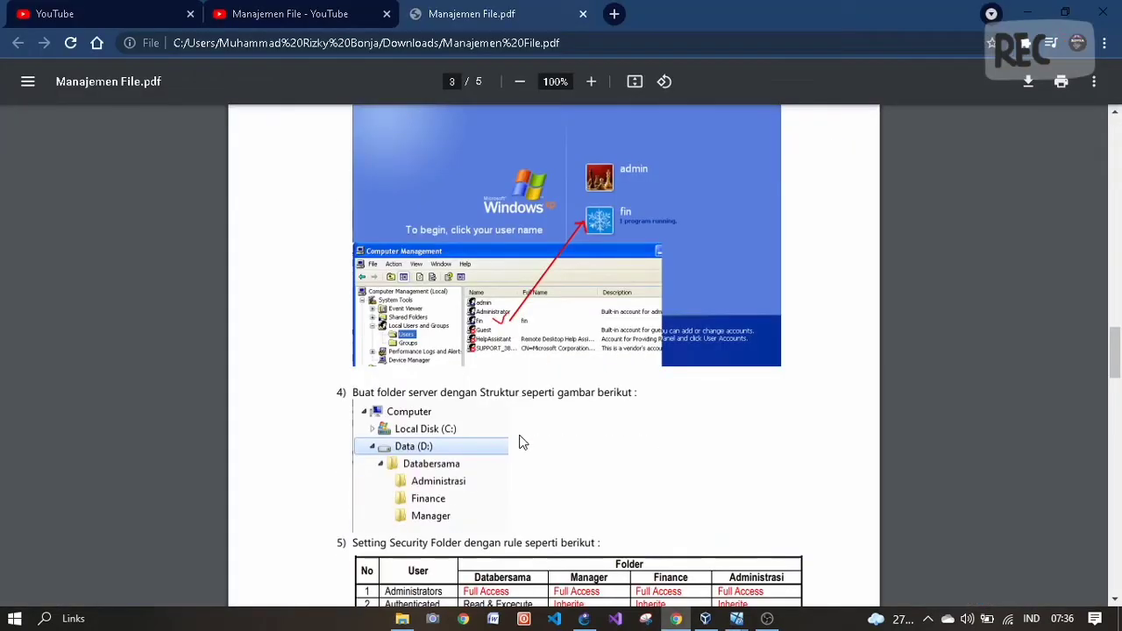
- Review the PDF's Databersama folder tree and security table, then switch to the DataBersama VM
scroll(520, 442, "down", 1)
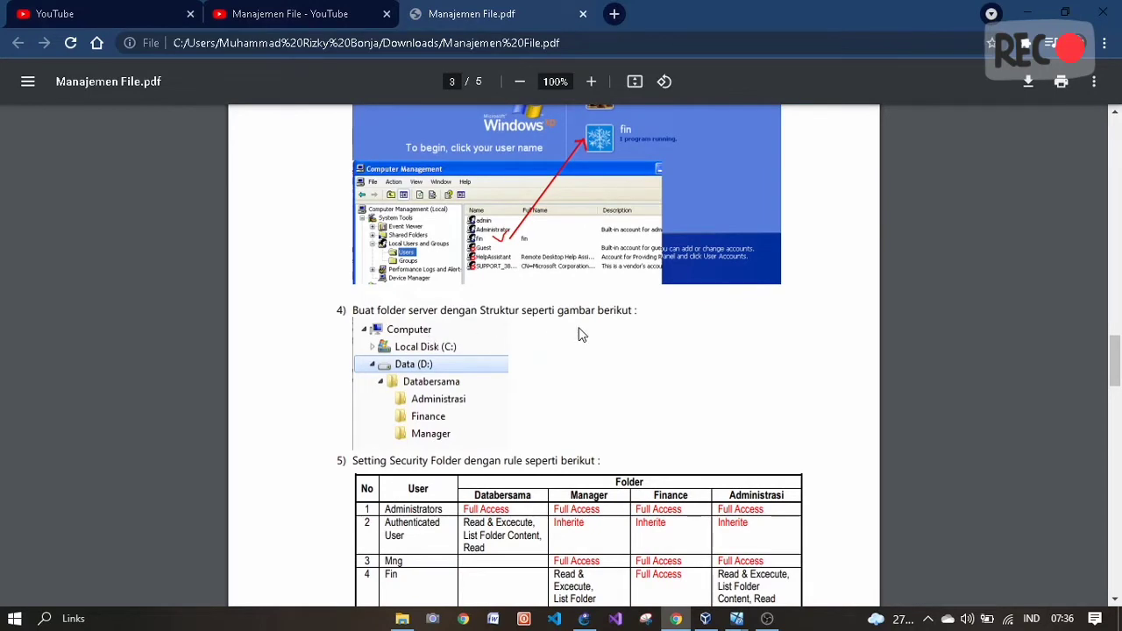
scroll(576, 333, "down", 2)
scroll(497, 365, "up", 2)
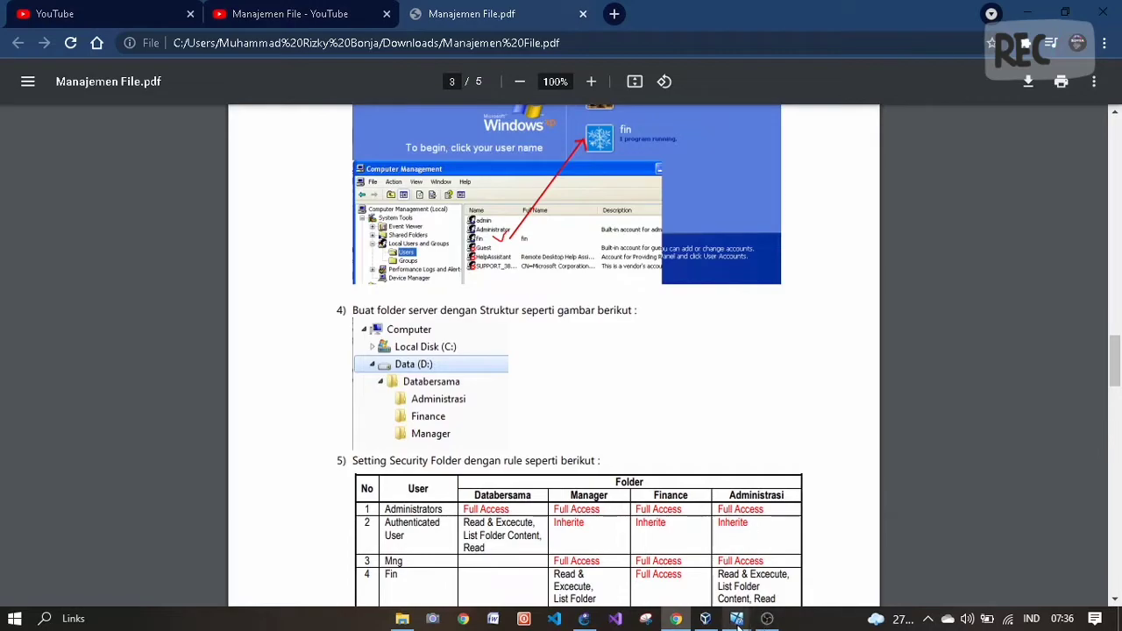
mouse_move(738, 621)
left_click(477, 575)
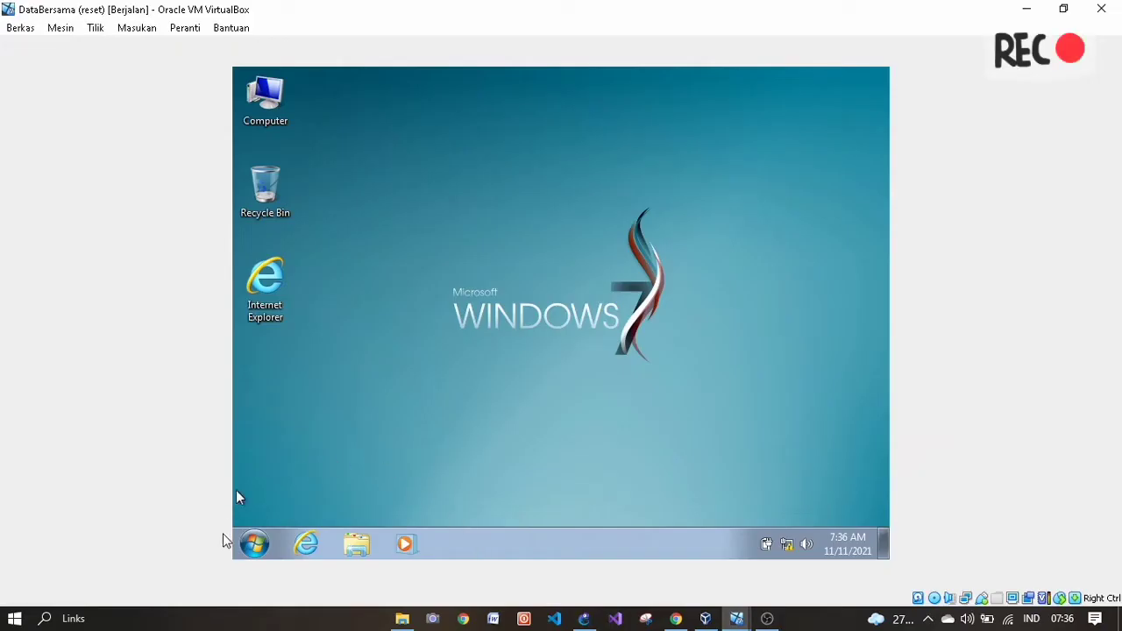
- Open Local Disk (C:) from Computer and add a new folder named DataBersama
left_click(254, 544)
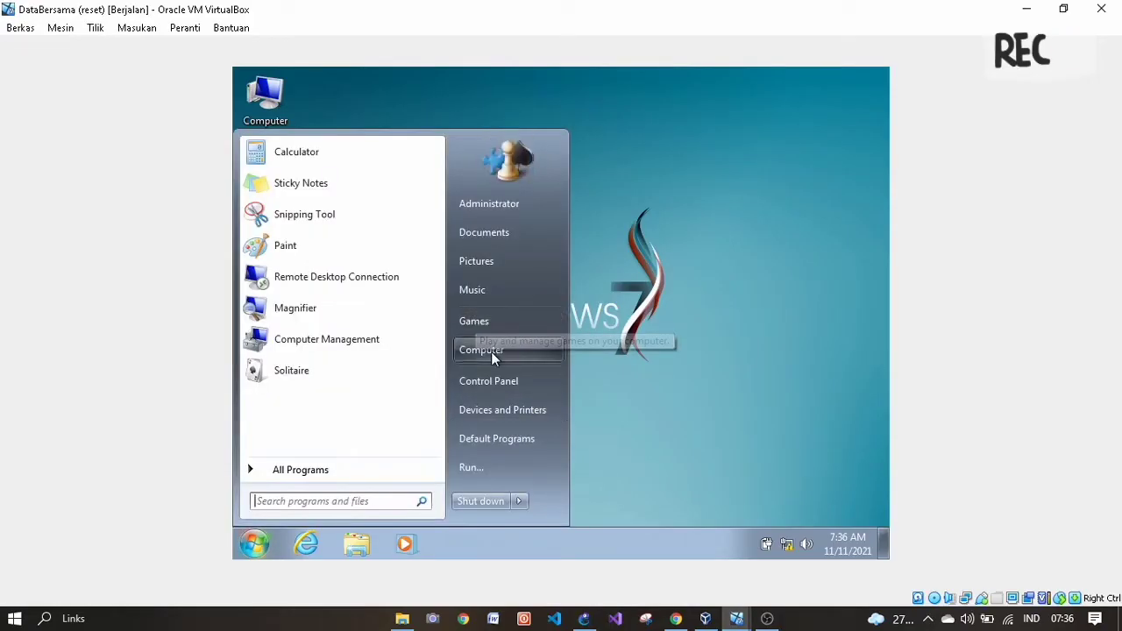
left_click(491, 351)
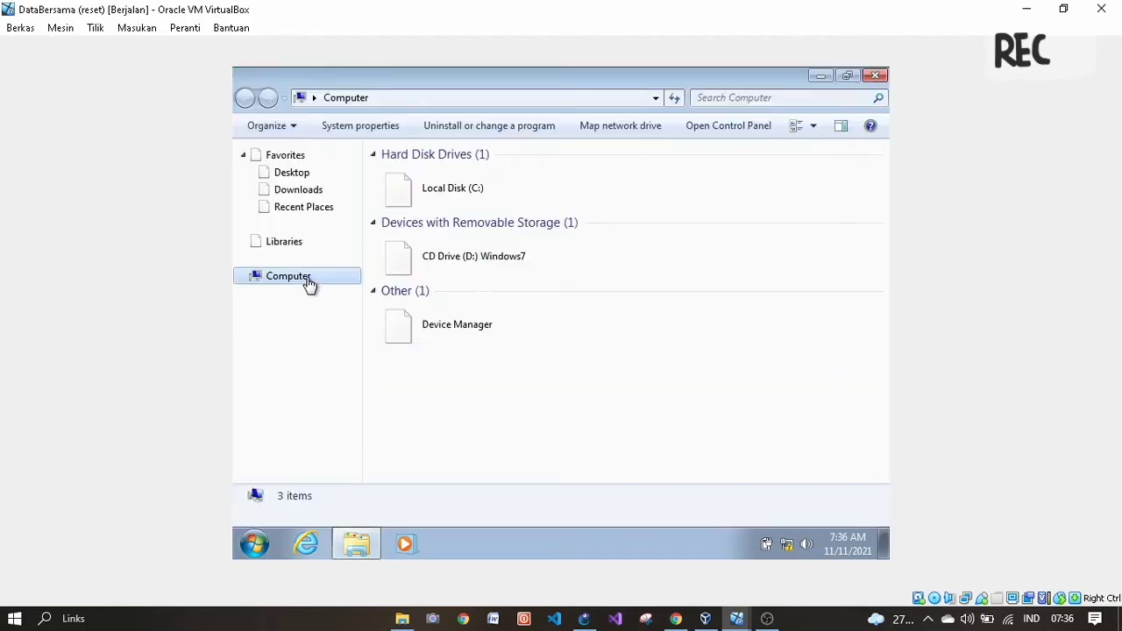
double_click(465, 187)
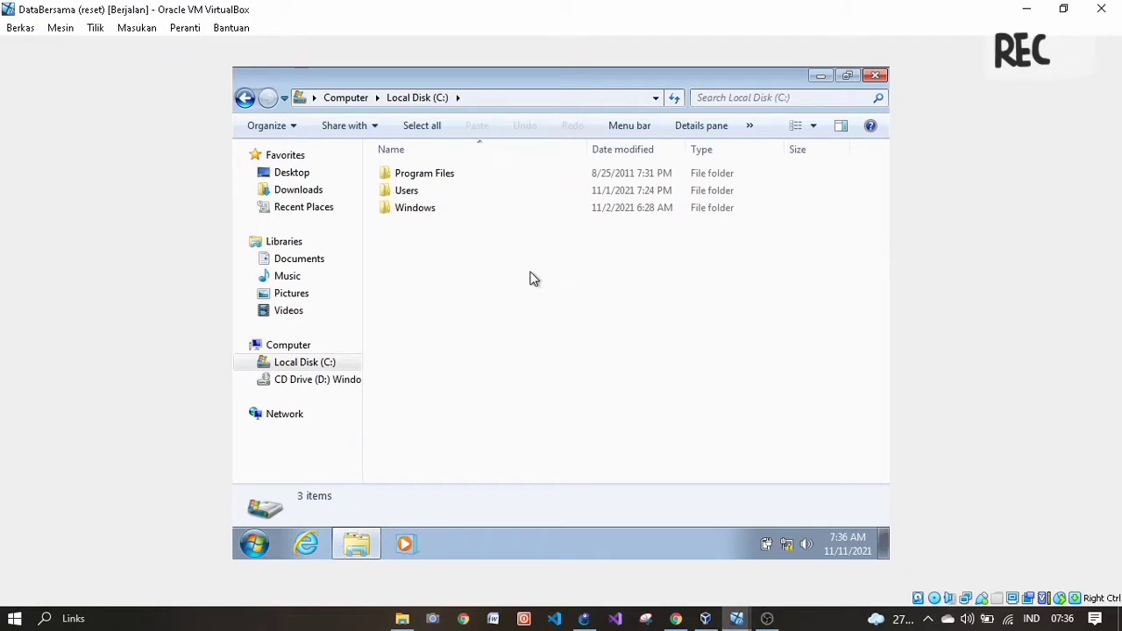
right_click(530, 273)
mouse_move(607, 428)
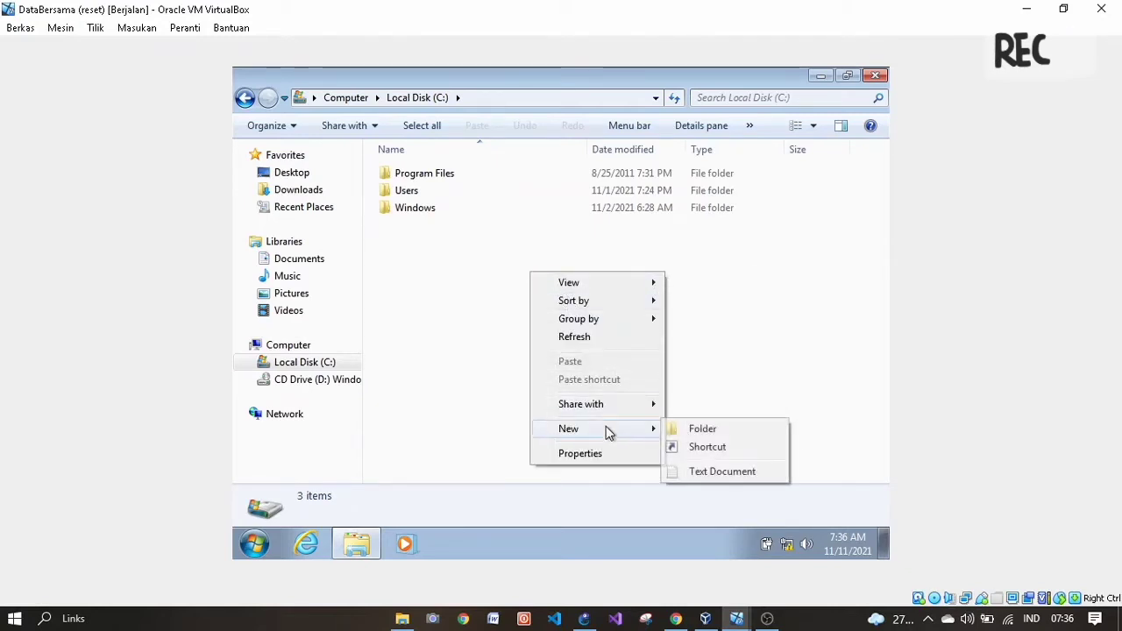
left_click(697, 429)
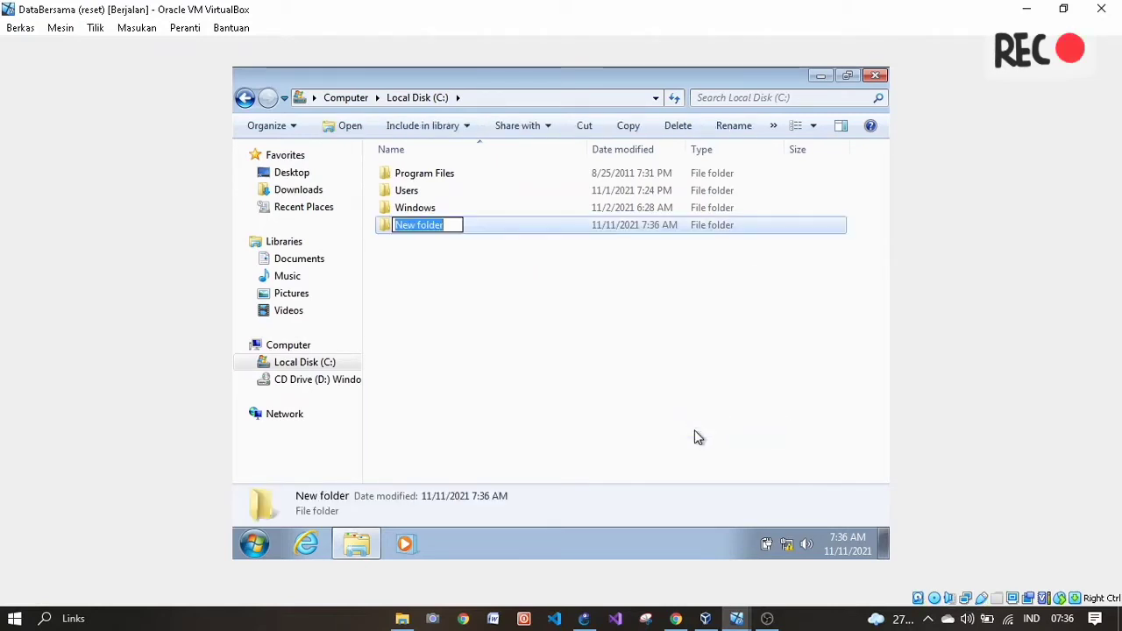
type("DataBersa")
type("ma")
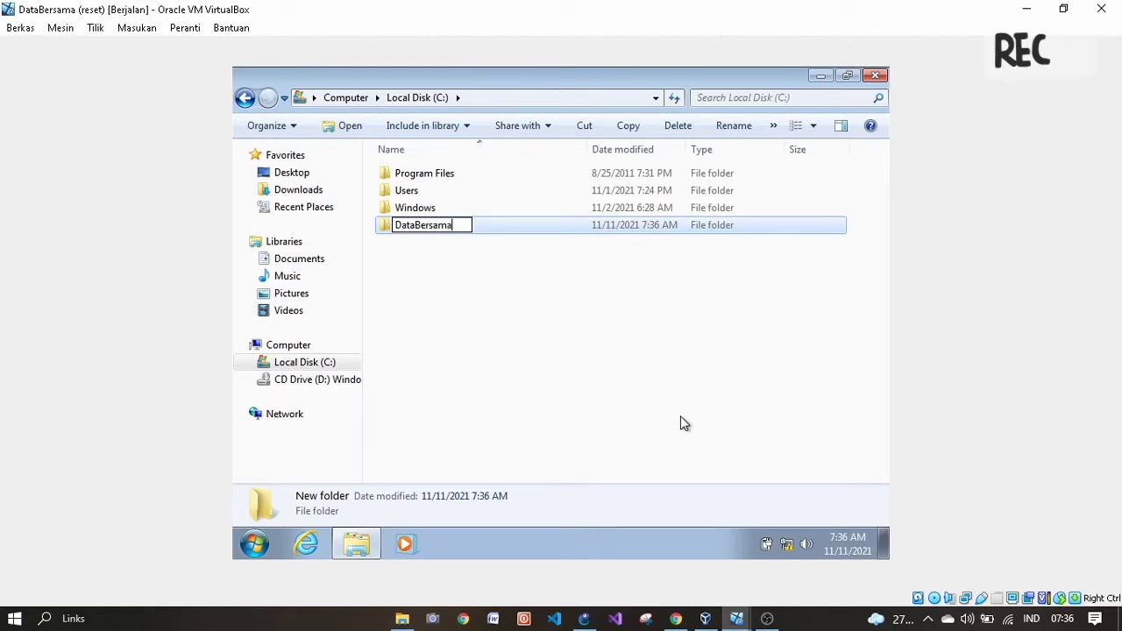
key("Return")
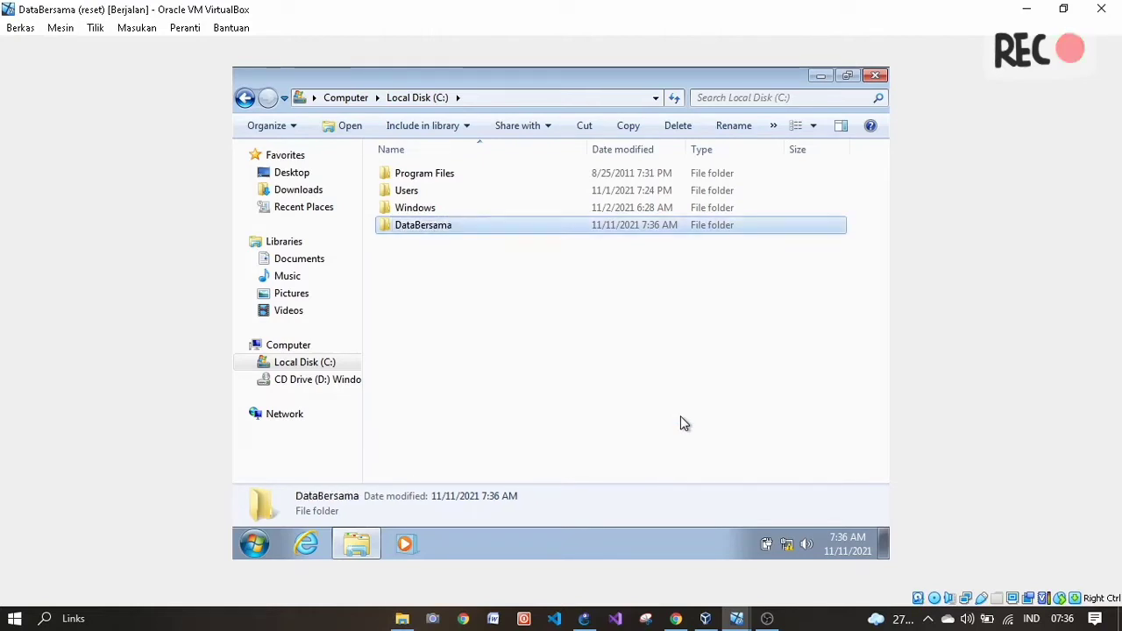
- Inside DataBersama, create a new subfolder named Administrasi
double_click(445, 224)
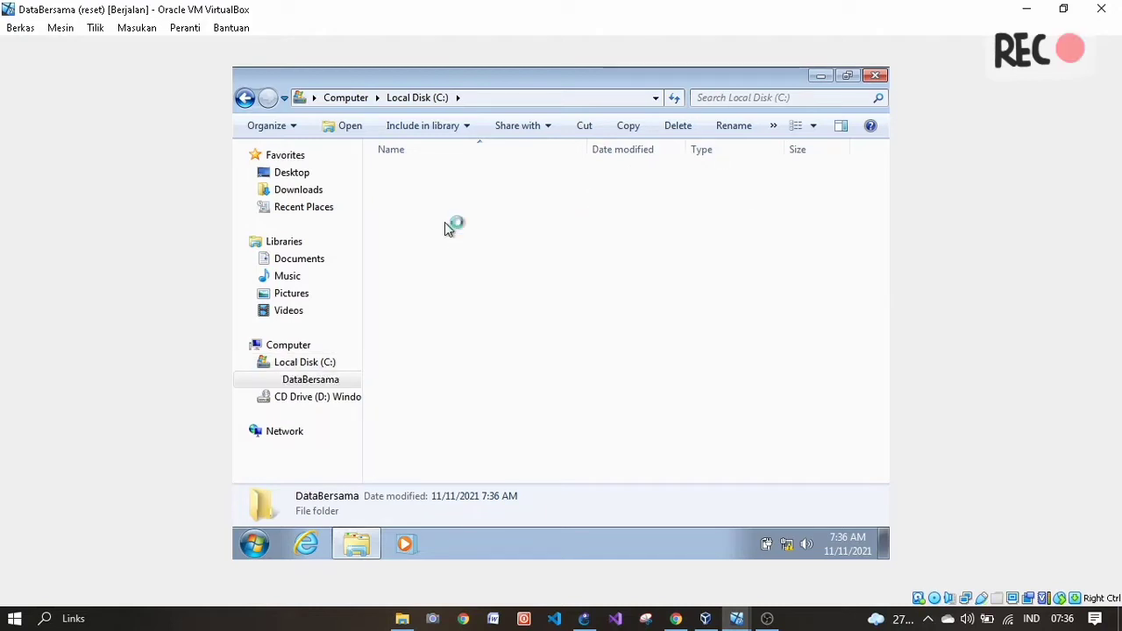
right_click(444, 223)
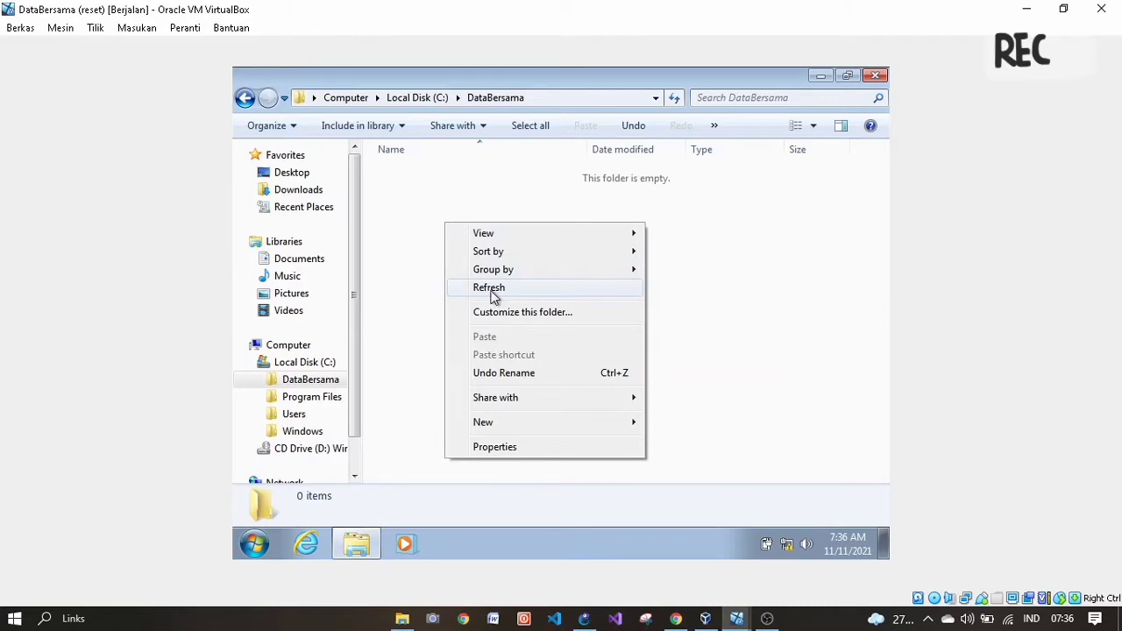
mouse_move(495, 422)
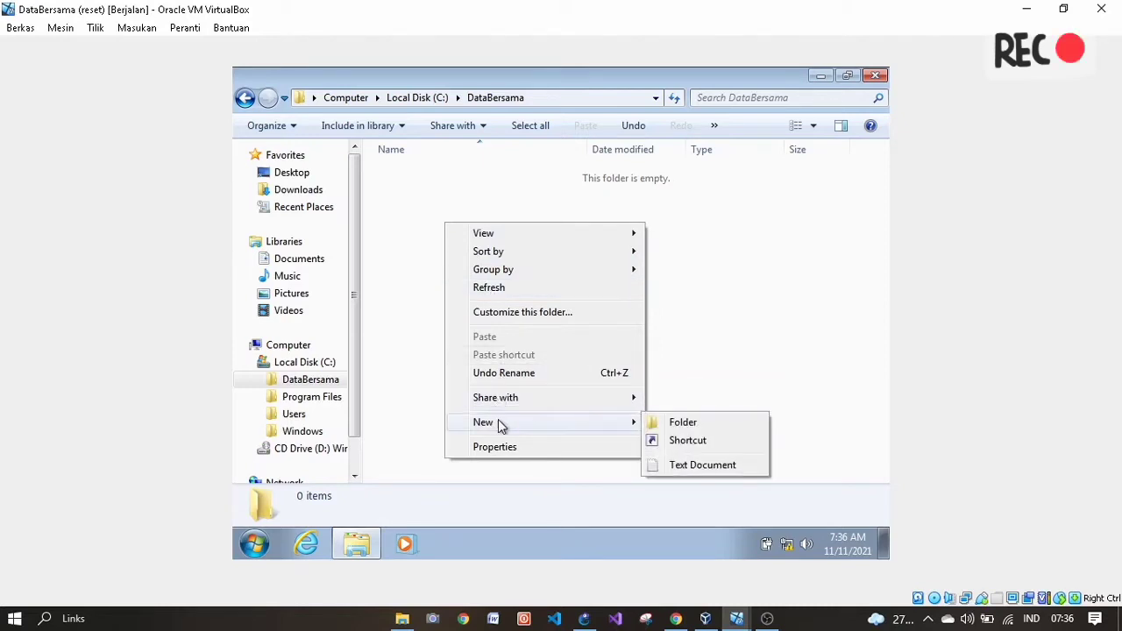
left_click(683, 422)
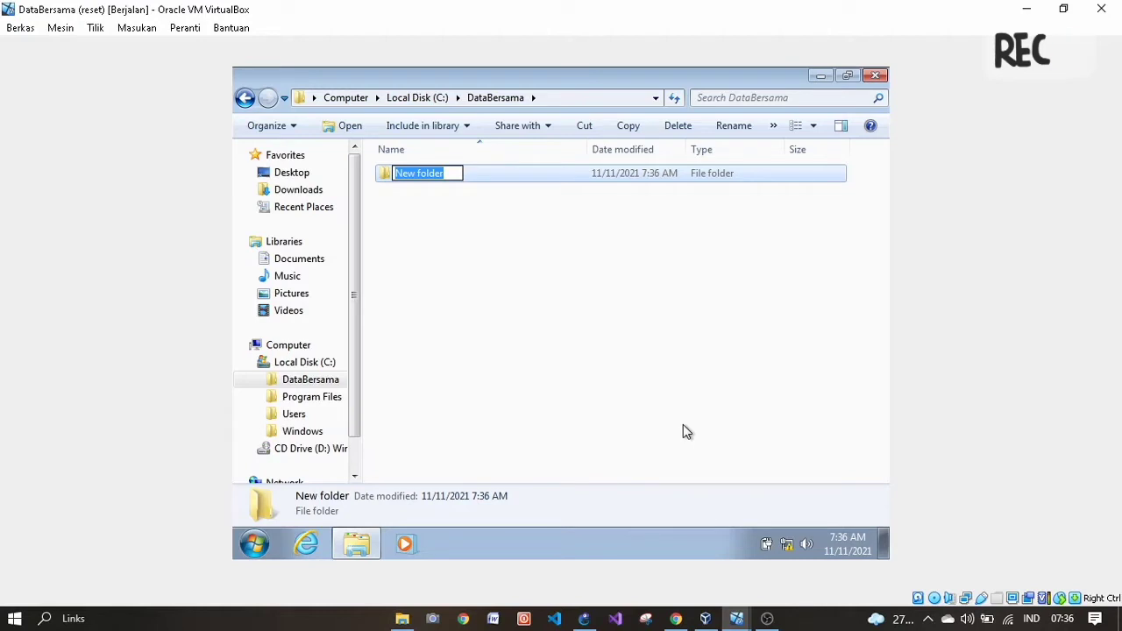
type("Adm")
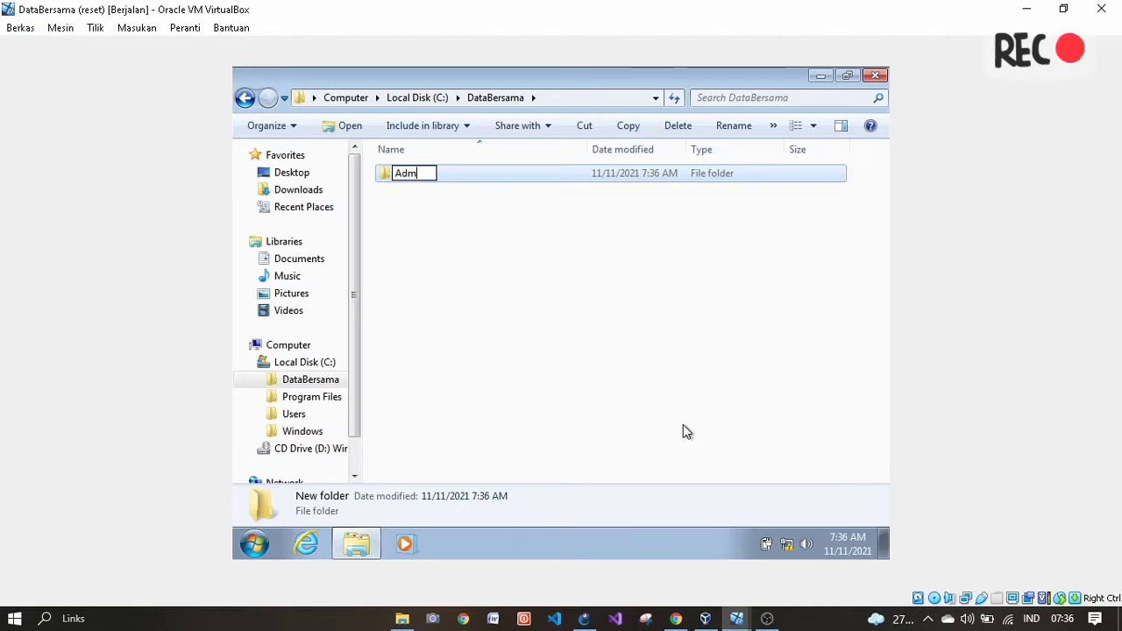
type("inistrasi")
key("Return")
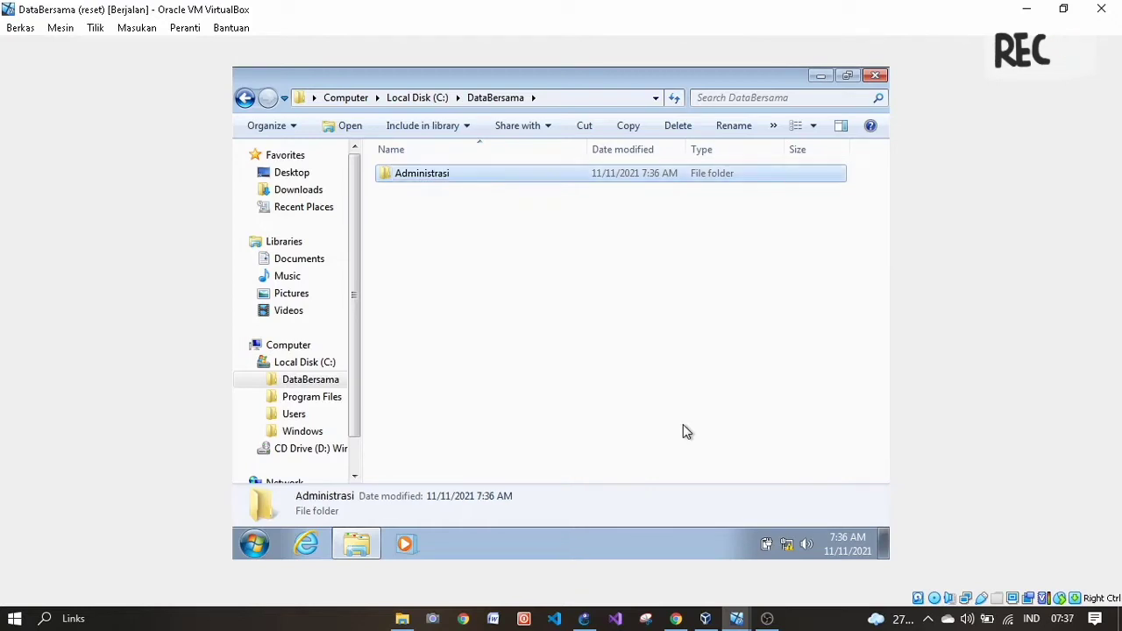
- Create a second DataBersama subfolder named Finance
right_click(684, 426)
mouse_move(727, 372)
mouse_move(741, 393)
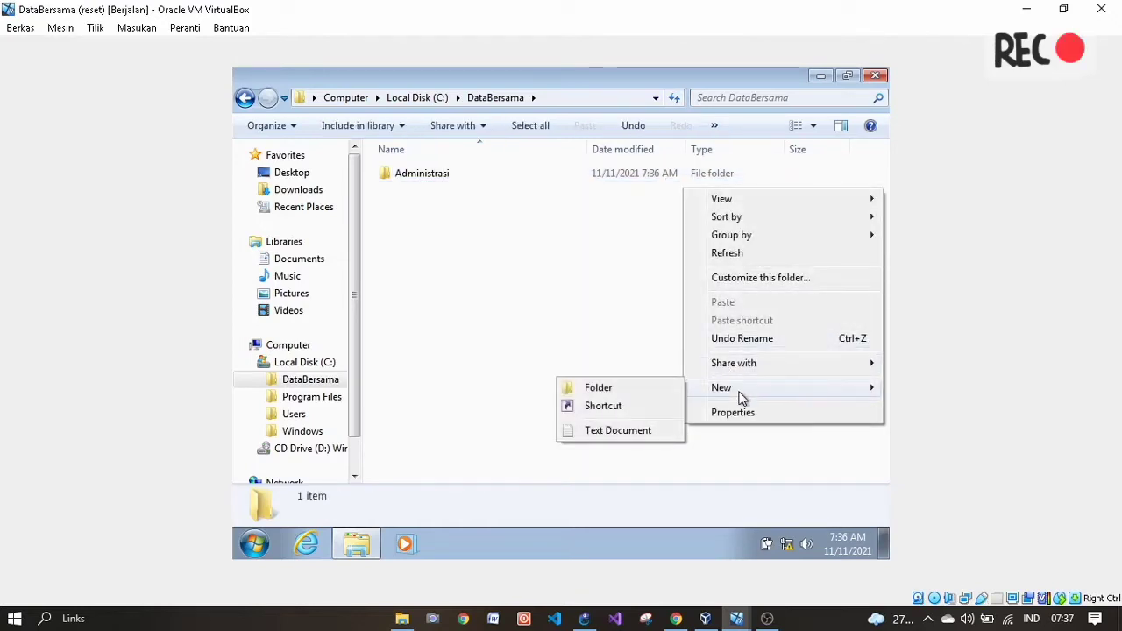
left_click(624, 396)
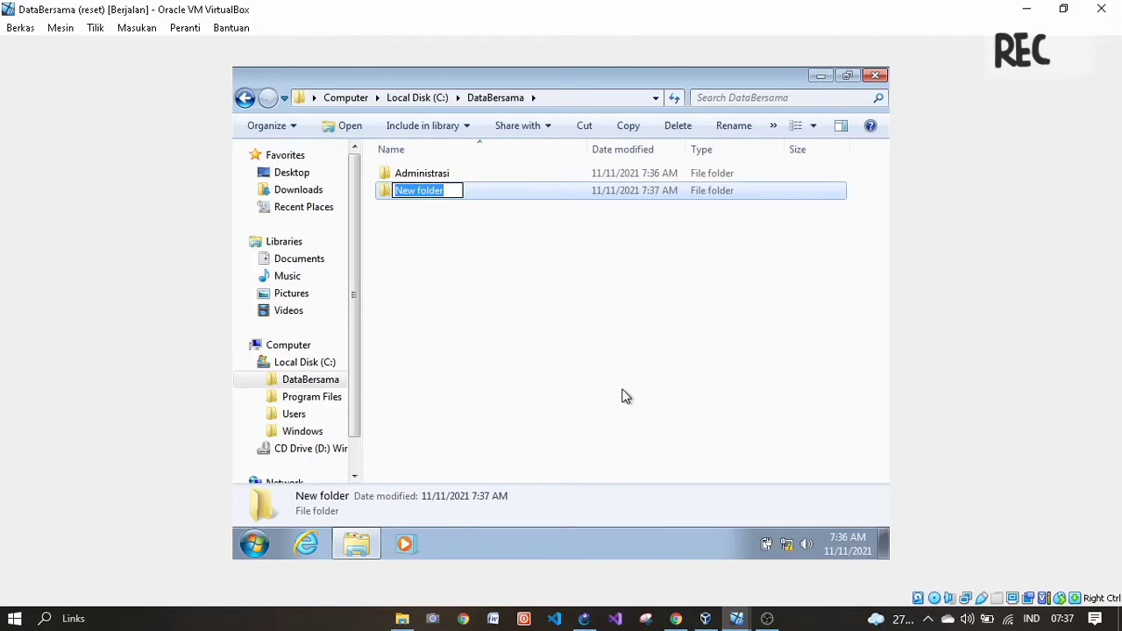
type("Finance")
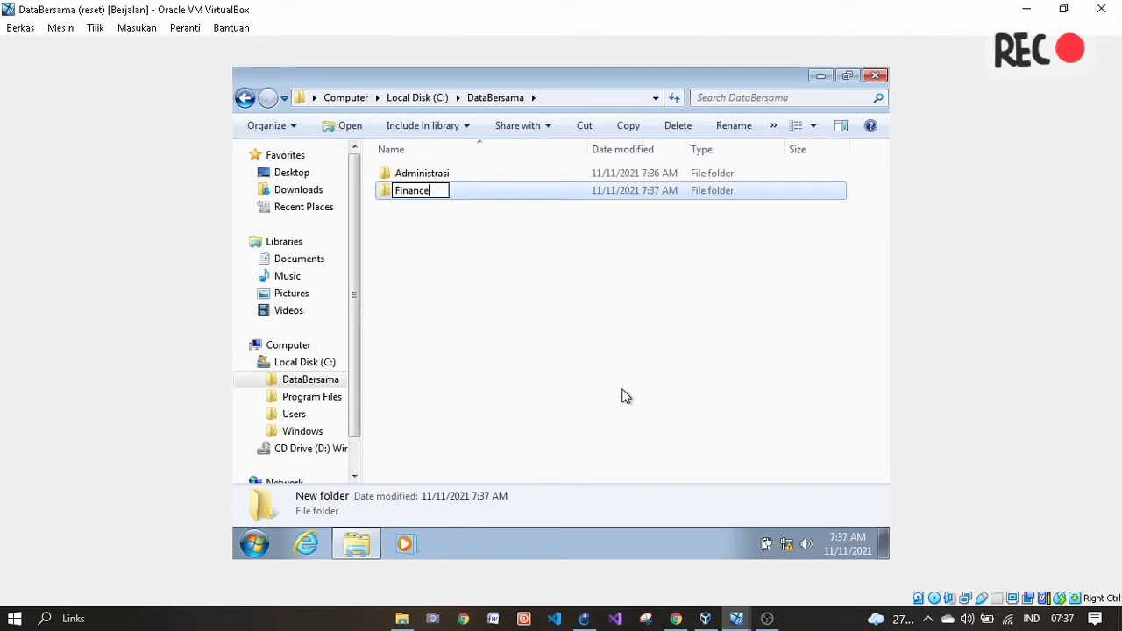
key("Return")
- Create a third subfolder named Manager and switch to the tutorial PDF
right_click(622, 397)
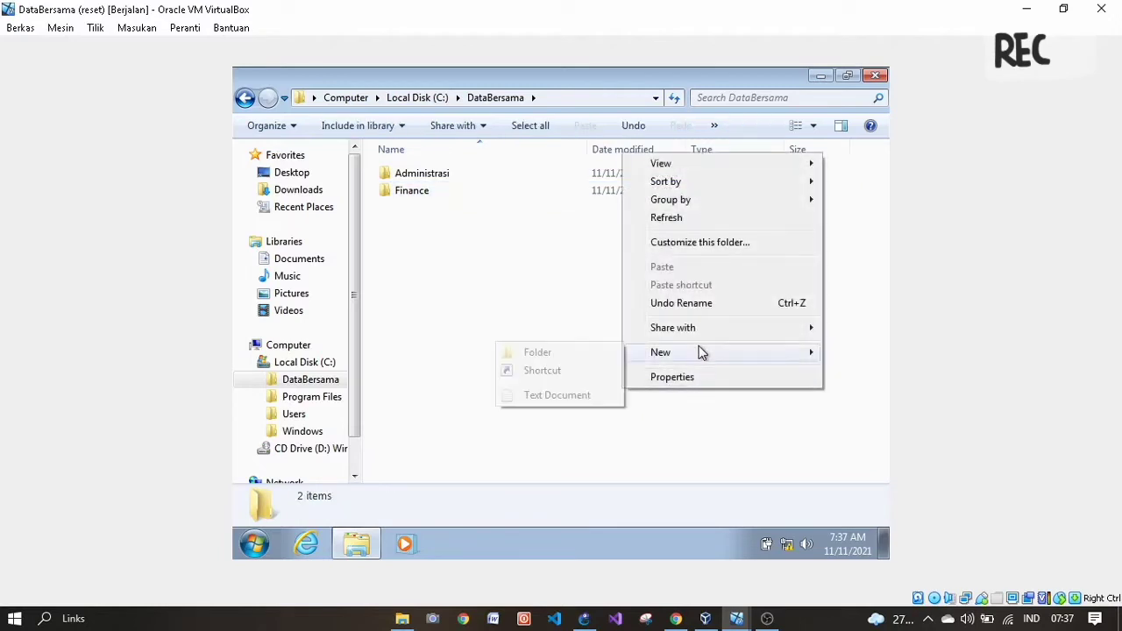
mouse_move(701, 359)
left_click(570, 355)
type("Manager")
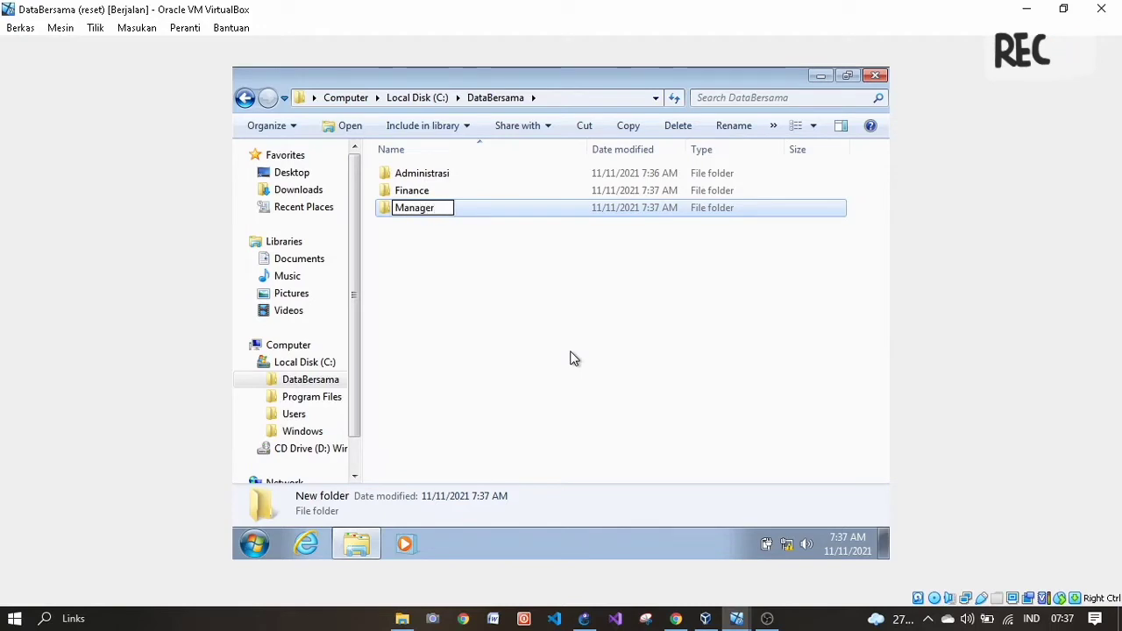
key("Return")
left_click(570, 357)
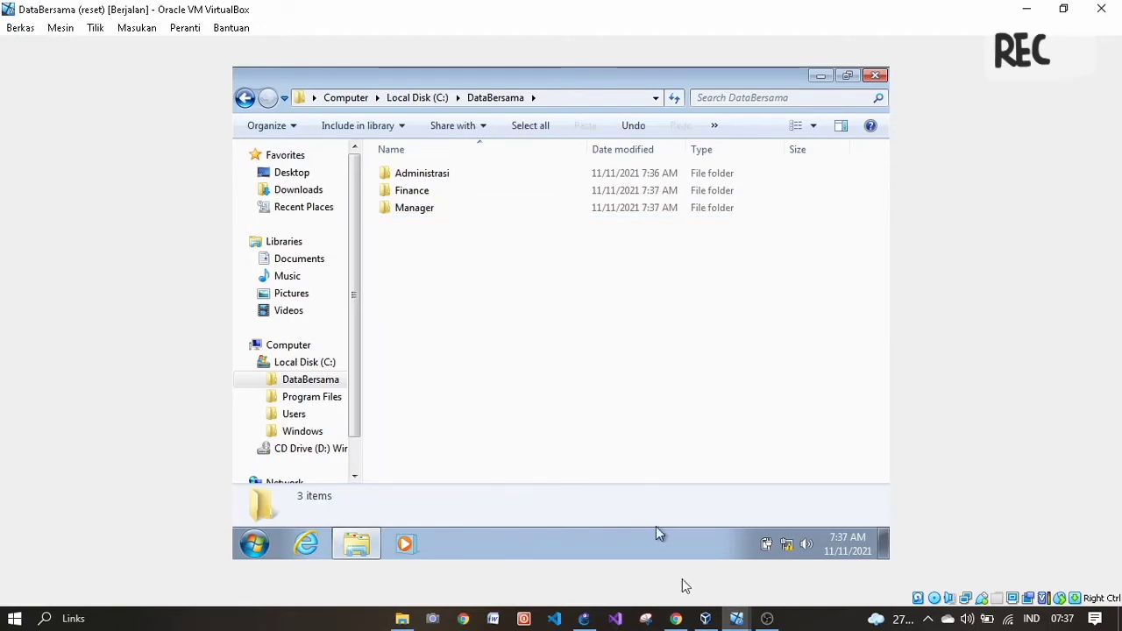
left_click(676, 619)
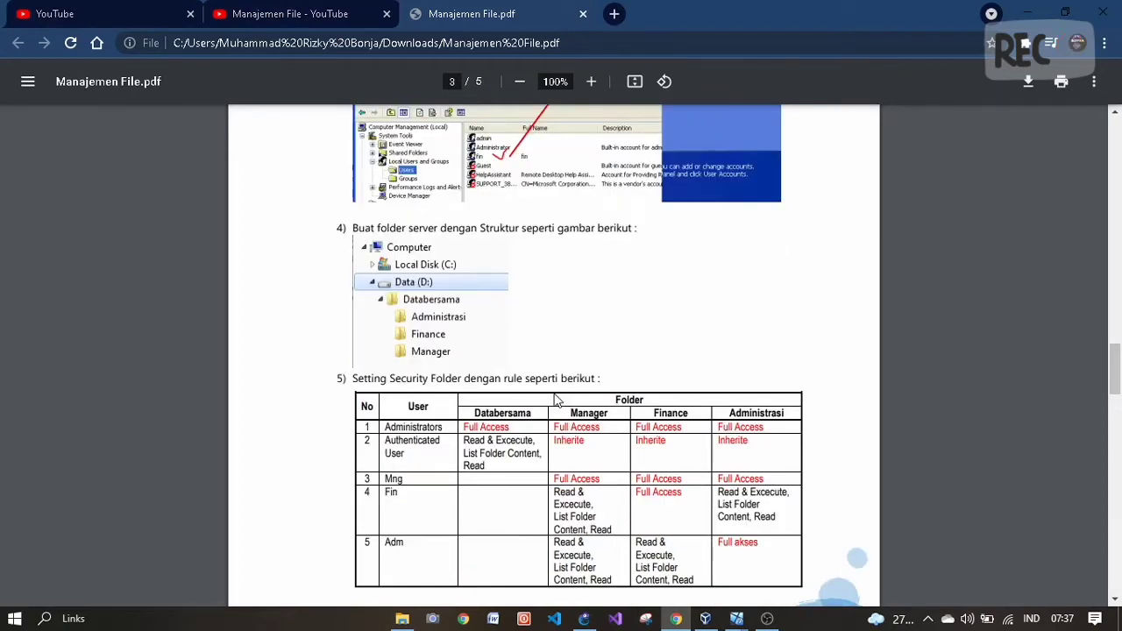
- Scroll the PDF to page 4's Databersama permission screenshots, then return to the VM
scroll(554, 399, "down", 1)
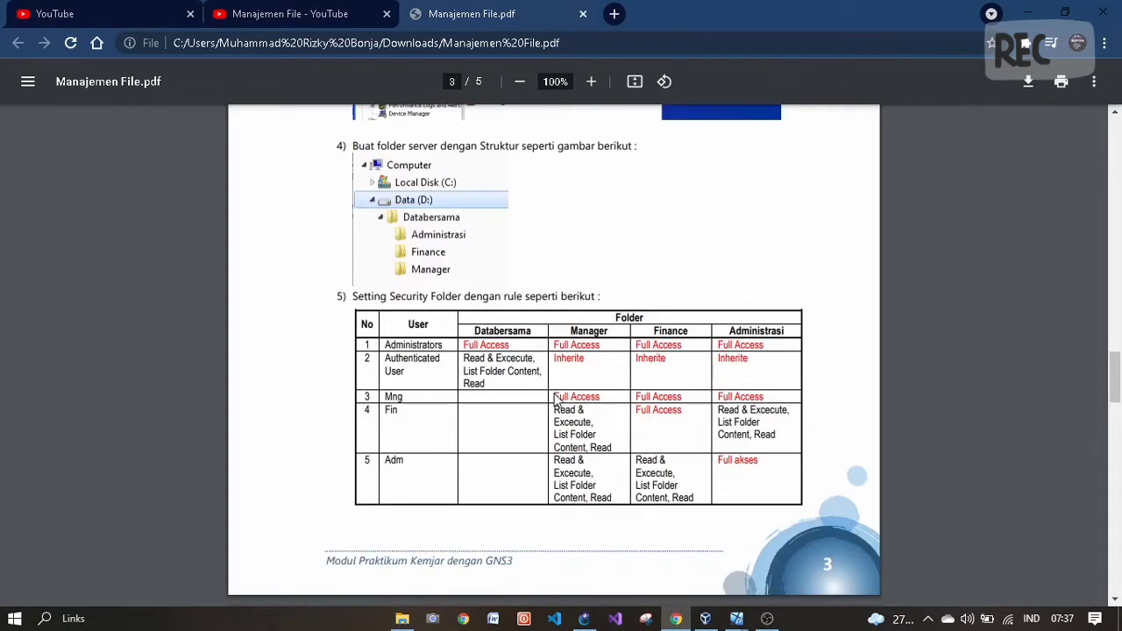
scroll(555, 399, "down", 1)
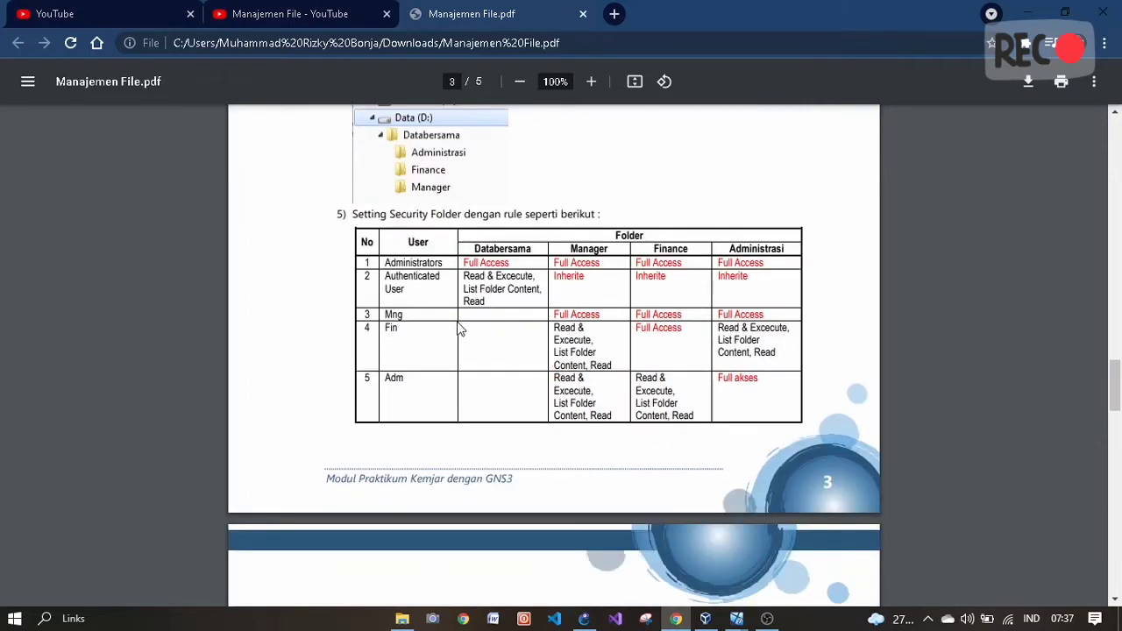
scroll(480, 276, "down", 5)
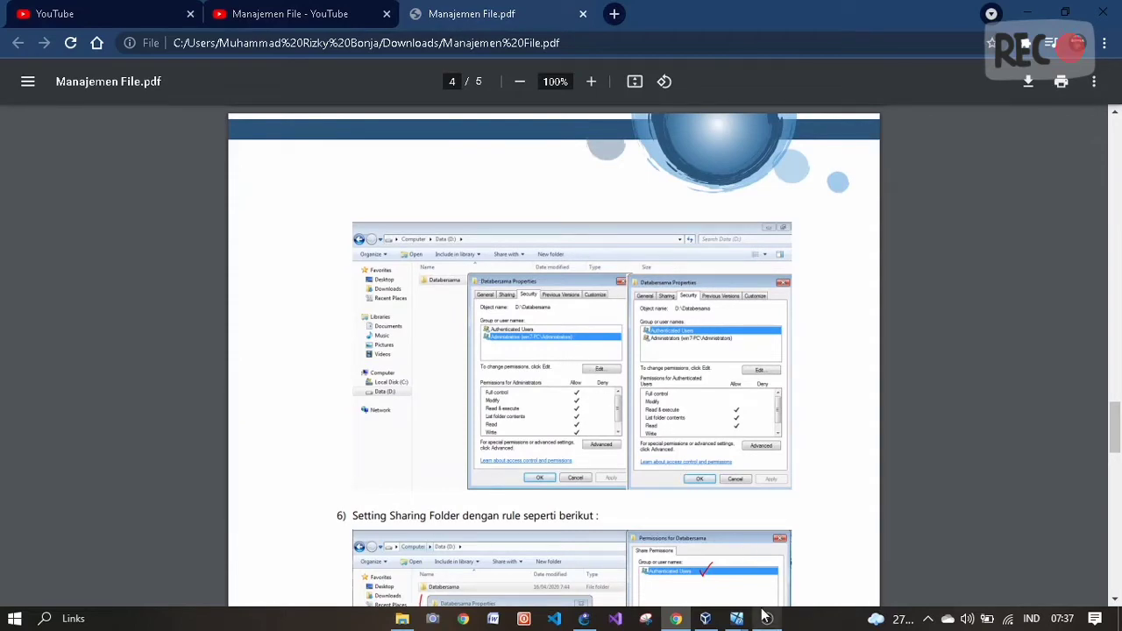
mouse_move(727, 622)
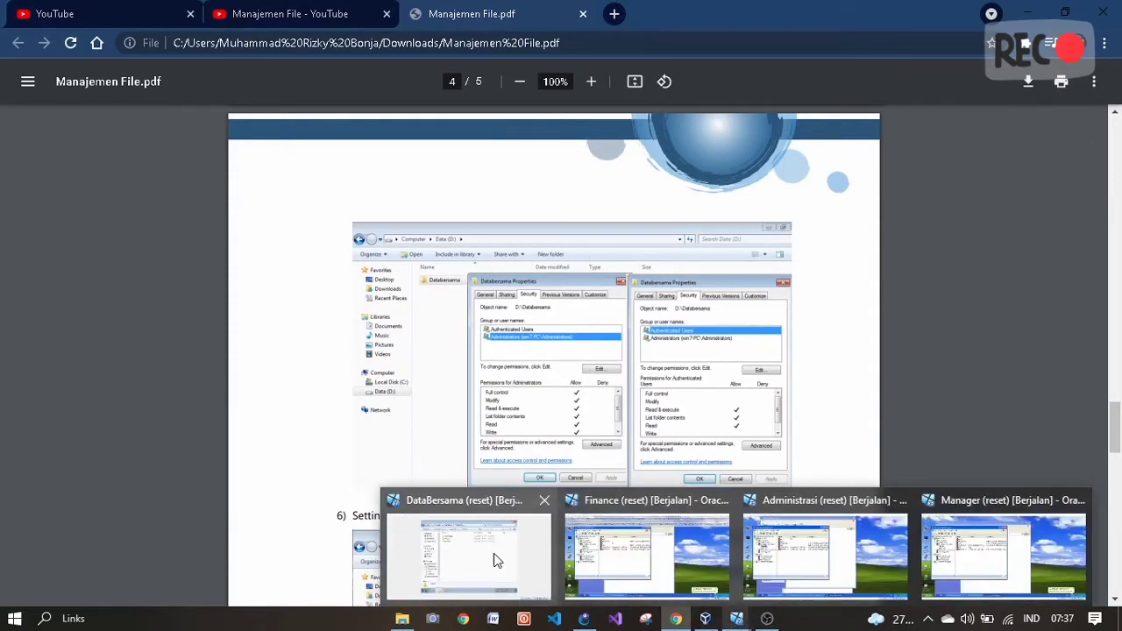
left_click(495, 558)
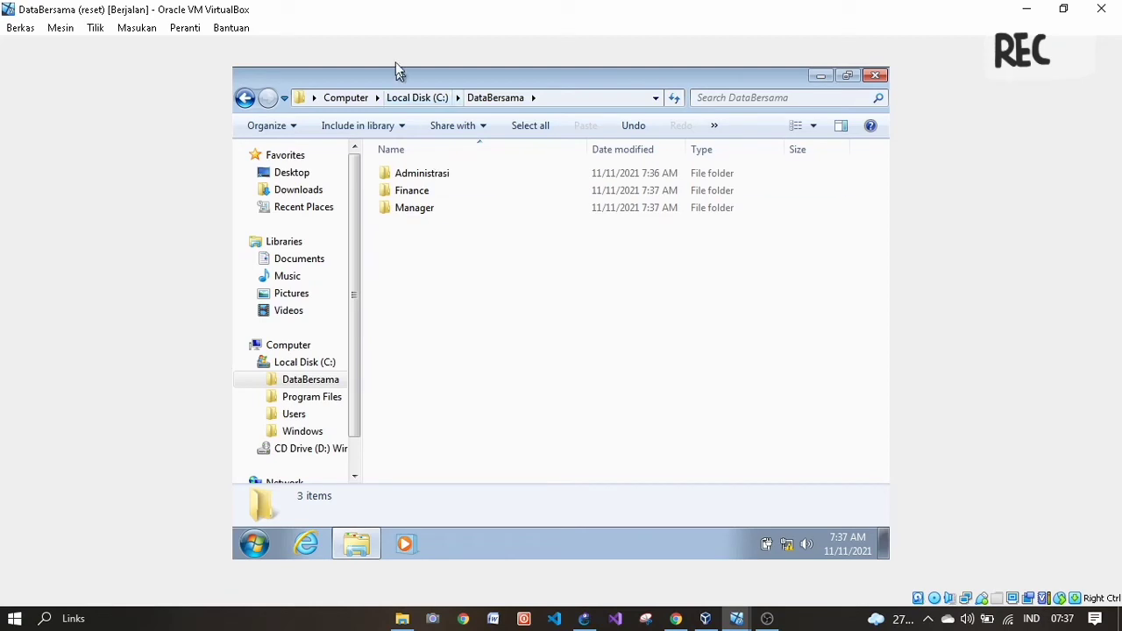
- From drive C, view DataBersama's Security tab and permission editor, then close the editor
left_click(406, 98)
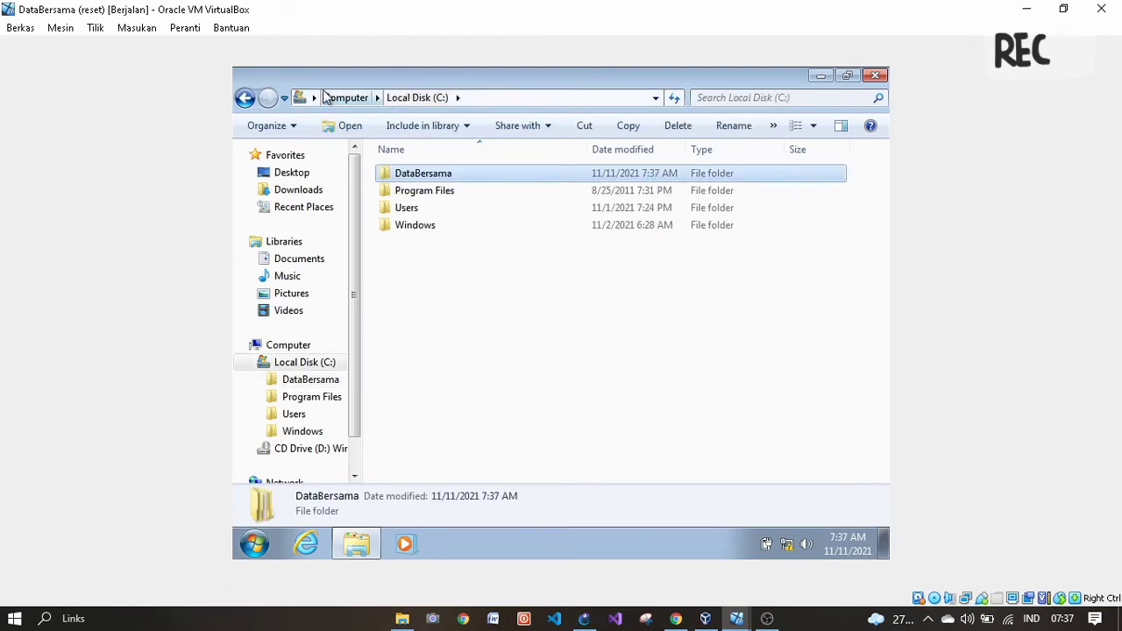
right_click(473, 173)
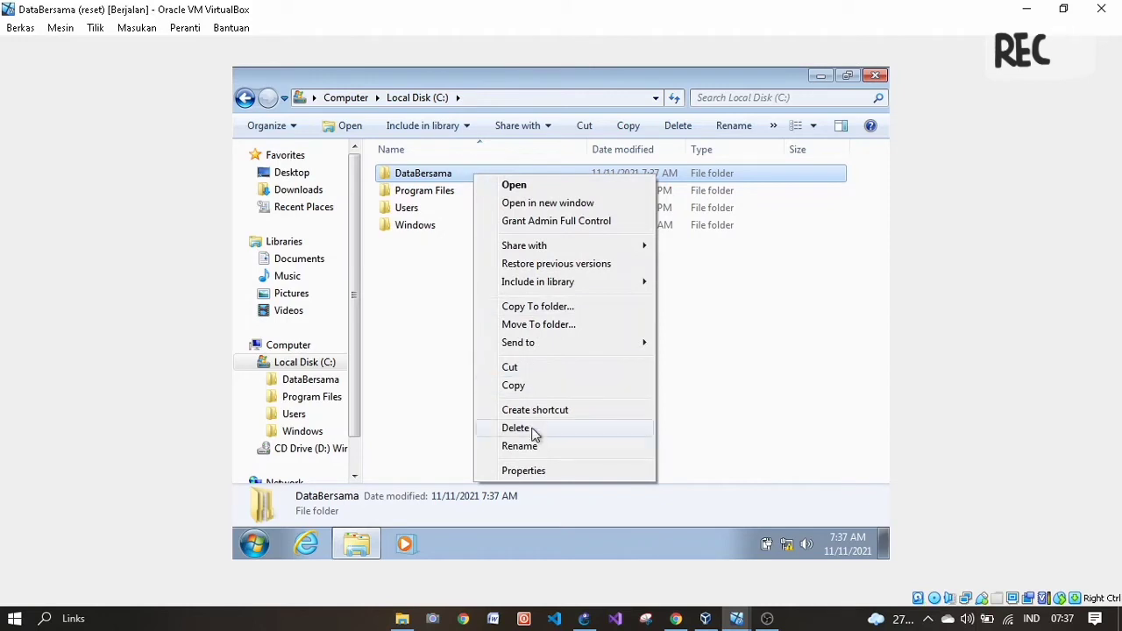
left_click(534, 473)
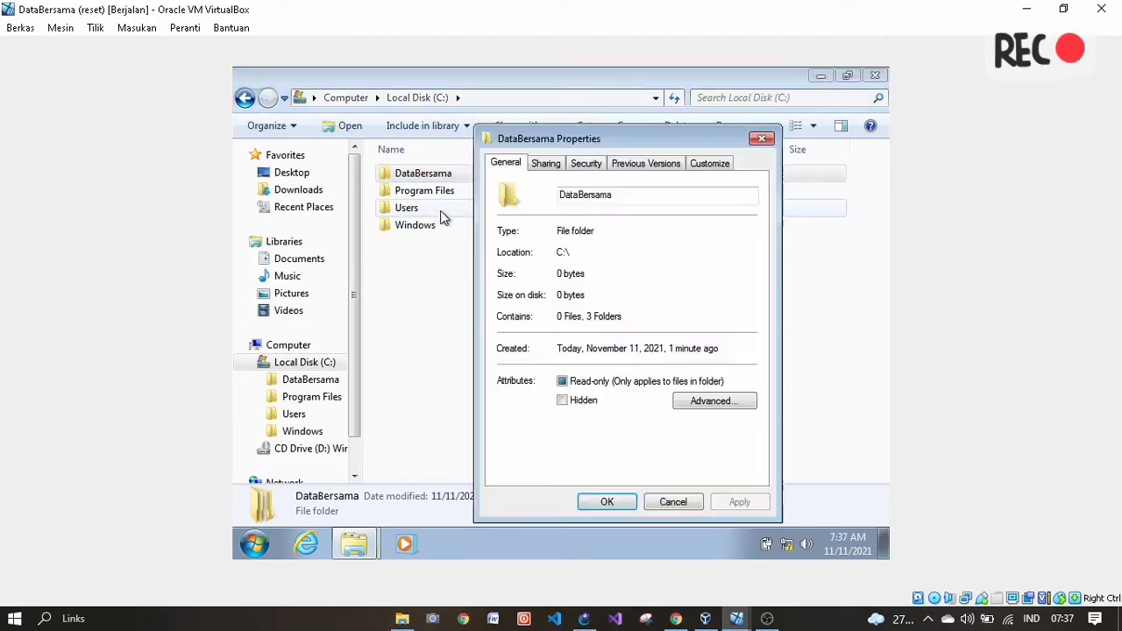
left_click(582, 165)
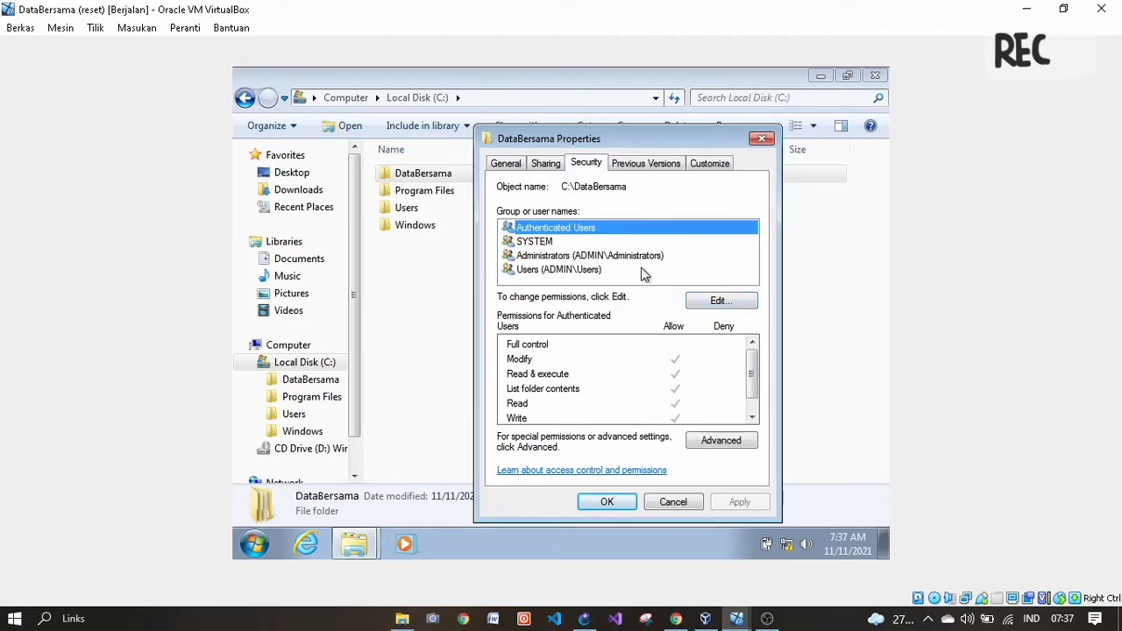
left_click(717, 301)
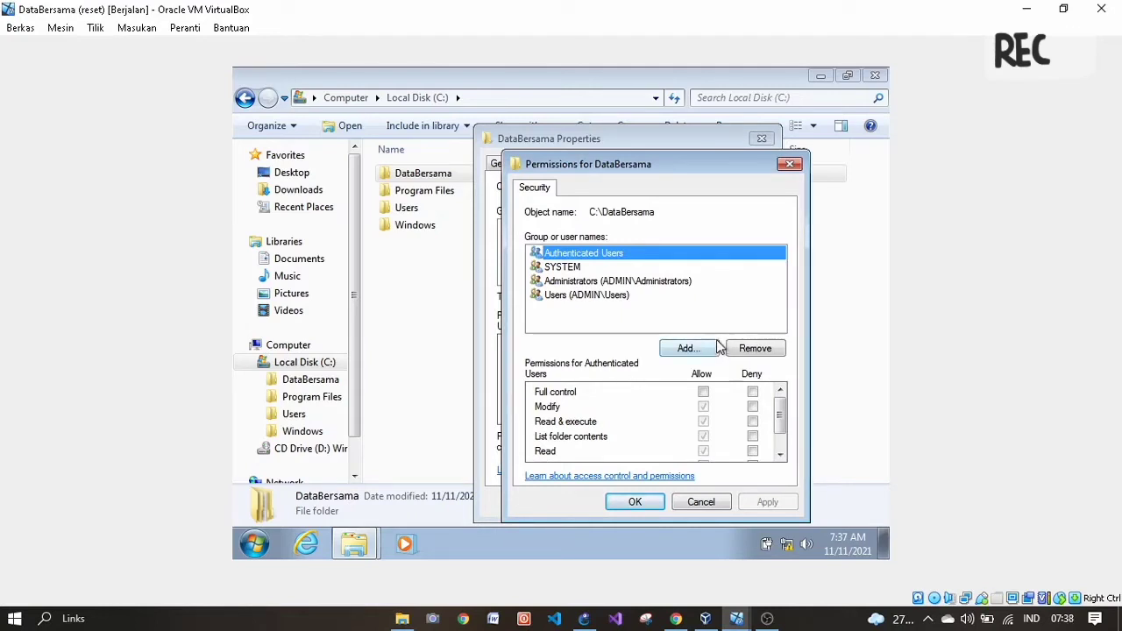
left_click(790, 165)
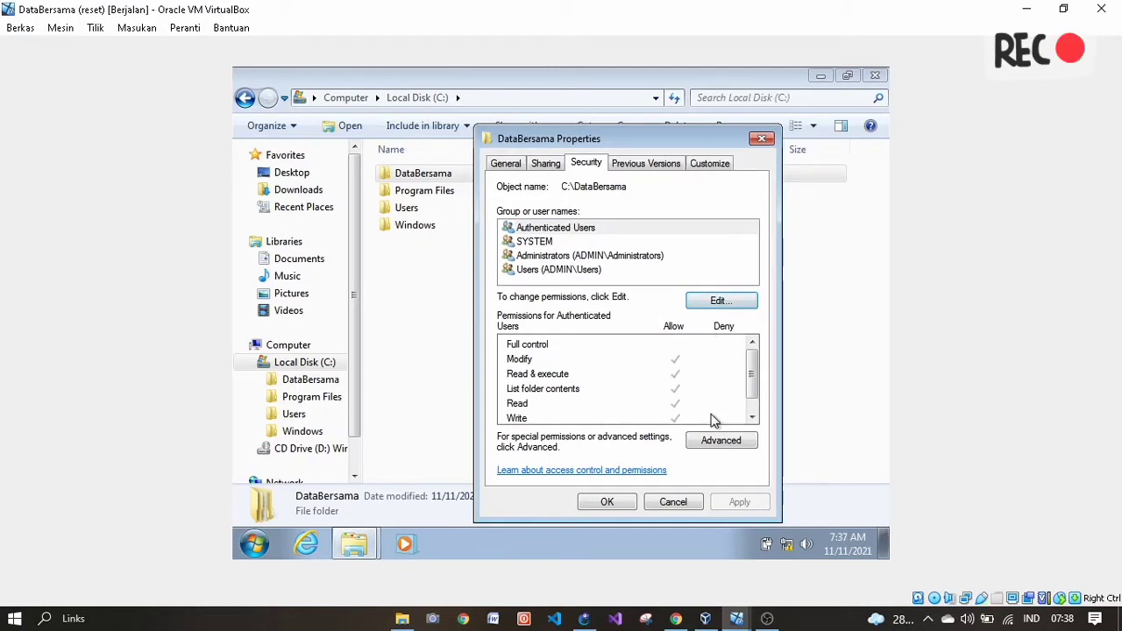
- Turn off inheritance on DataBersama, removing all inherited permissions, and reopen its permission editor
left_click(712, 441)
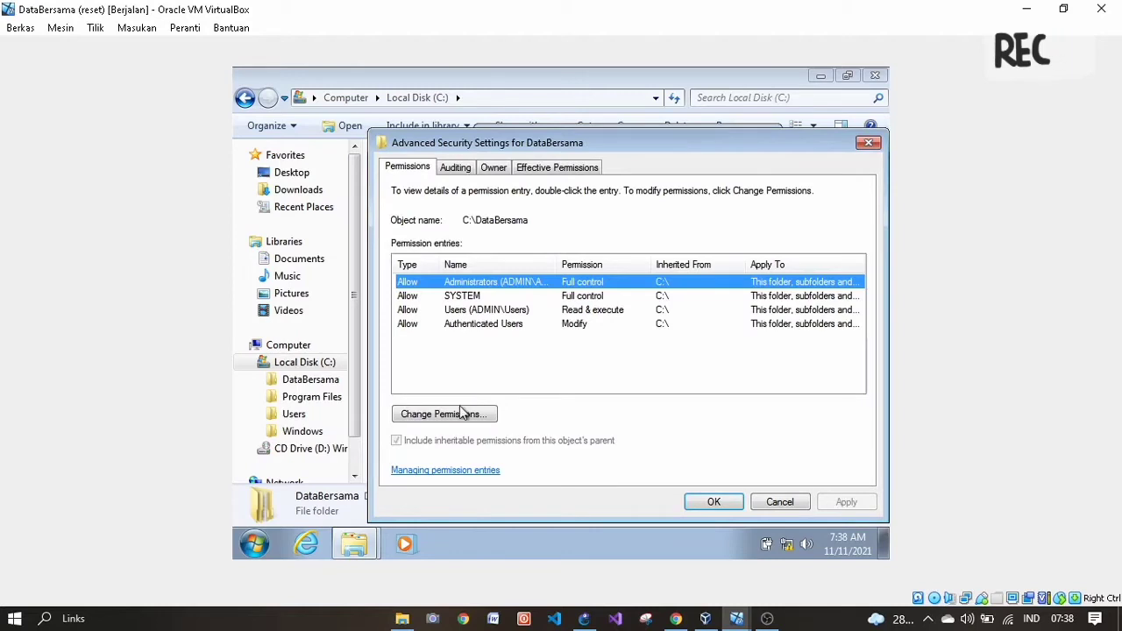
left_click(462, 418)
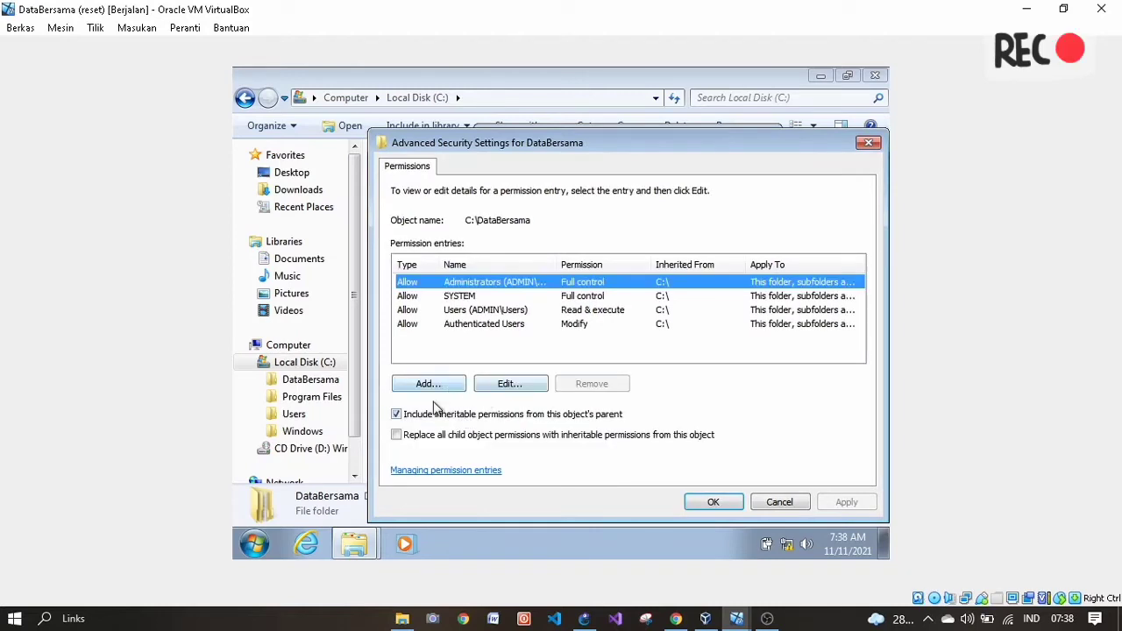
left_click(425, 421)
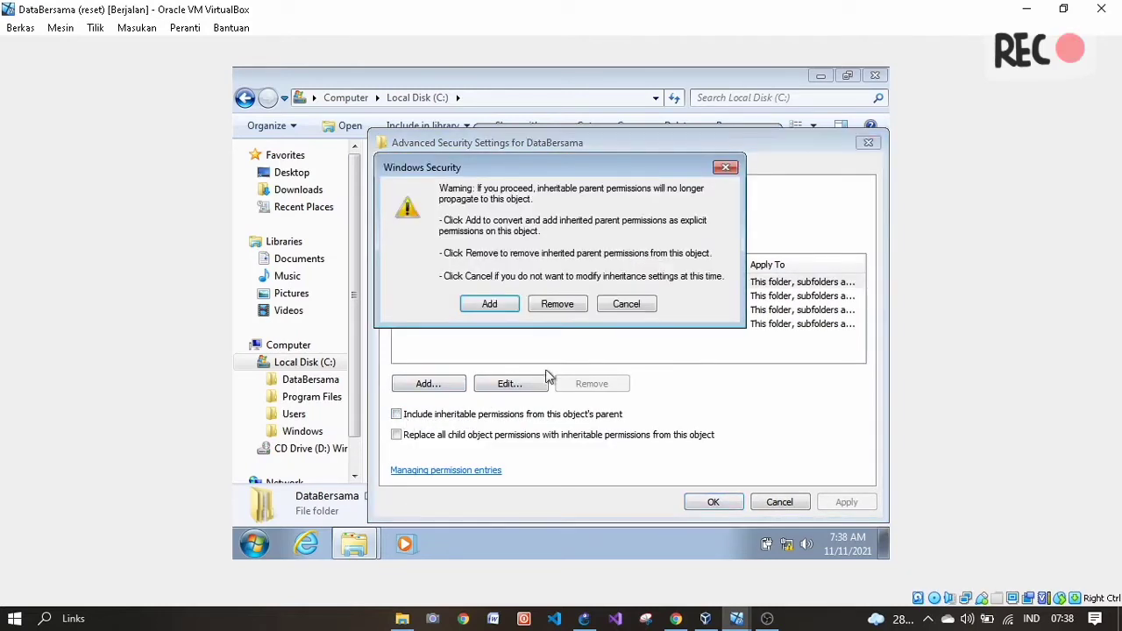
left_click(558, 305)
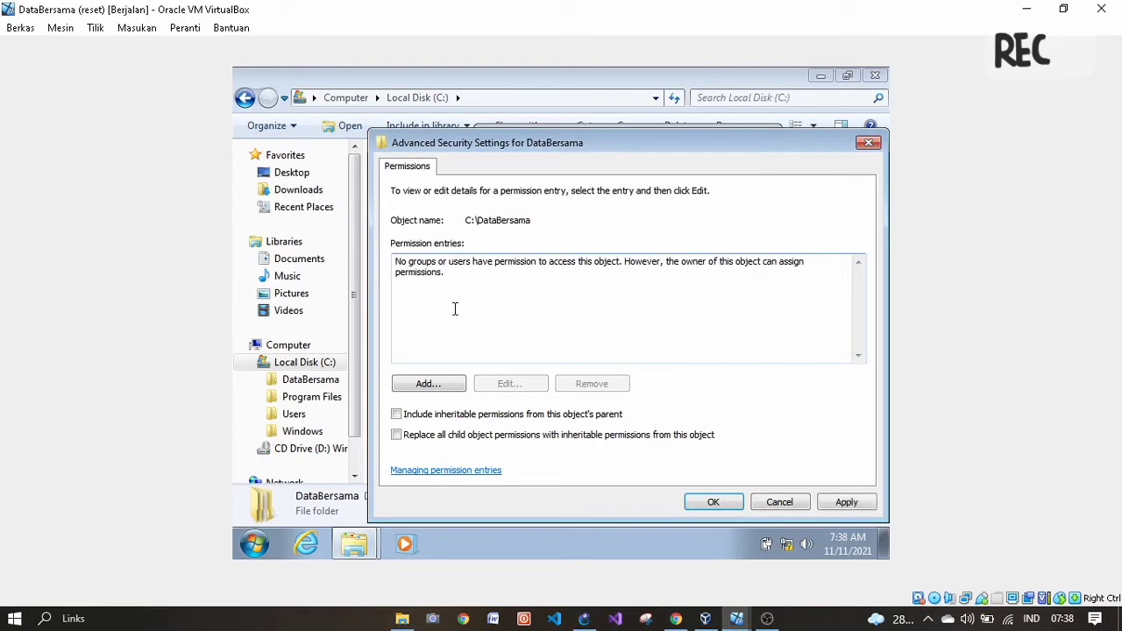
left_click(717, 500)
left_click(664, 384)
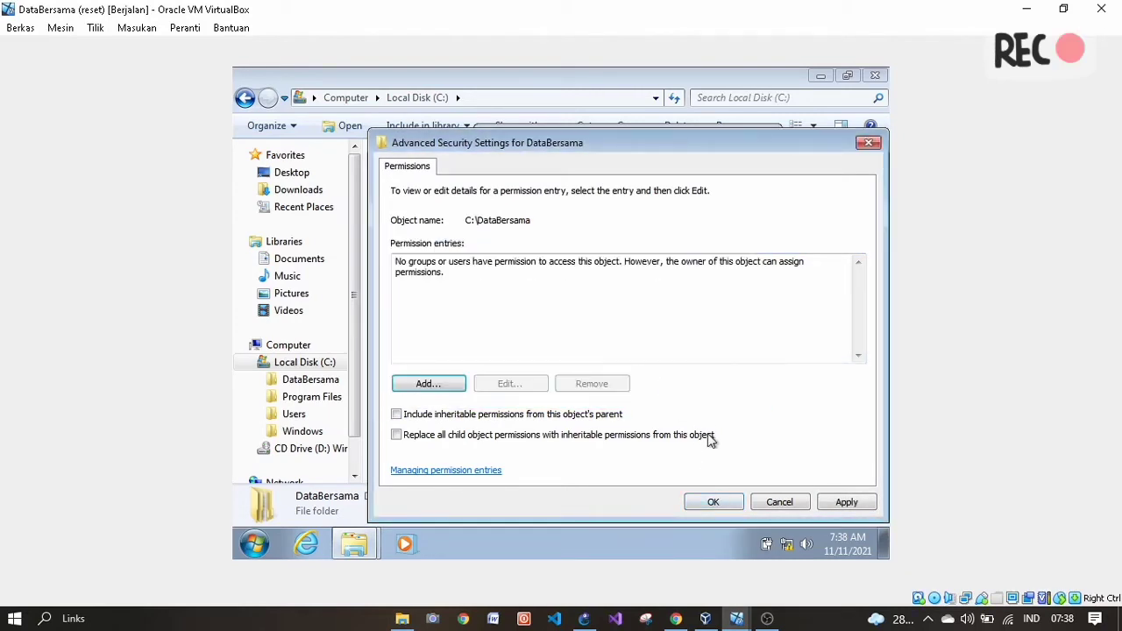
left_click(721, 502)
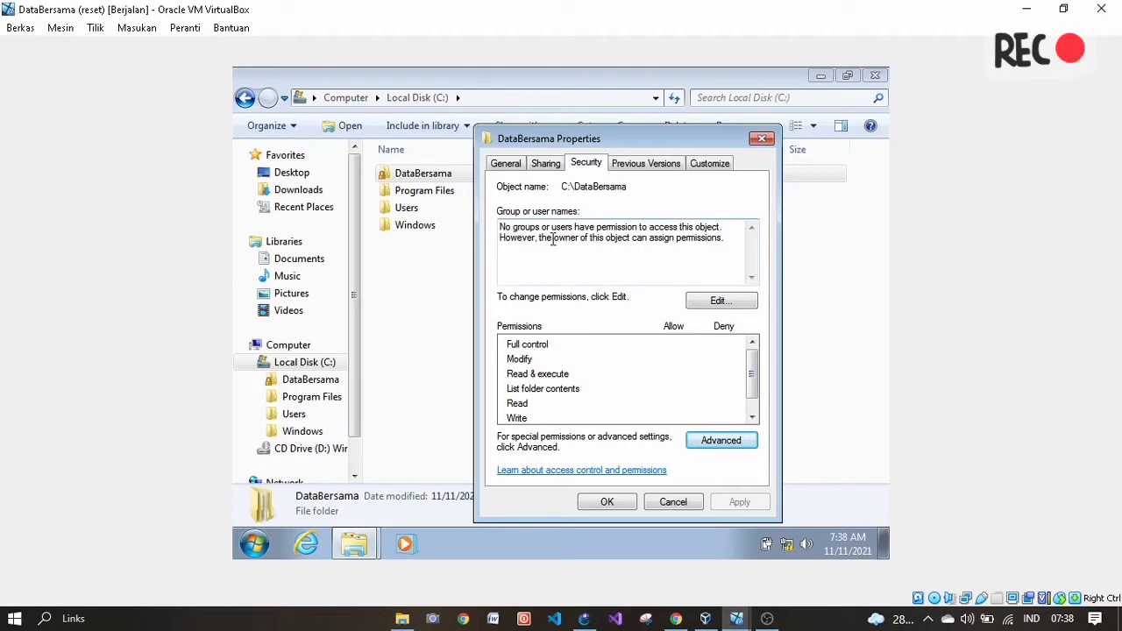
left_click(706, 300)
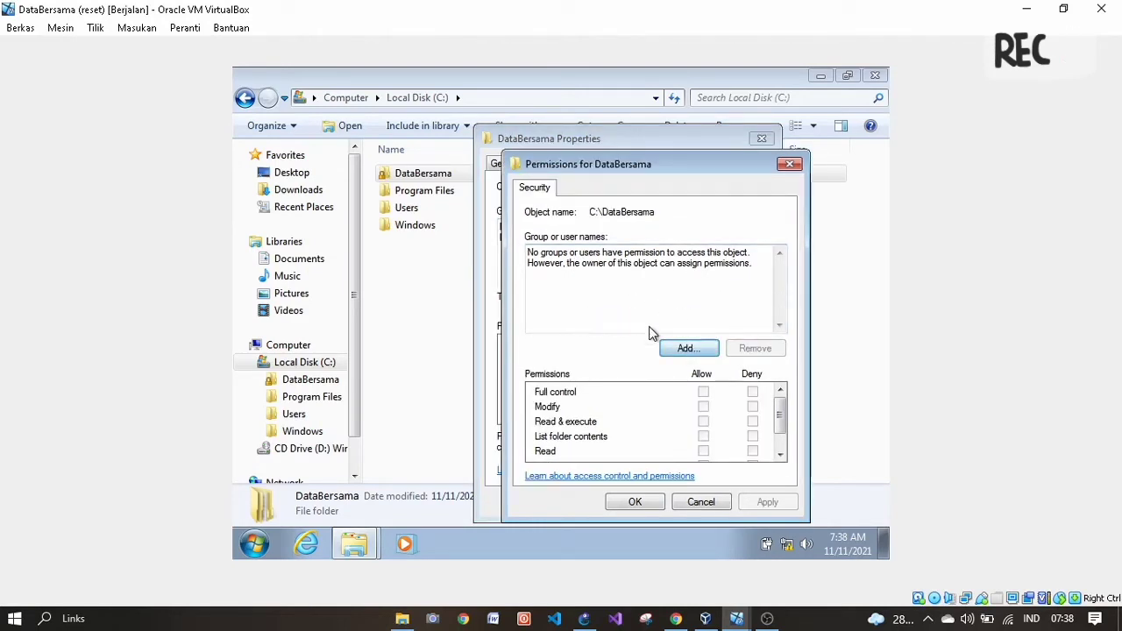
- Add the Administrators group to DataBersama's permission list
left_click(697, 349)
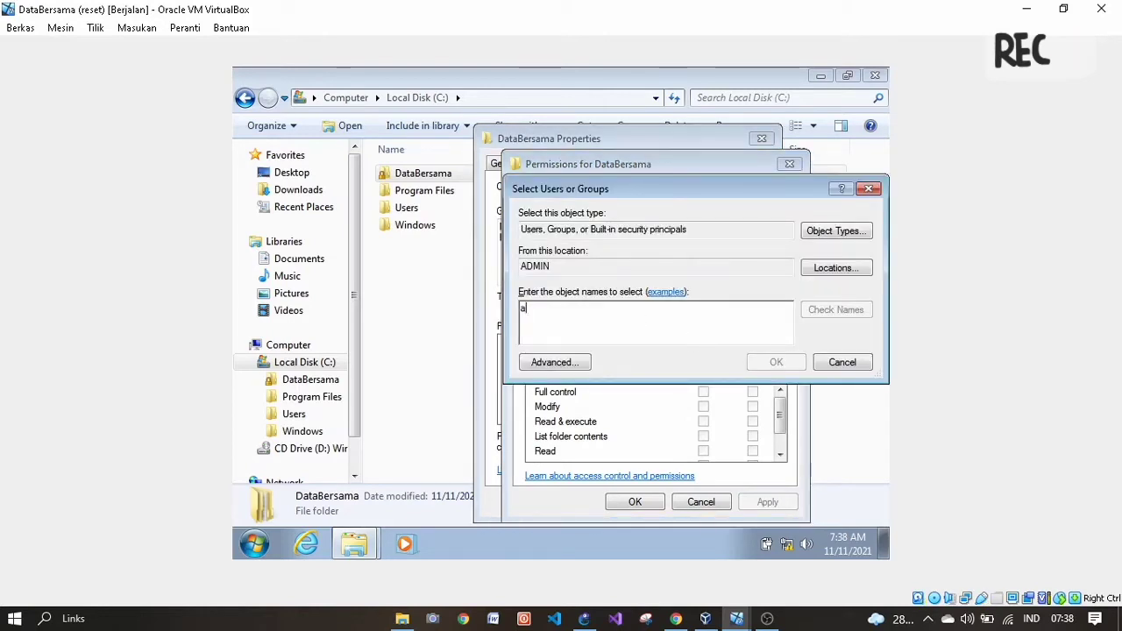
type("administrators")
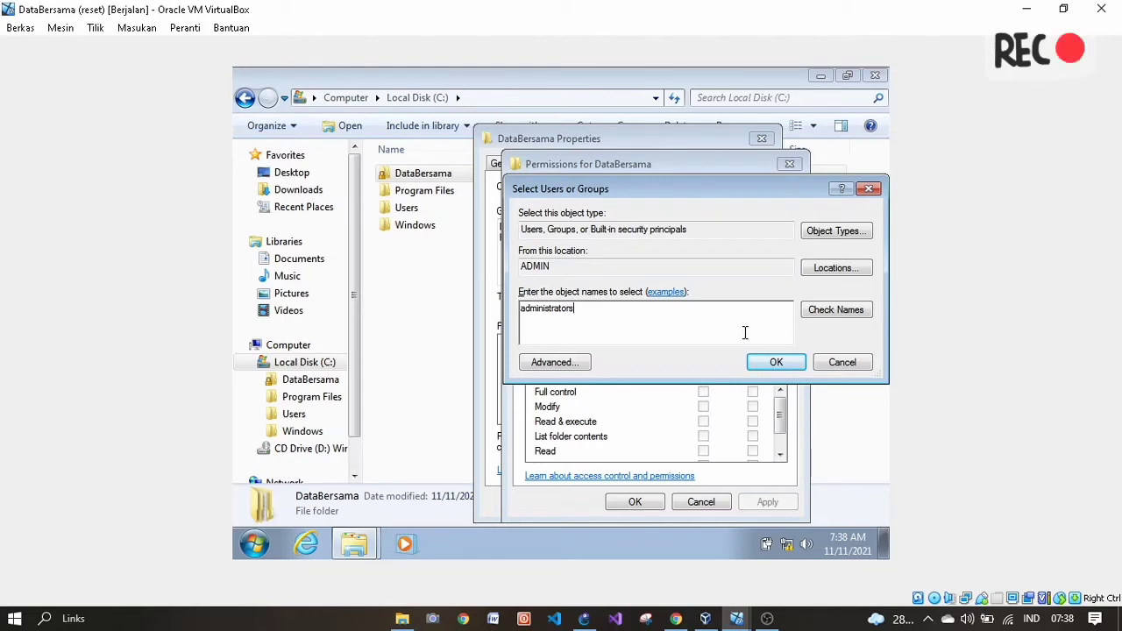
left_click(774, 362)
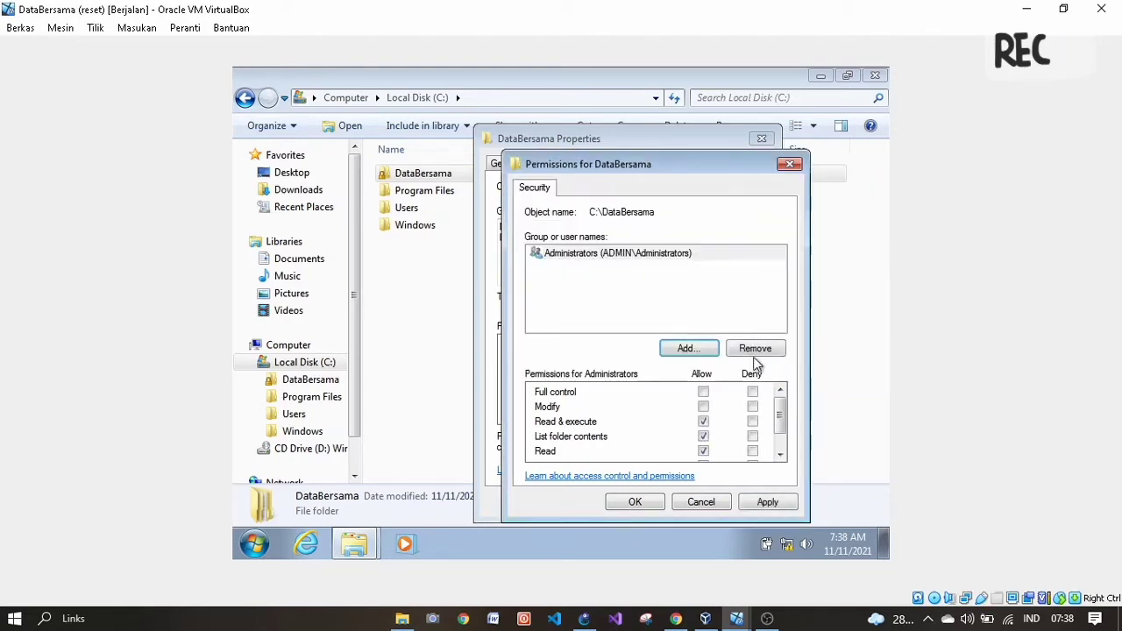
- Search all users and groups and add Authenticated Users too
left_click(678, 349)
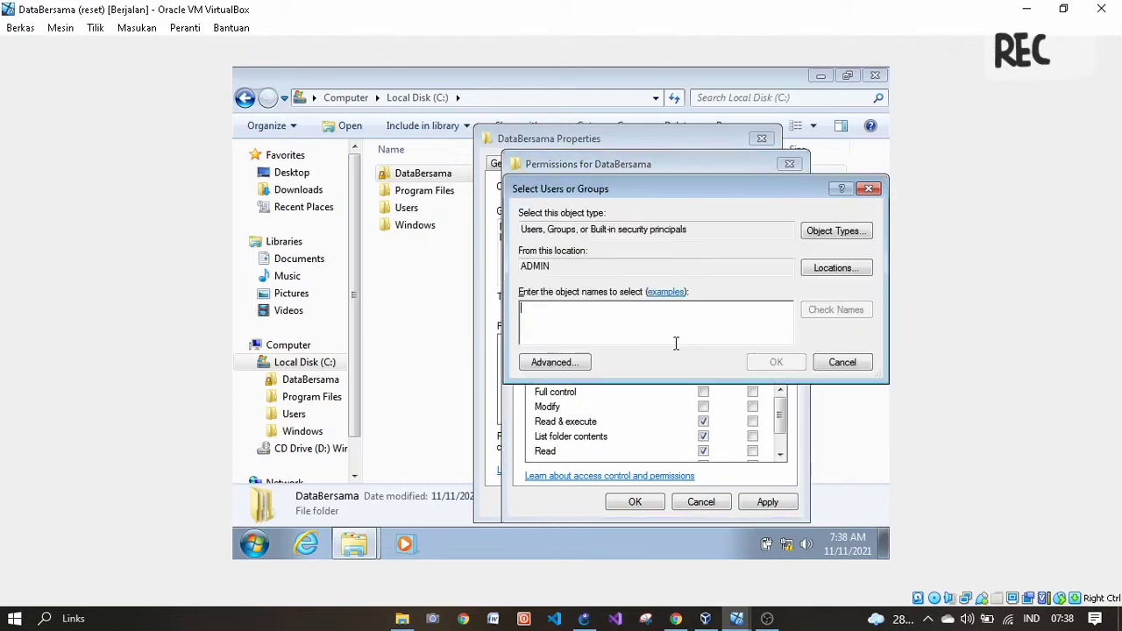
left_click(556, 363)
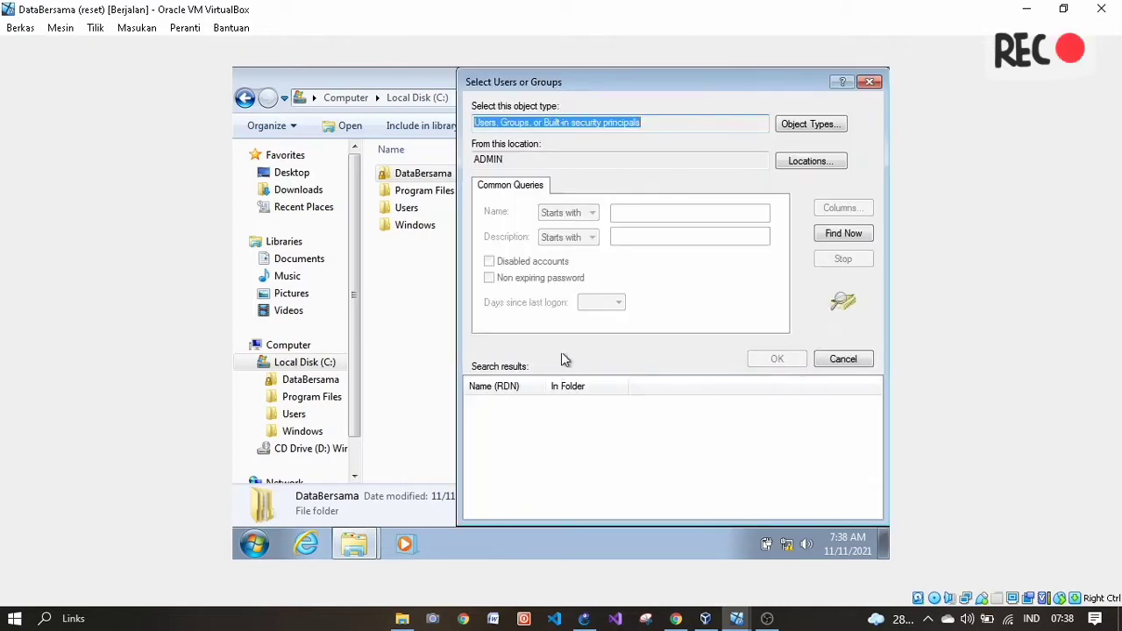
left_click(842, 234)
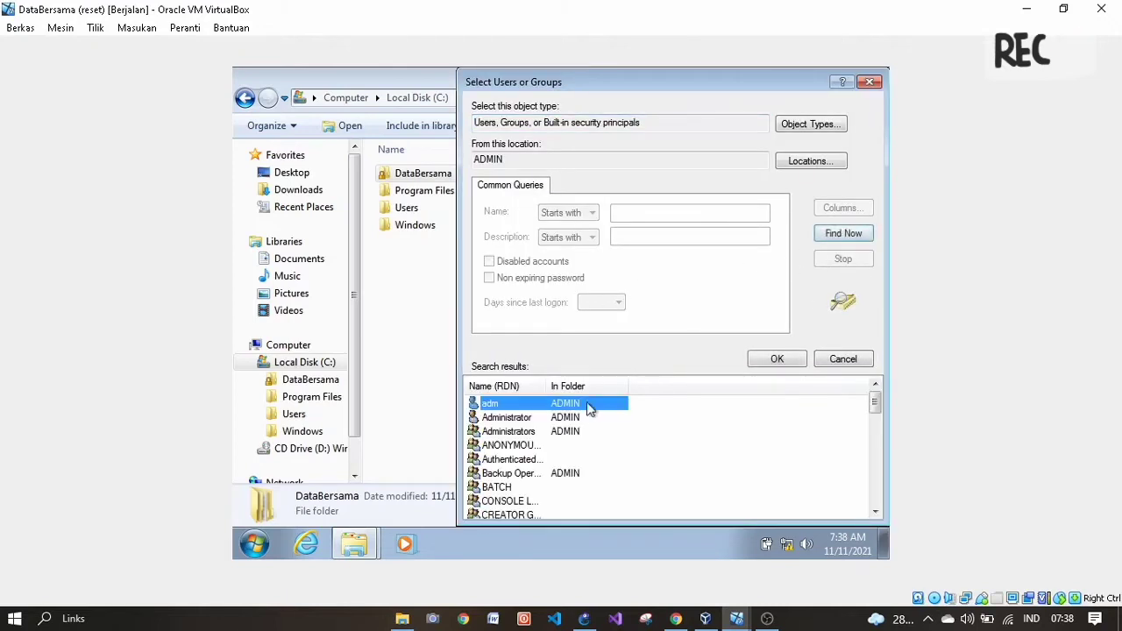
left_click(513, 461)
left_click(789, 359)
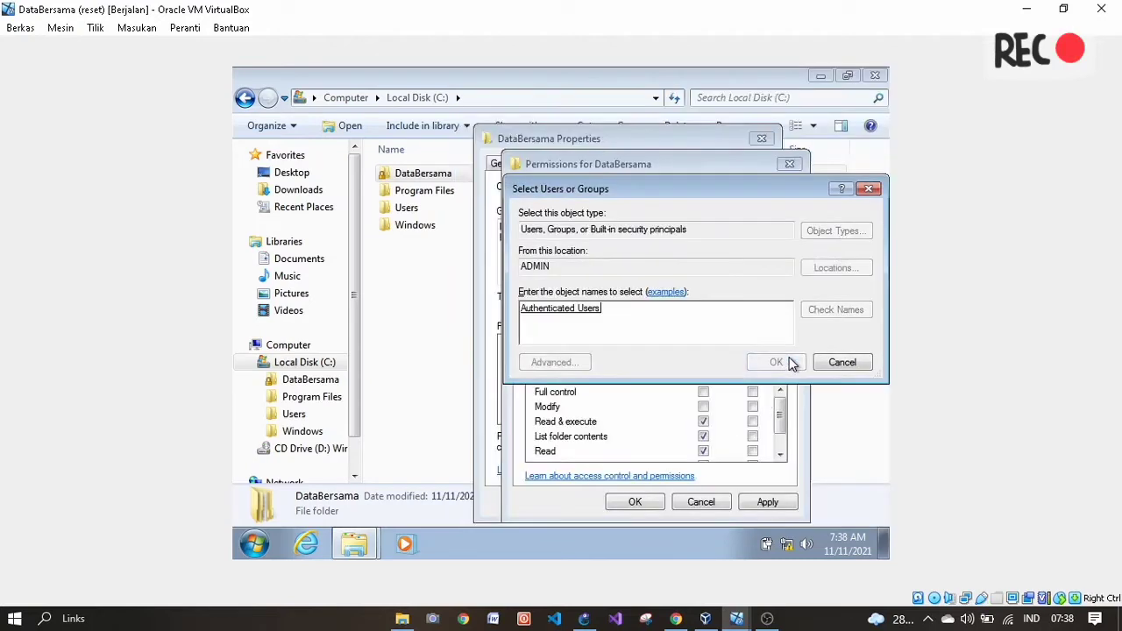
left_click(778, 366)
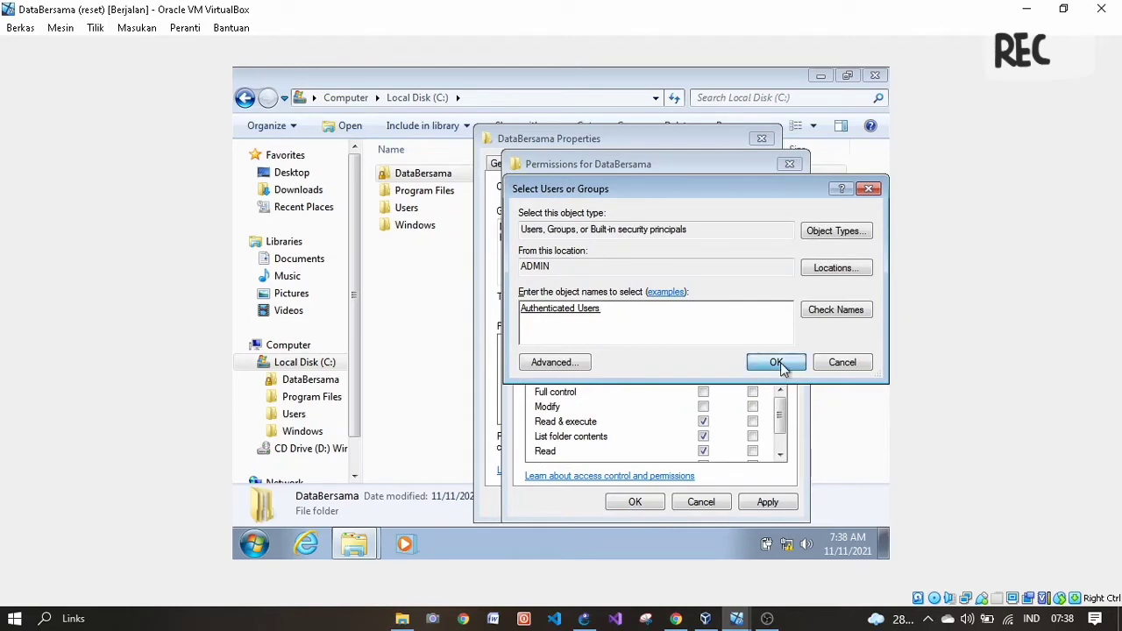
- Check the page 4 Databersama permission screenshots in the PDF, then return to the VM
left_click(689, 620)
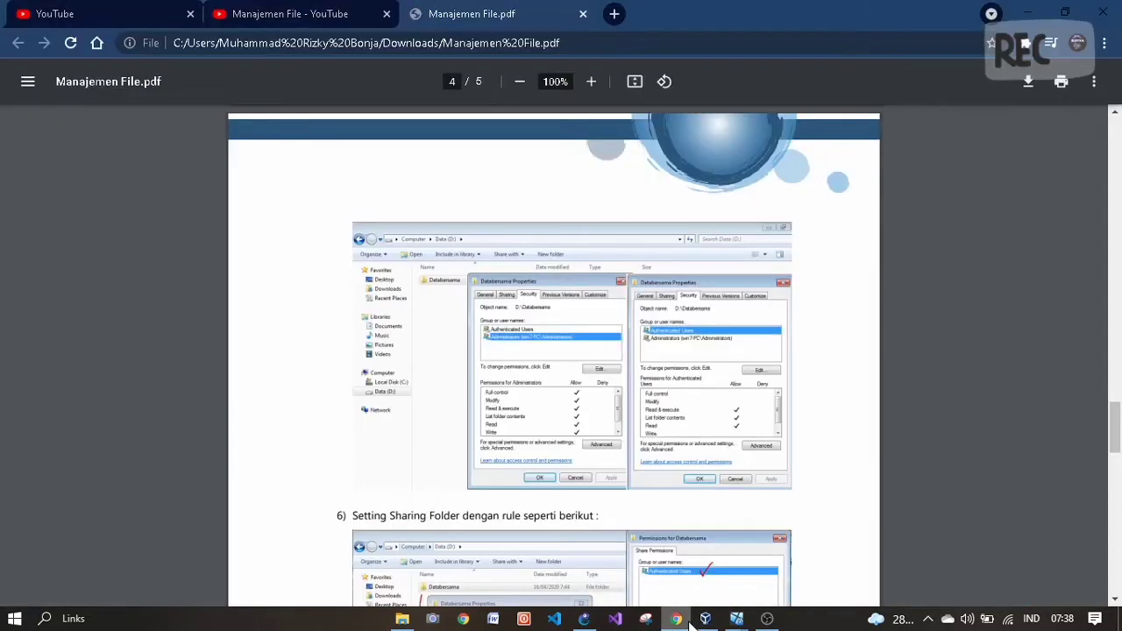
scroll(561, 349, "down", 1)
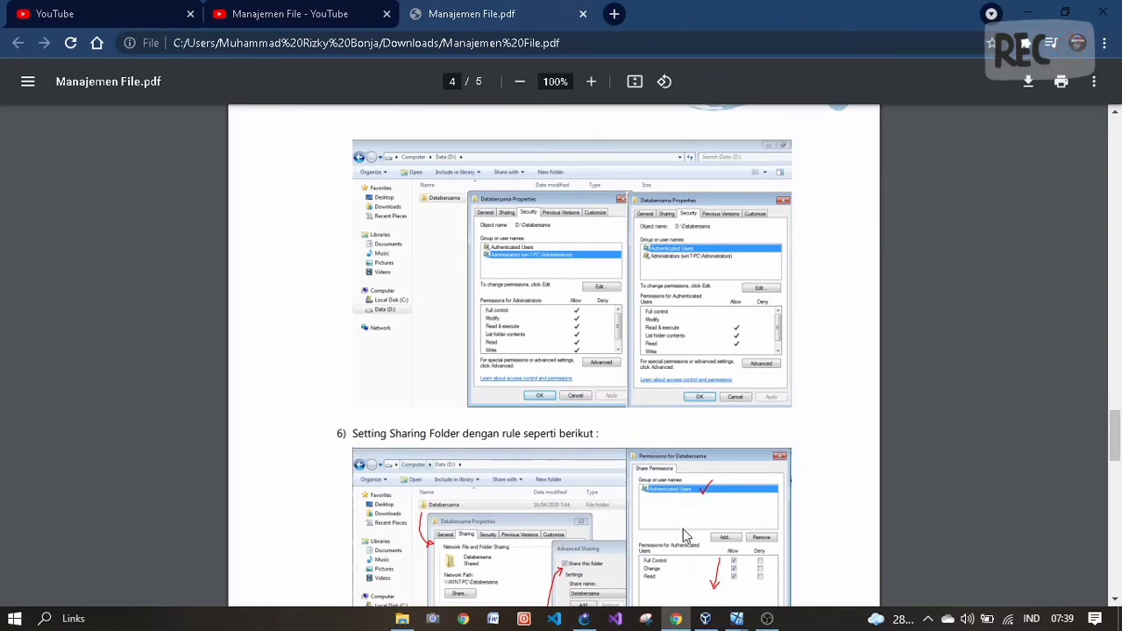
mouse_move(736, 619)
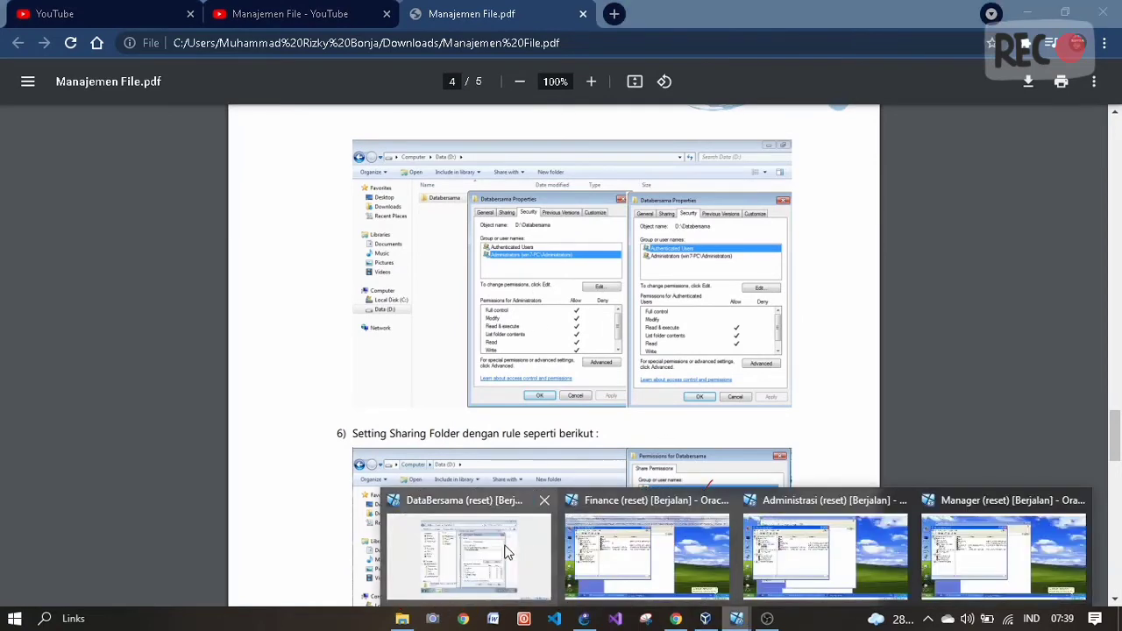
left_click(508, 549)
- Allow Administrators Full control on DataBersama, apply it, and compare Authenticated Users against the PDF
left_click(619, 254)
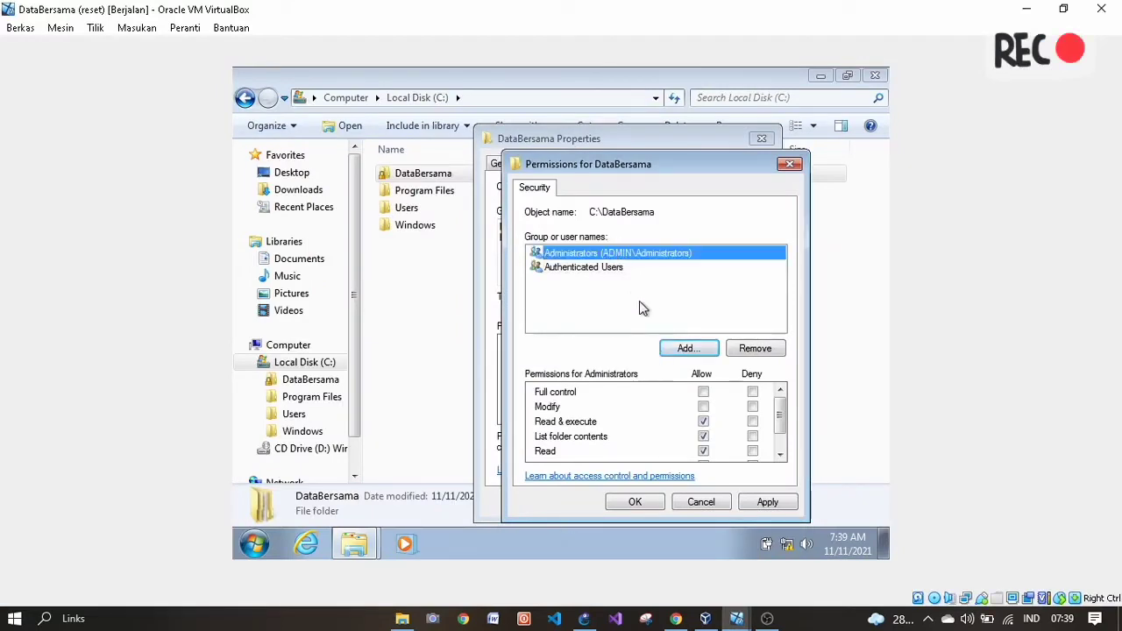
left_click(704, 392)
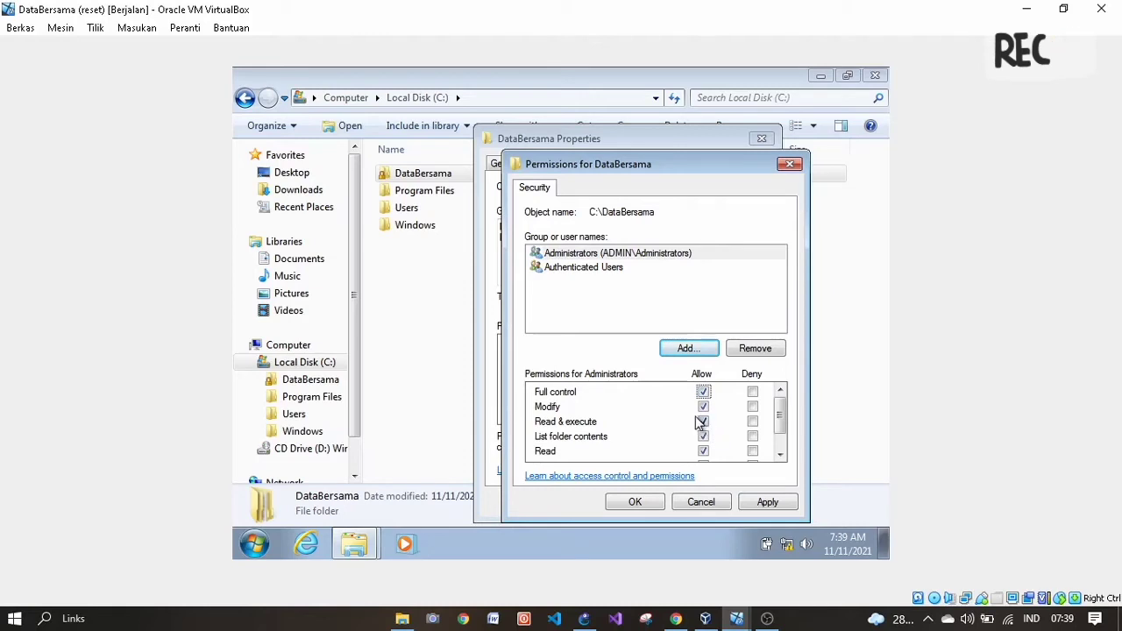
left_click(771, 503)
left_click(602, 252)
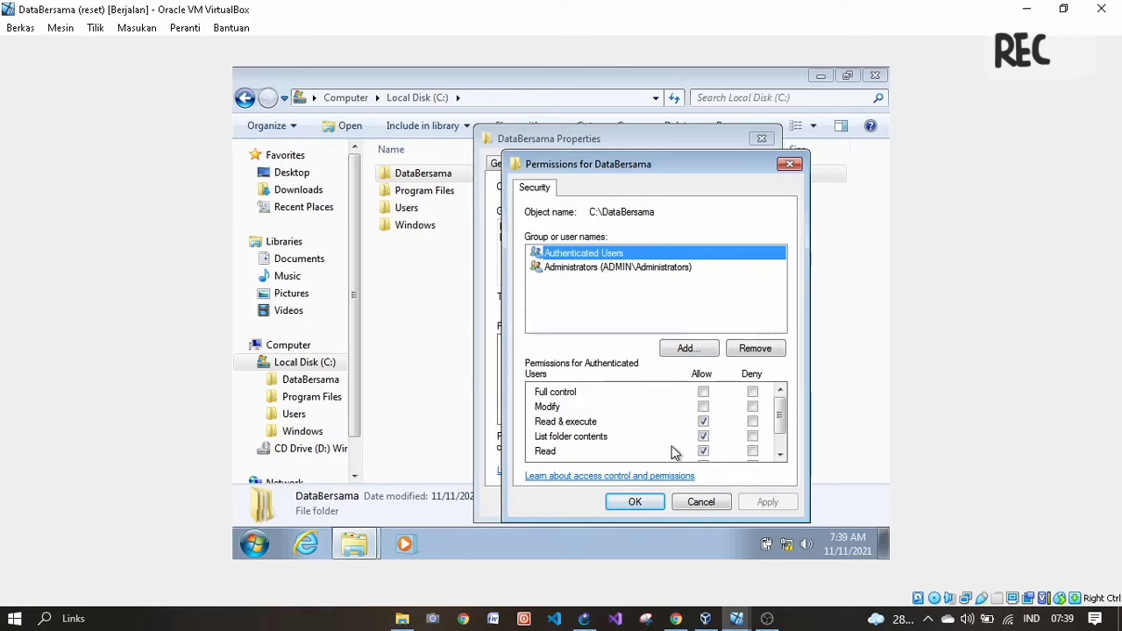
mouse_move(676, 618)
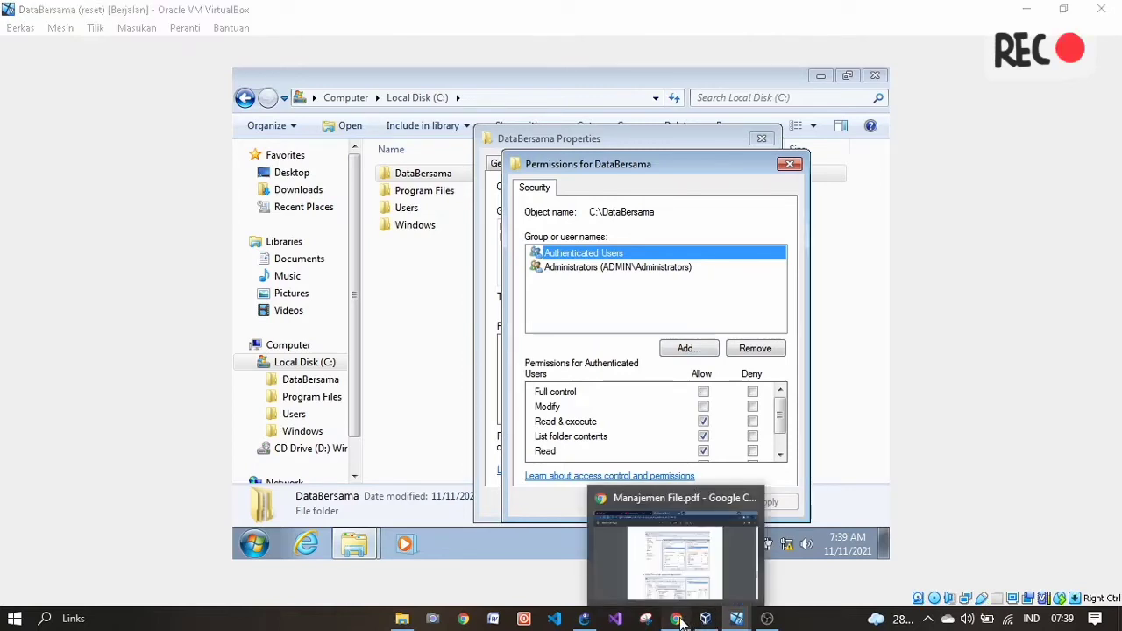
left_click(677, 511)
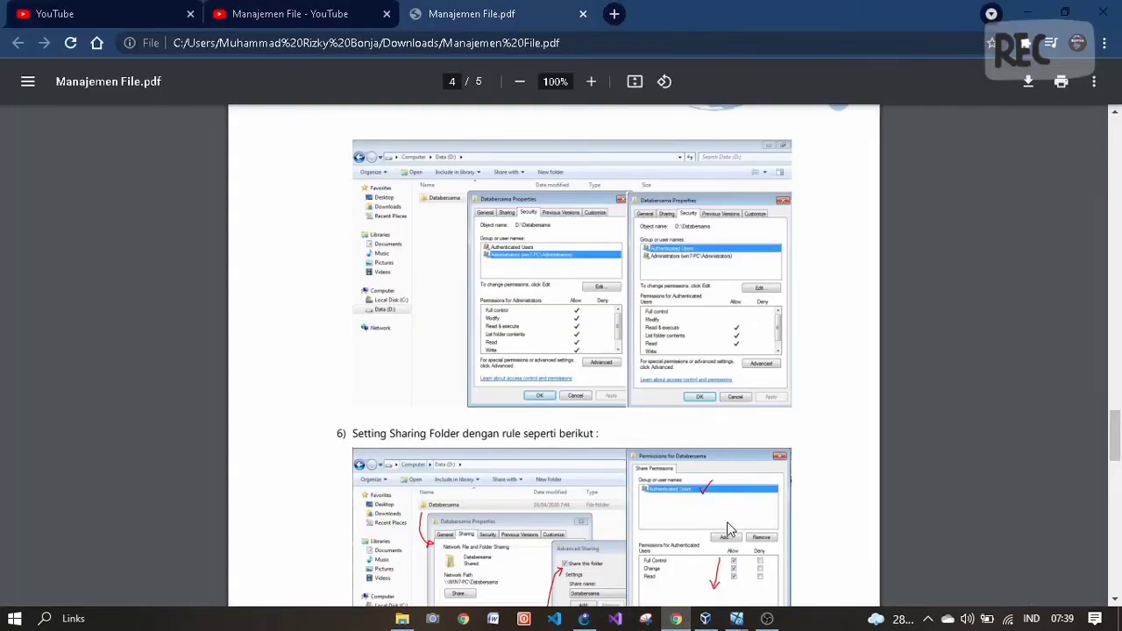
mouse_move(737, 618)
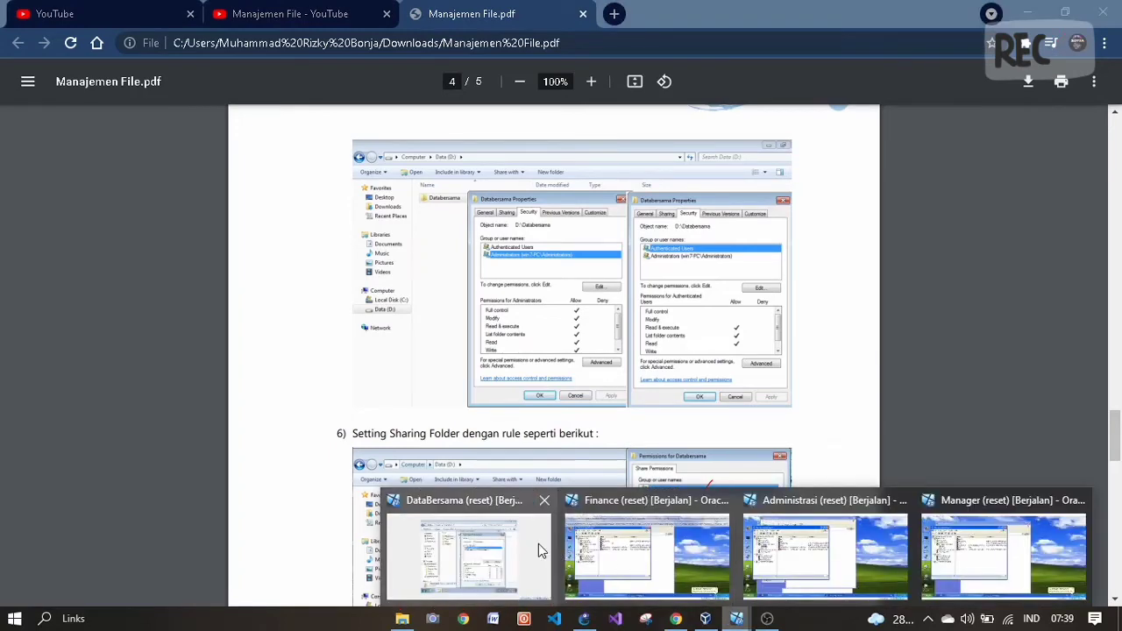
left_click(544, 550)
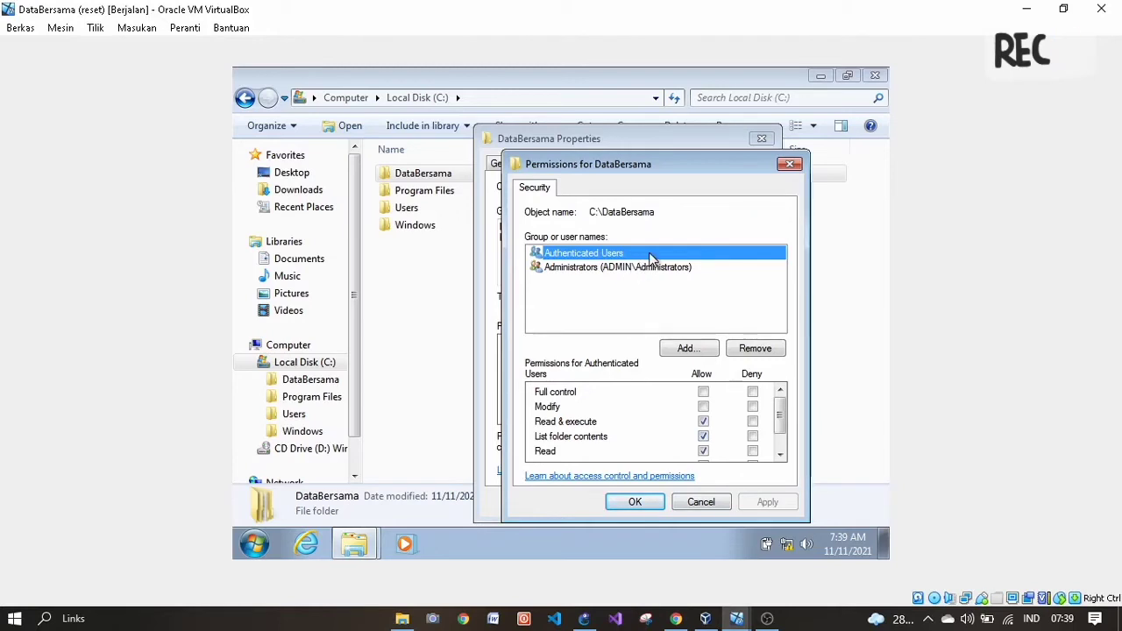
- Close DataBersama's permission and properties dialogs and review the page 3 security table
left_click(653, 502)
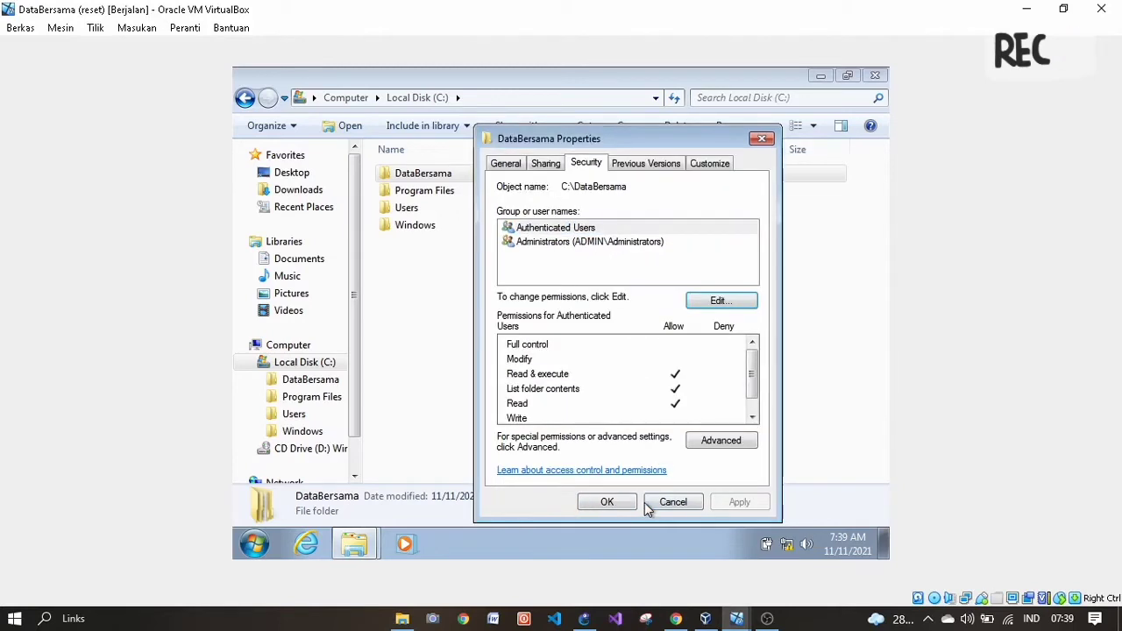
left_click(628, 502)
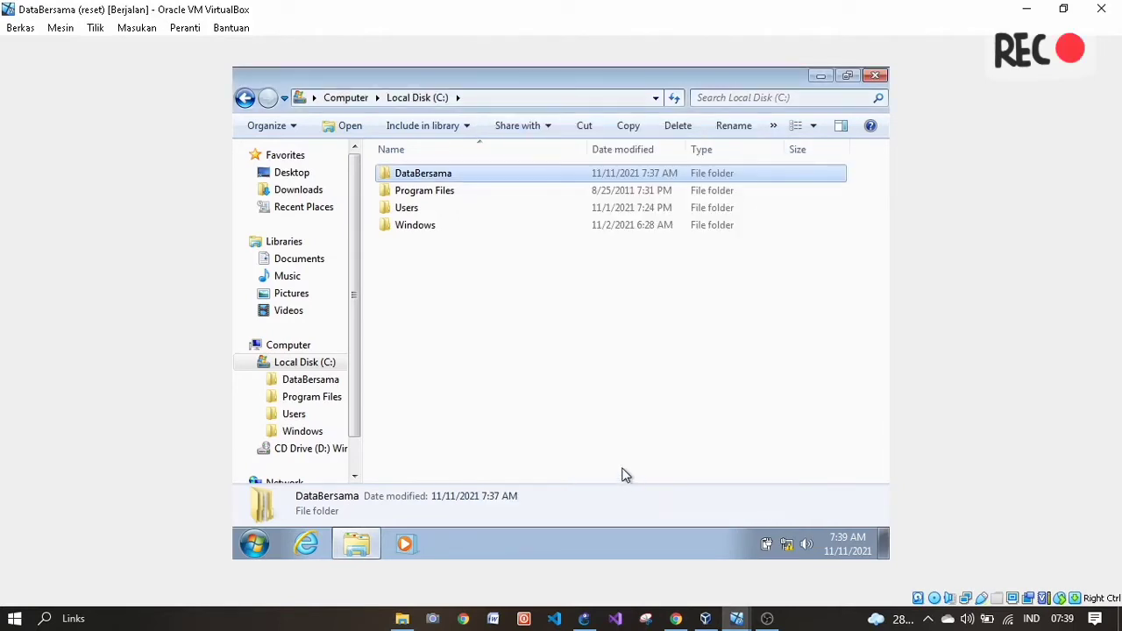
left_click(680, 619)
scroll(552, 443, "down", 2)
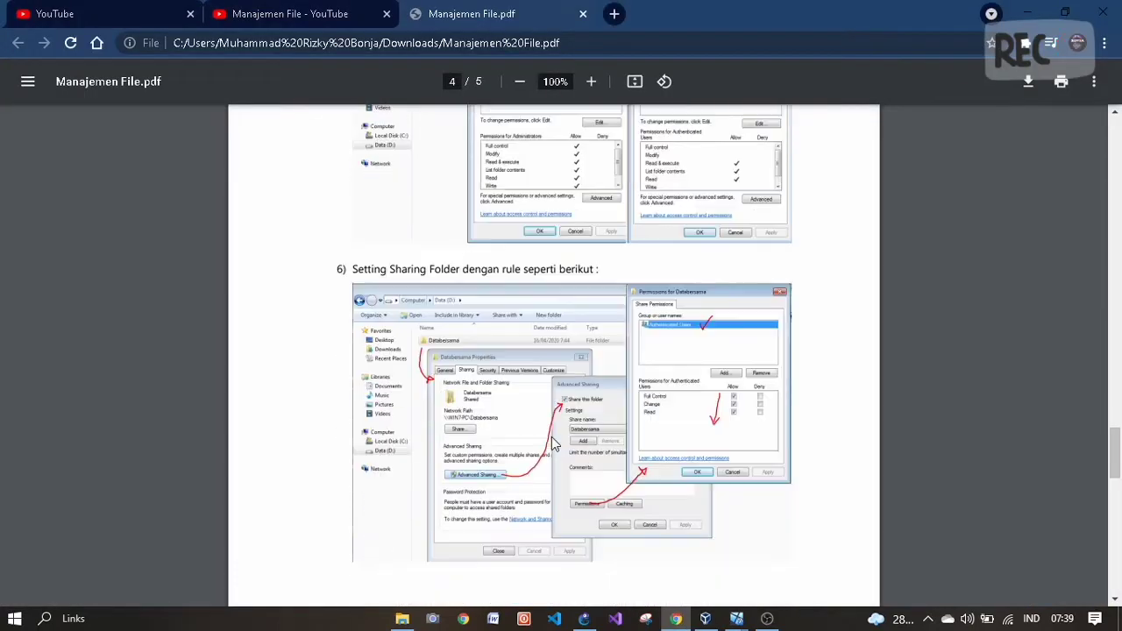
scroll(552, 442, "up", 2)
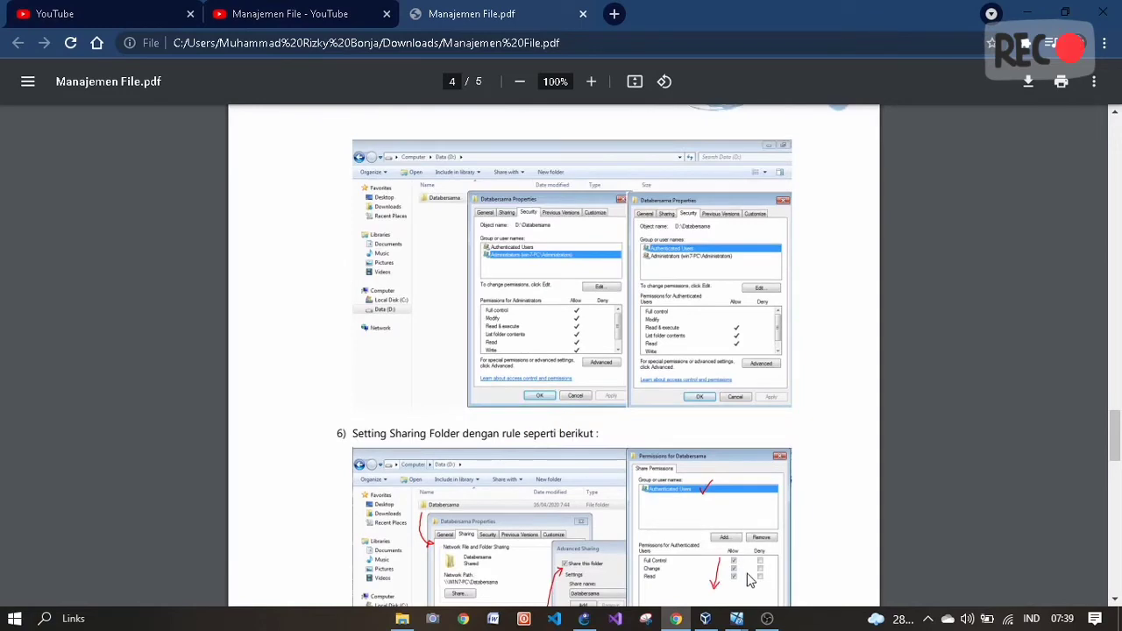
mouse_move(736, 619)
scroll(512, 314, "up", 6)
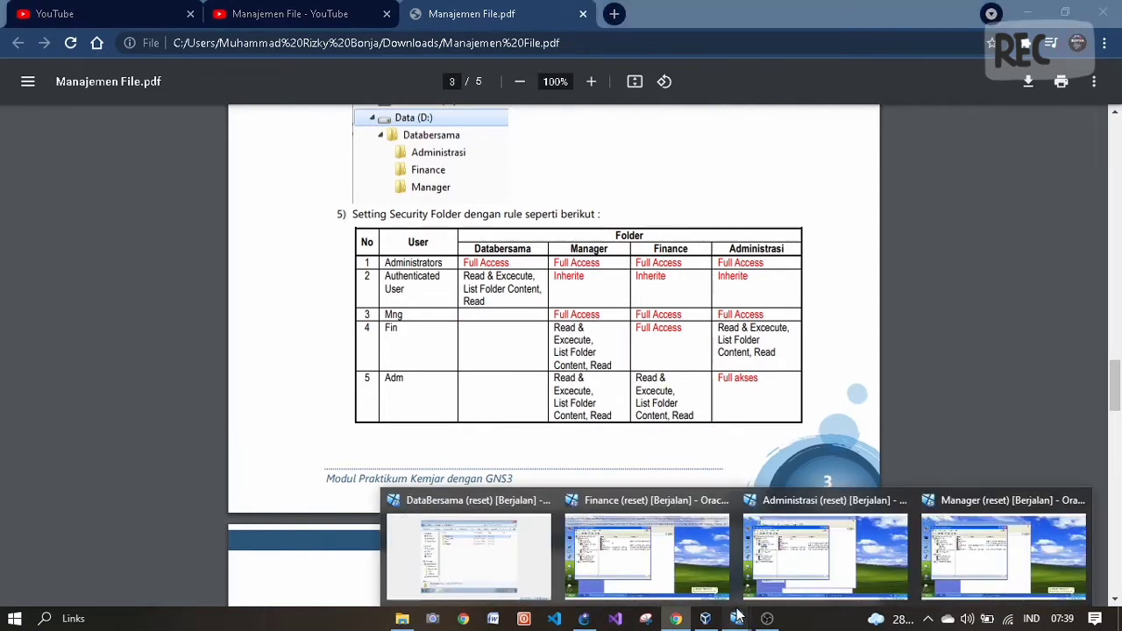
left_click(468, 558)
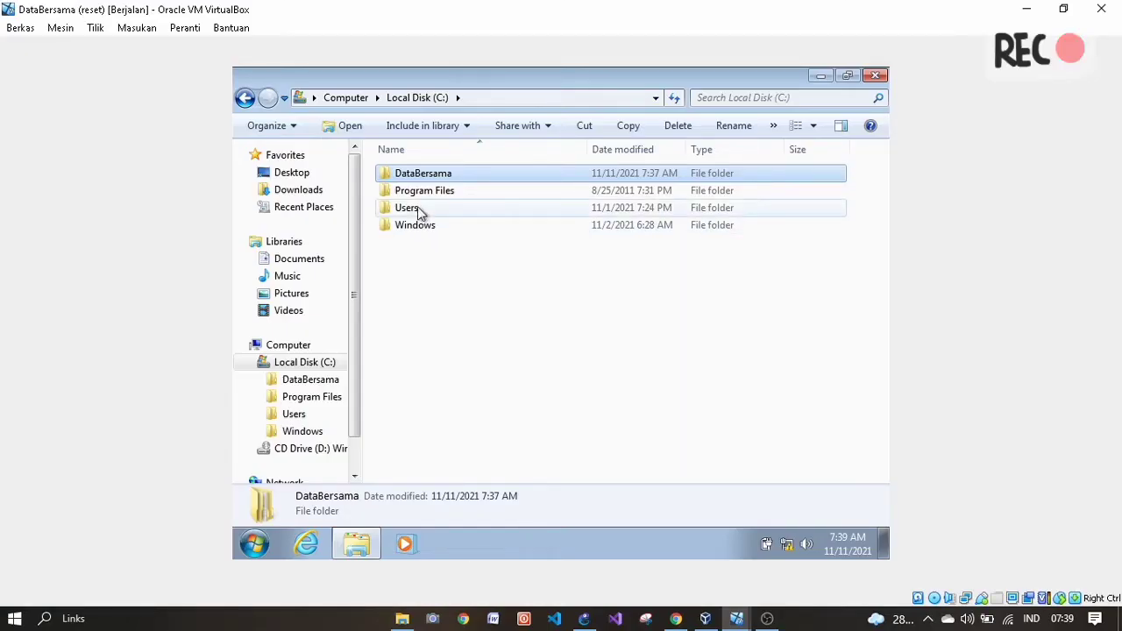
- Open the Administrasi folder's Security tab and compare it with the PDF's security table
double_click(414, 175)
left_click(419, 178)
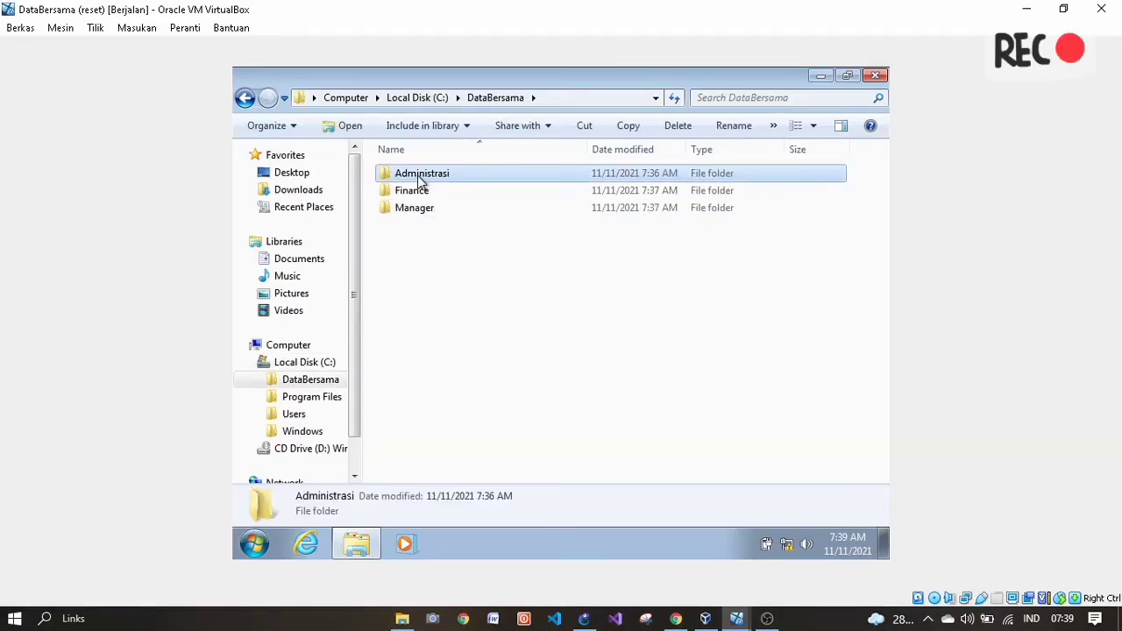
right_click(420, 178)
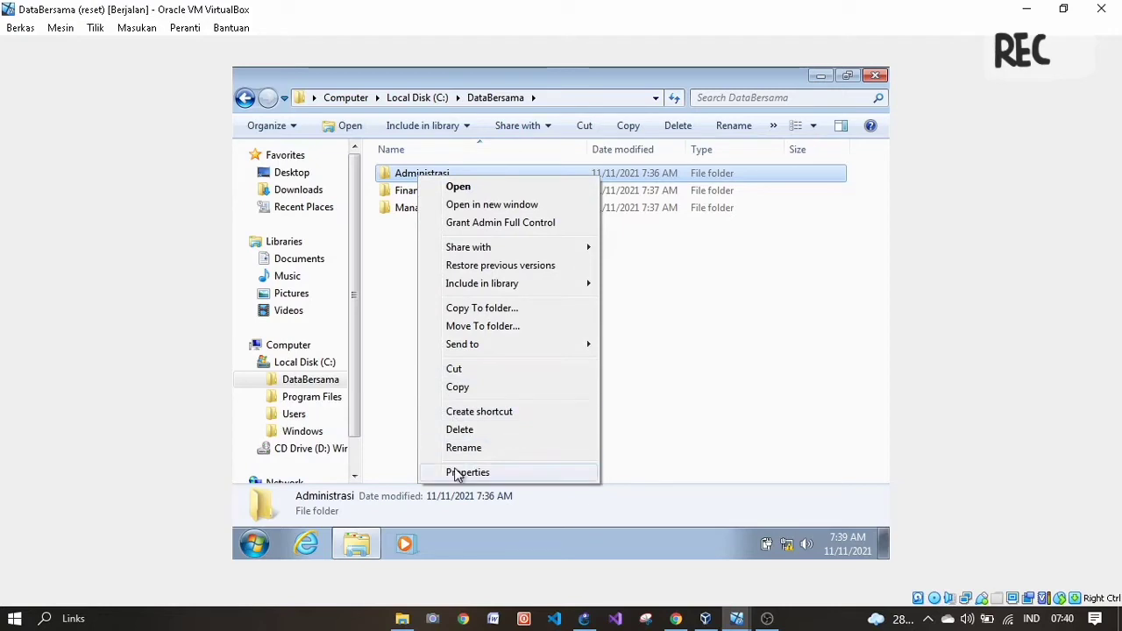
left_click(456, 472)
left_click(526, 163)
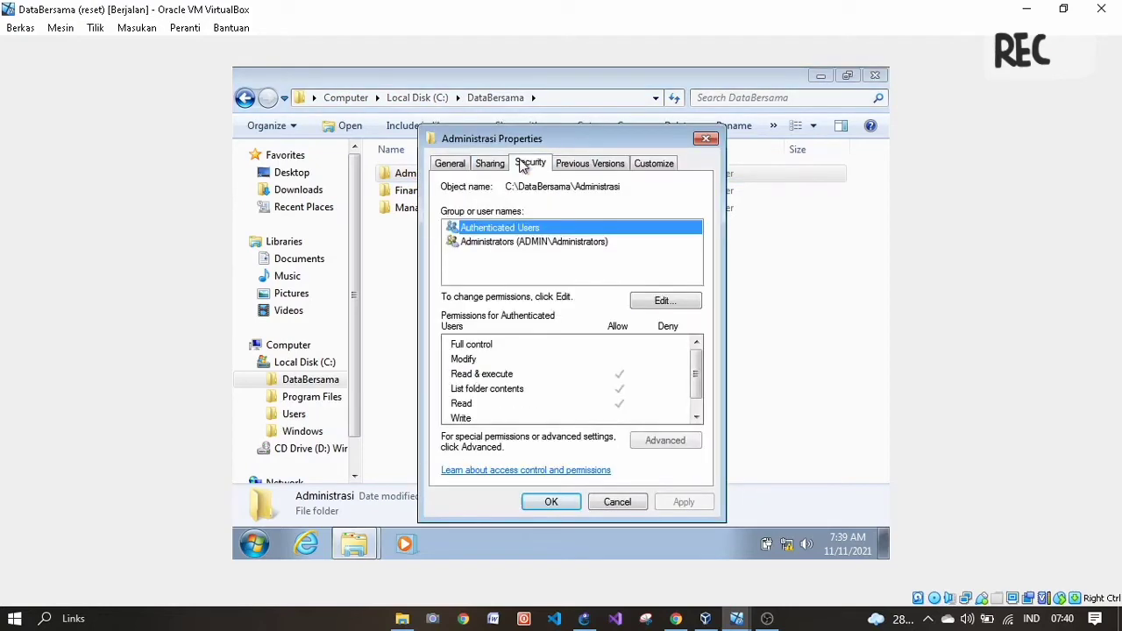
left_click(558, 274)
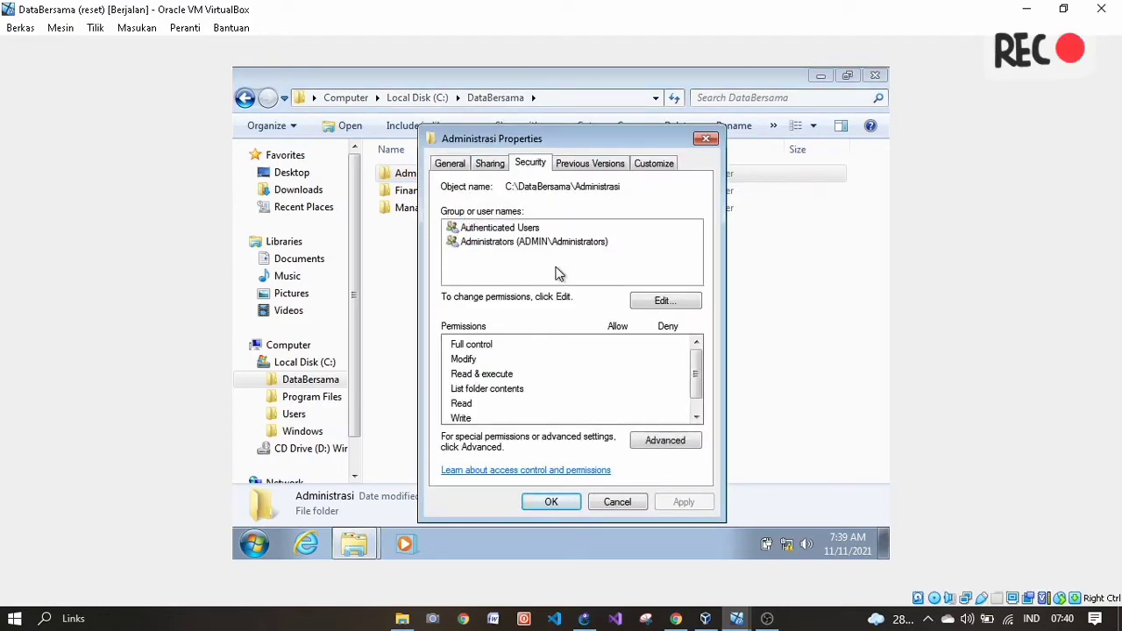
left_click(676, 618)
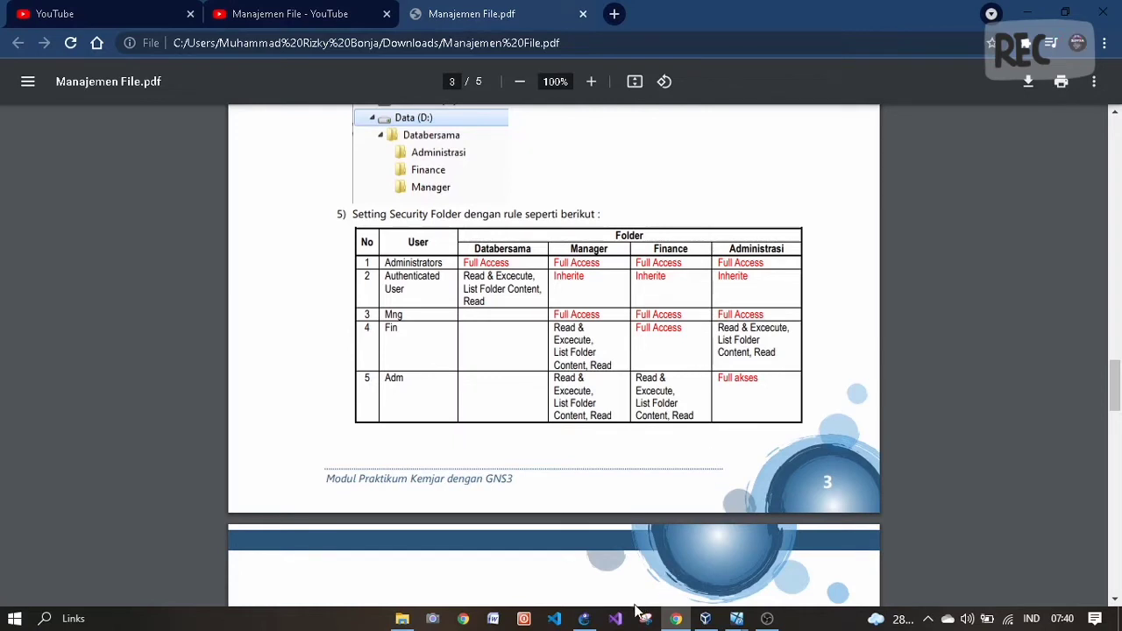
mouse_move(682, 624)
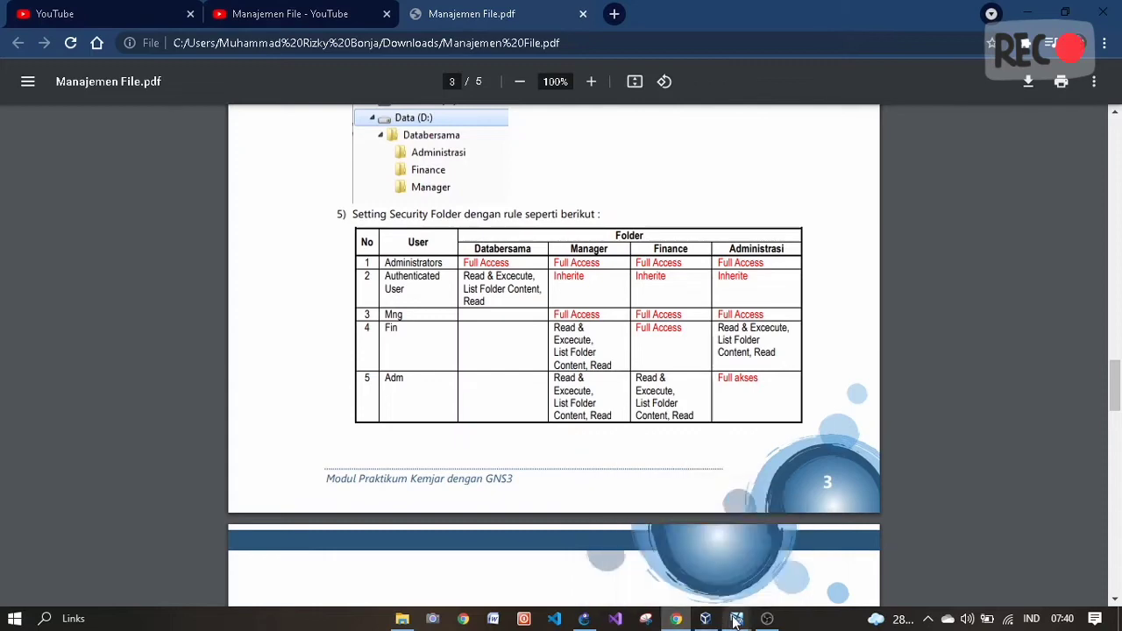
left_click(526, 566)
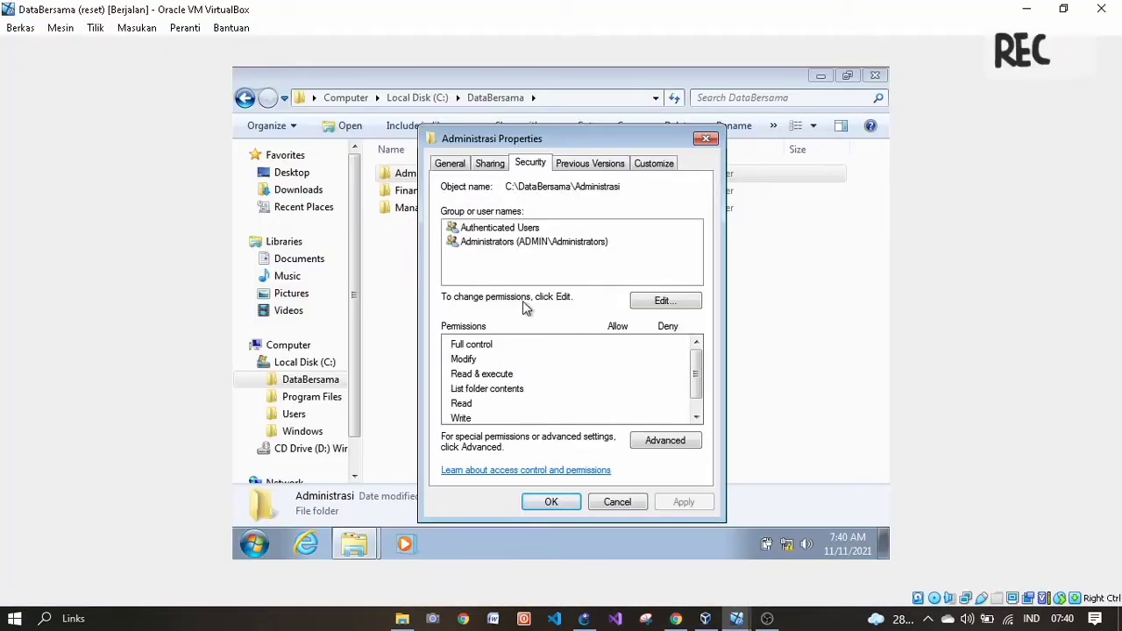
- Add user adm to Administrasi with Full control allowed, apply, and return to the PDF
left_click(661, 305)
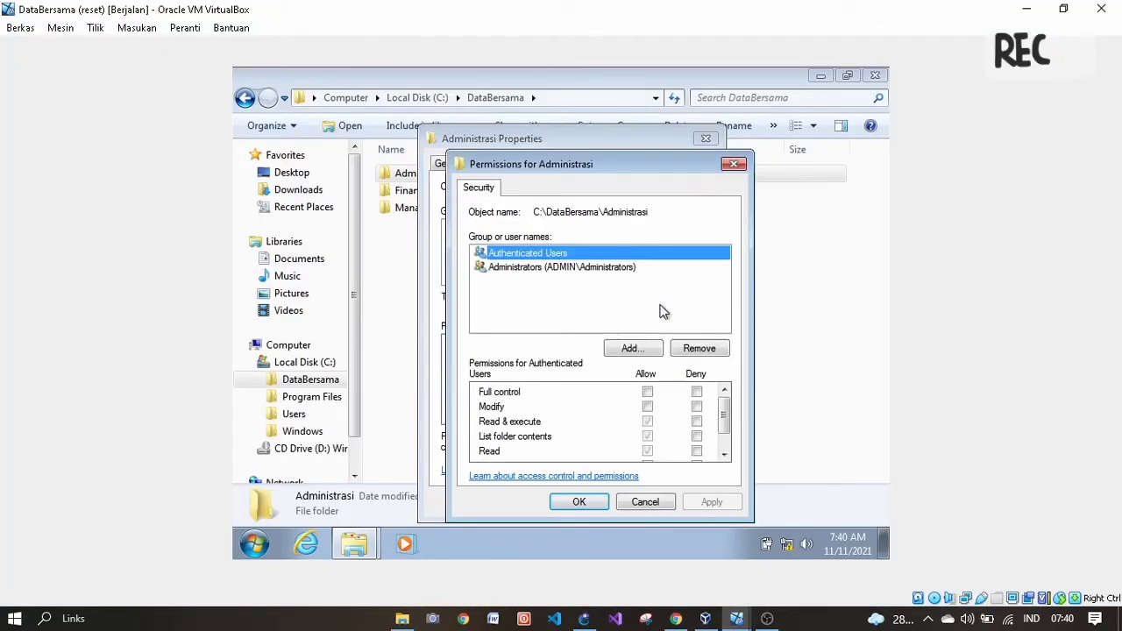
left_click(635, 349)
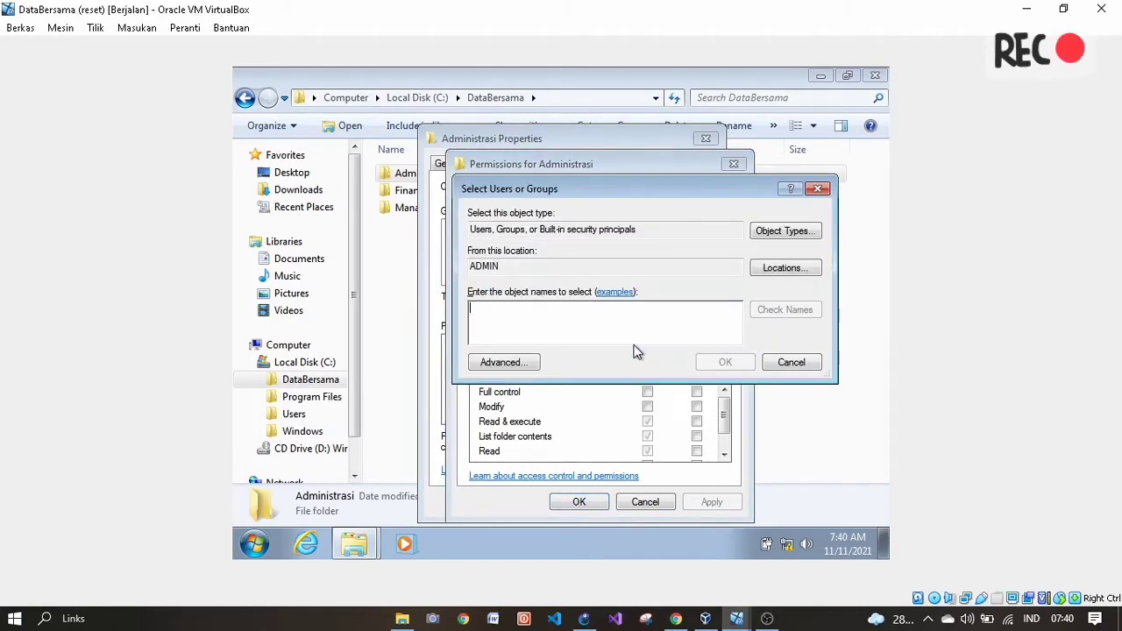
type("a")
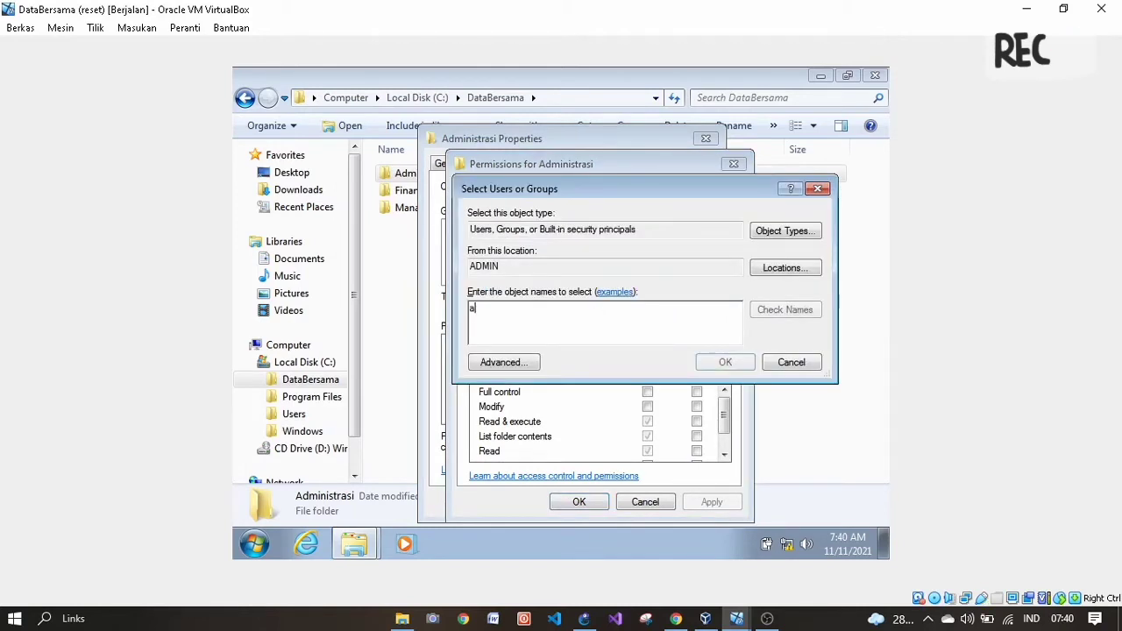
type("dm")
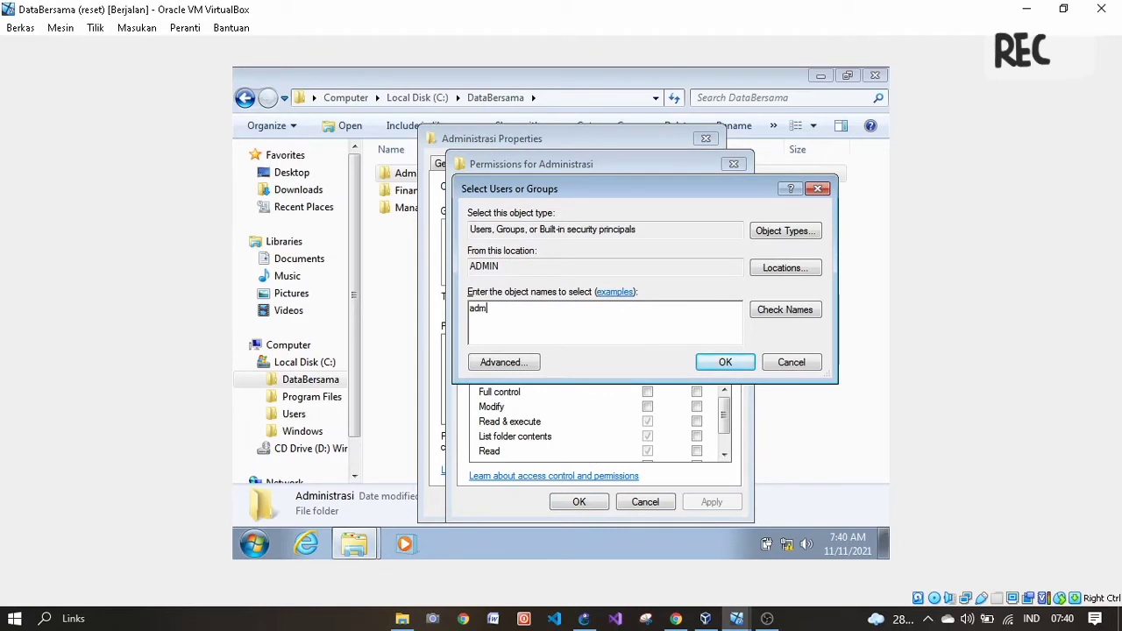
left_click(724, 363)
left_click(647, 393)
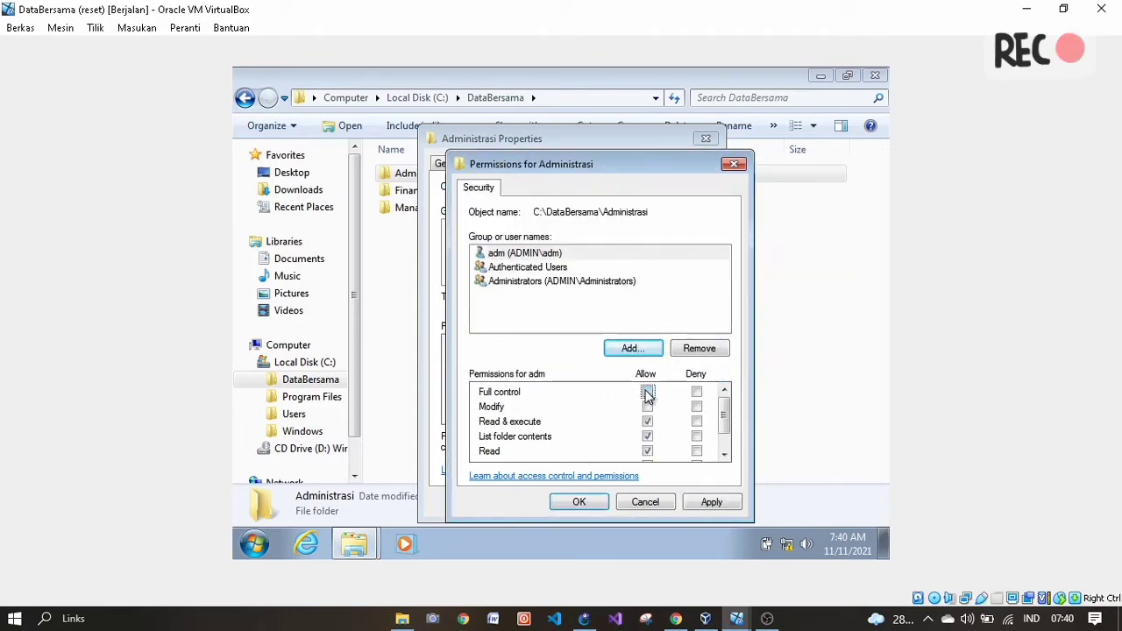
left_click(711, 504)
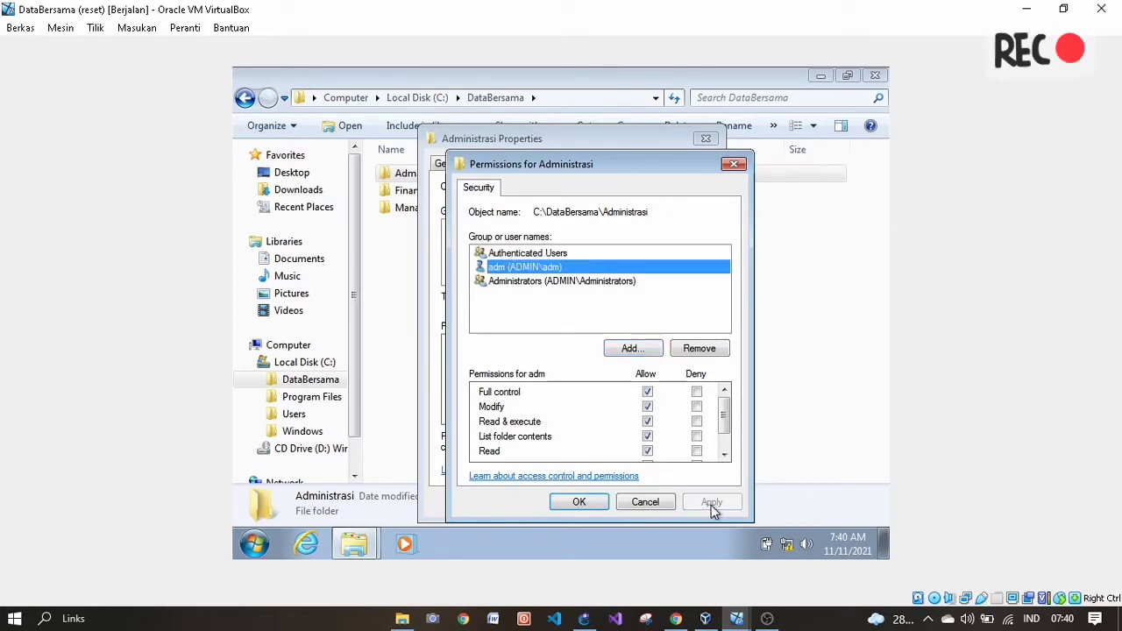
left_click(682, 620)
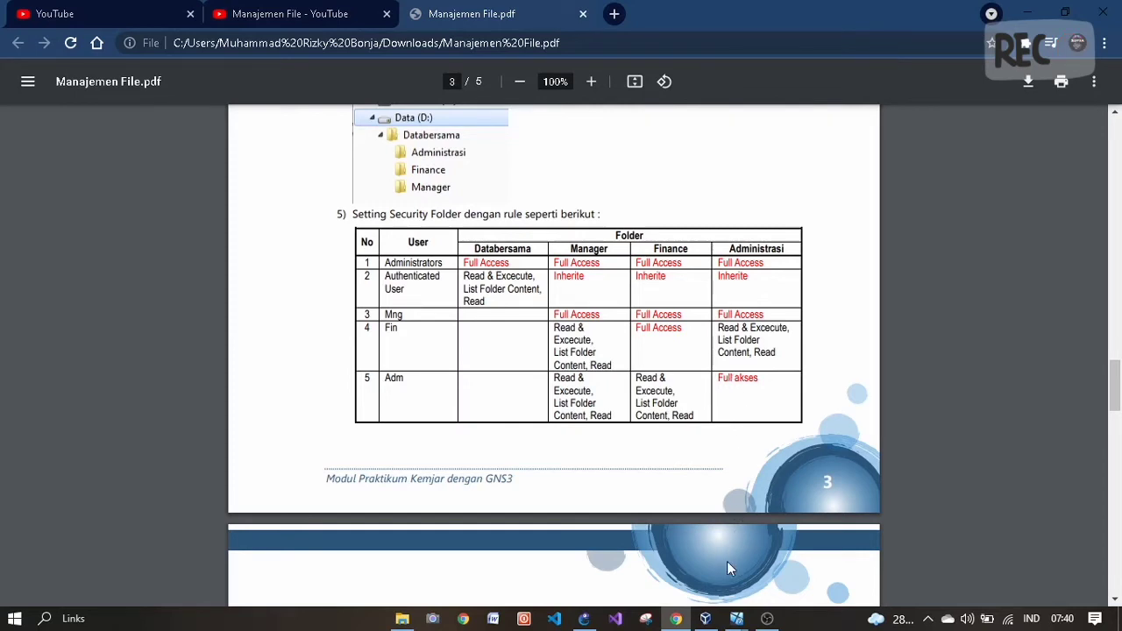
- Add user mng to Administrasi with Full control allowed, apply, and close its properties
mouse_move(736, 618)
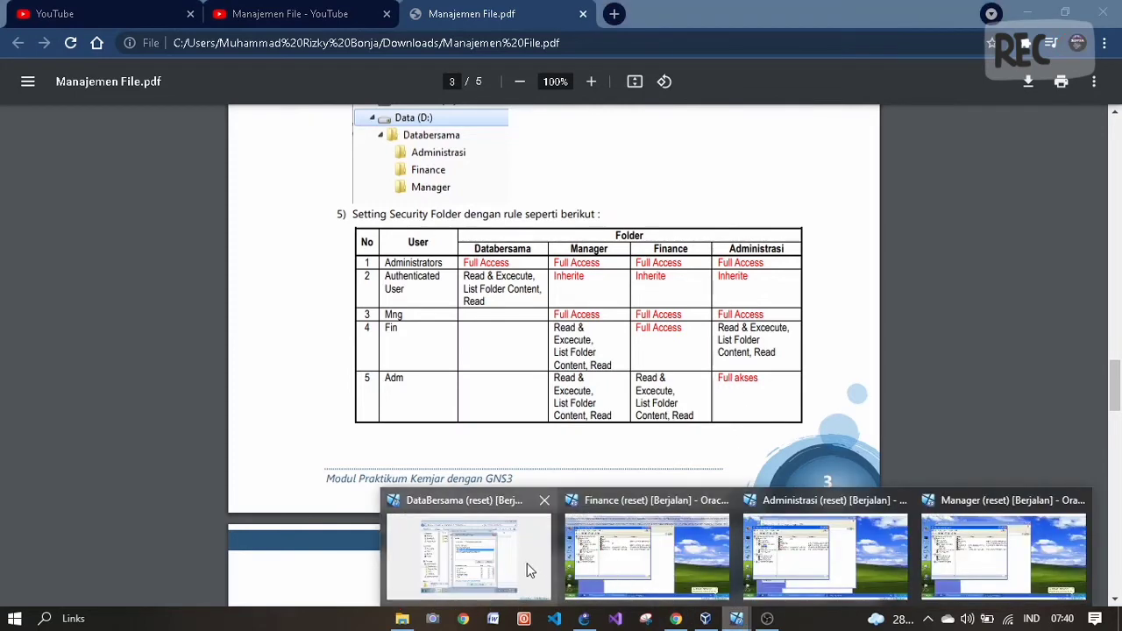
left_click(529, 570)
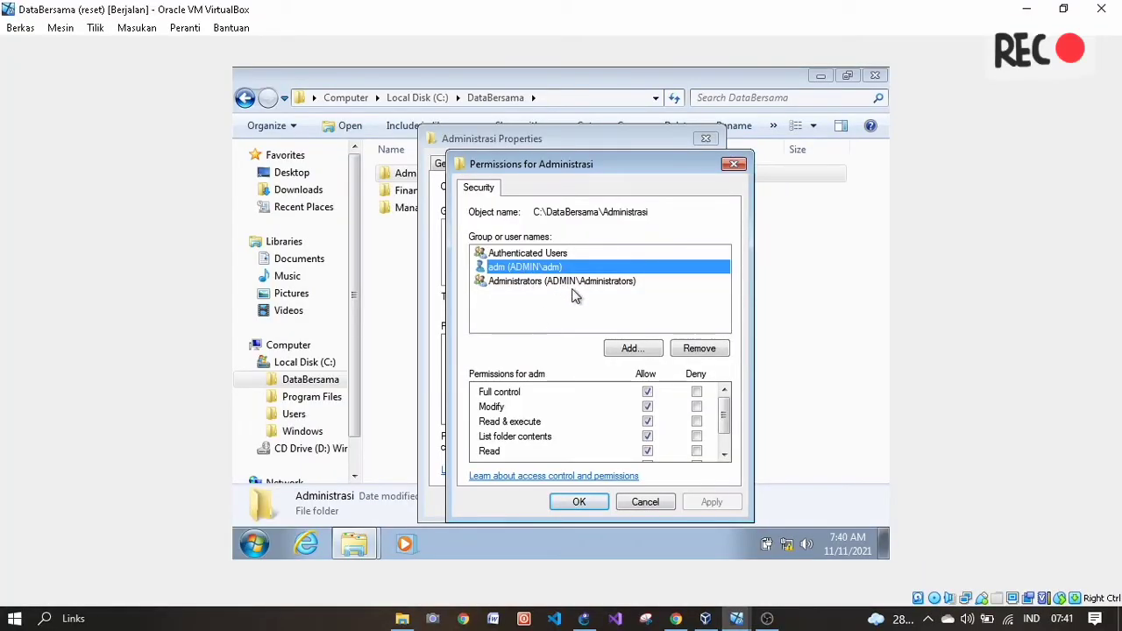
left_click(624, 349)
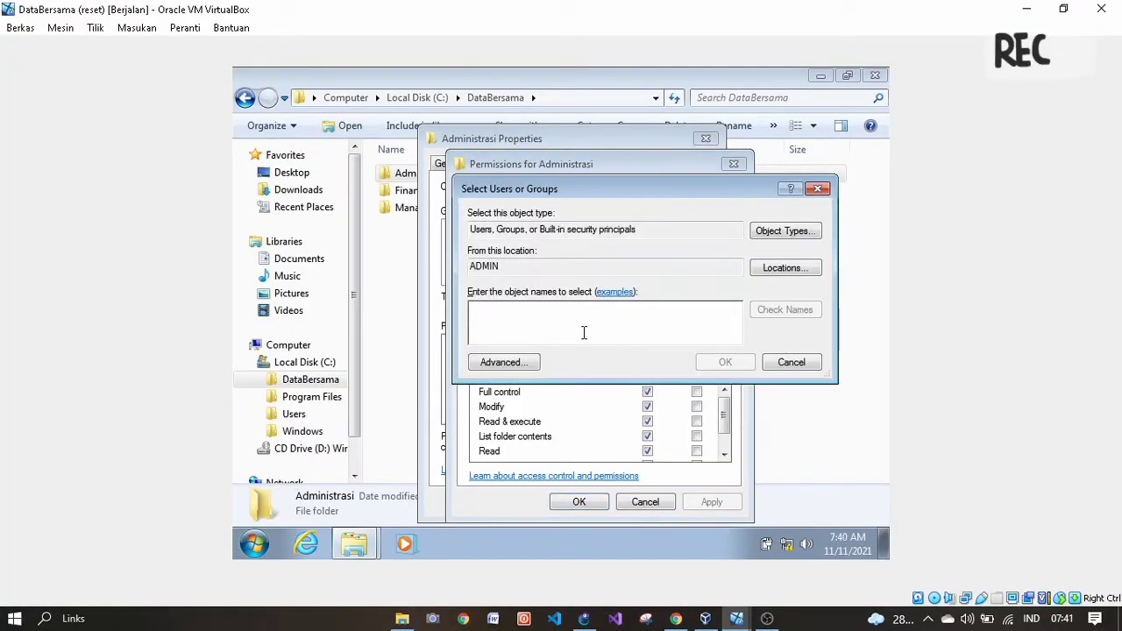
type("mng")
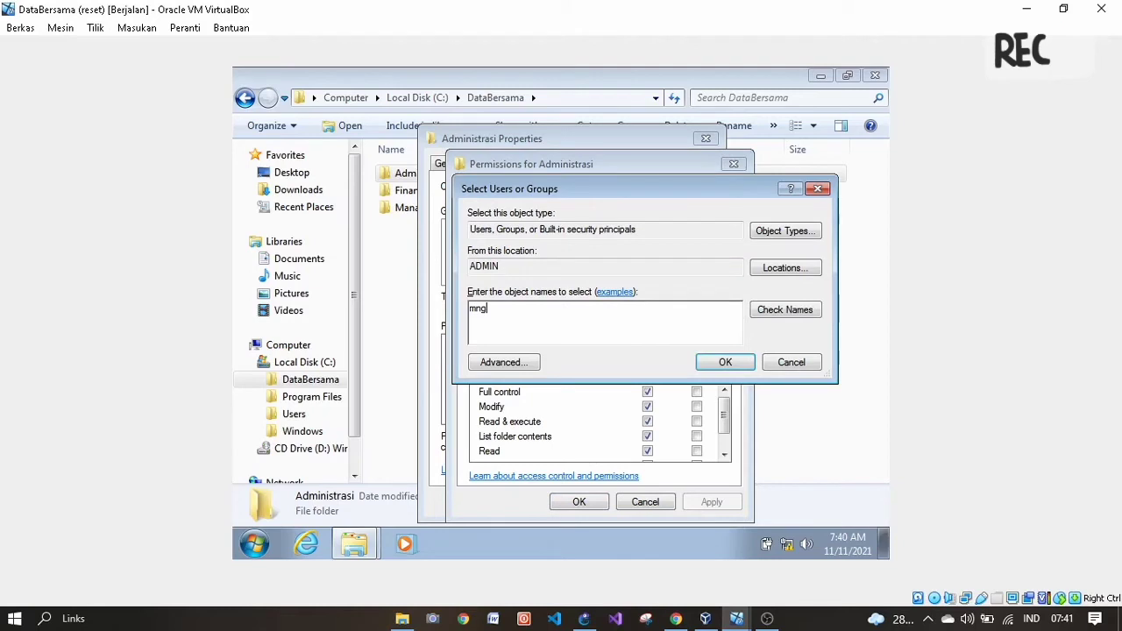
left_click(717, 365)
left_click(647, 392)
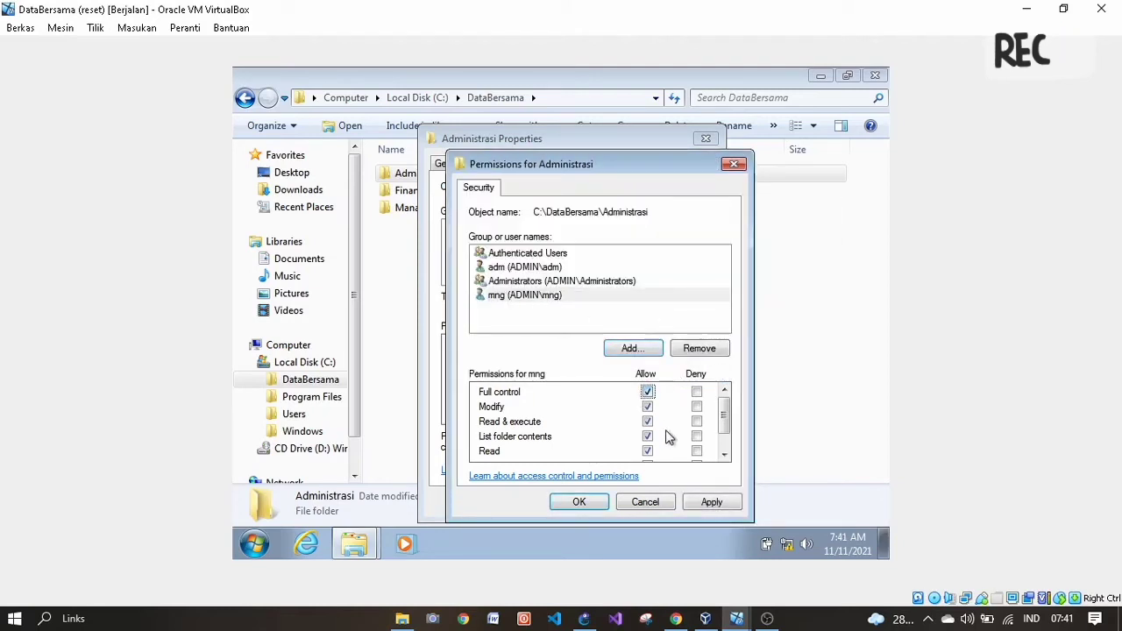
left_click(709, 506)
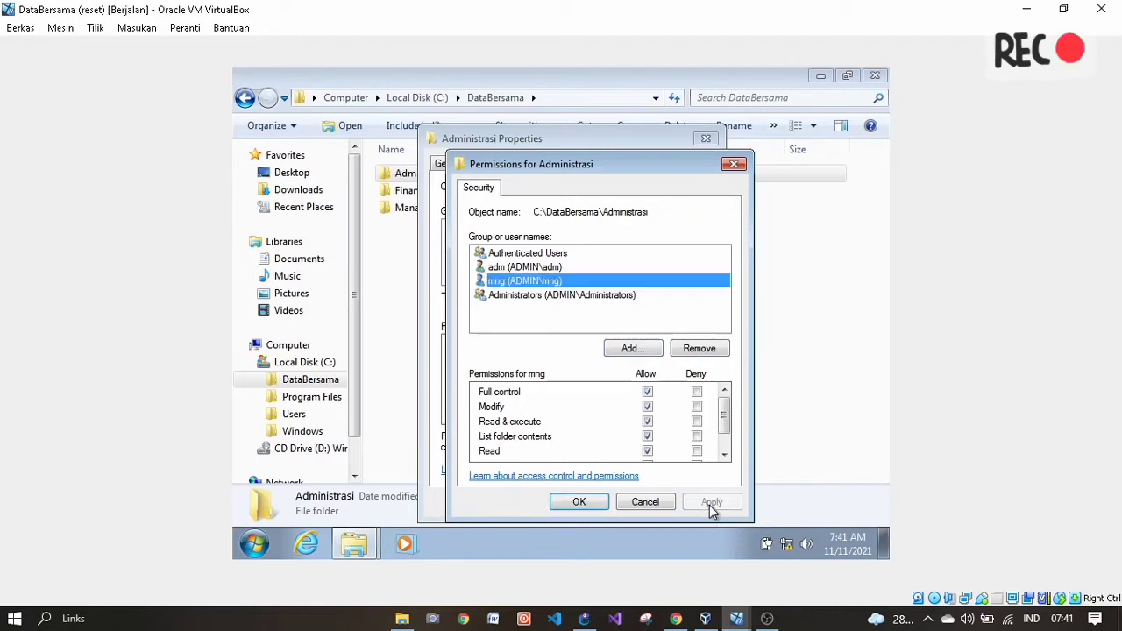
left_click(581, 502)
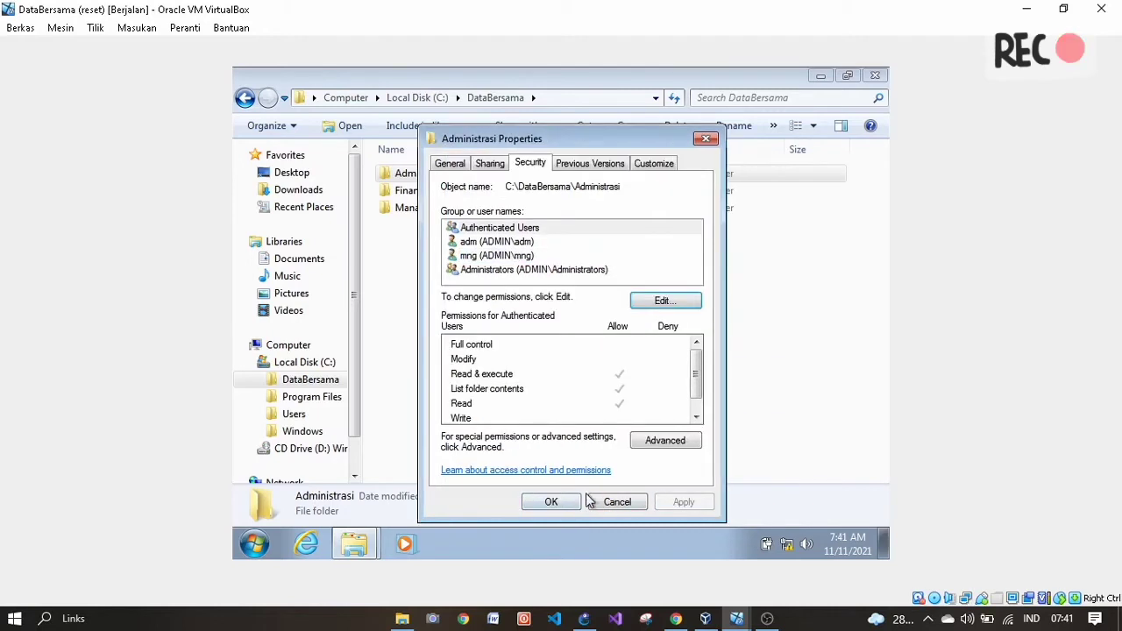
left_click(706, 137)
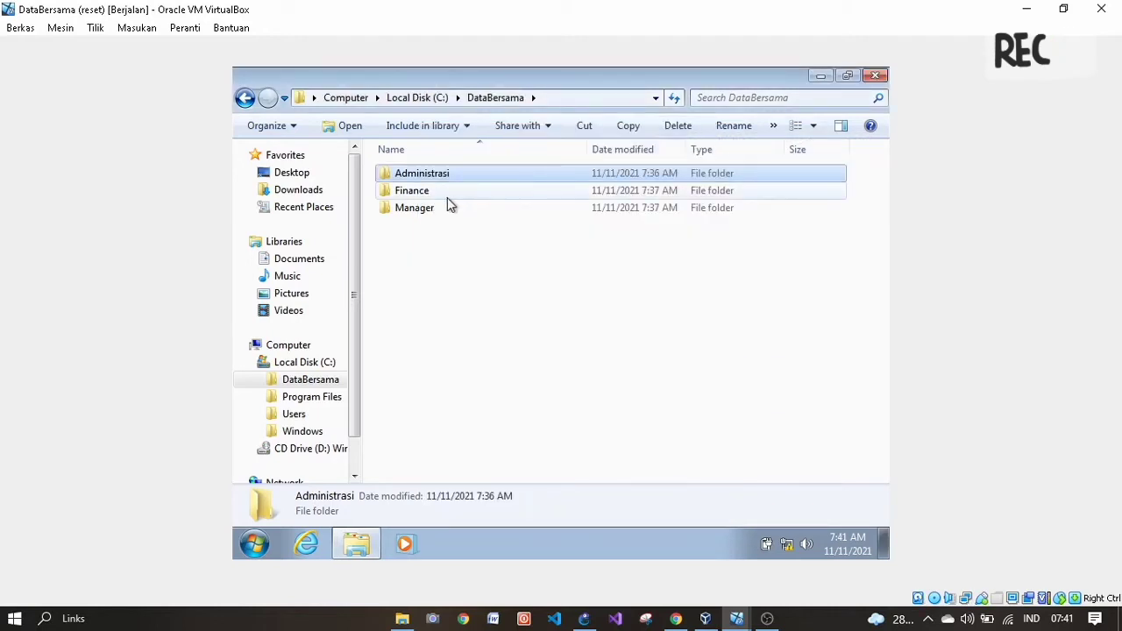
- Open the Finance folder's security permissions and add user fin with Full control allowed
right_click(445, 197)
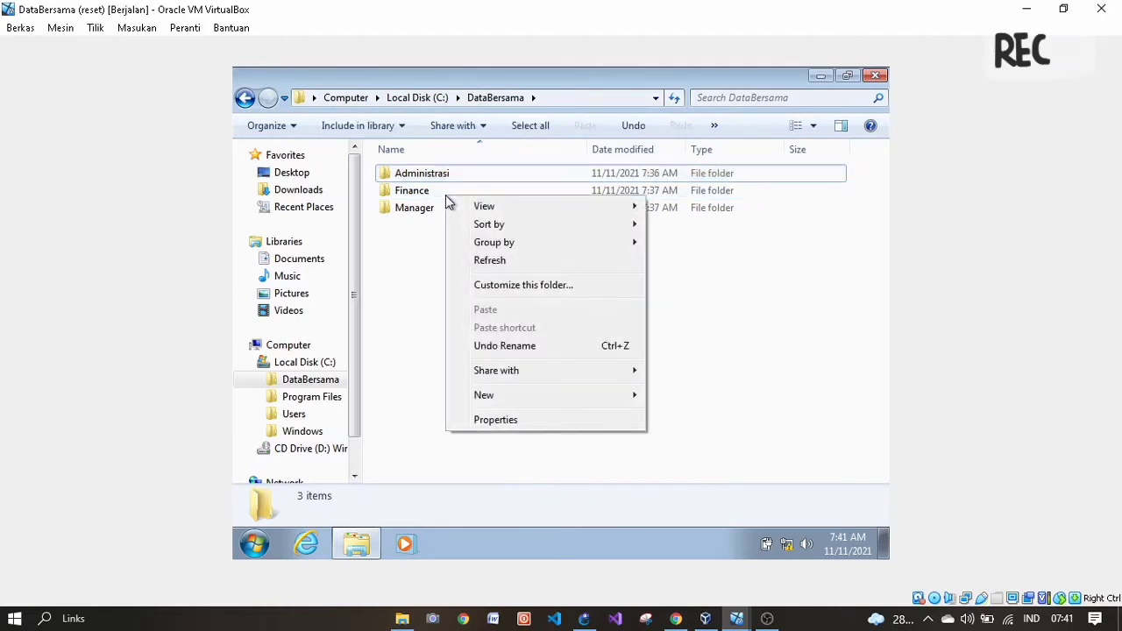
left_click(410, 198)
right_click(409, 198)
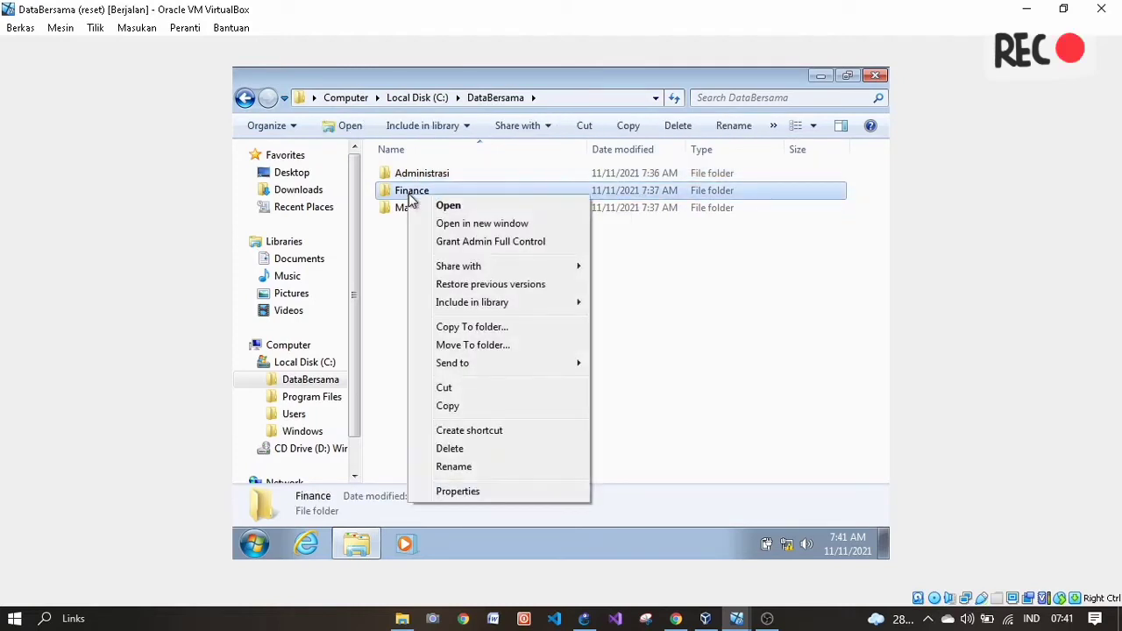
left_click(486, 493)
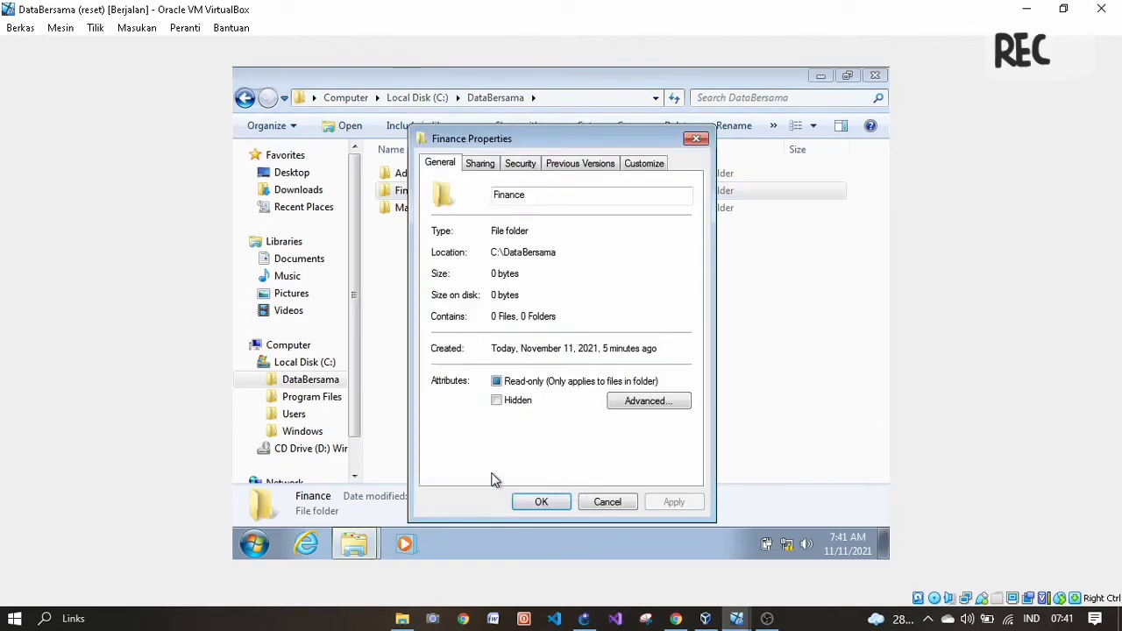
left_click(529, 167)
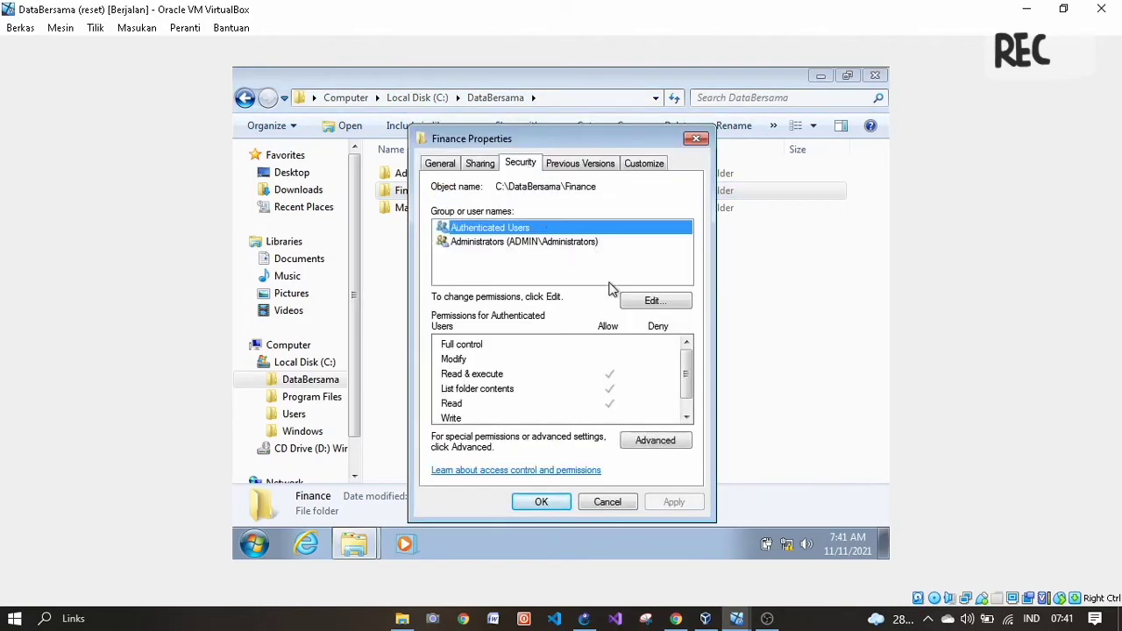
left_click(645, 301)
left_click(623, 348)
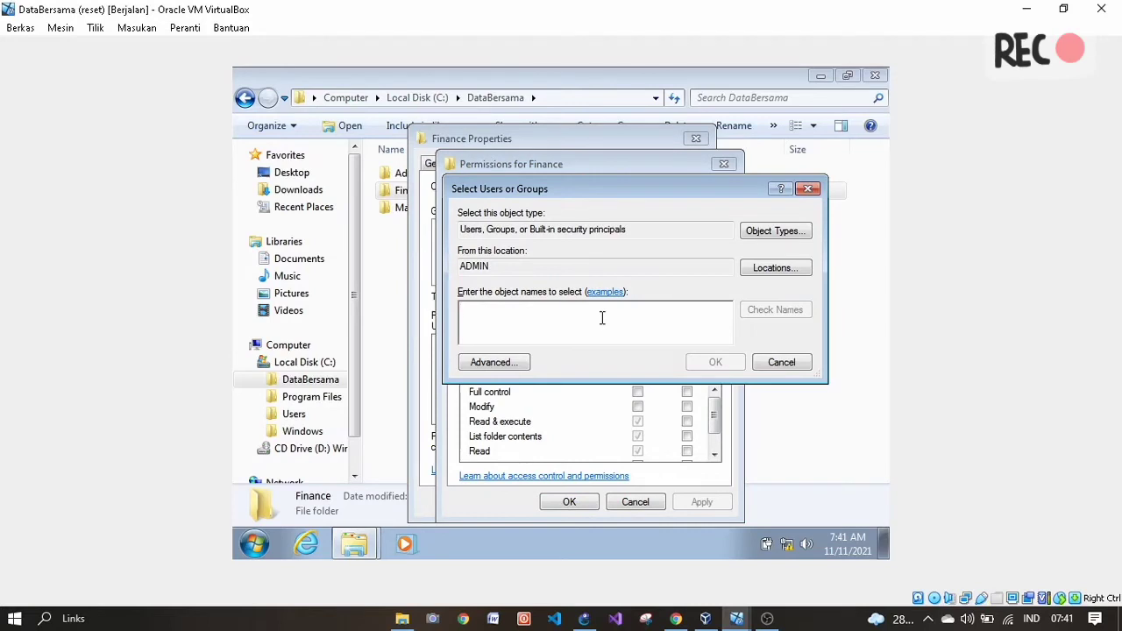
type("fin")
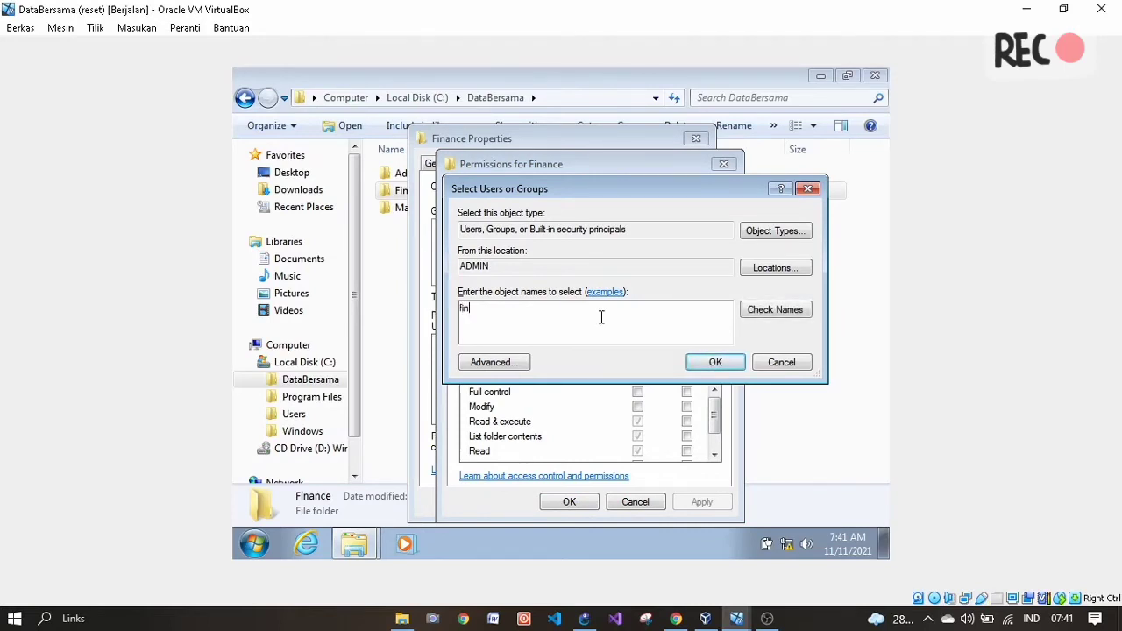
left_click(714, 362)
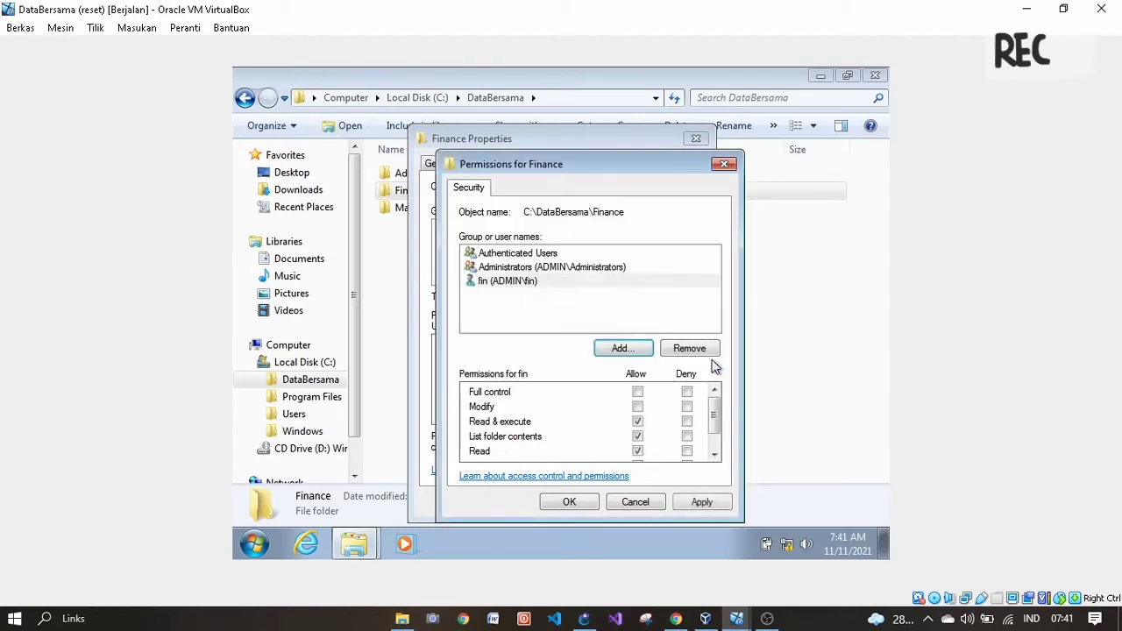
left_click(638, 393)
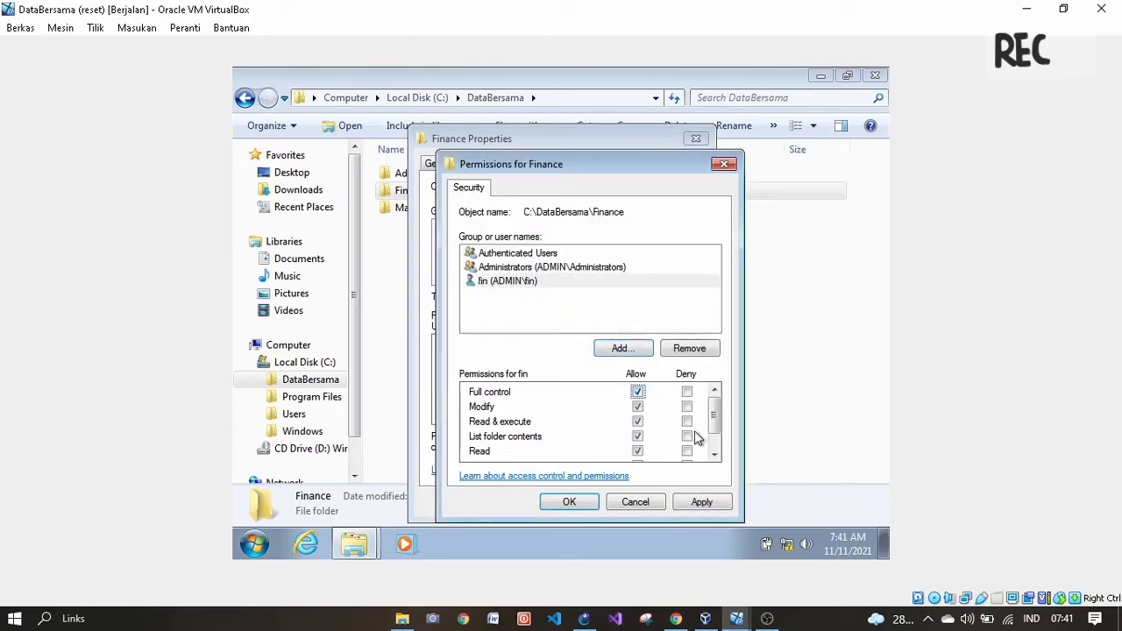
- Check the folder security table in the PDF, then return to the DataBersama VM
left_click(690, 620)
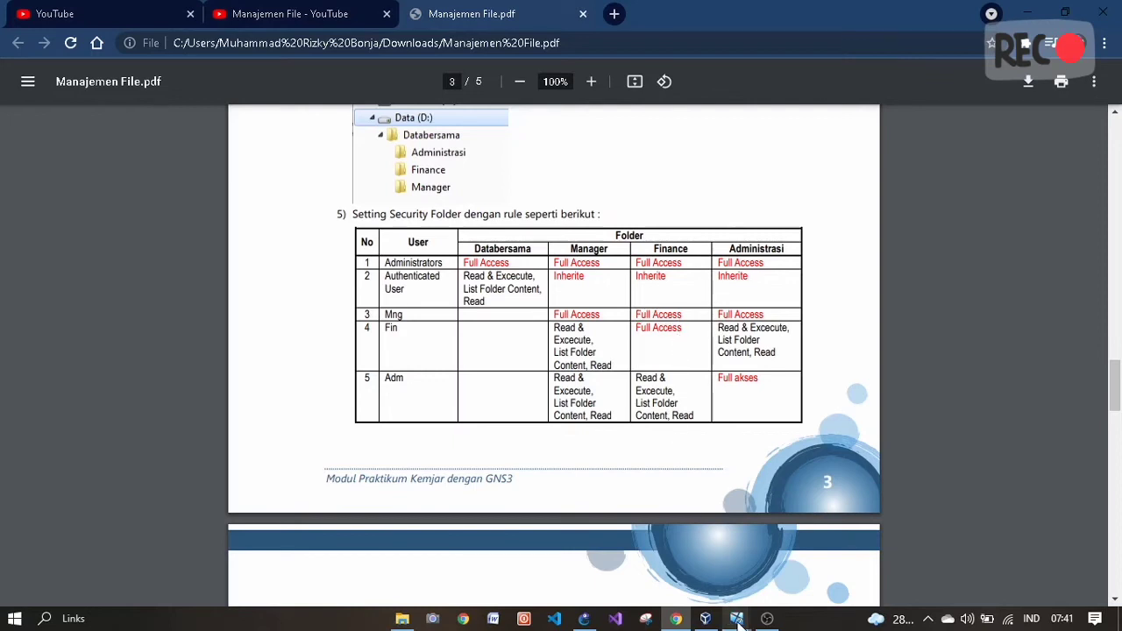
mouse_move(686, 621)
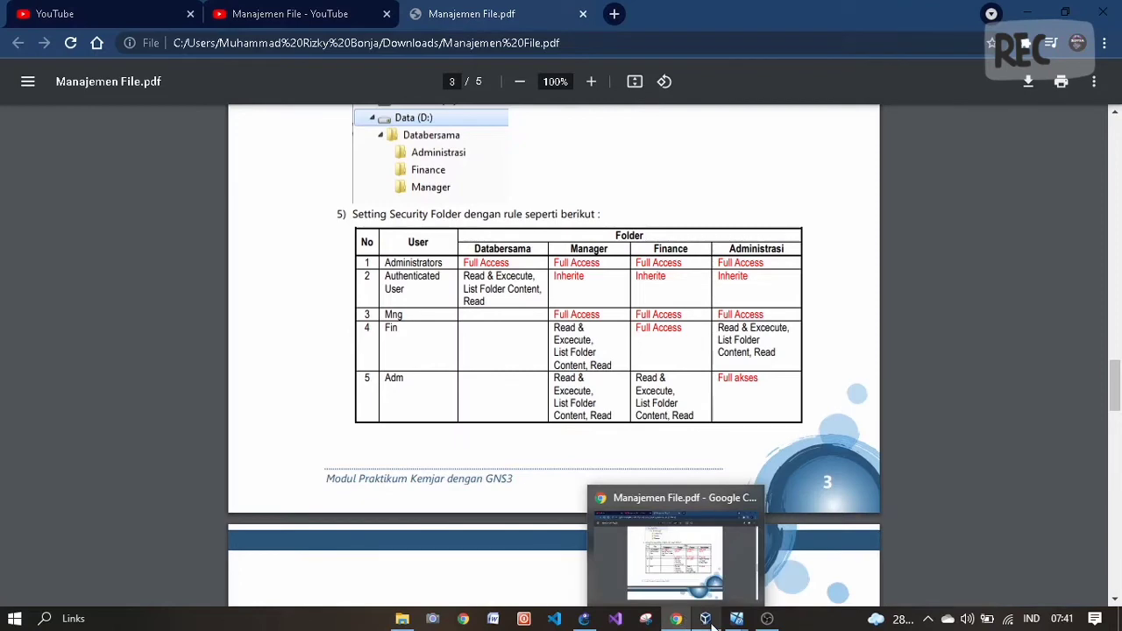
mouse_move(737, 619)
left_click(526, 583)
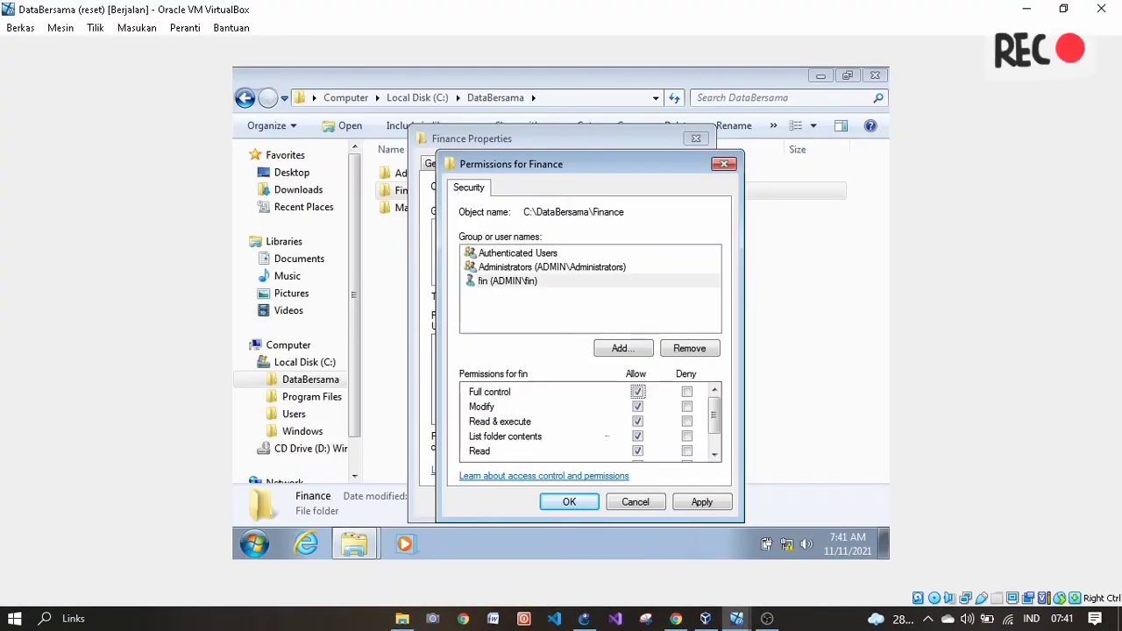
- Add user mng to Finance with Full control allowed, apply, and close the properties
left_click(628, 349)
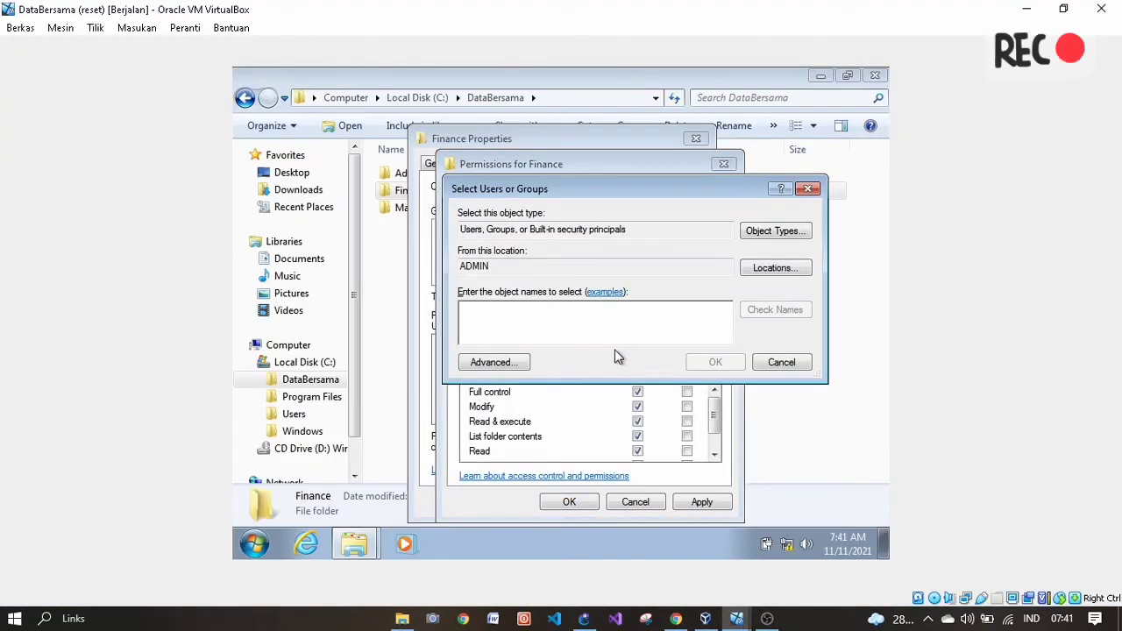
type("mng")
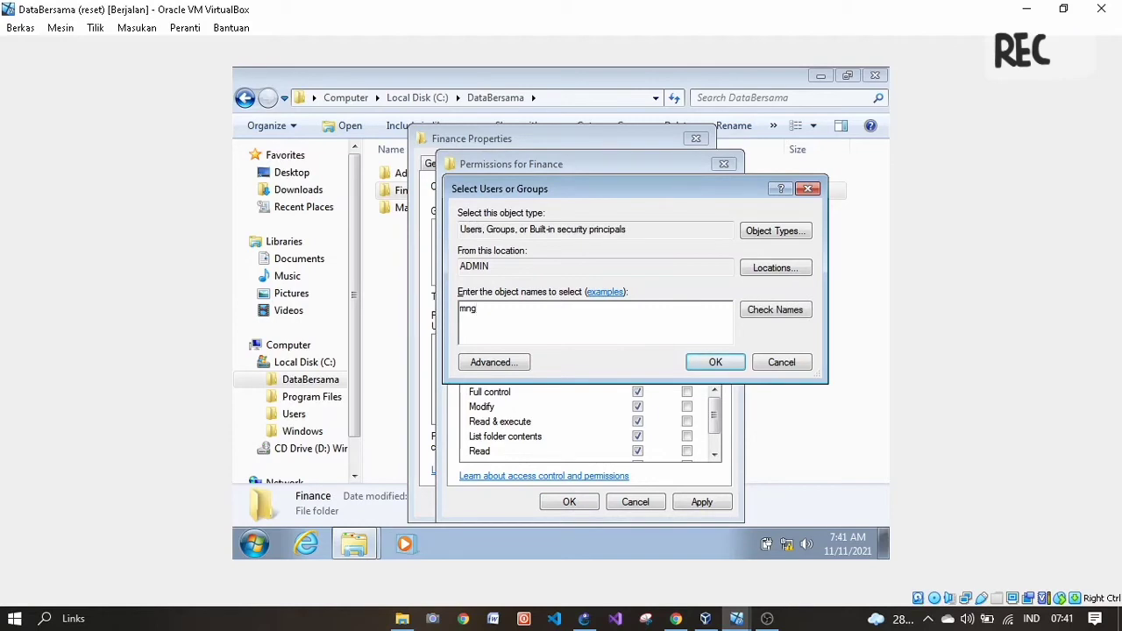
left_click(736, 365)
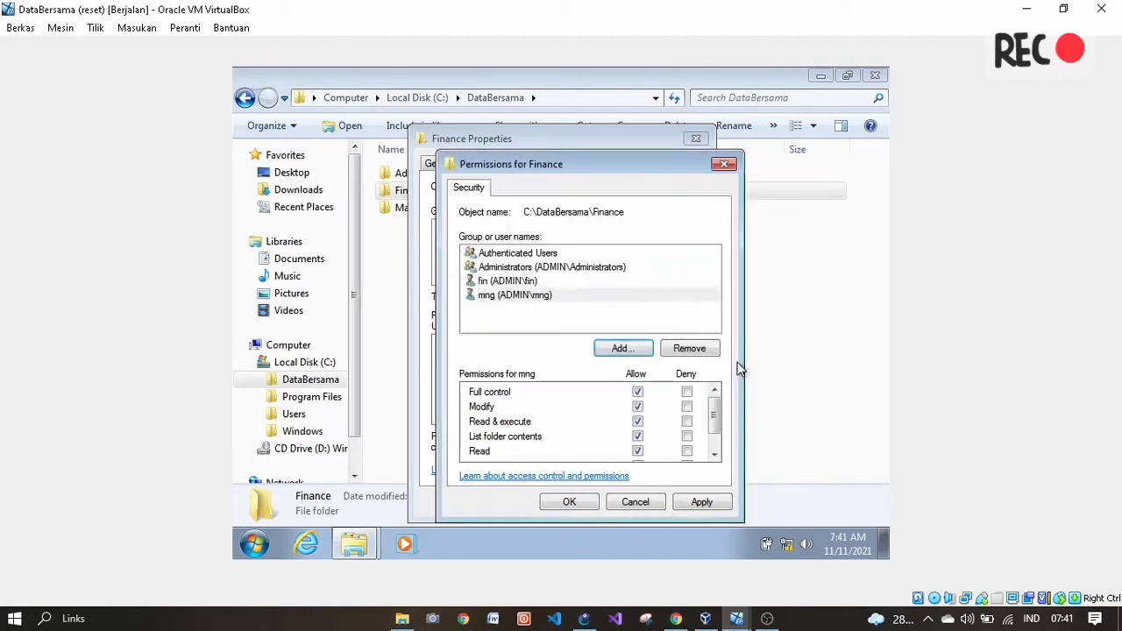
left_click(638, 394)
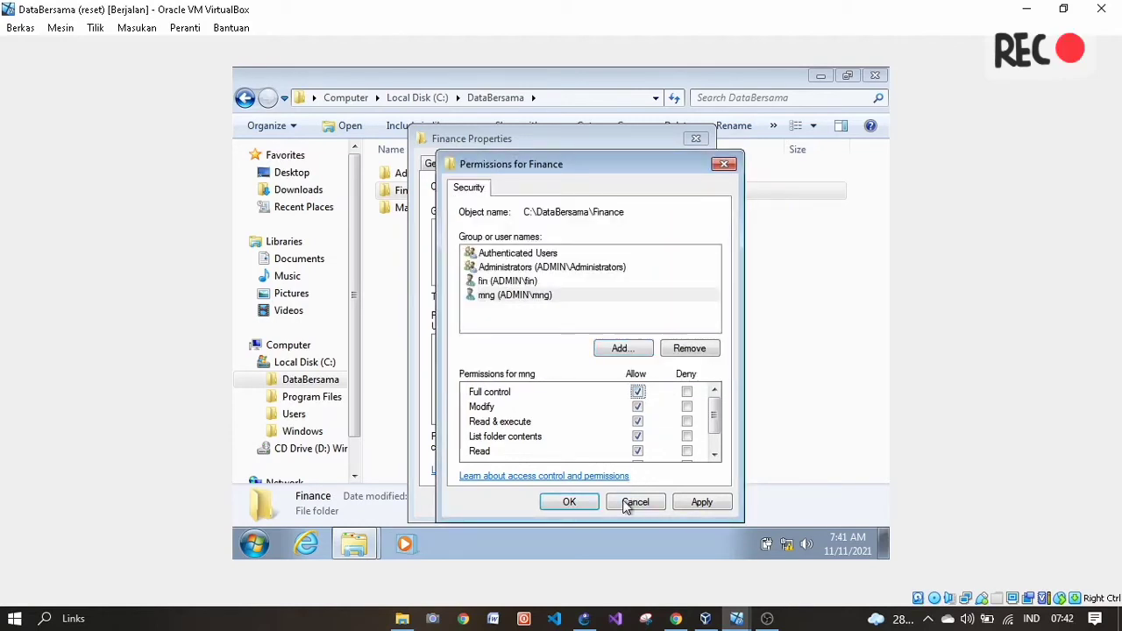
left_click(683, 503)
left_click(570, 502)
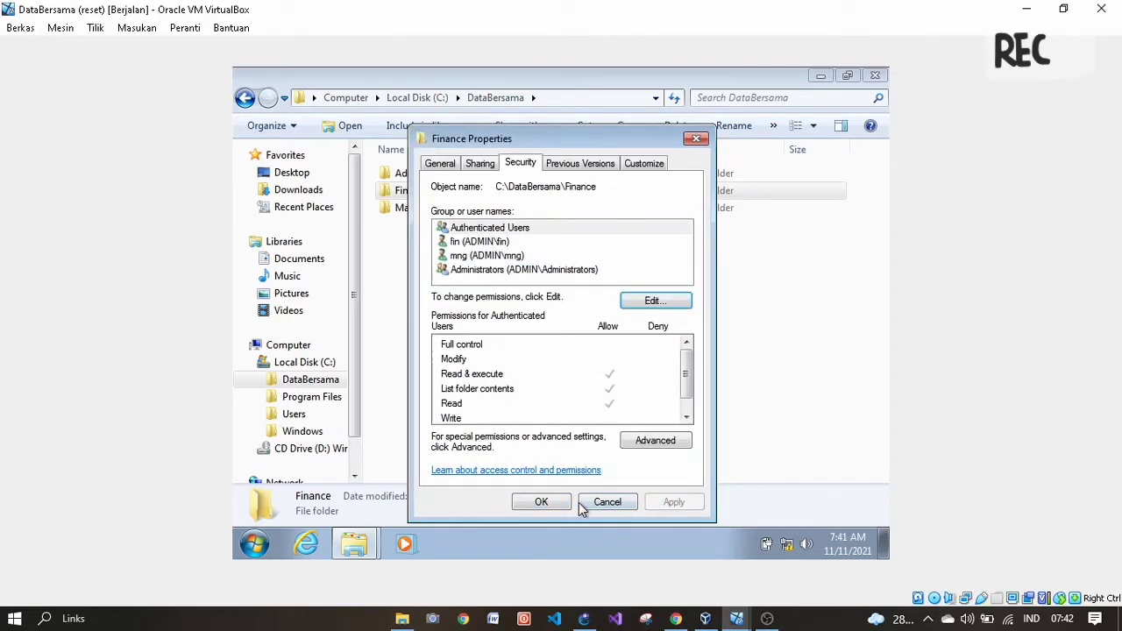
left_click(696, 139)
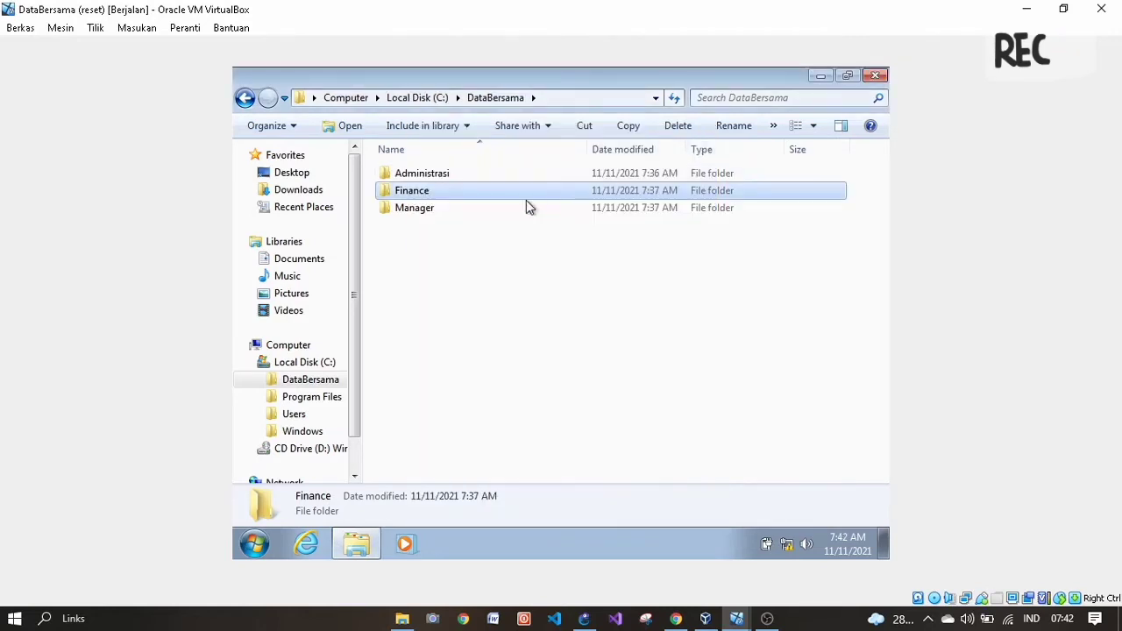
- Open the Manager folder's security permissions editor and start adding a user
right_click(469, 211)
left_click(396, 214)
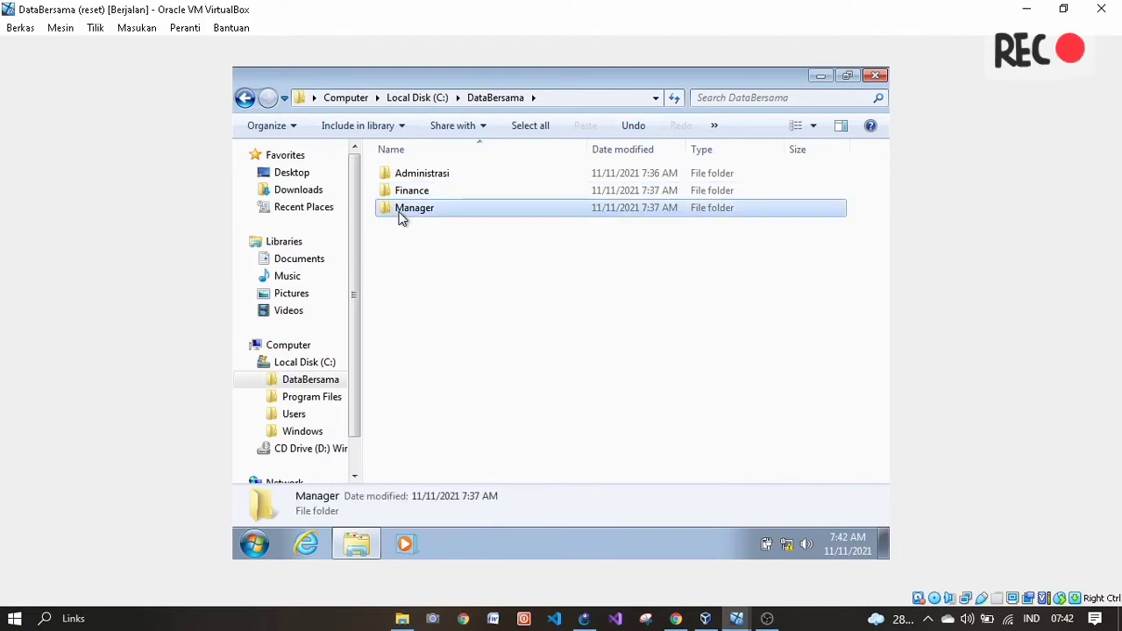
right_click(399, 218)
left_click(458, 508)
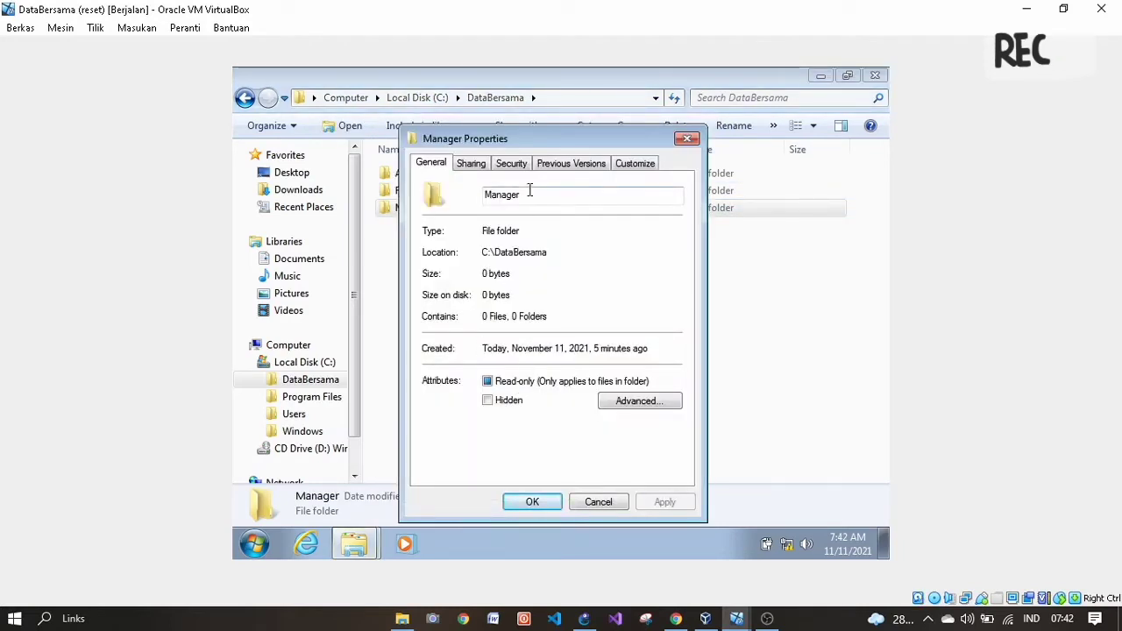
left_click(512, 167)
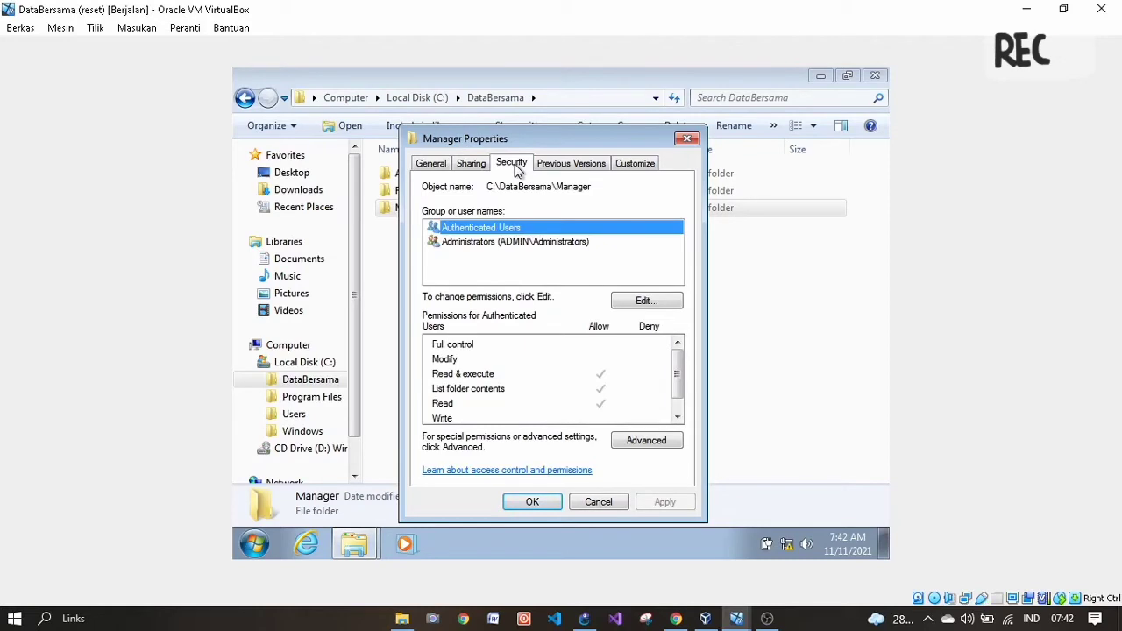
left_click(626, 302)
left_click(606, 348)
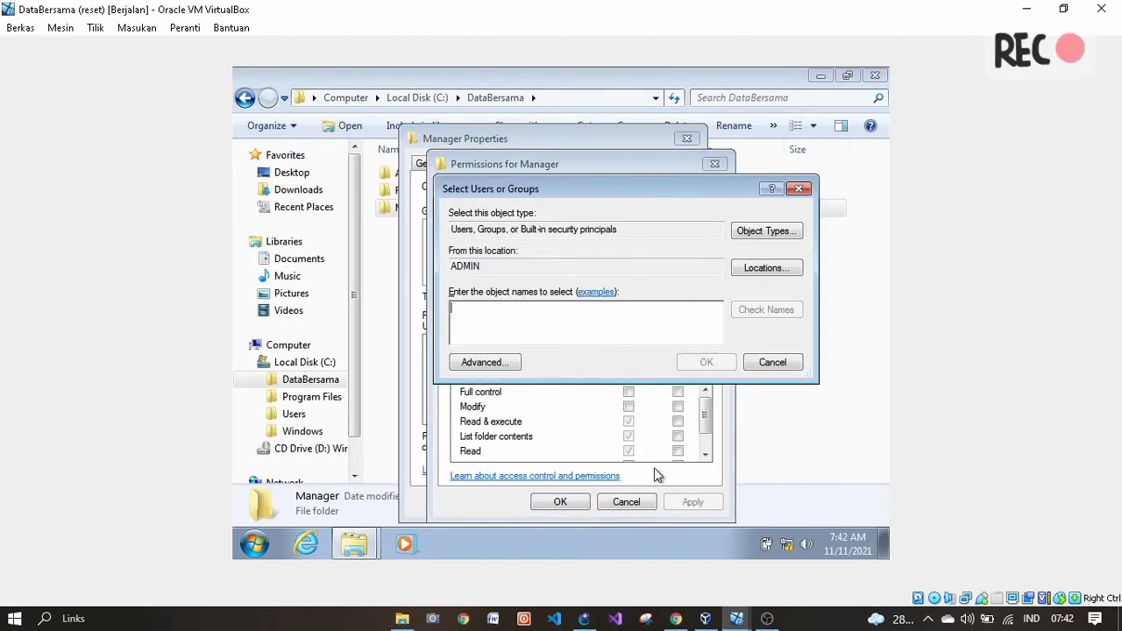
- Check the permission table in the PDF guide, then return to the DataBersama VM
left_click(675, 618)
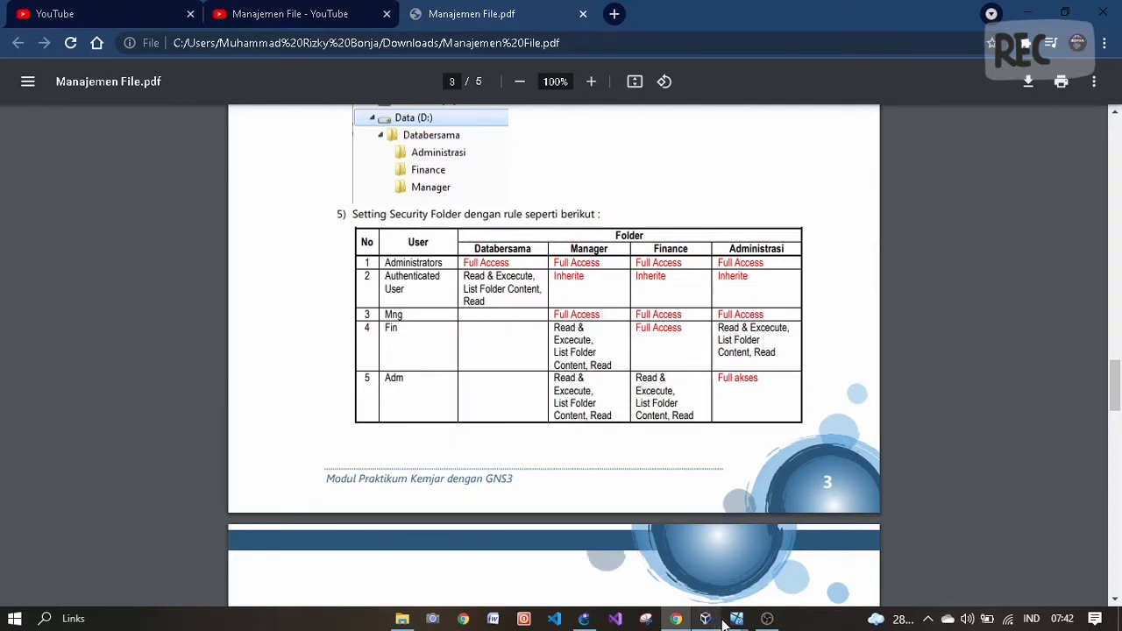
mouse_move(737, 619)
left_click(538, 554)
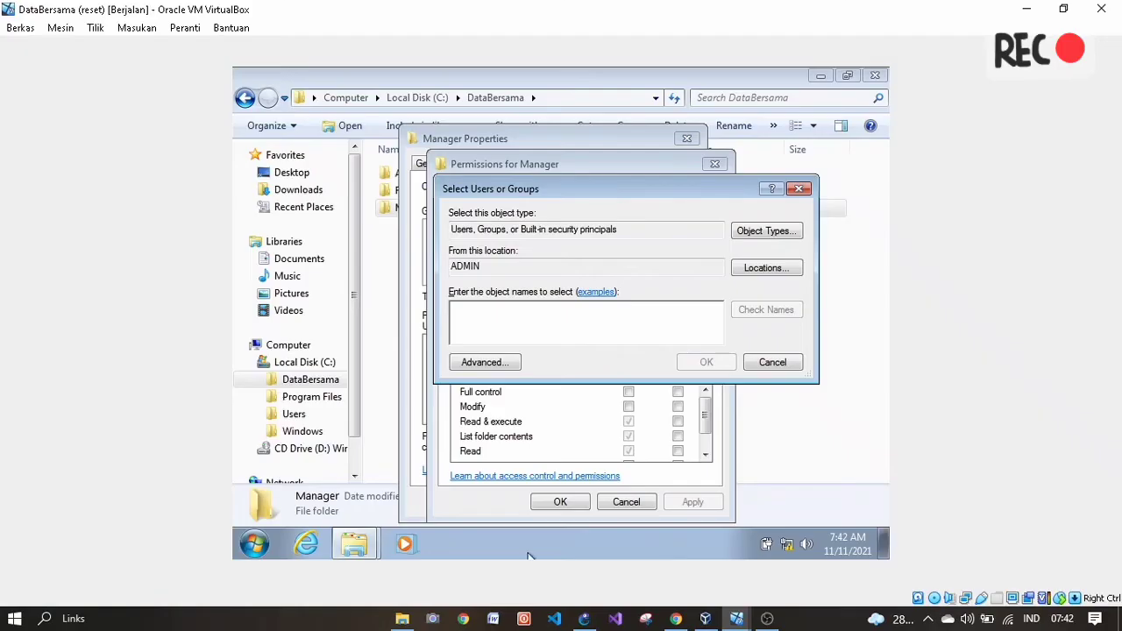
- Add mng to the Manager folder with Full control allowed, apply, and close the properties
type("mng")
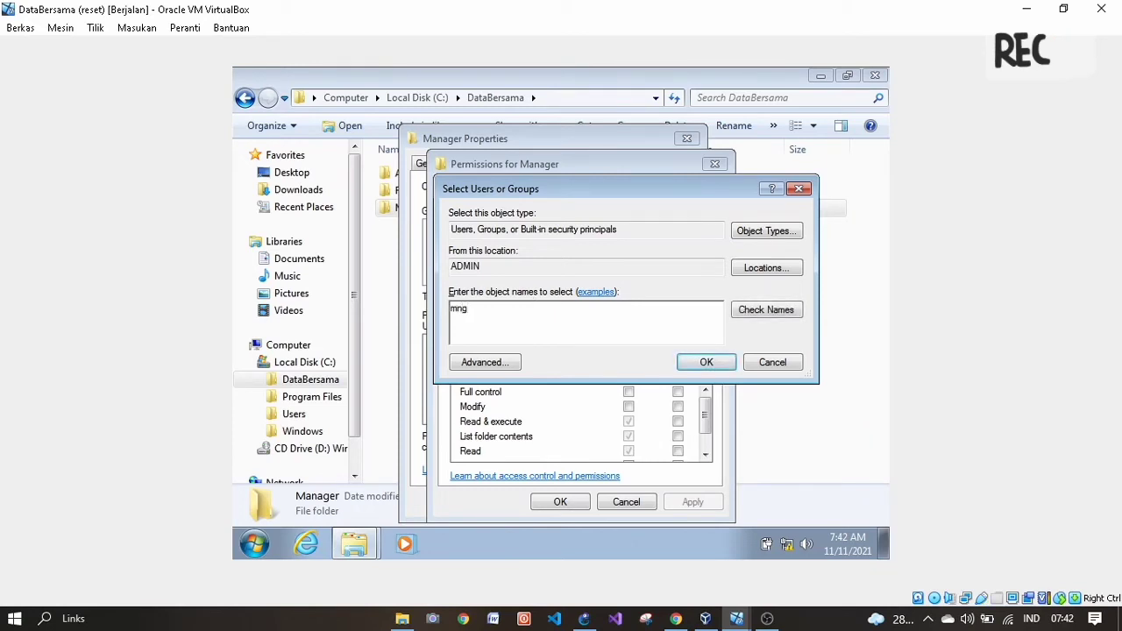
left_click(711, 363)
left_click(629, 392)
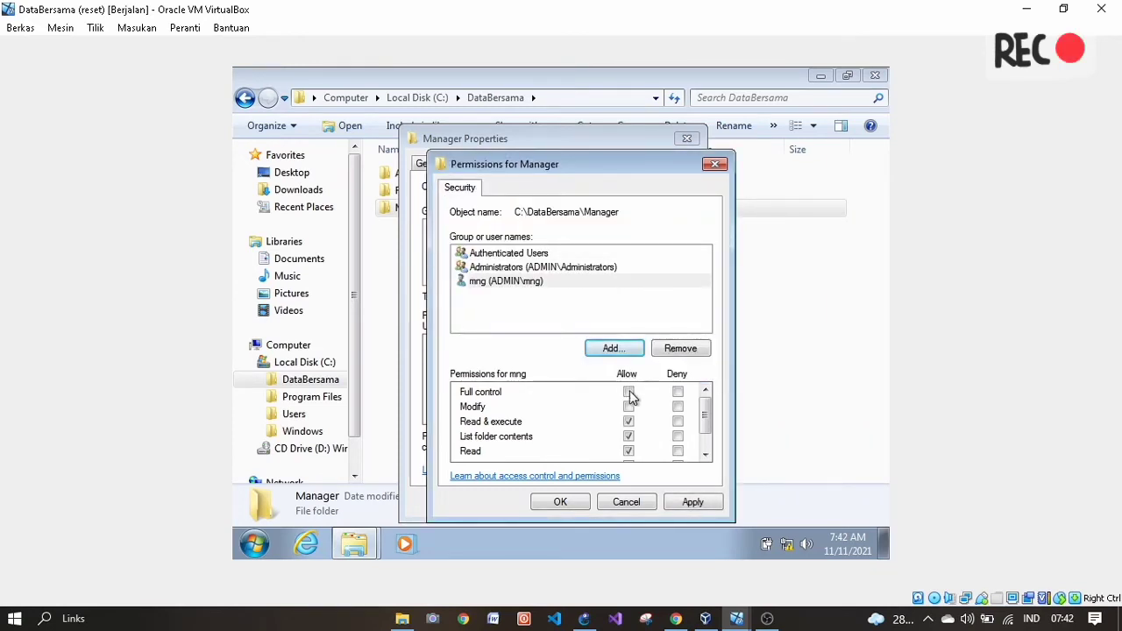
left_click(692, 503)
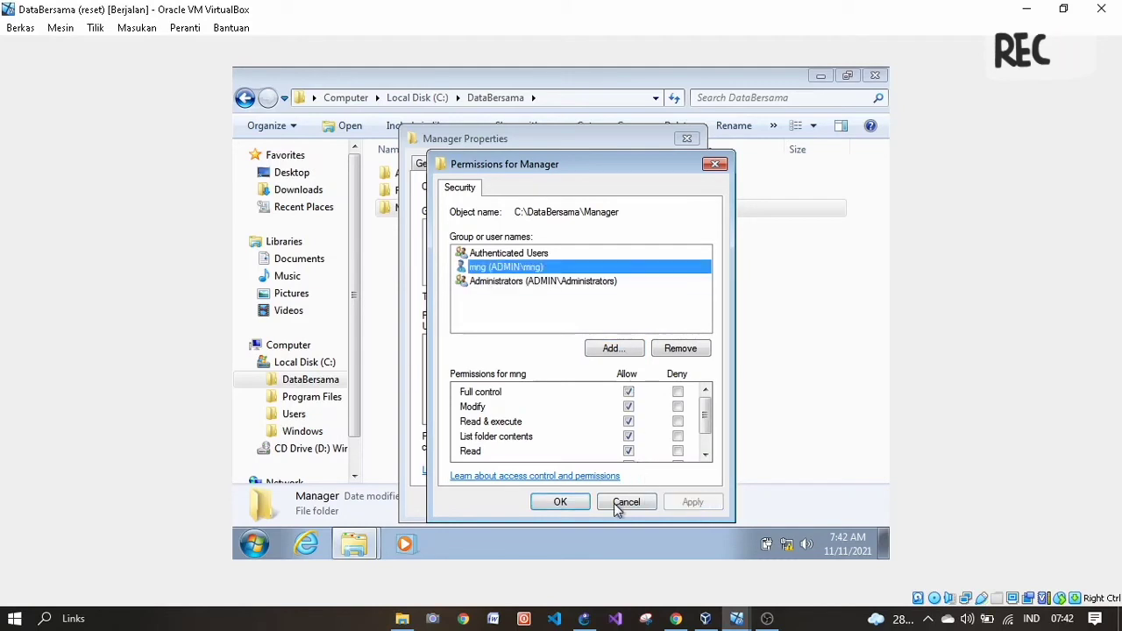
left_click(547, 502)
left_click(532, 502)
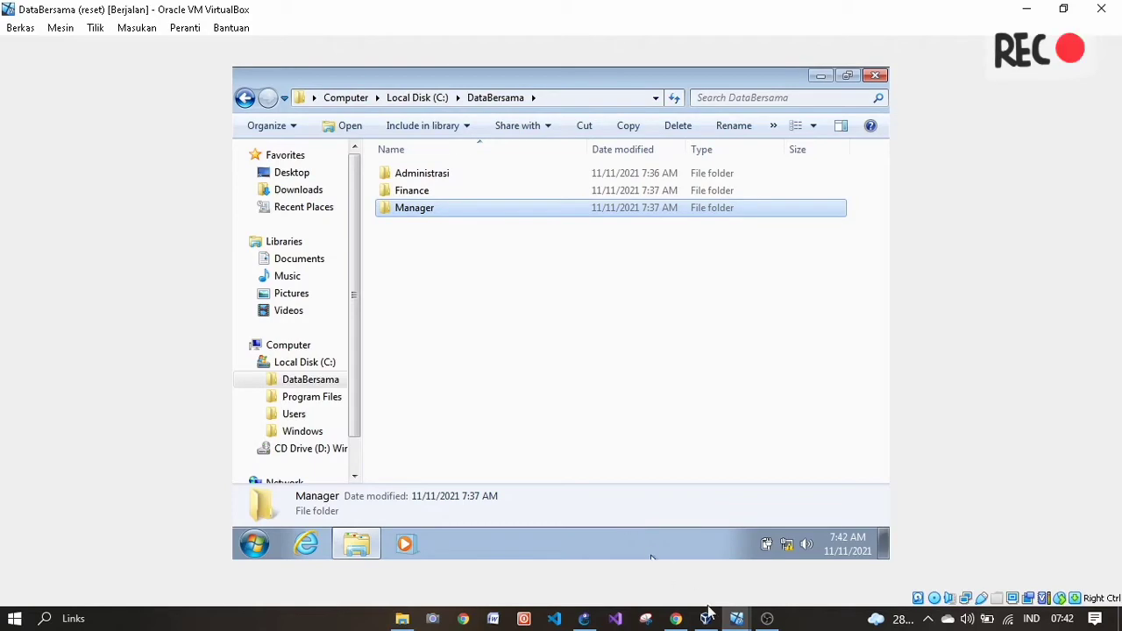
mouse_move(735, 620)
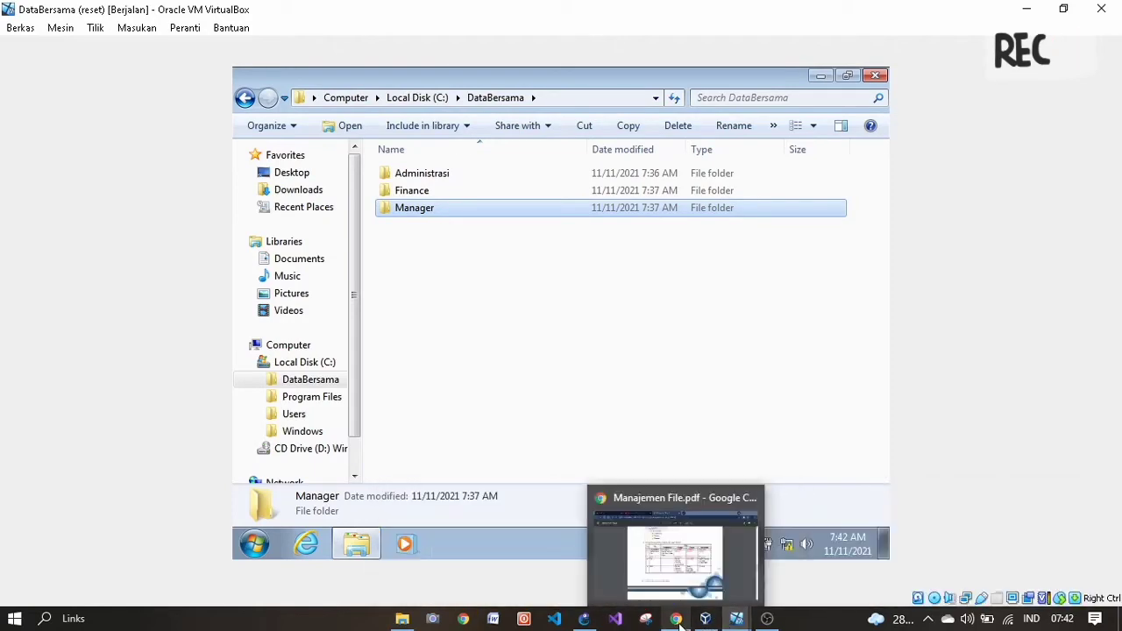
left_click(676, 619)
scroll(543, 380, "down", 3)
scroll(542, 381, "down", 4)
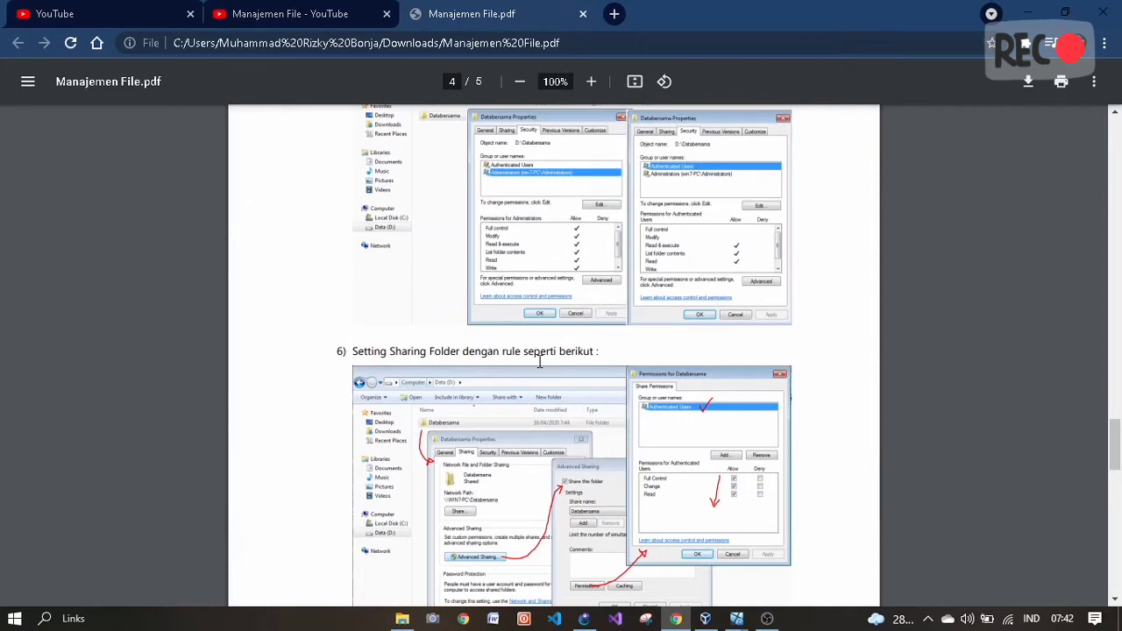
scroll(540, 364, "down", 2)
scroll(541, 370, "down", 1)
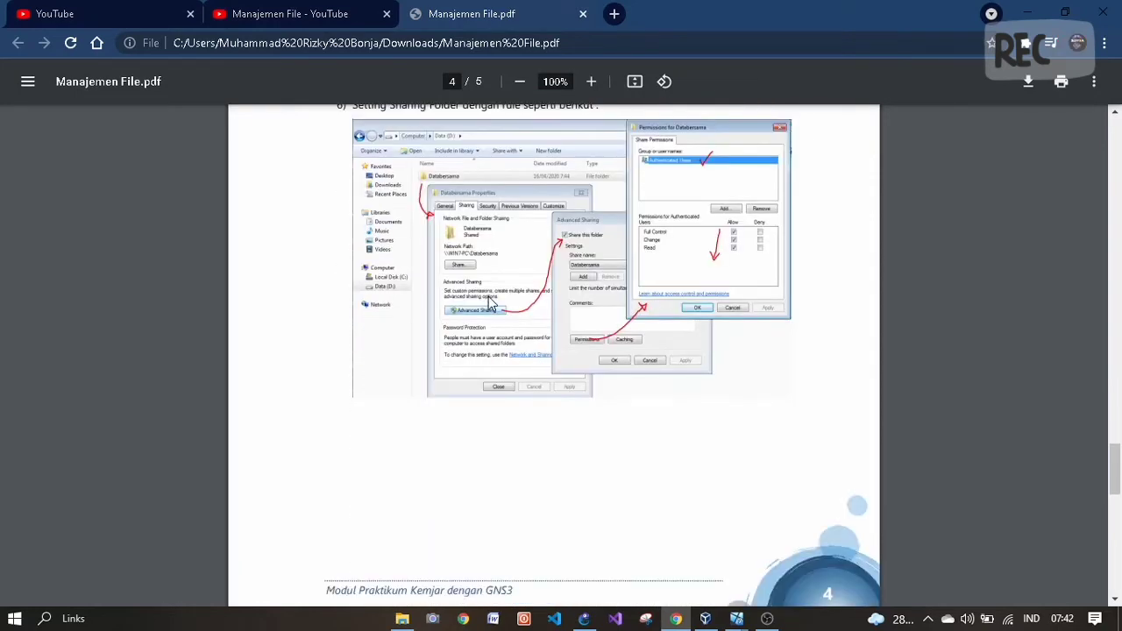
- Go to Local Disk (C:) and open the DataBersama folder's properties
mouse_move(737, 618)
left_click(467, 570)
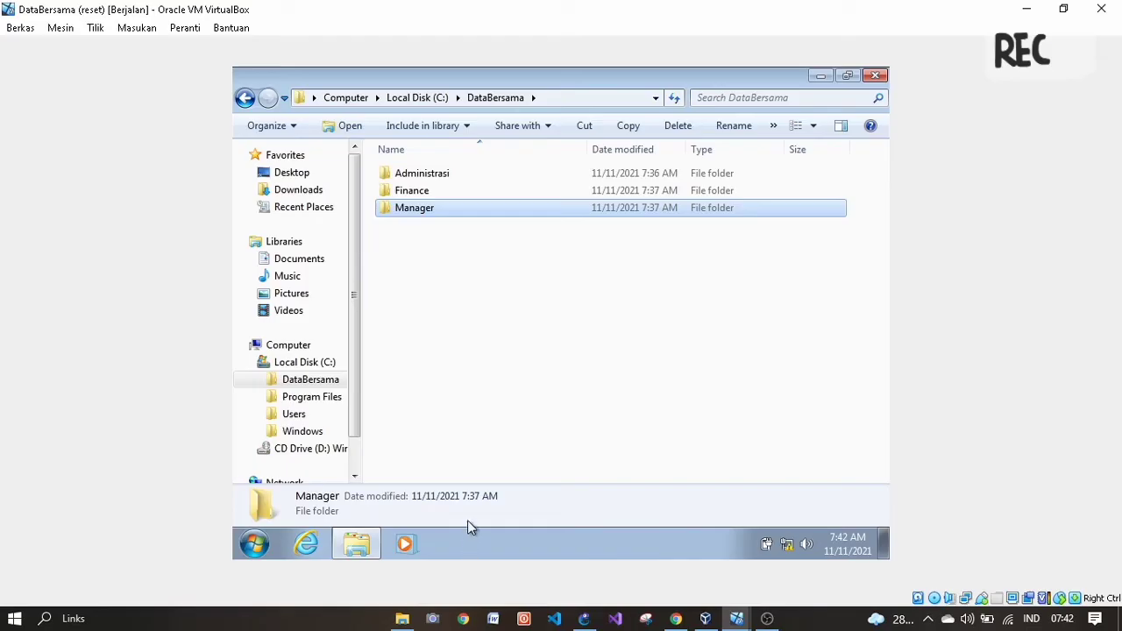
left_click(448, 239)
left_click(335, 98)
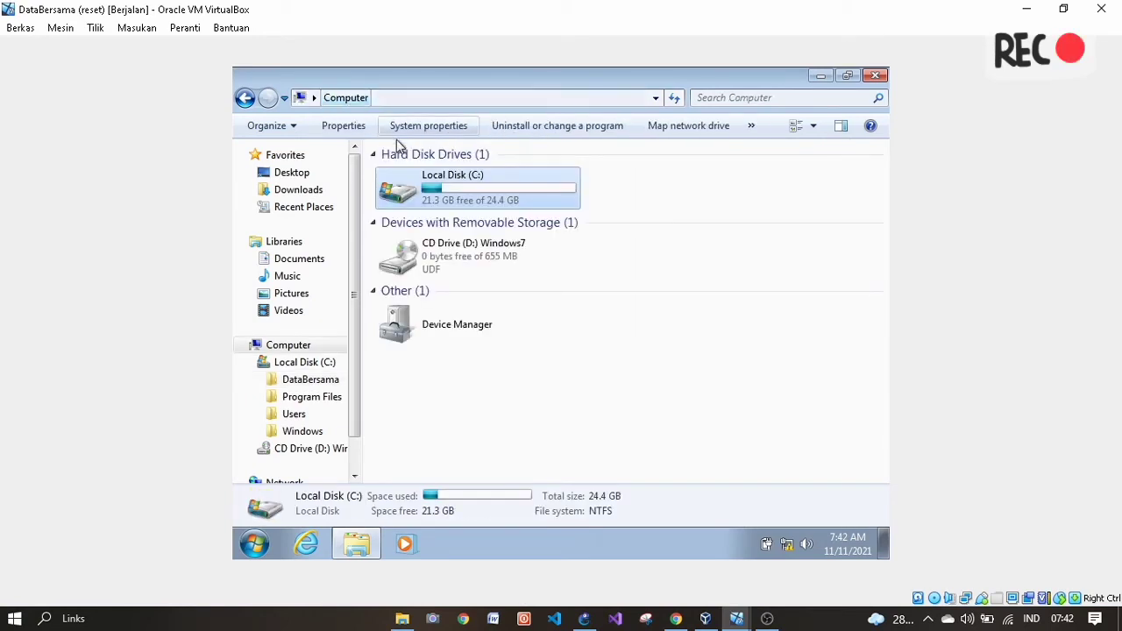
double_click(458, 197)
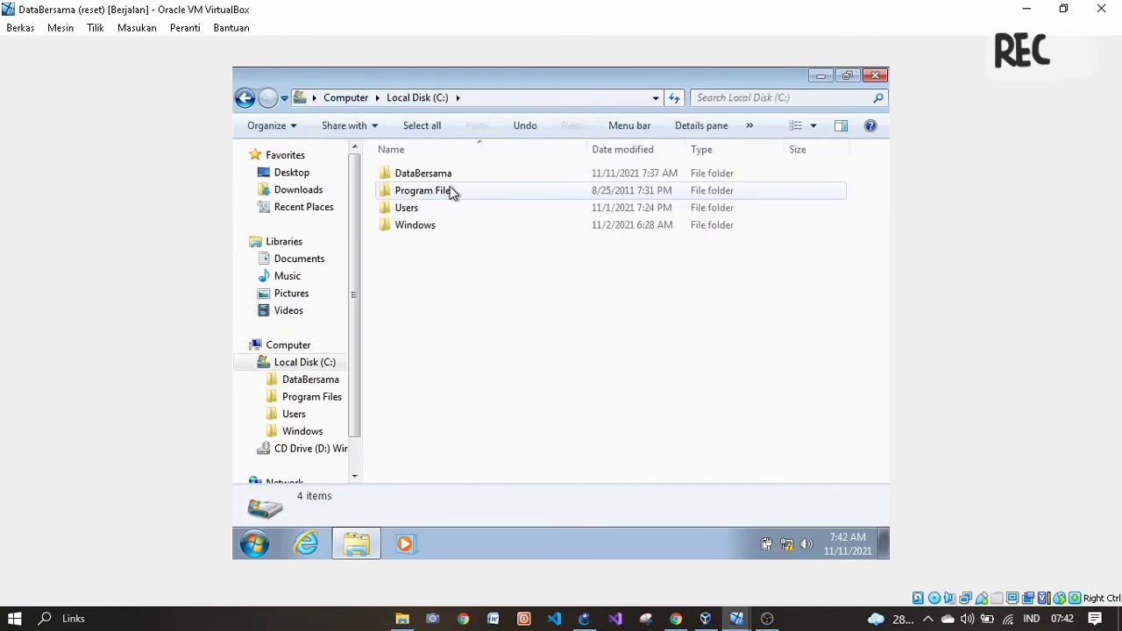
left_click(450, 179)
right_click(428, 179)
left_click(492, 470)
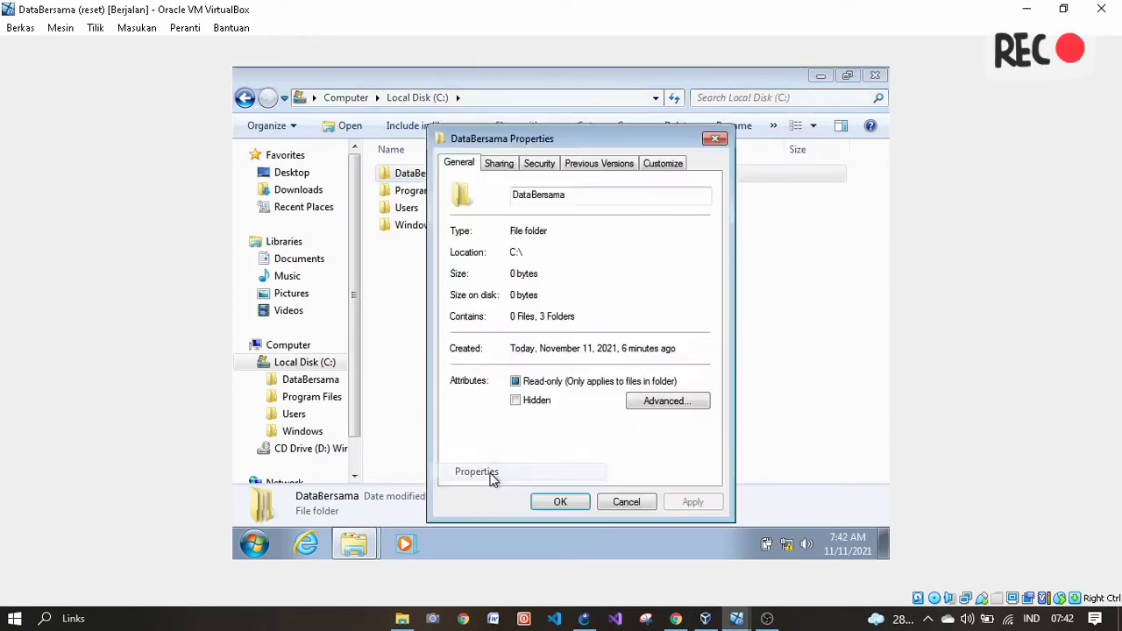
- Enable Share this folder in Advanced Sharing, open Permissions, and compare with the PDF's page 4 step
left_click(494, 166)
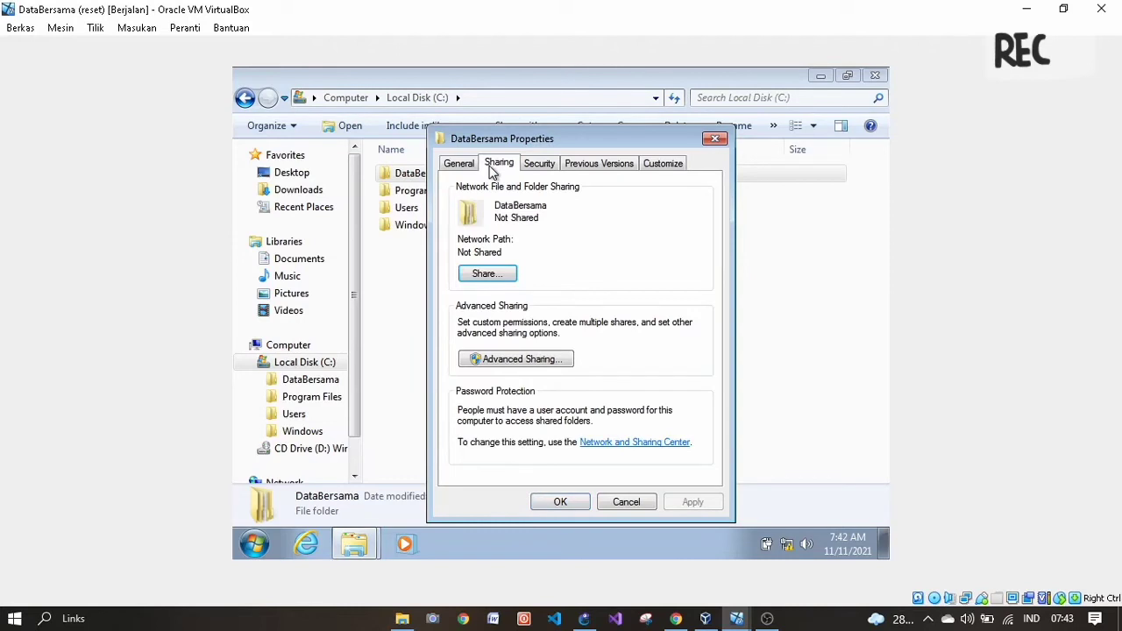
left_click(520, 358)
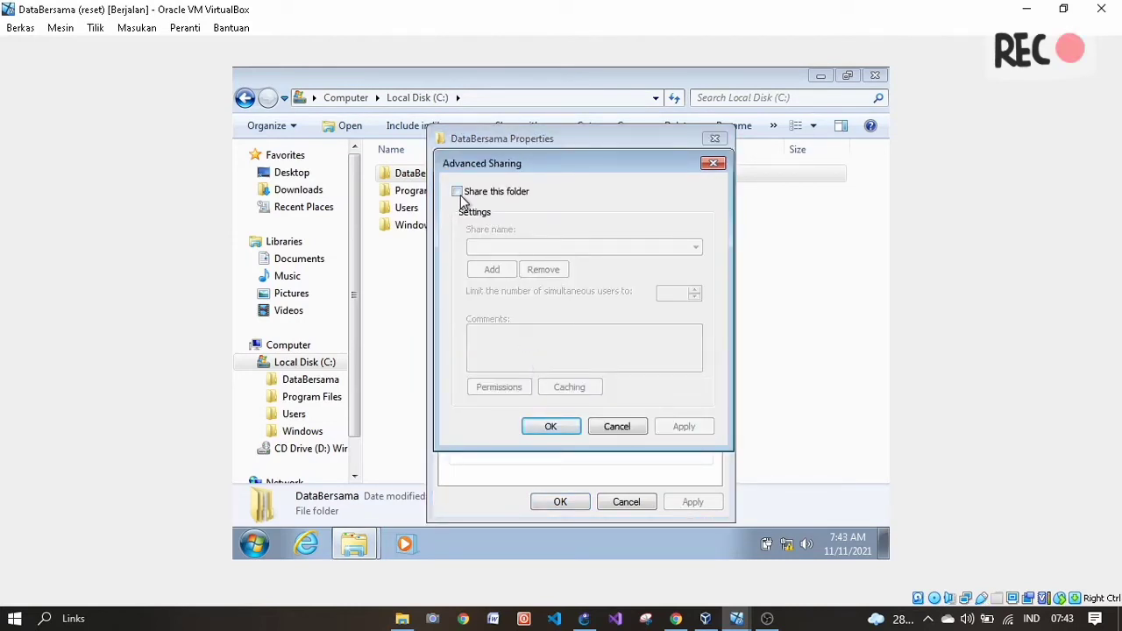
left_click(458, 192)
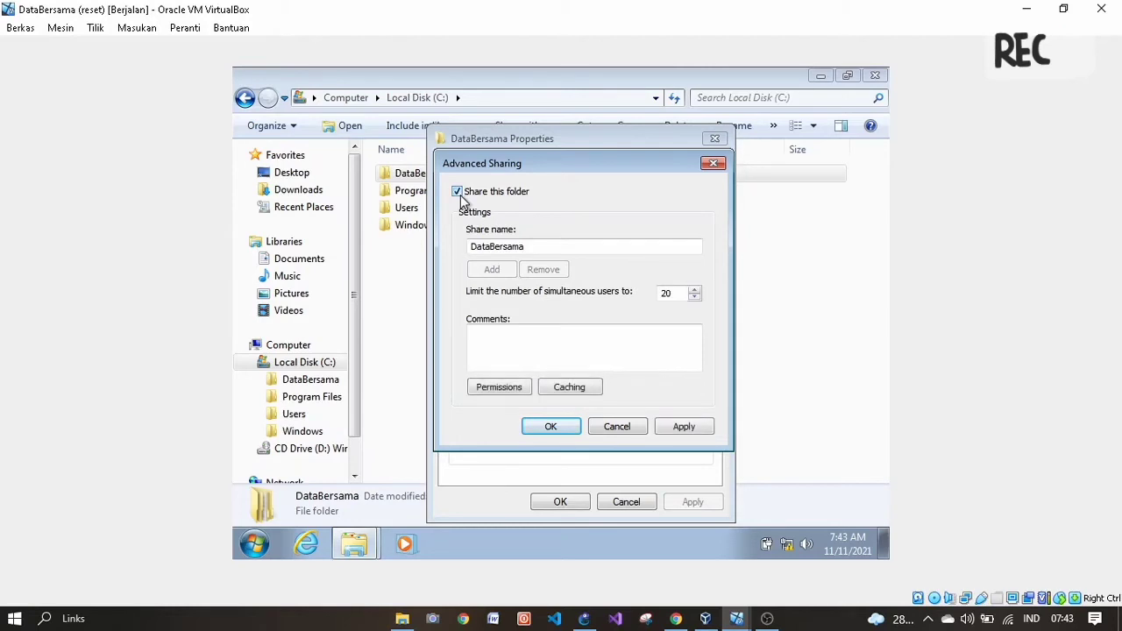
left_click(514, 391)
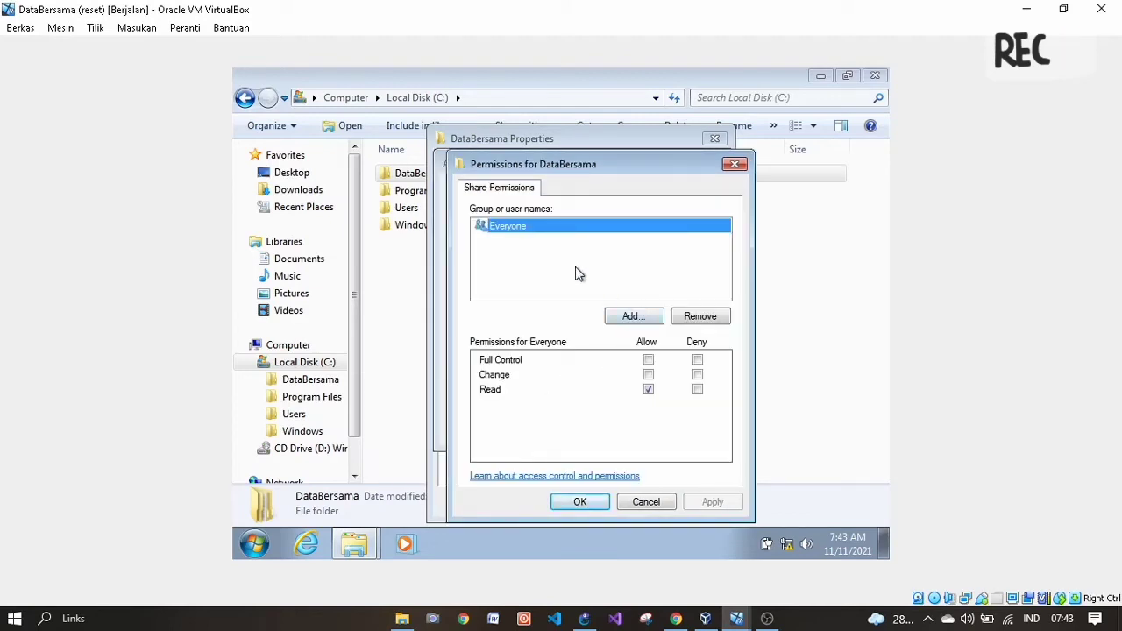
left_click(676, 618)
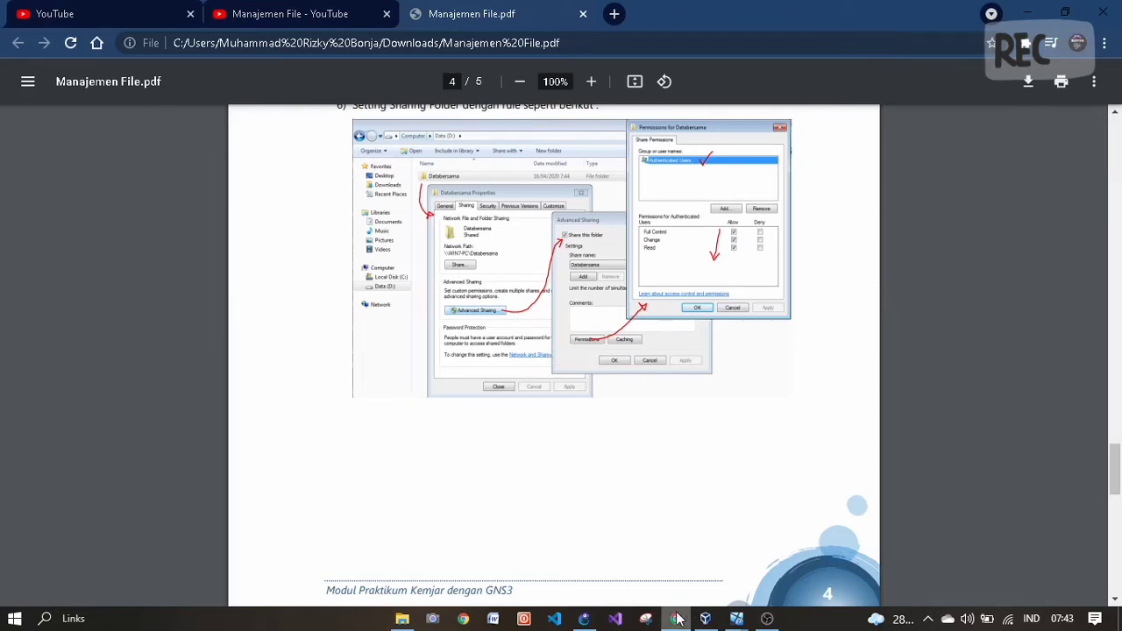
- Add Authenticated Users to the DataBersama share permissions with Full Control allowed
mouse_move(677, 622)
mouse_move(737, 618)
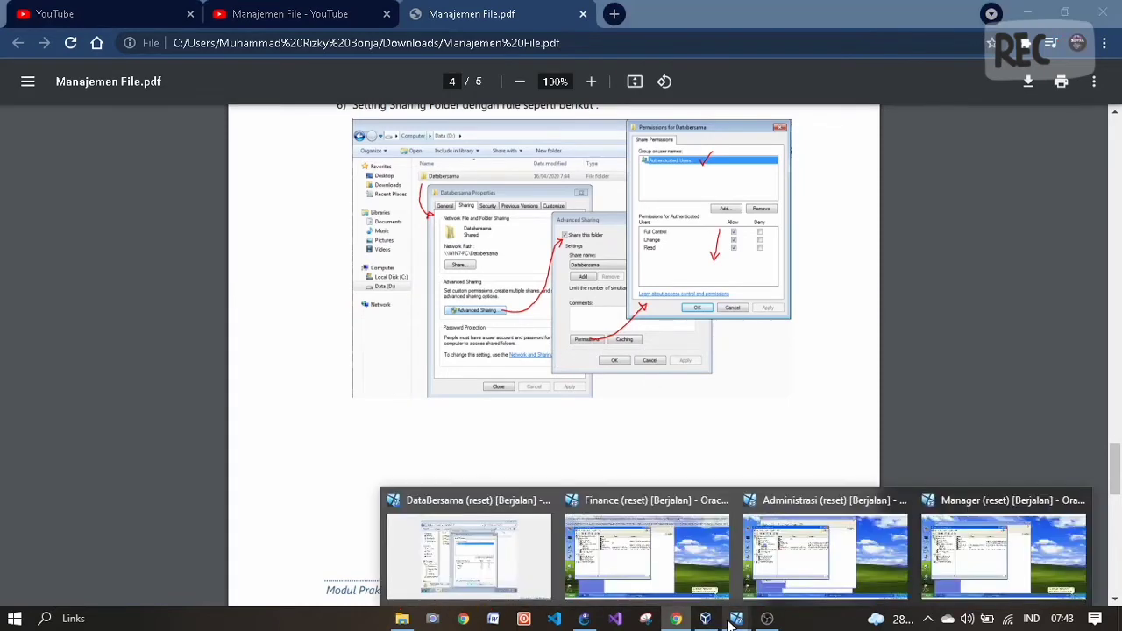
left_click(543, 566)
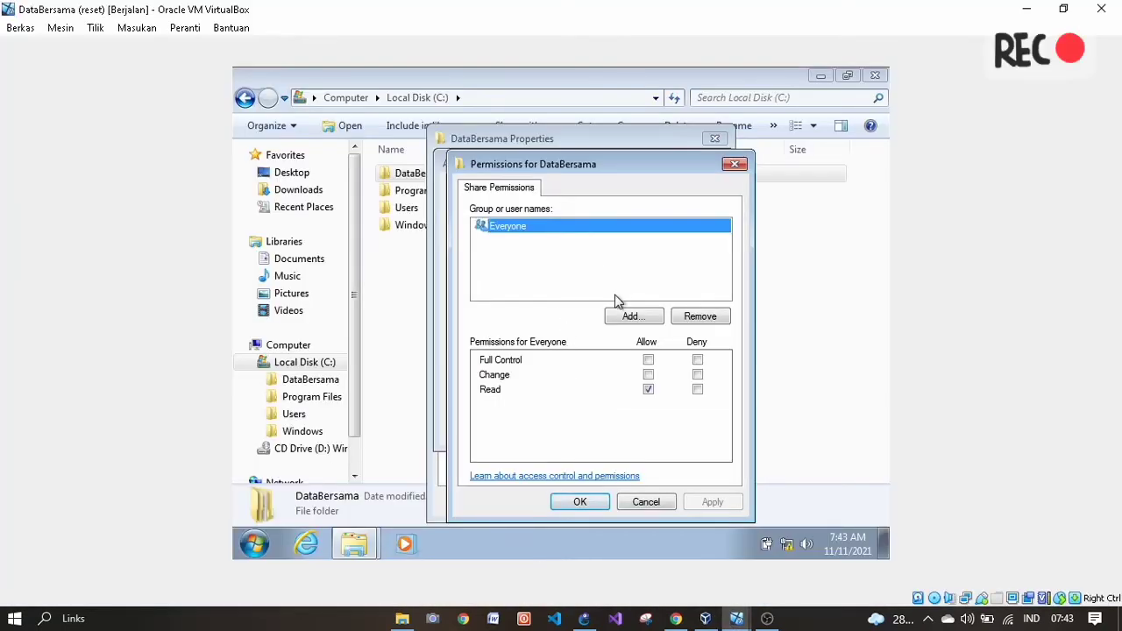
left_click(628, 317)
left_click(504, 362)
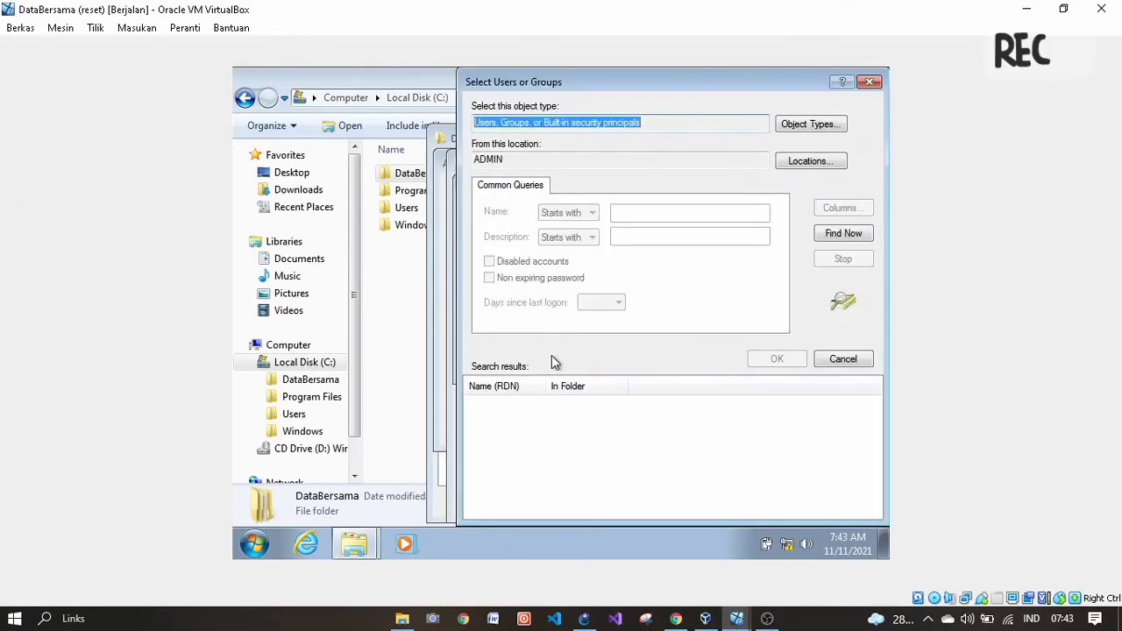
left_click(838, 234)
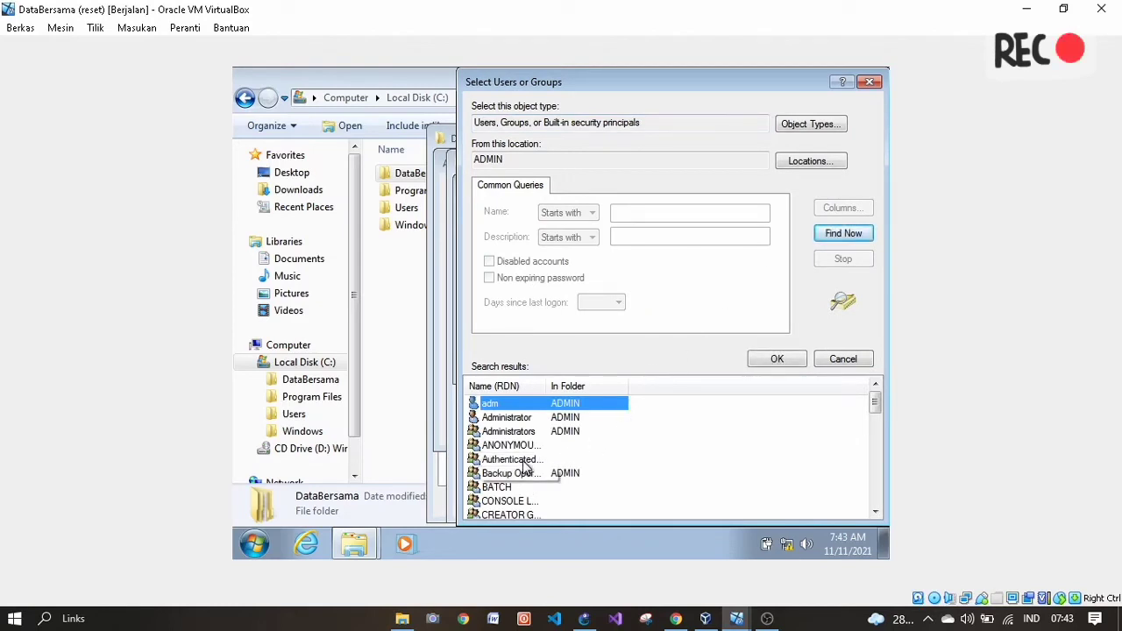
left_click(524, 460)
left_click(764, 360)
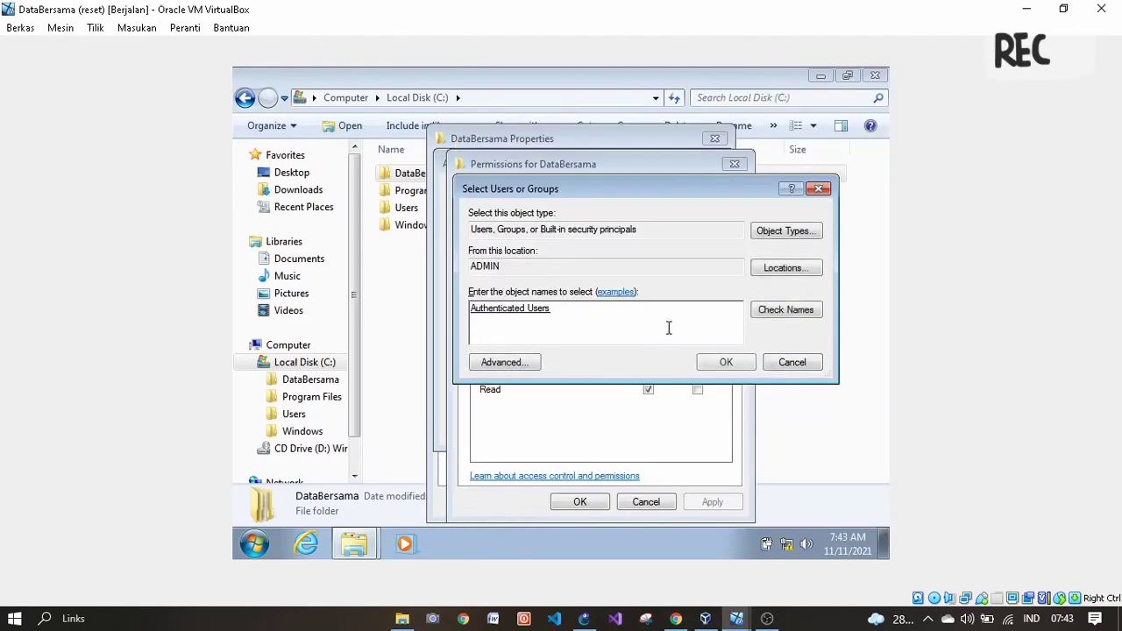
left_click(722, 365)
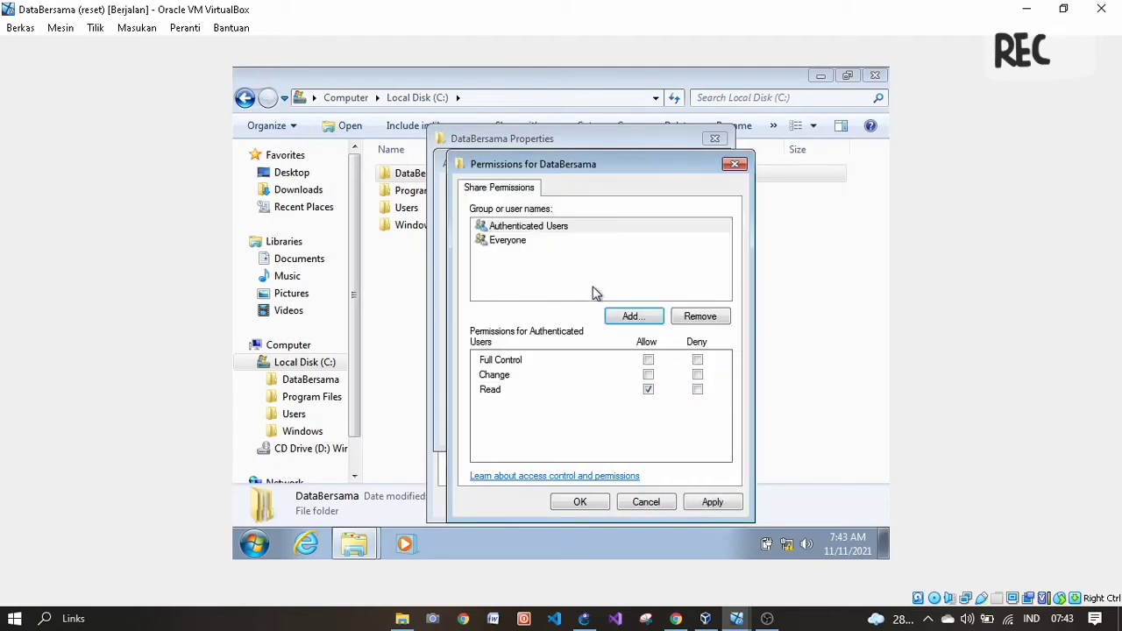
left_click(538, 229)
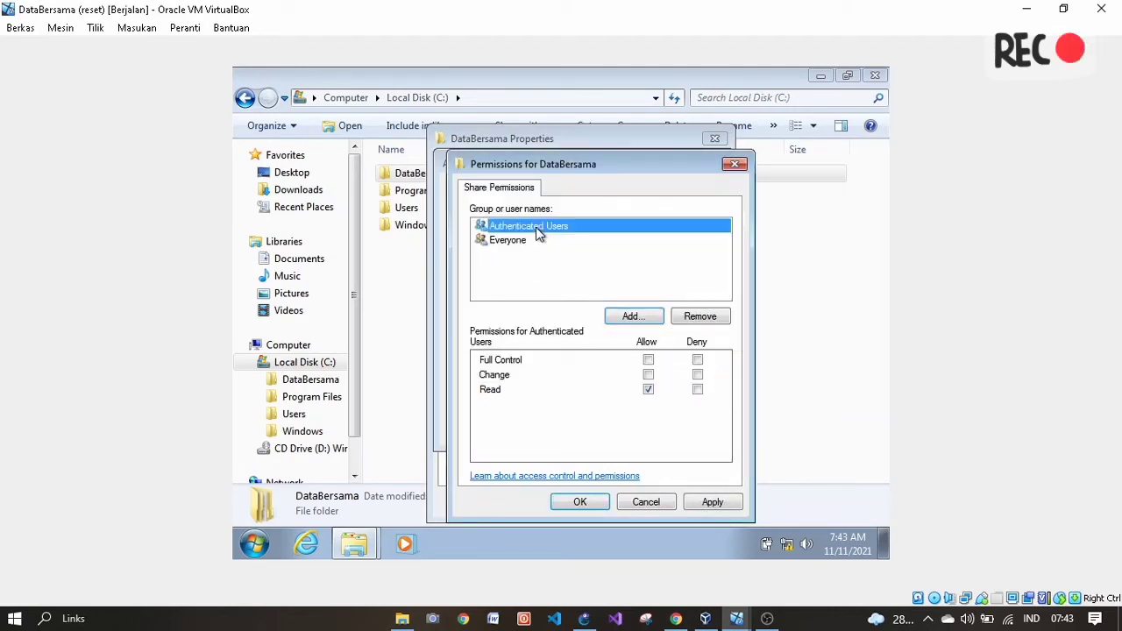
left_click(650, 361)
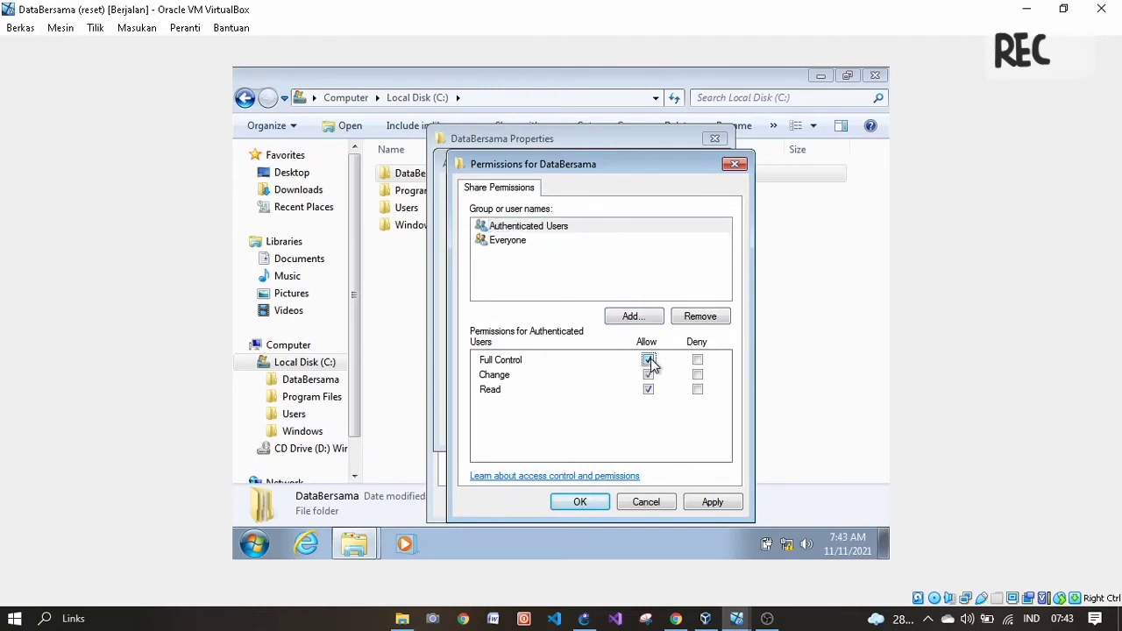
- Remove Everyone from the share permissions, apply, and close the sharing dialogs
left_click(529, 242)
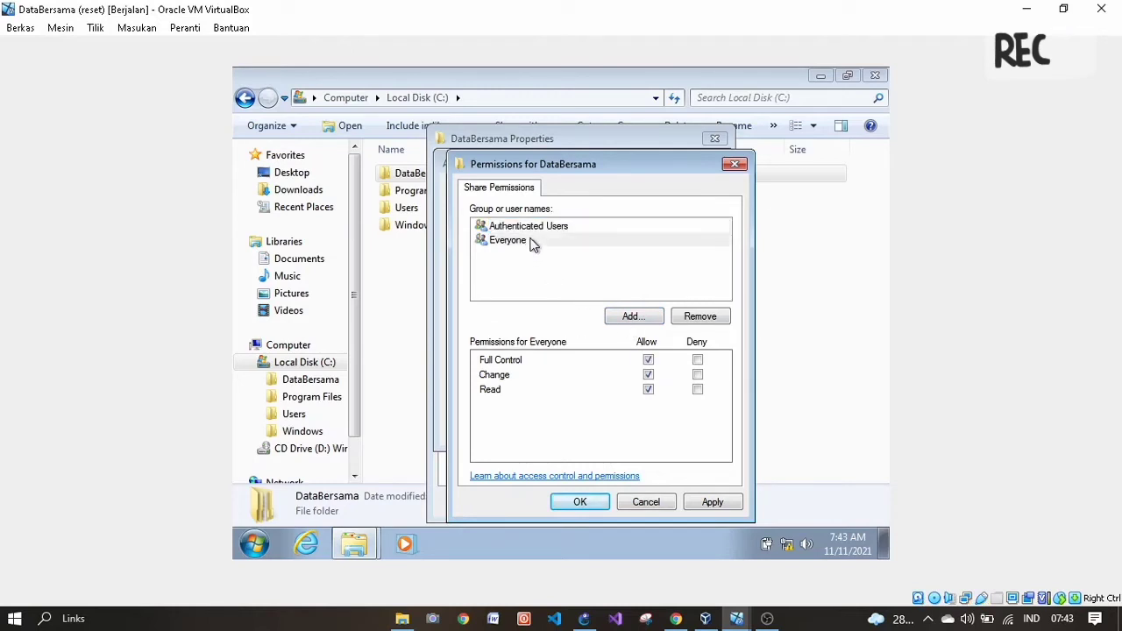
left_click(706, 316)
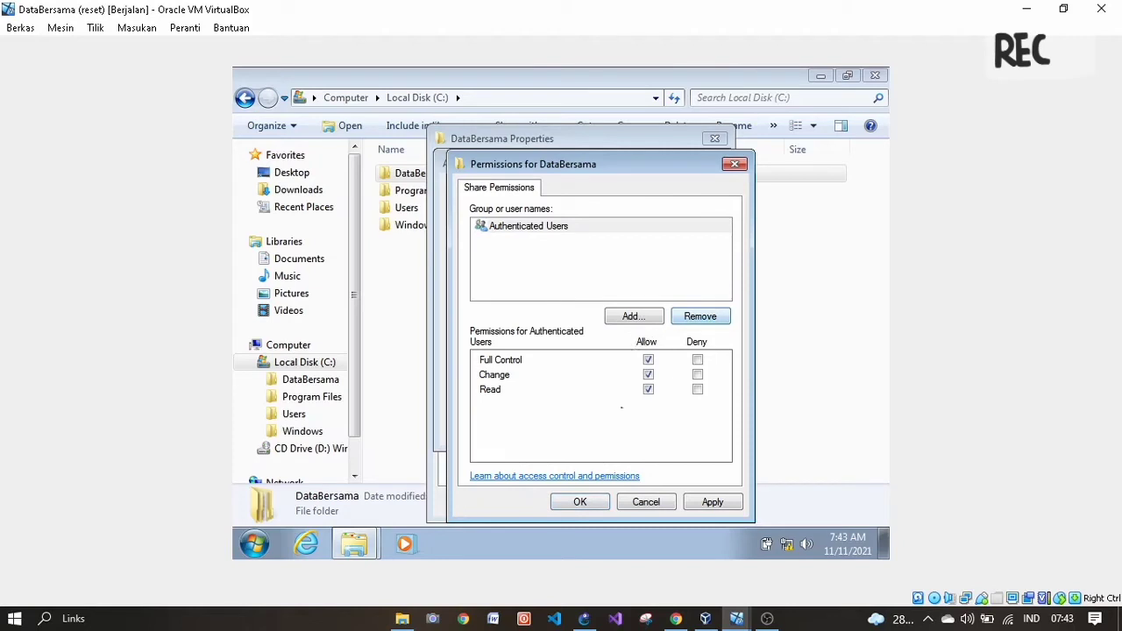
left_click(715, 503)
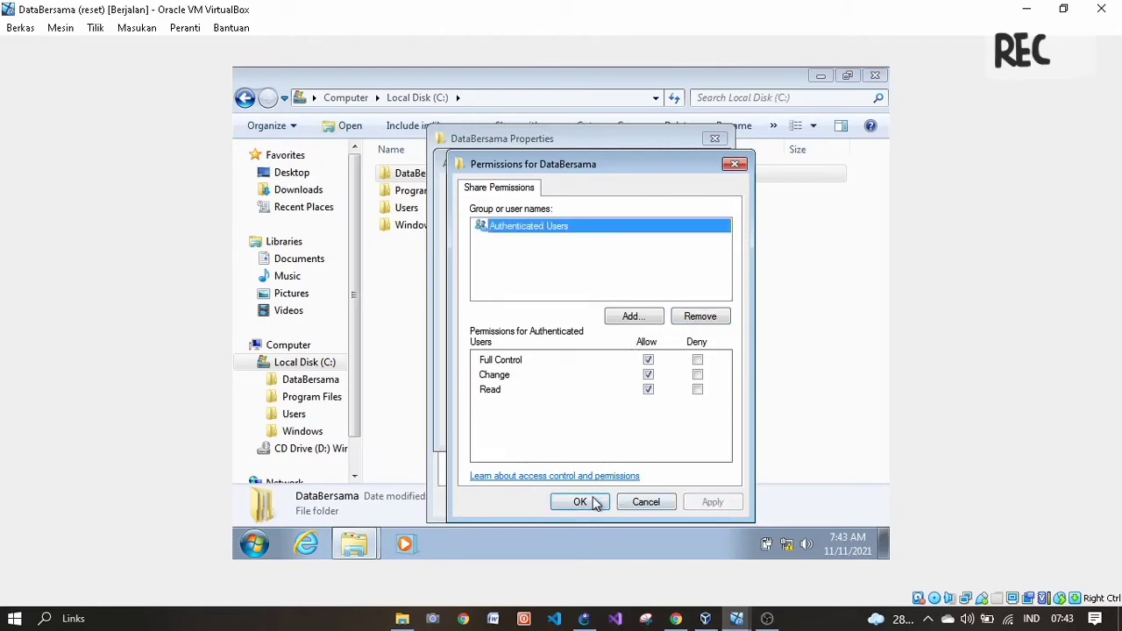
left_click(592, 503)
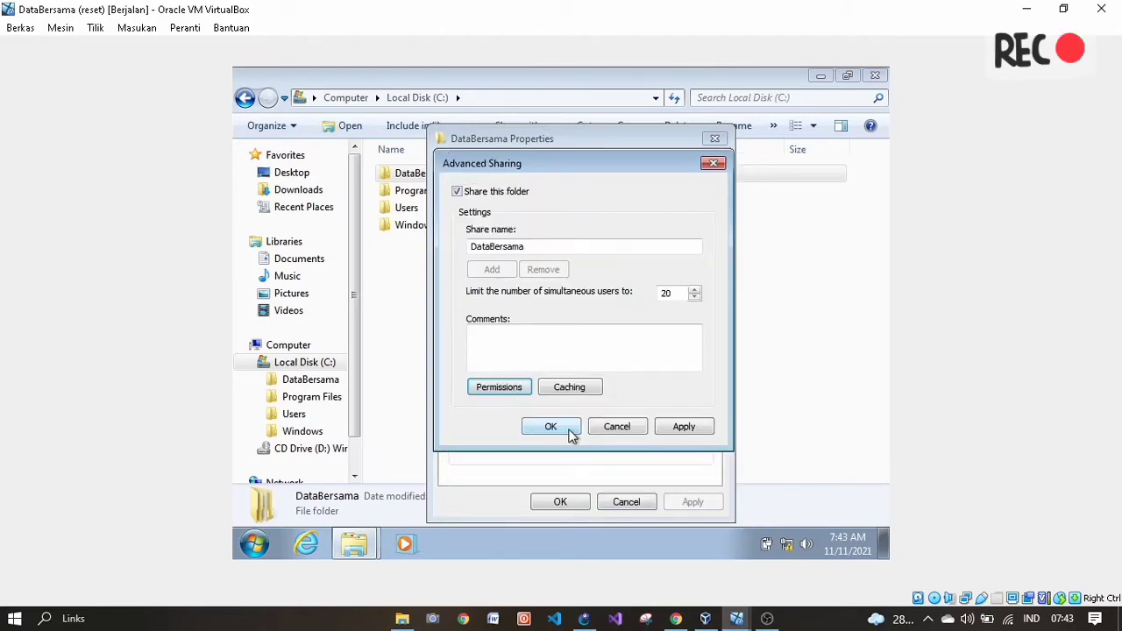
left_click(571, 431)
left_click(570, 501)
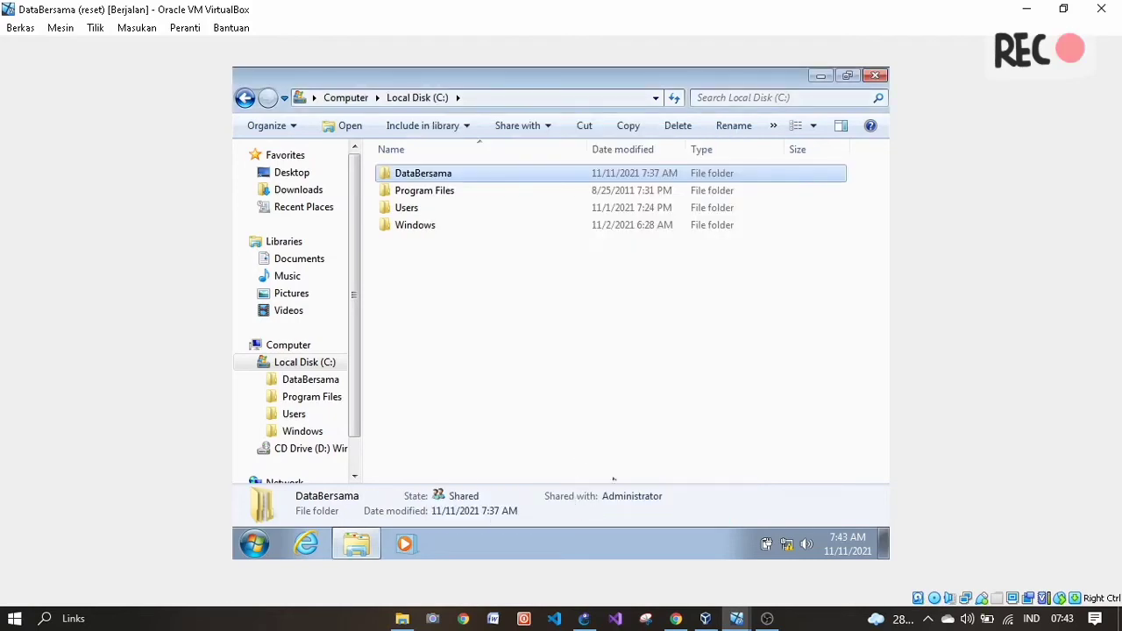
- Scroll the PDF to the page 5 test-scenario table for Mng, Fin and Adm users
left_click(689, 622)
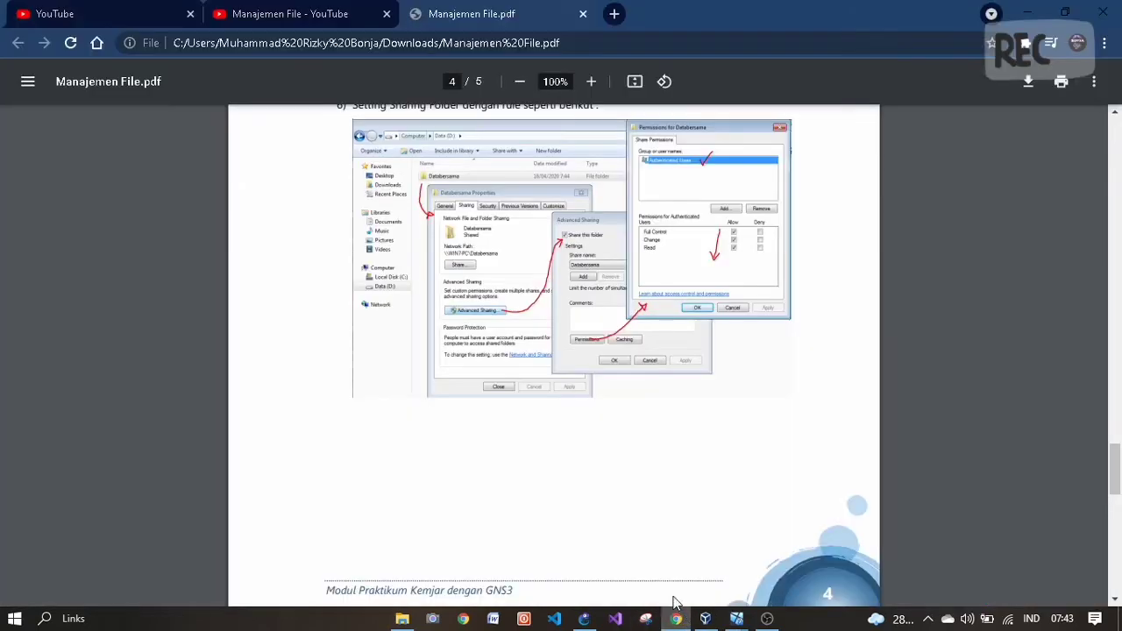
scroll(524, 404, "down", 5)
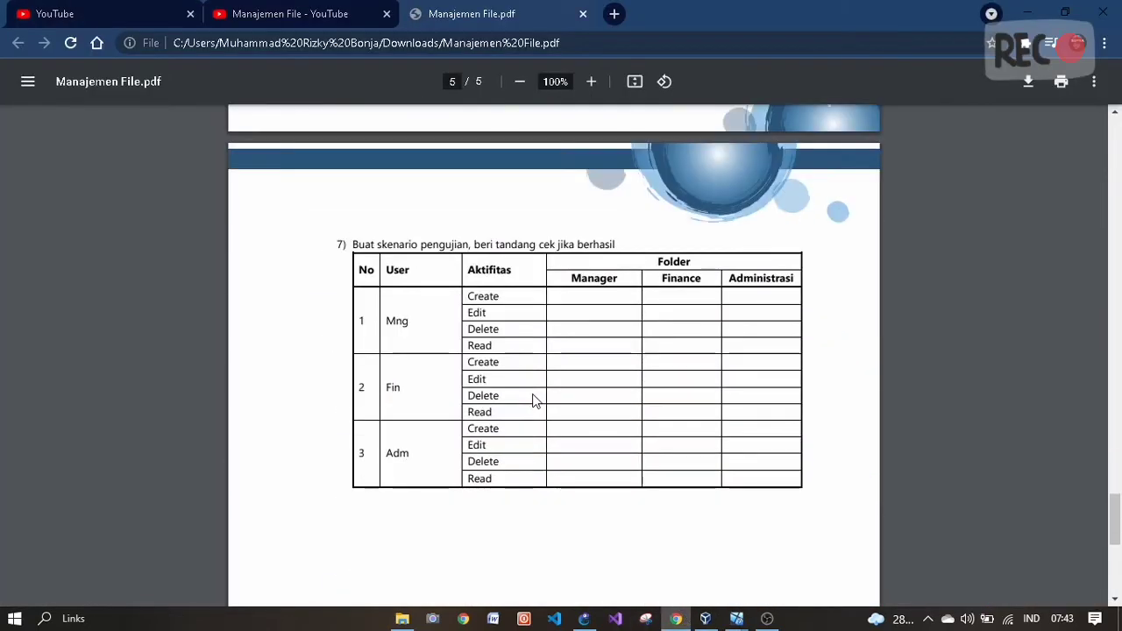
scroll(536, 401, "down", 2)
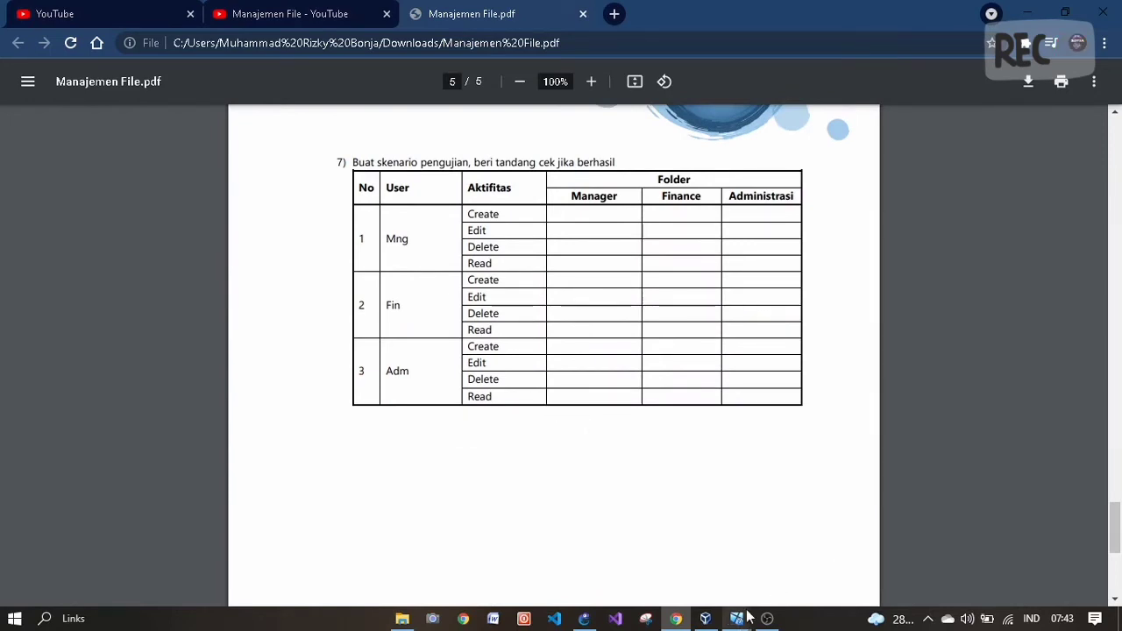
mouse_move(744, 614)
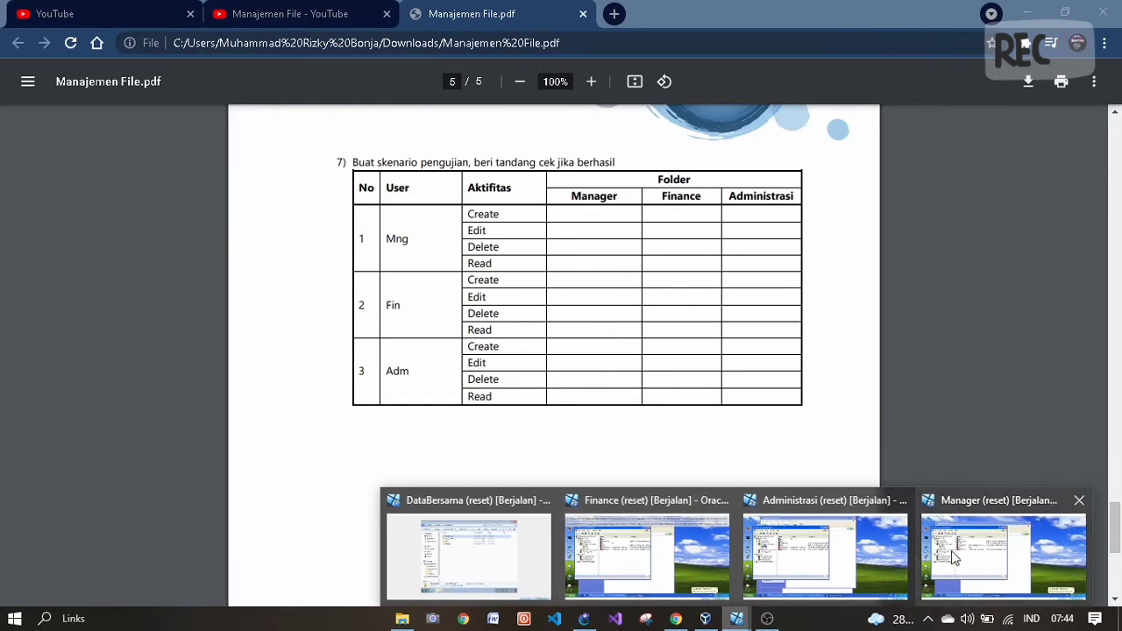
left_click(820, 561)
- Close Computer Management, Network Connections, connection status, and Administrative Tools windows on the XP client
left_click(572, 115)
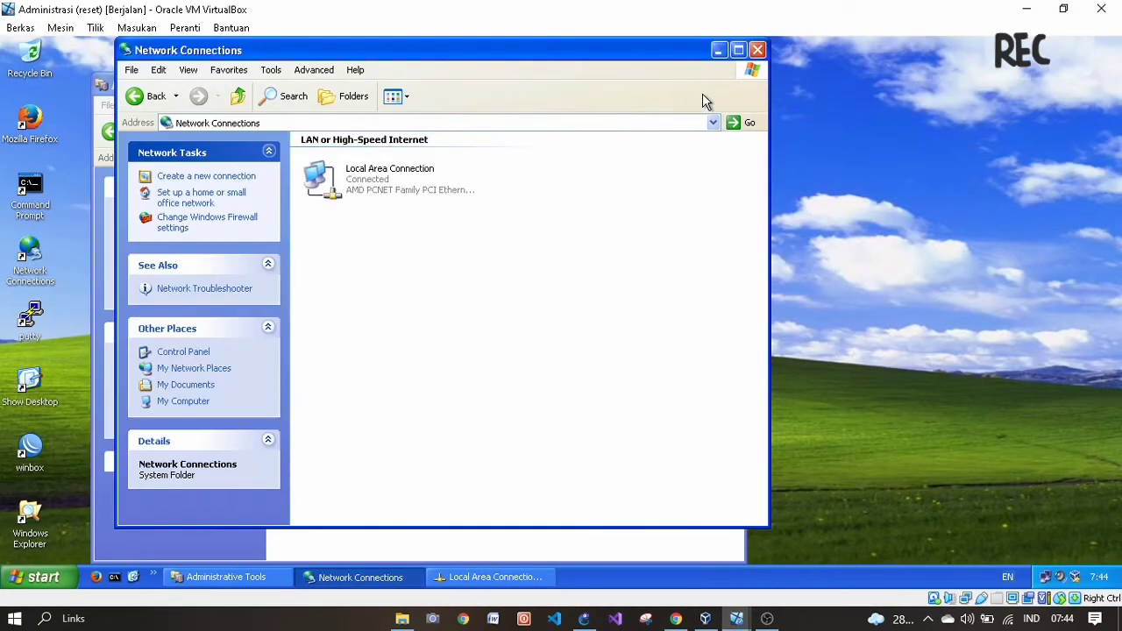
left_click(758, 50)
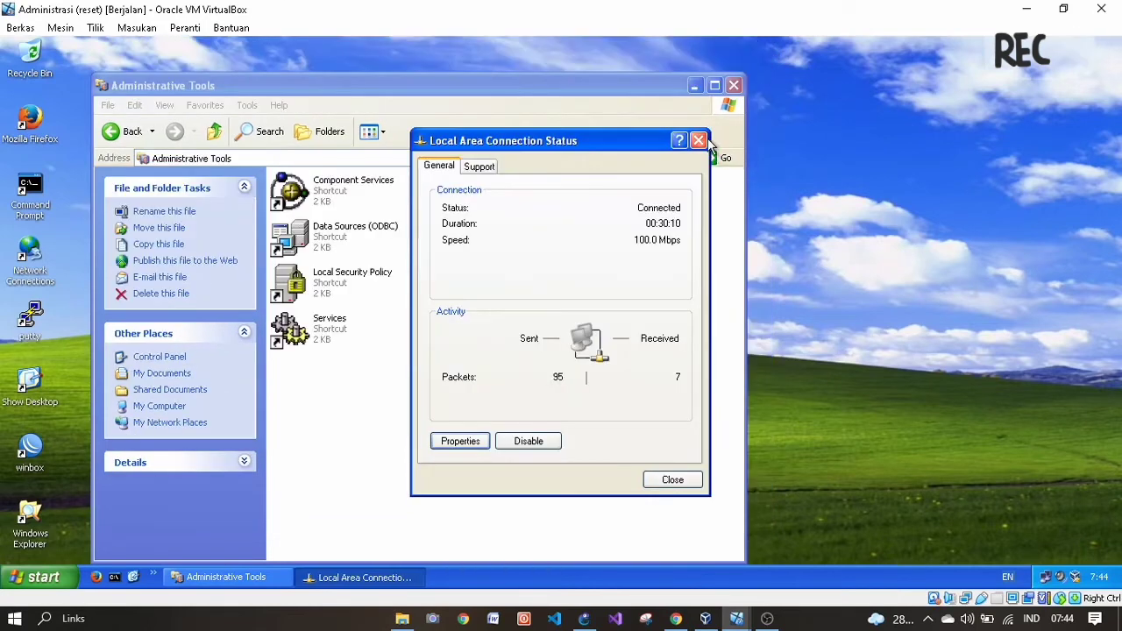
left_click(698, 140)
left_click(733, 85)
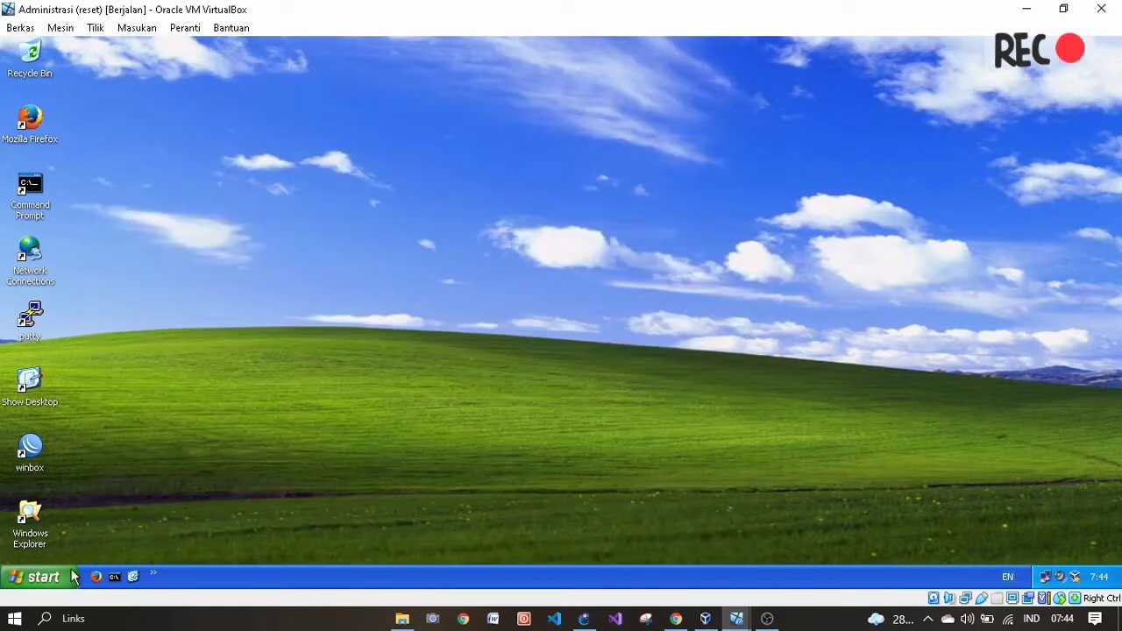
- Log off the XP client and sign back in as adm with its password
left_click(40, 577)
left_click(182, 547)
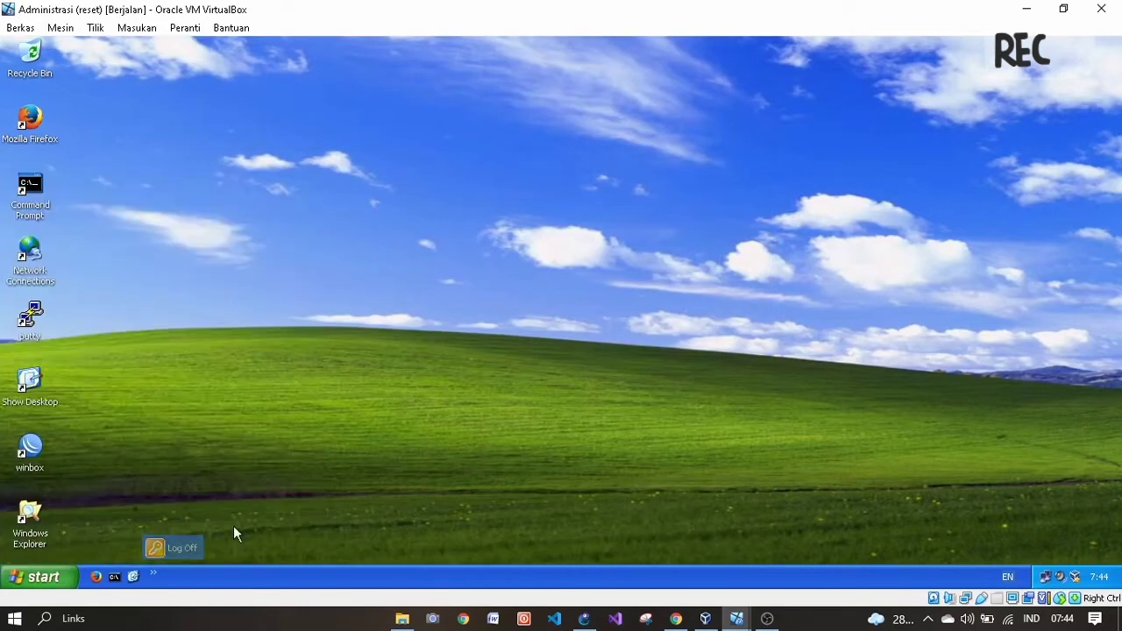
left_click(615, 250)
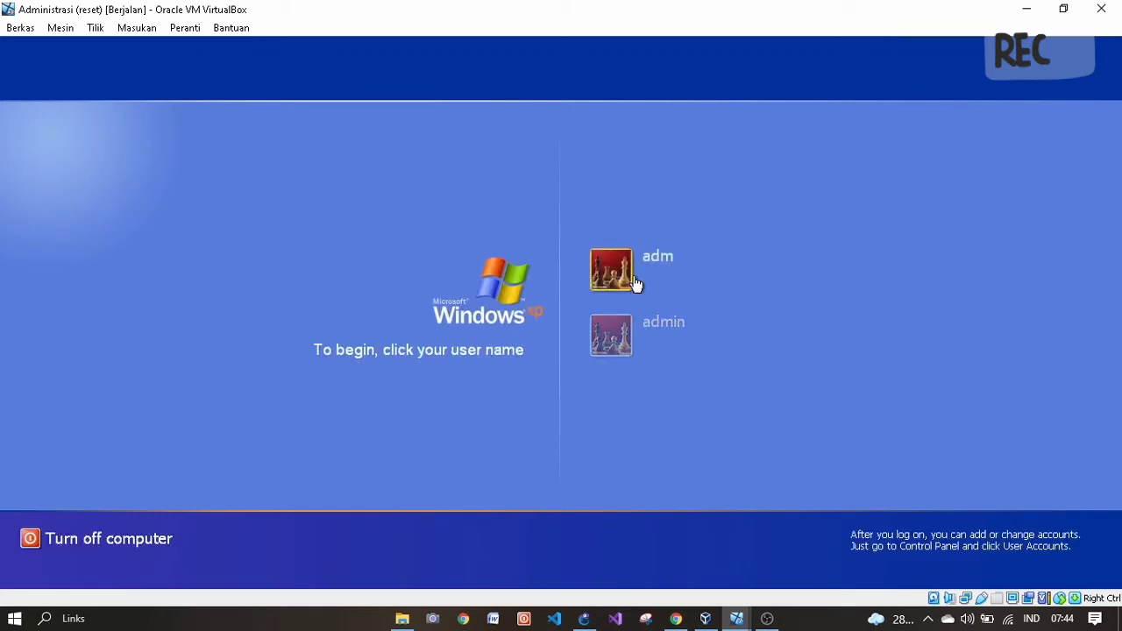
left_click(635, 283)
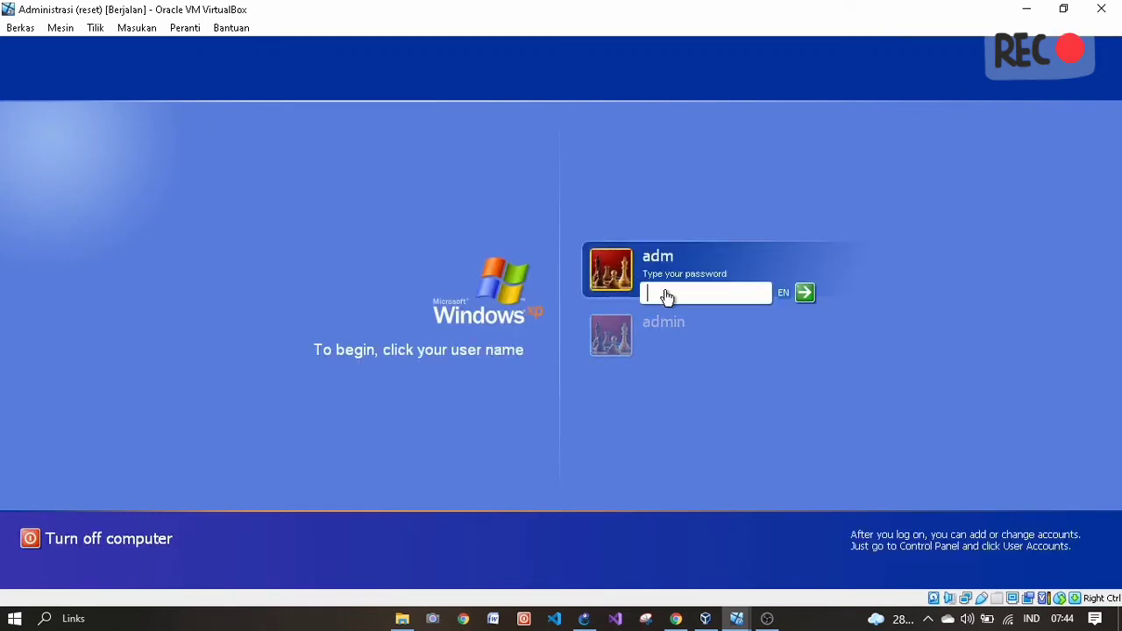
key("Return")
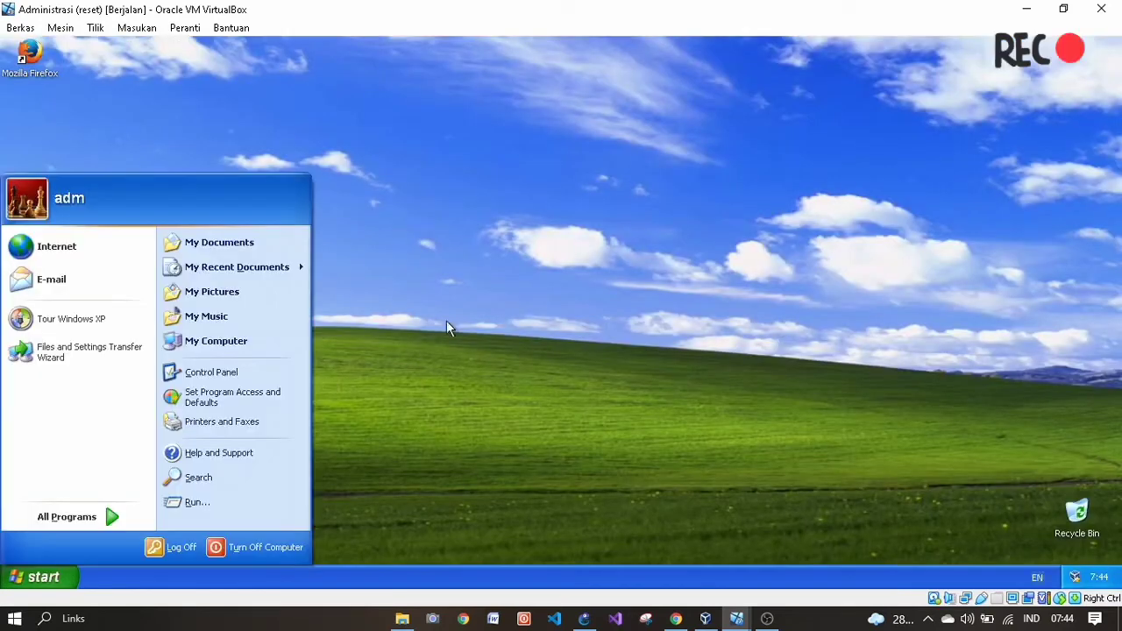
- Open \\192.168.1.1 via Run and enter the DataBersama share, then return to the PDF
left_click(450, 323)
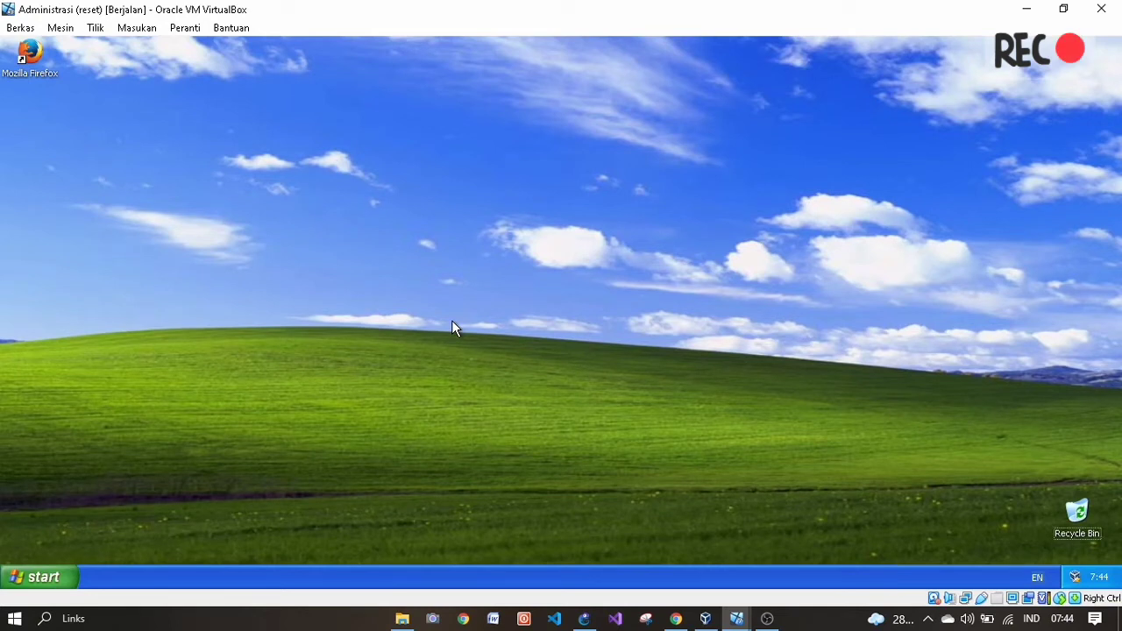
key("super+r")
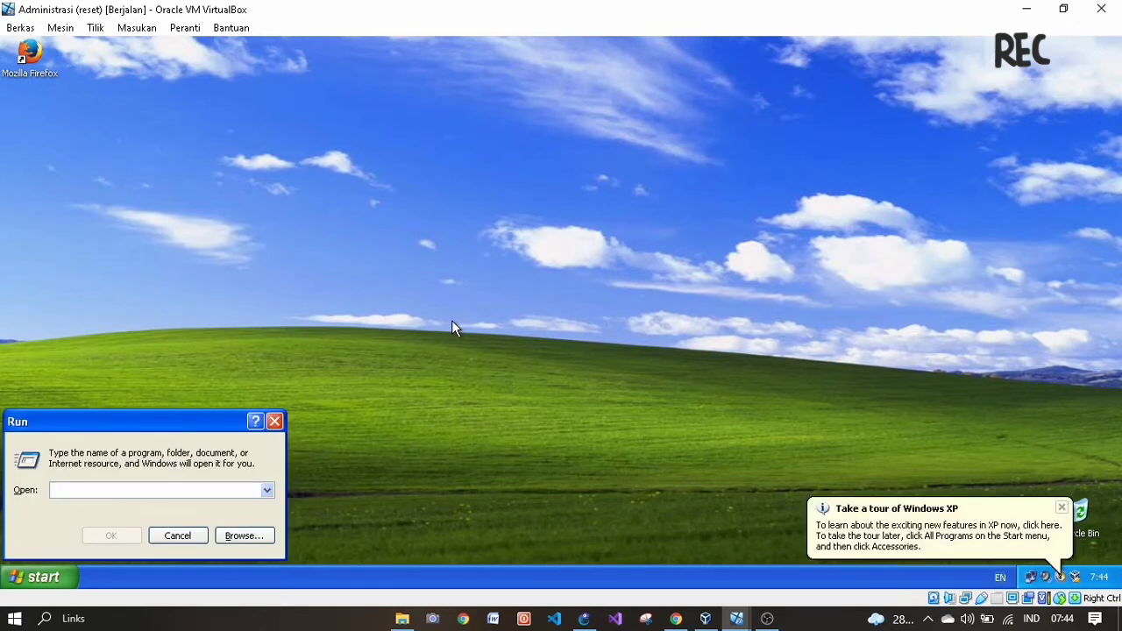
type("\\\\192")
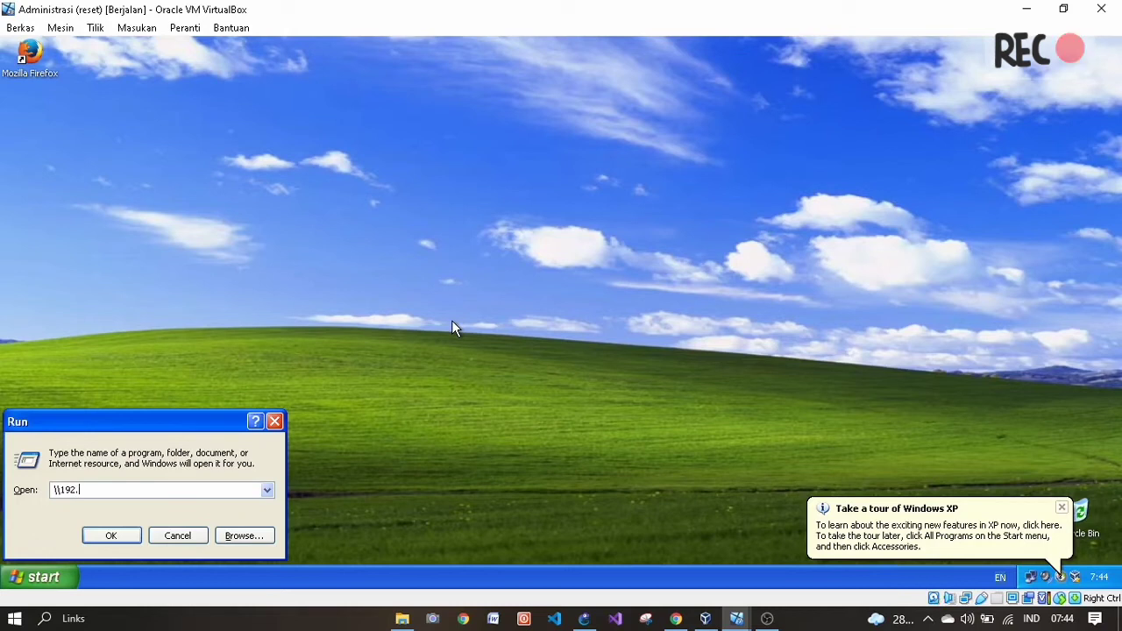
type(".1.1")
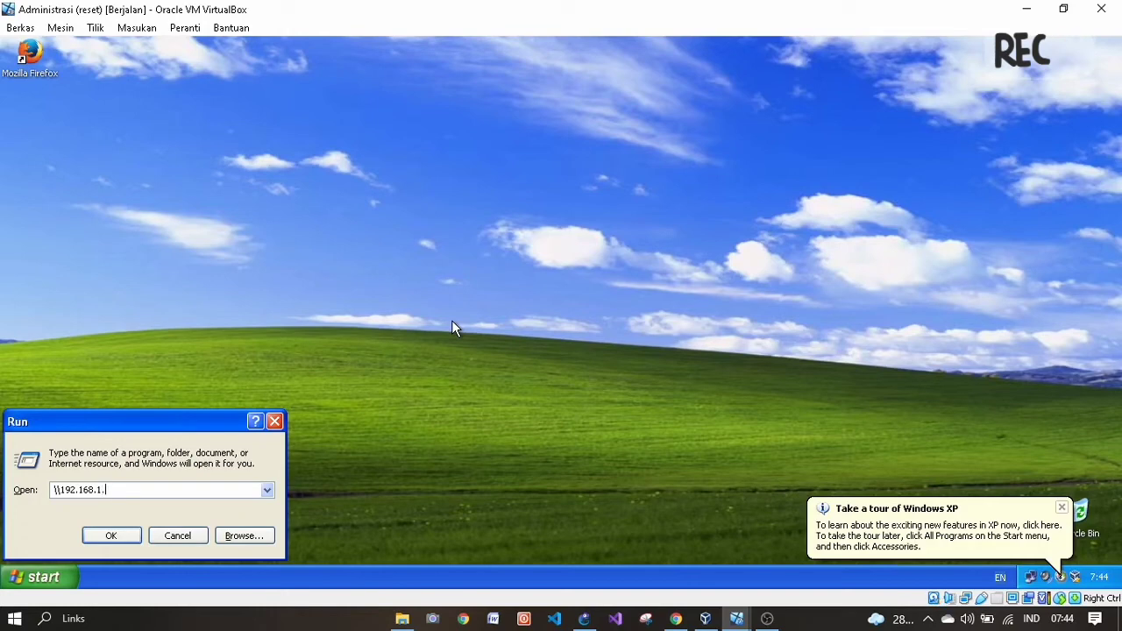
key("Return")
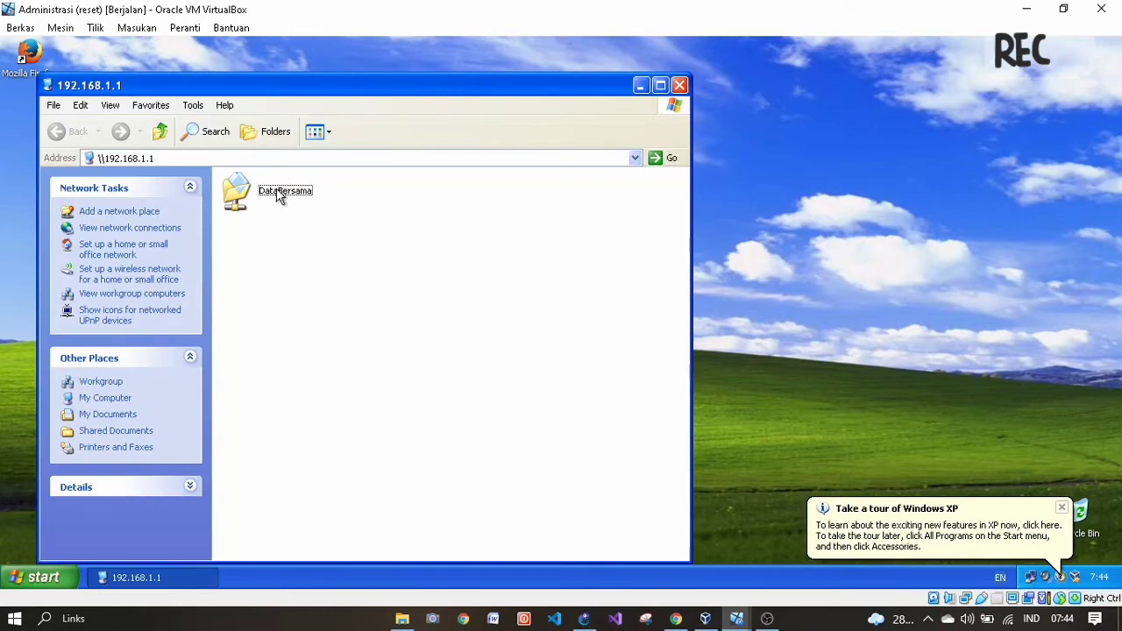
double_click(281, 195)
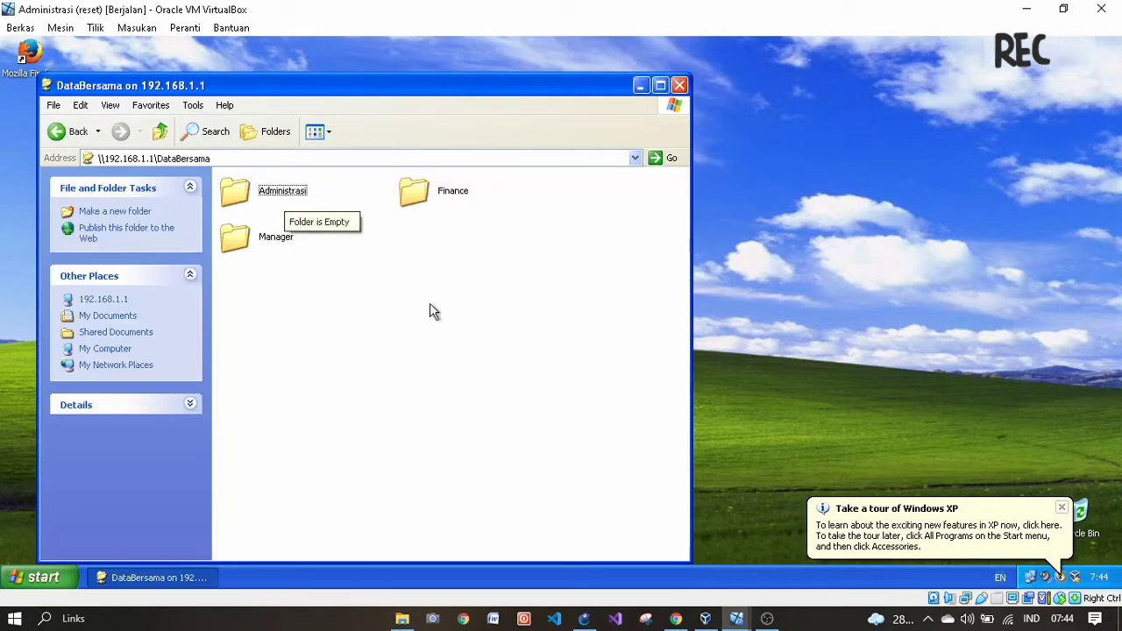
left_click(676, 618)
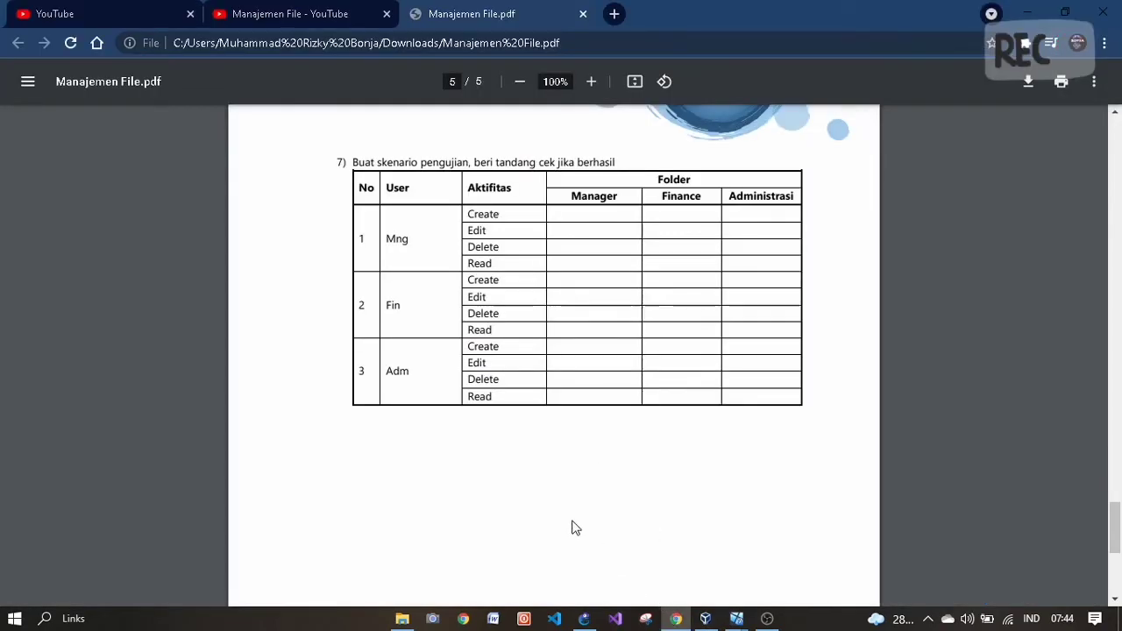
- Review the PDF test table, then bring the Administrasi VM window back up
left_click(737, 618)
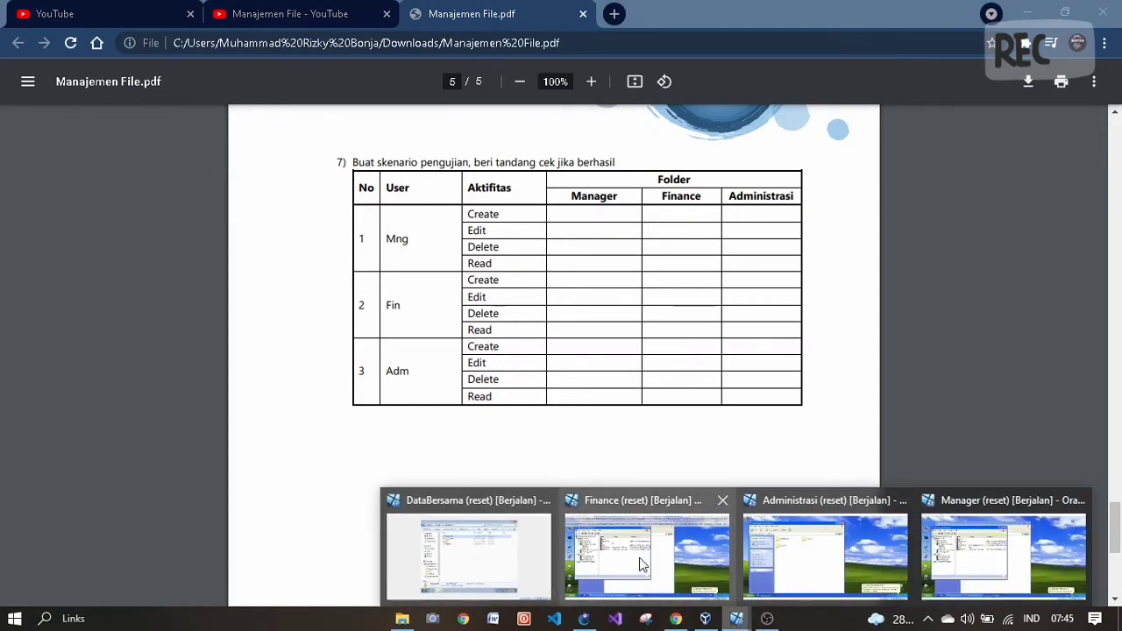
left_click(482, 452)
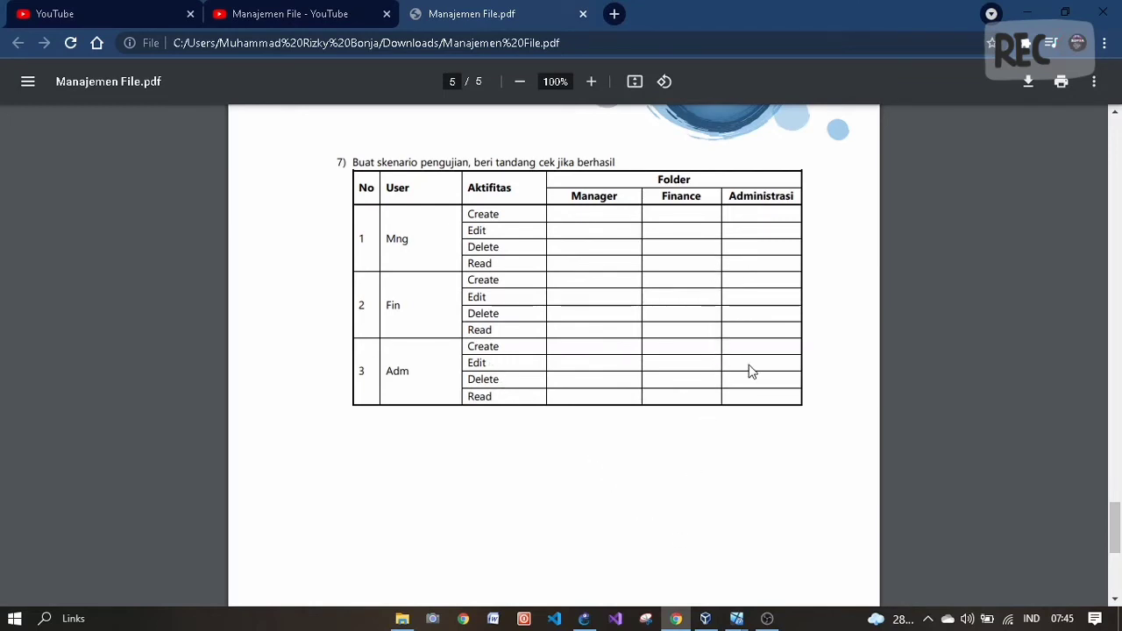
left_click(739, 619)
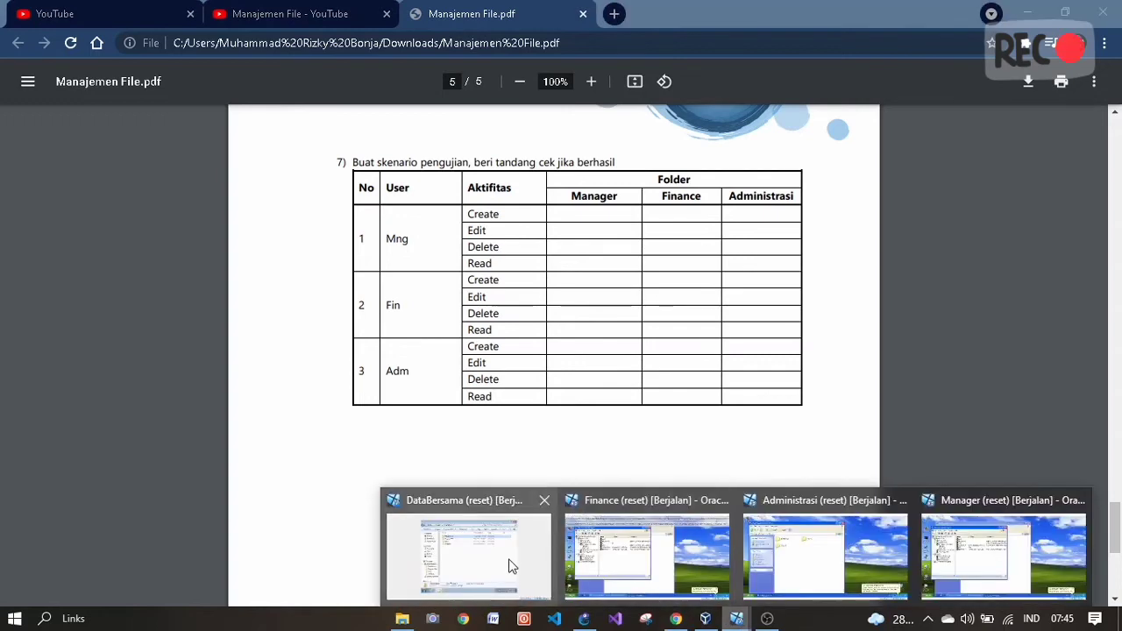
left_click(782, 559)
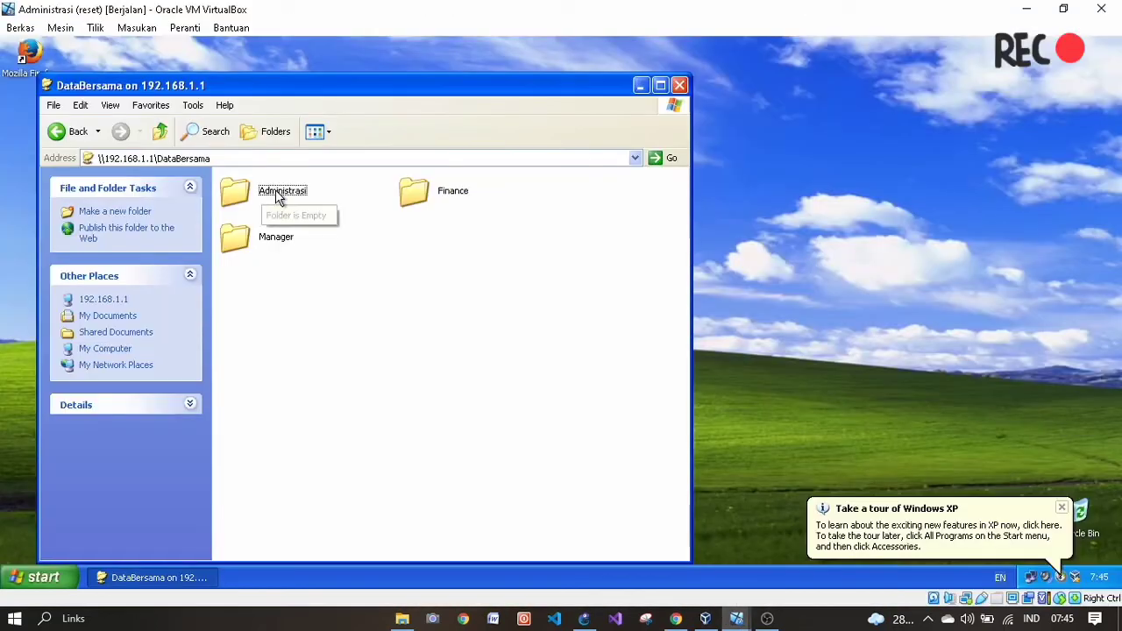
- Create a new Rich Text Document named 'file adm' in the shared Administrasi folder
double_click(277, 193)
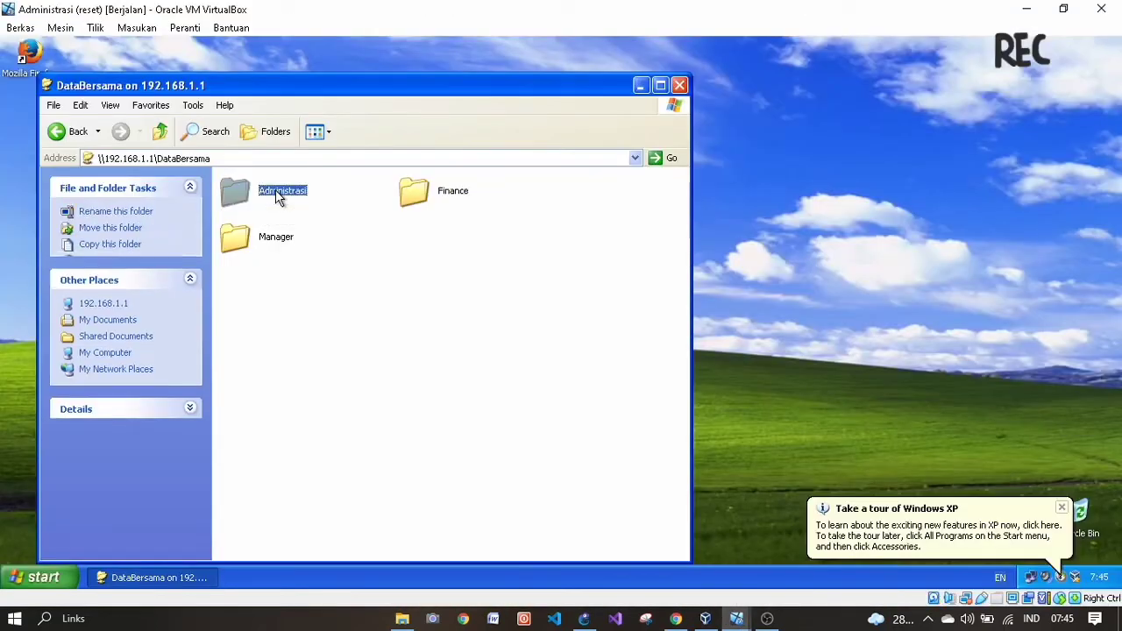
right_click(390, 273)
mouse_move(429, 399)
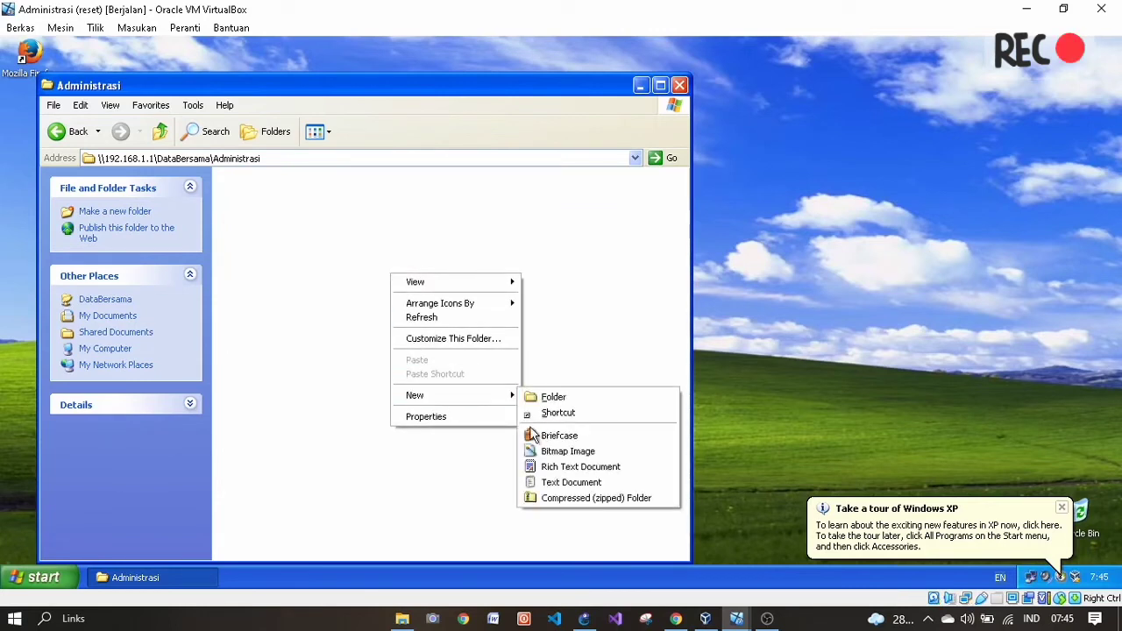
left_click(557, 472)
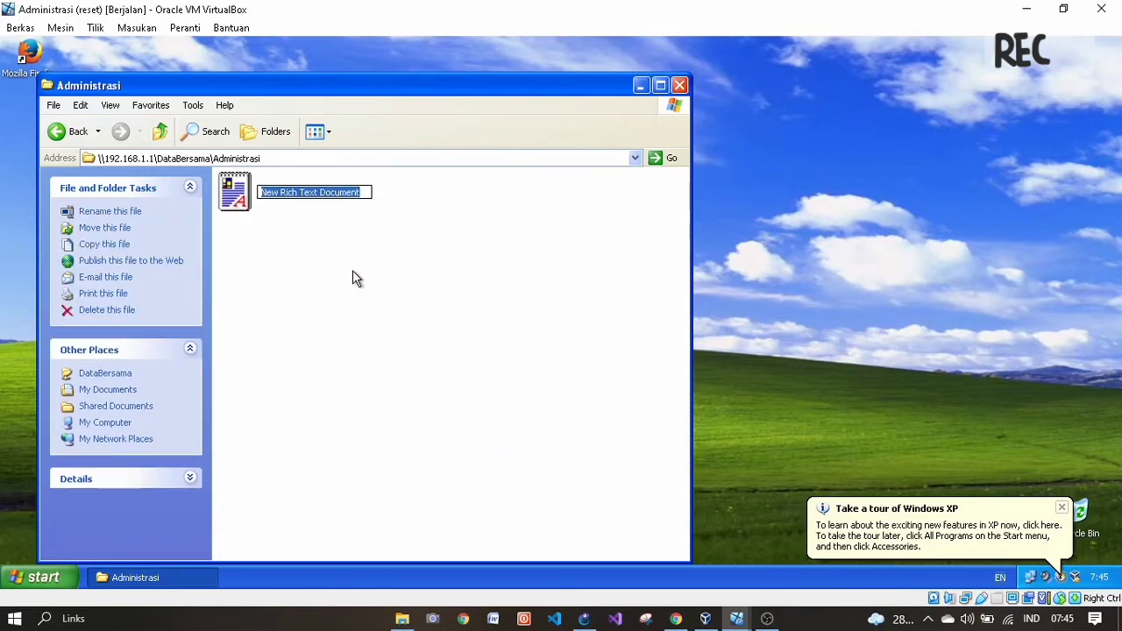
type("file")
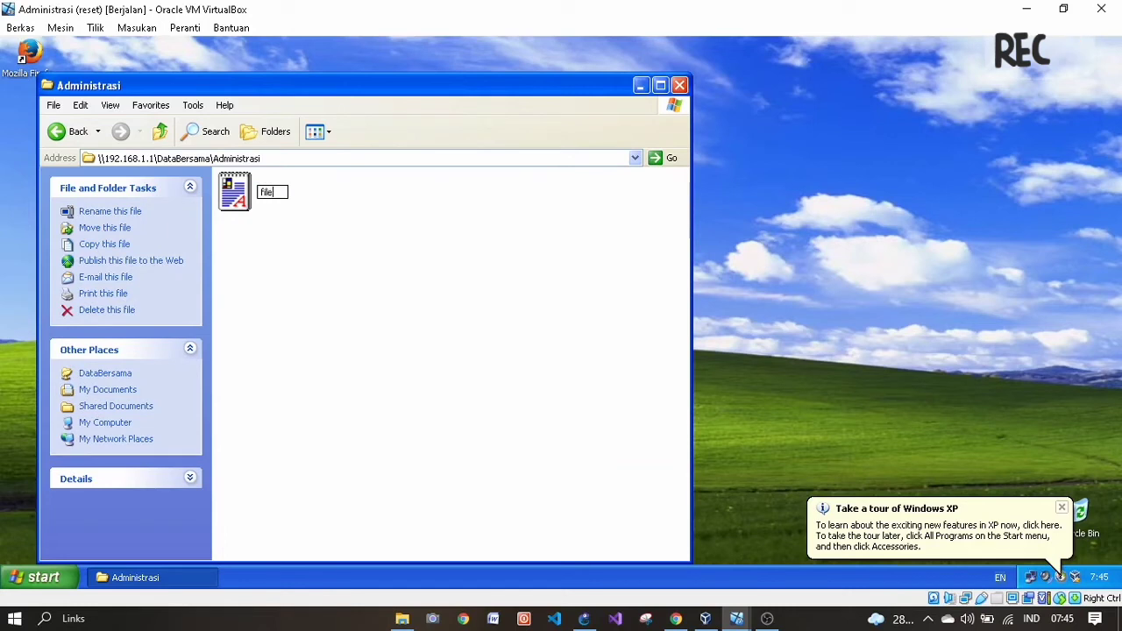
type(" adm")
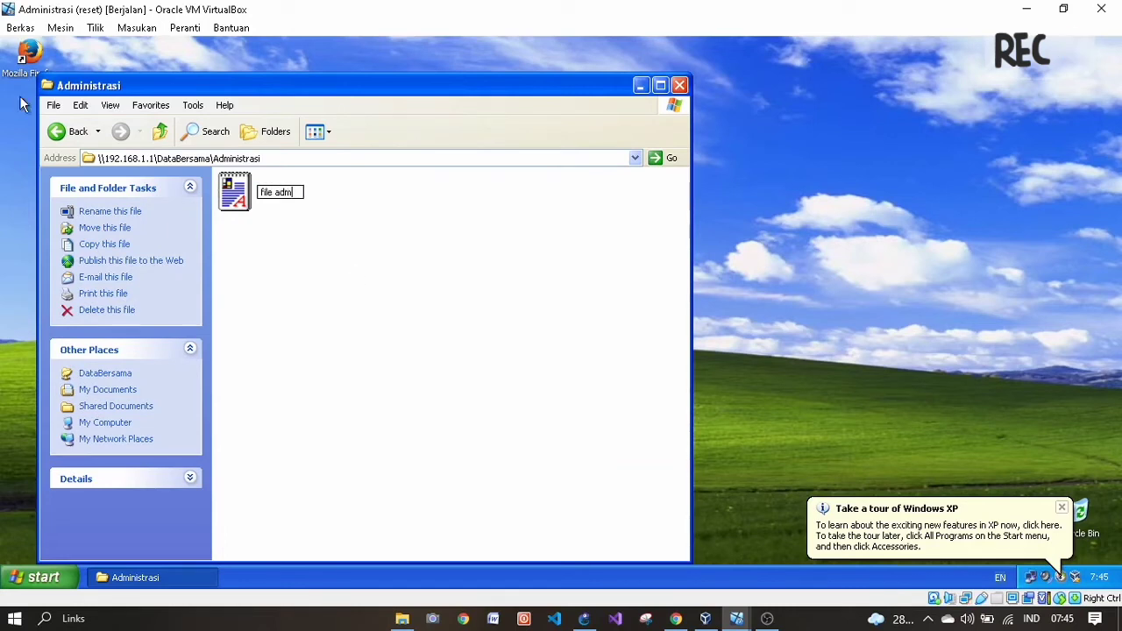
key("Return")
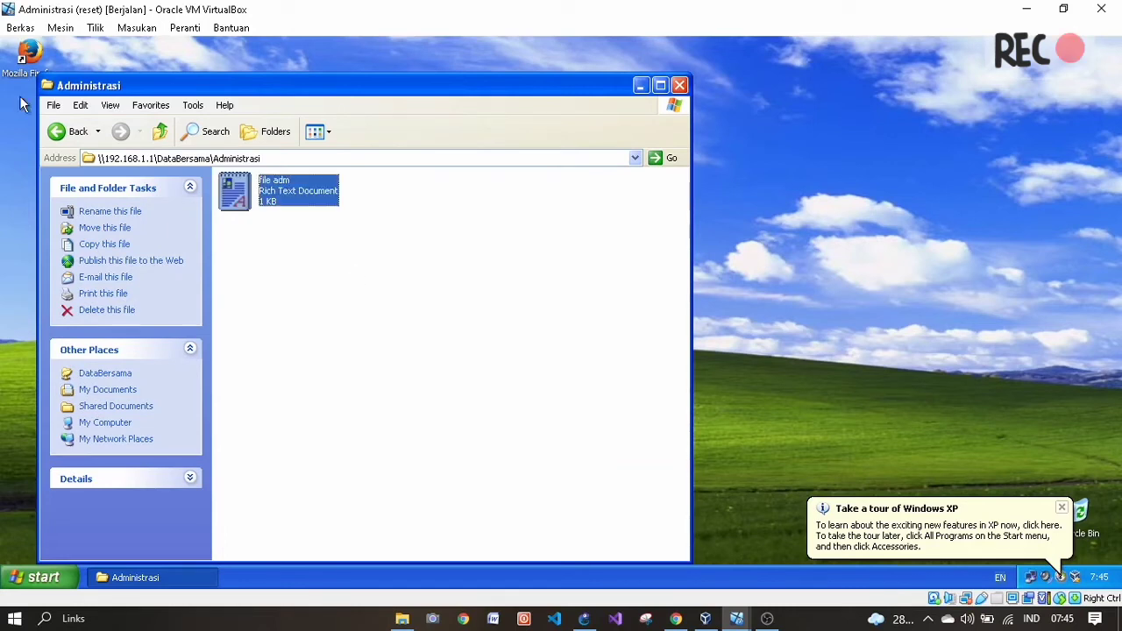
left_click(282, 227)
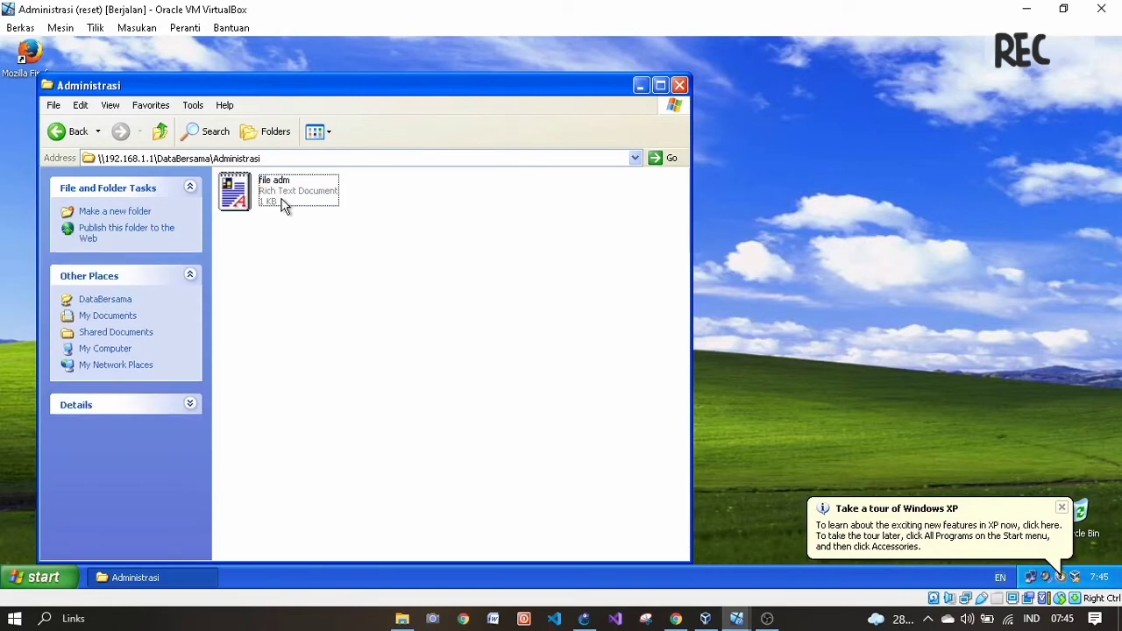
- Open 'file adm' in WordPad, save the edited text, and close it
double_click(282, 206)
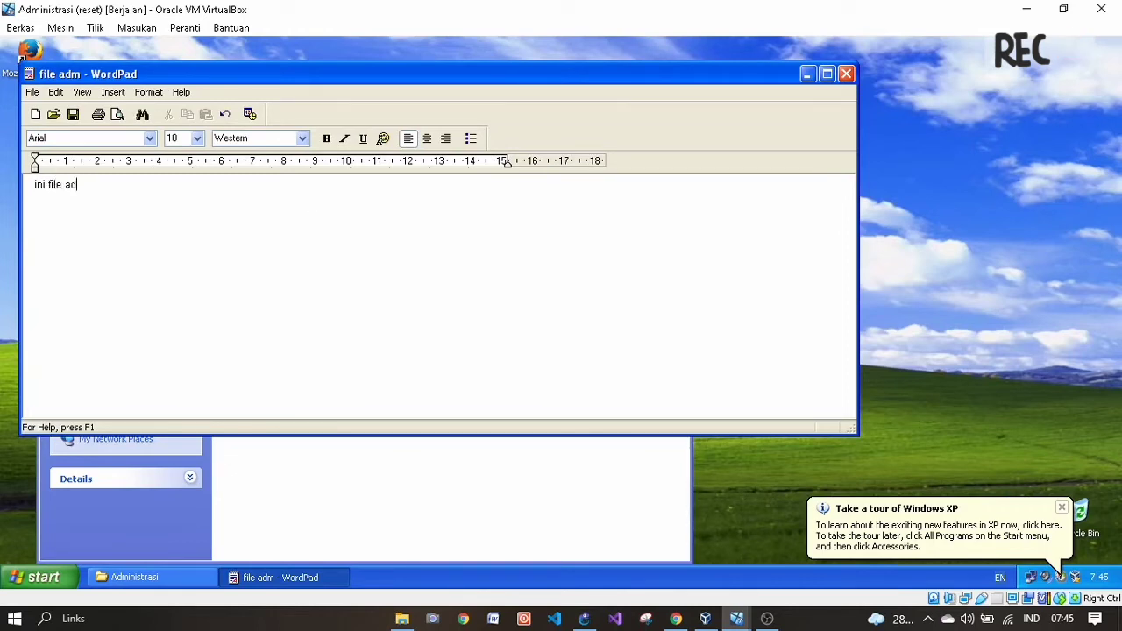
left_click(32, 92)
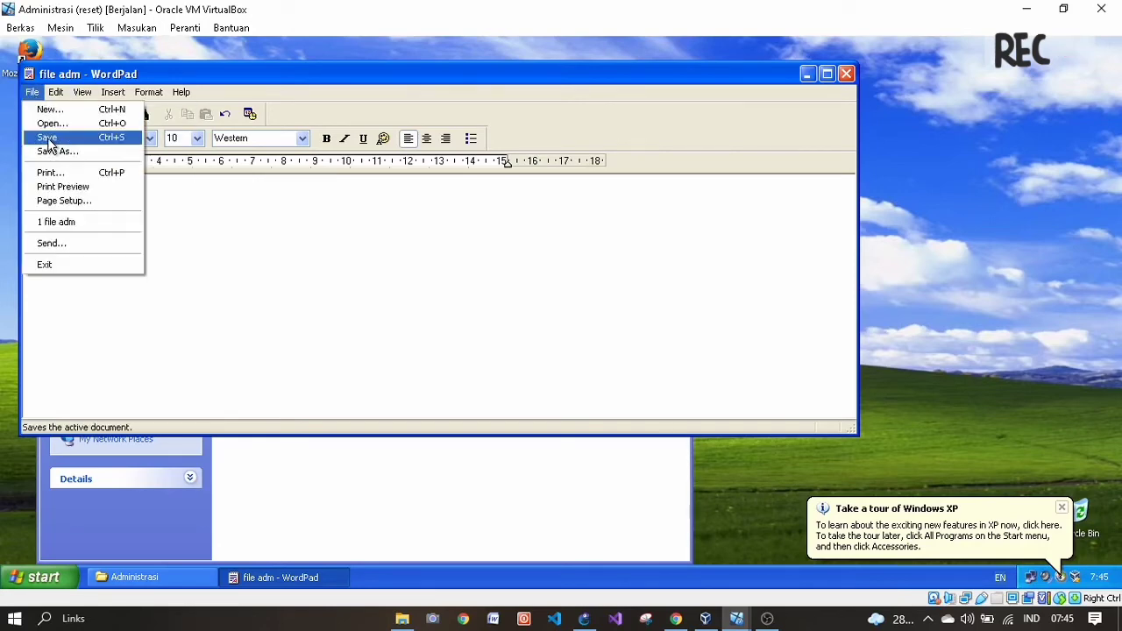
left_click(47, 138)
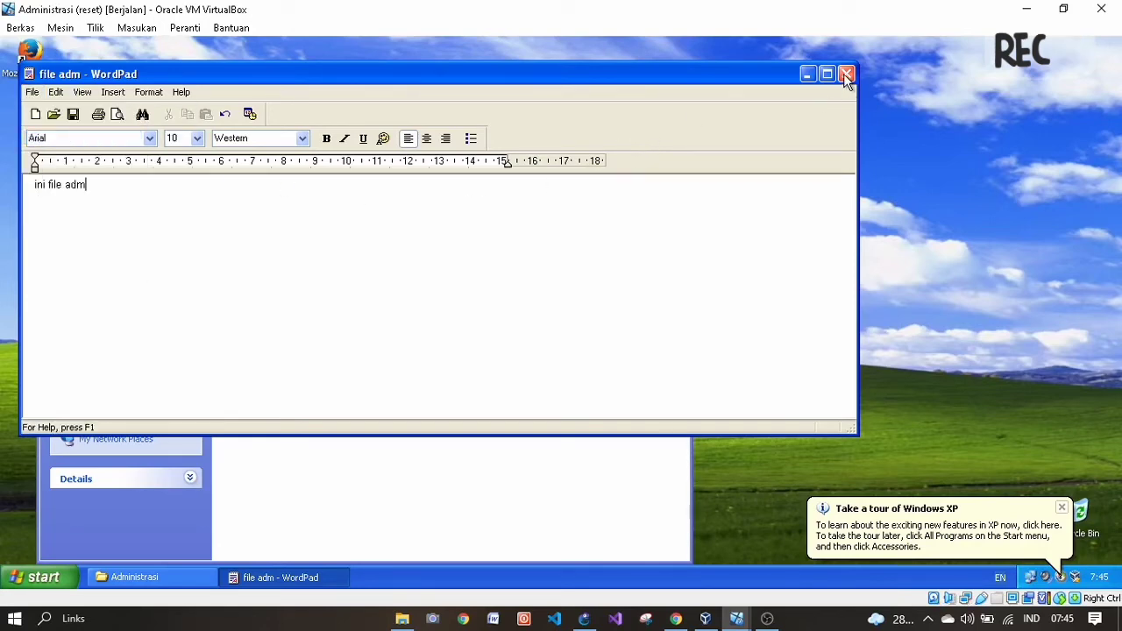
left_click(846, 75)
left_click(453, 281)
- Reopen 'file adm', append 'kkkkkk', save, and close the document
left_click(272, 196)
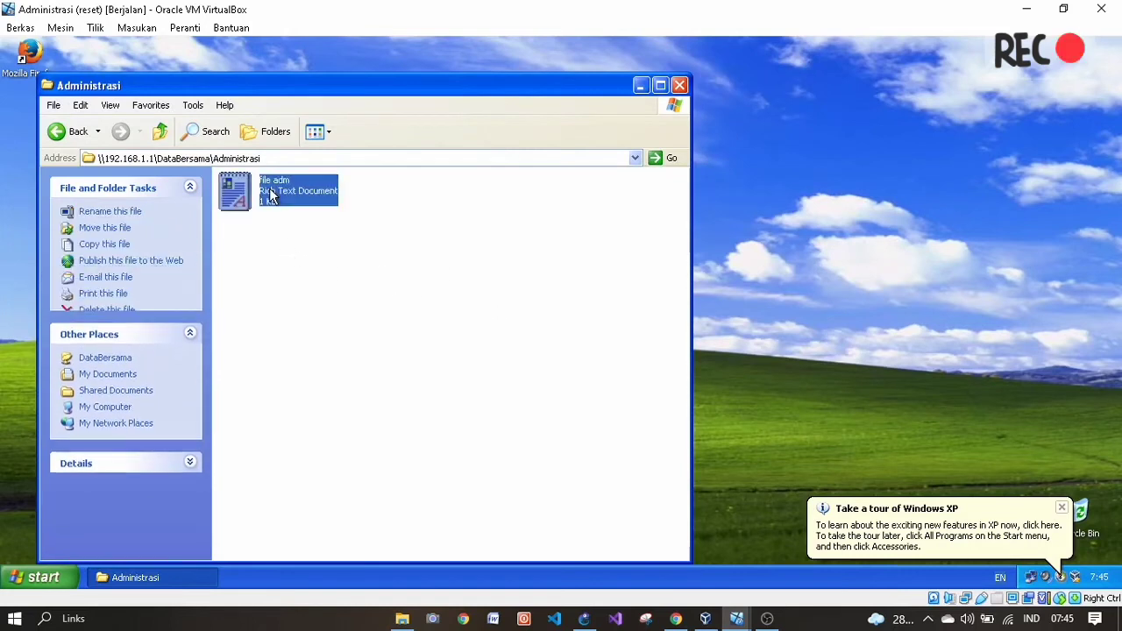
double_click(271, 196)
key("BackSpace")
type("kkkkkk")
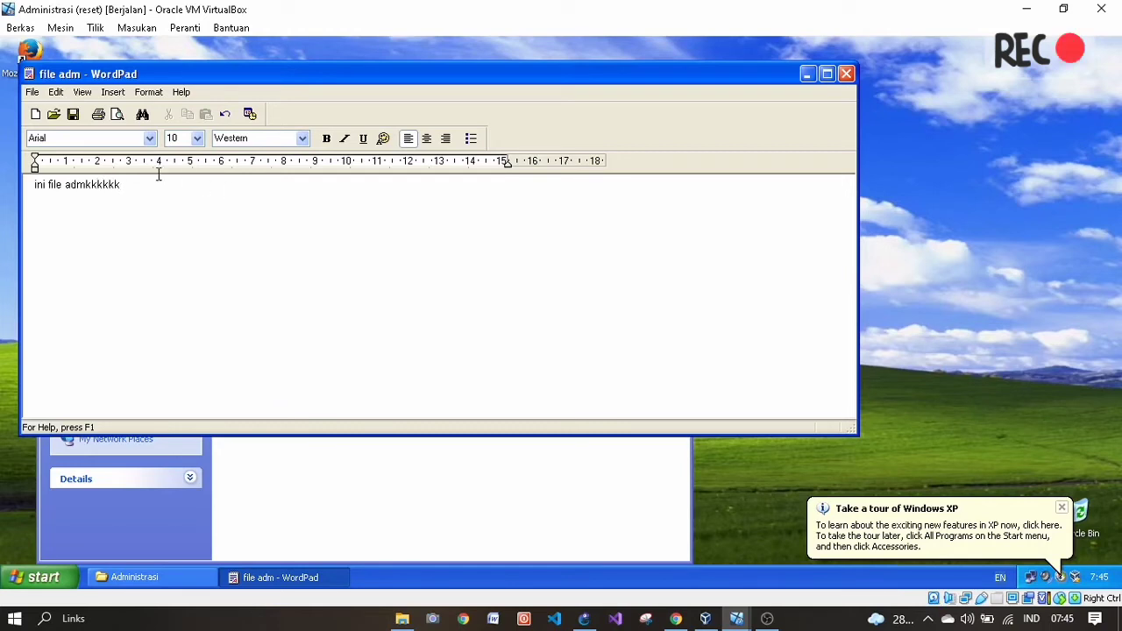
left_click(32, 92)
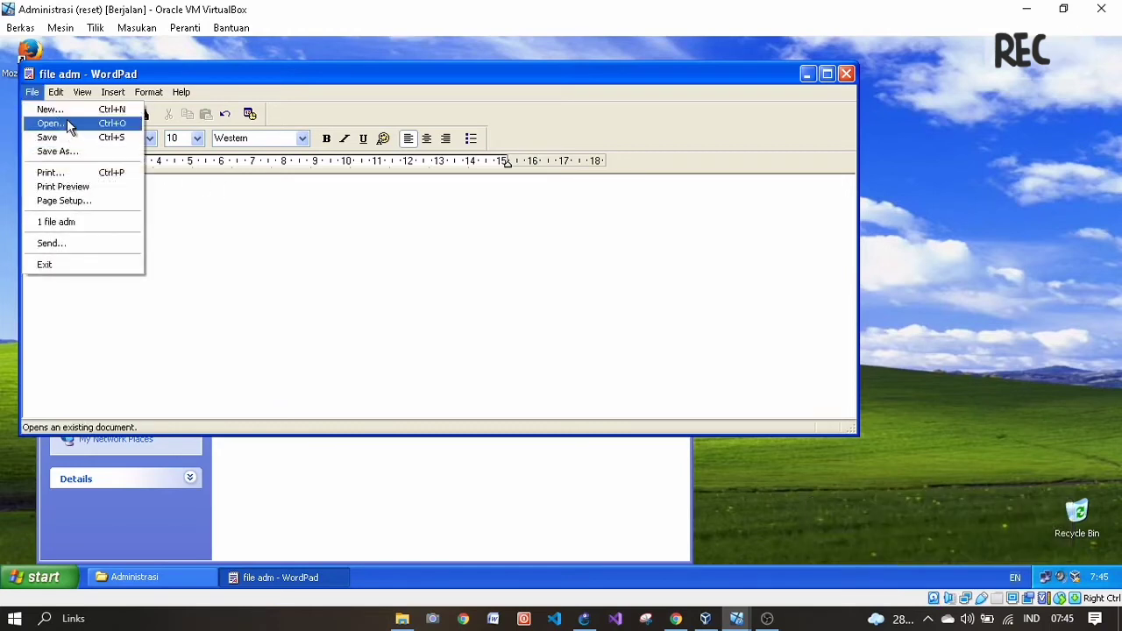
left_click(70, 137)
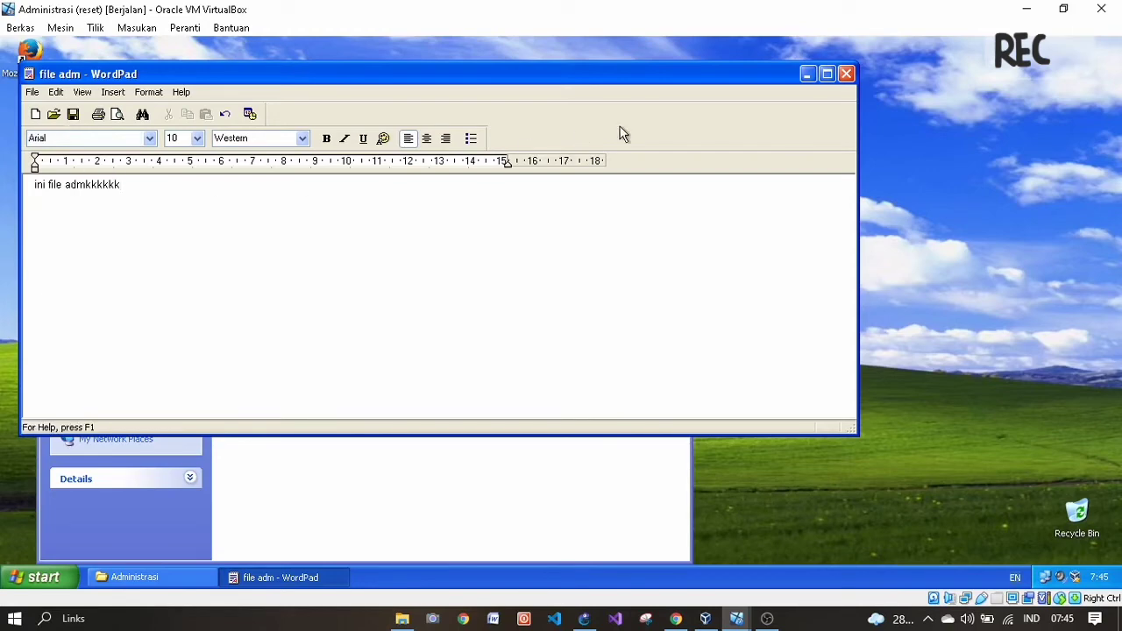
left_click(846, 73)
left_click(416, 276)
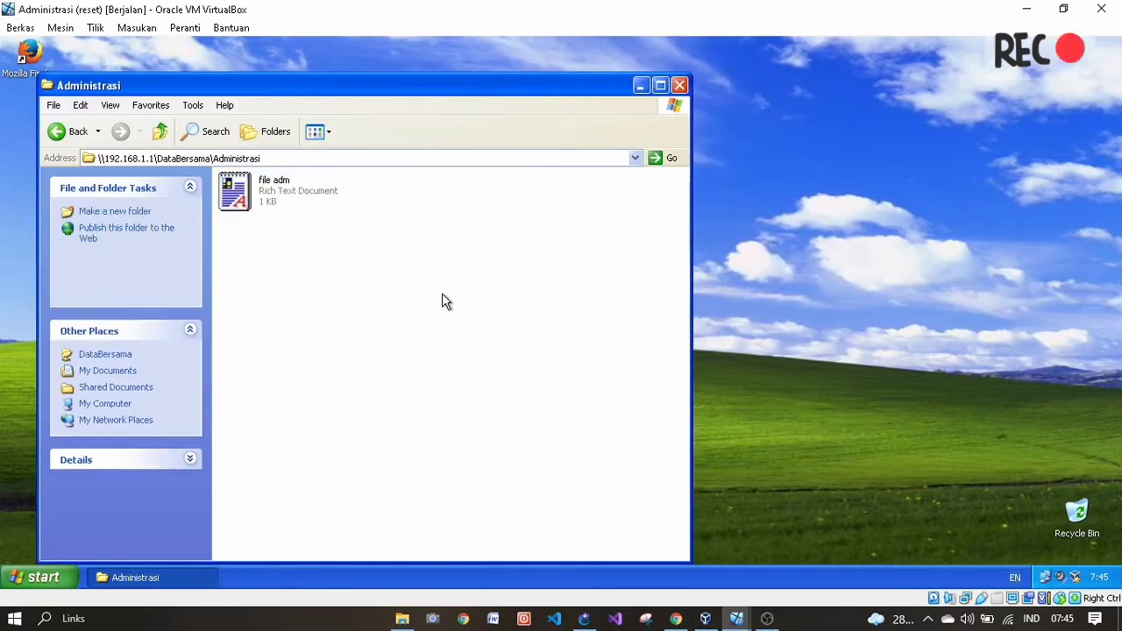
- Check the Manajemen File.pdf test table, then bring the Administrasi virtual machine to the front
left_click(676, 619)
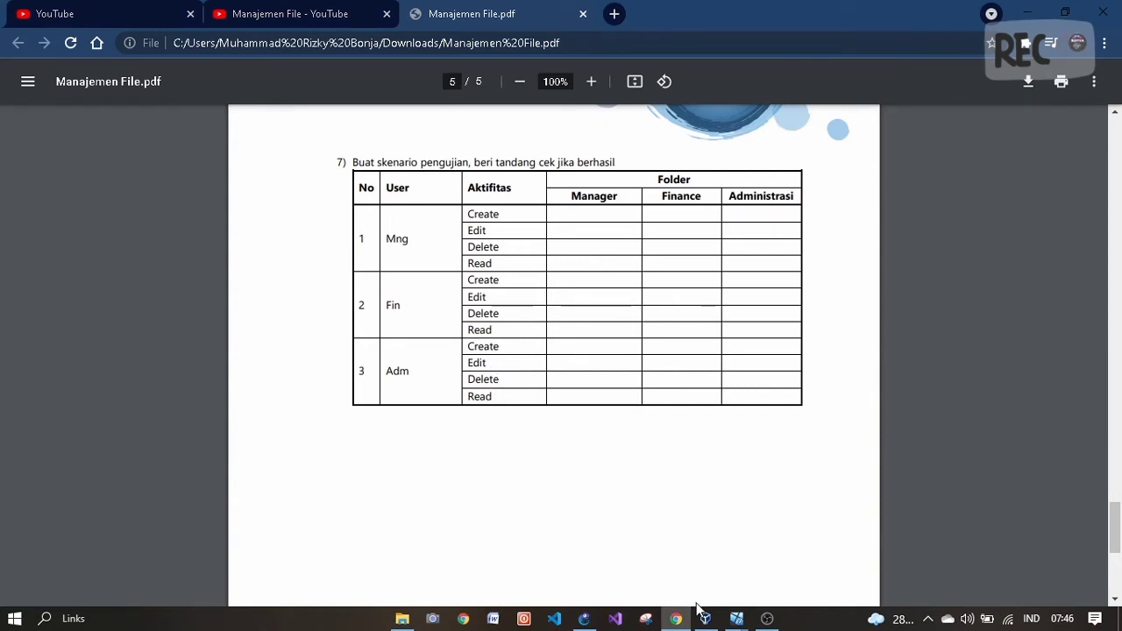
mouse_move(736, 619)
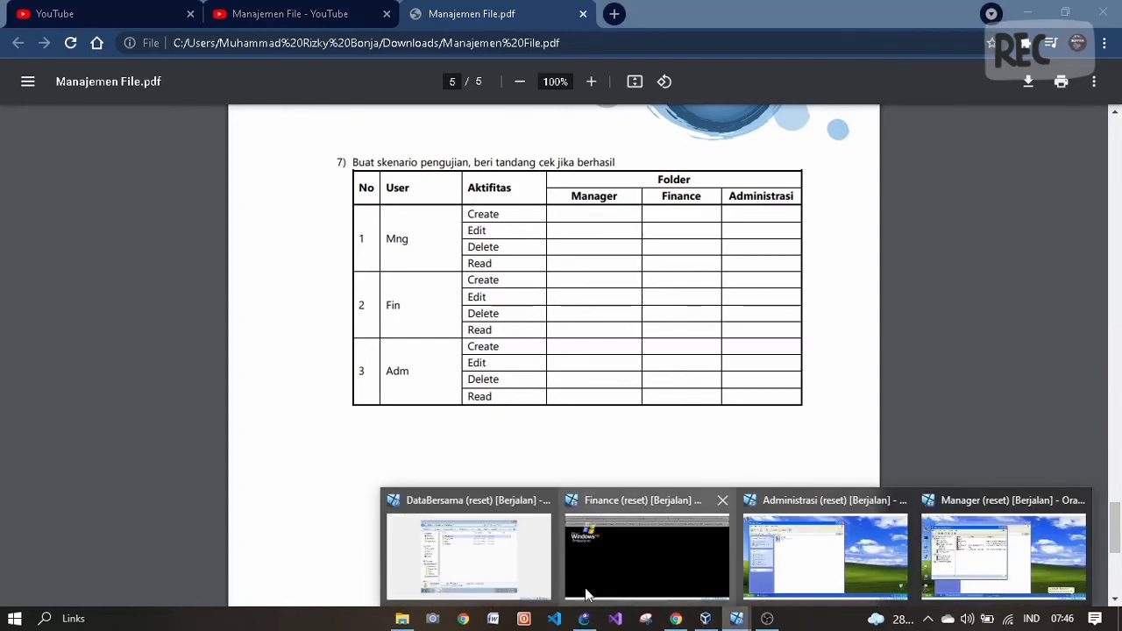
left_click(789, 556)
- Create a New Text Document in Administrasi, then open and close file adm to confirm it reads
right_click(361, 283)
mouse_move(377, 409)
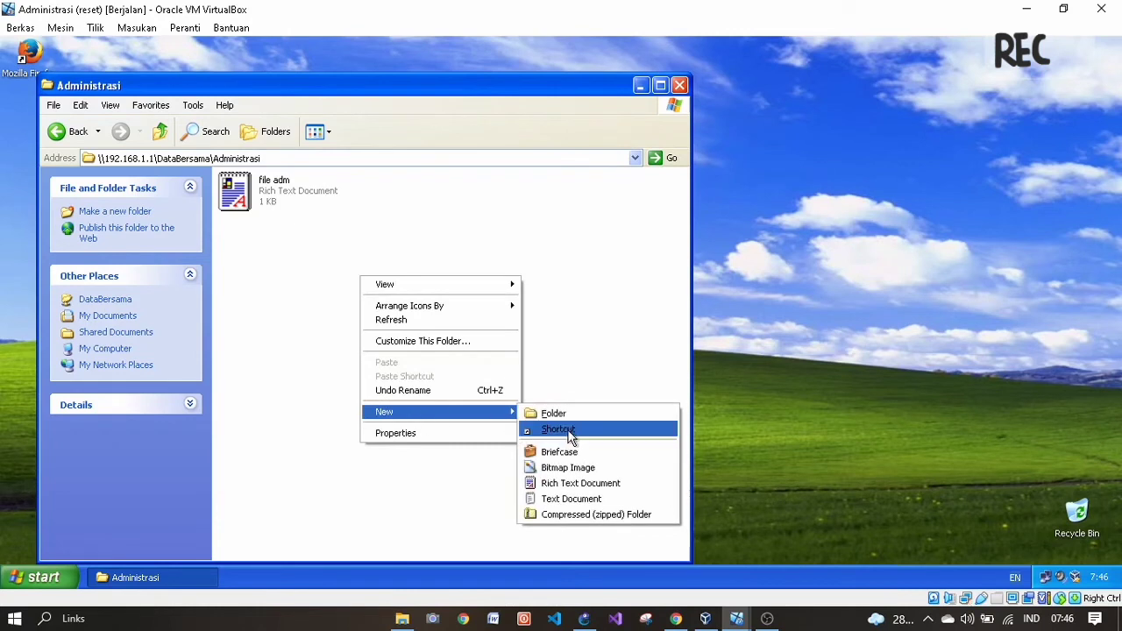
left_click(576, 498)
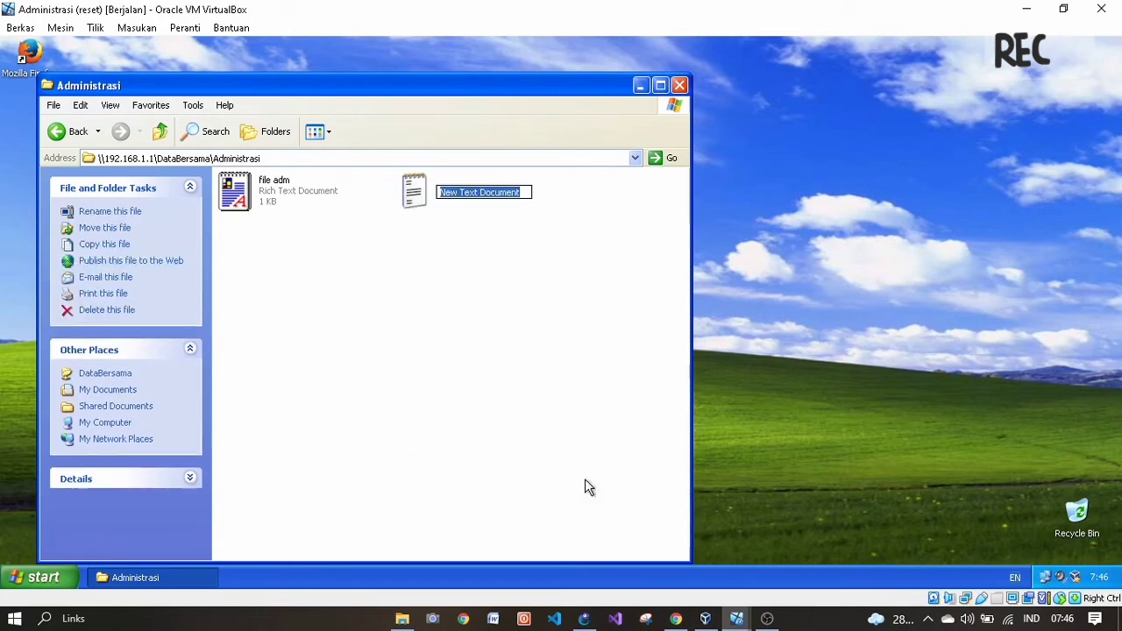
key("Return")
left_click(585, 473)
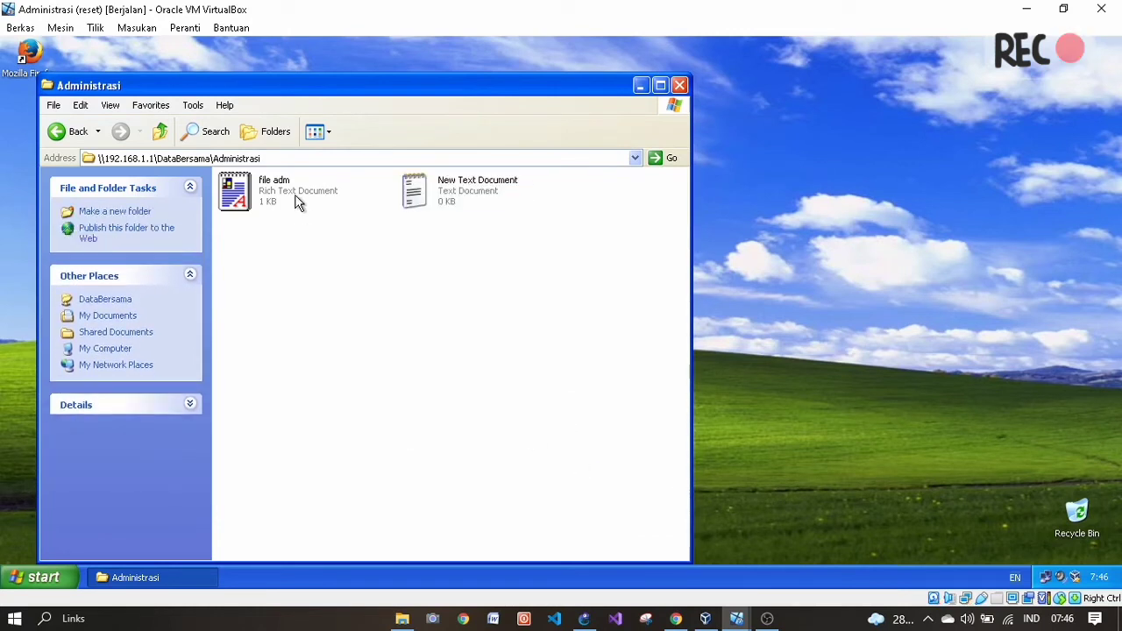
double_click(295, 199)
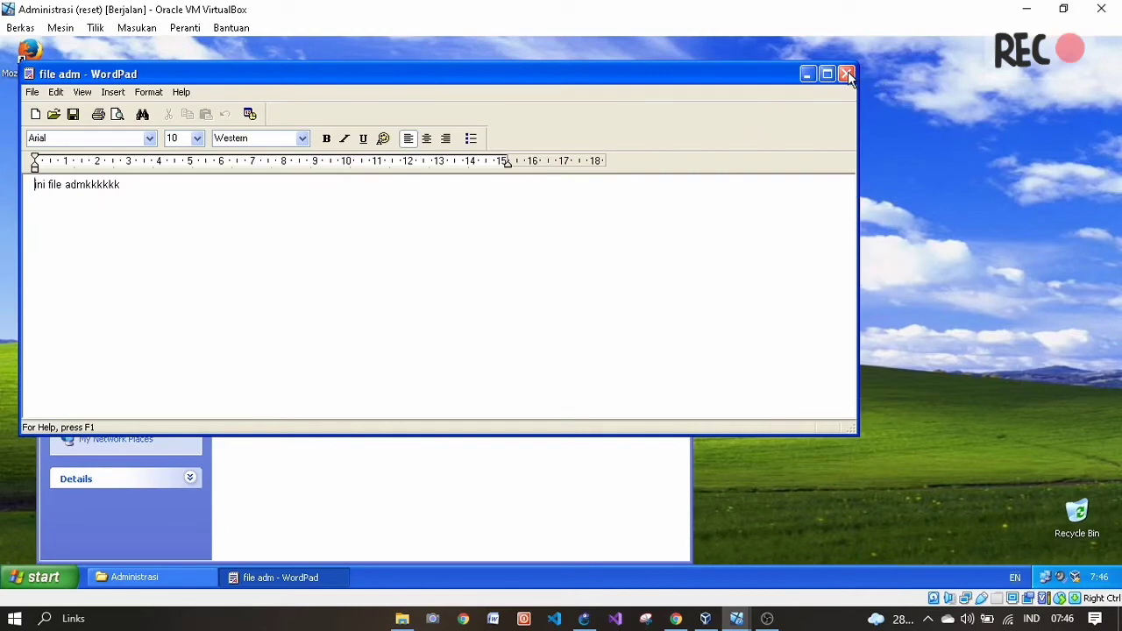
left_click(846, 74)
- Delete the New Text Document from the Administrasi folder
right_click(430, 200)
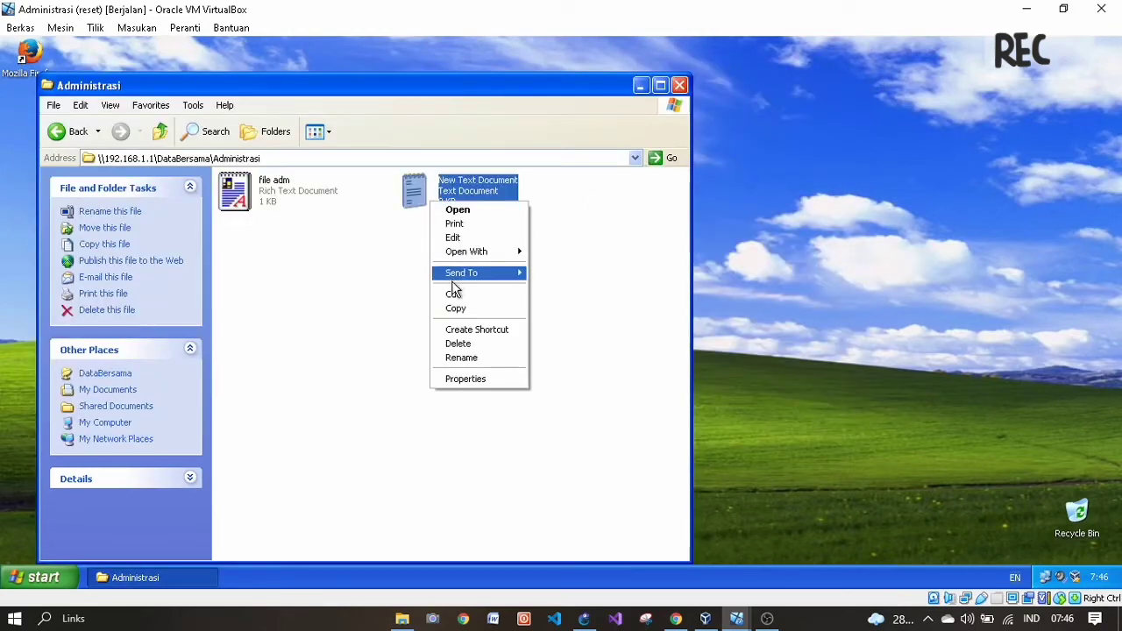
left_click(459, 344)
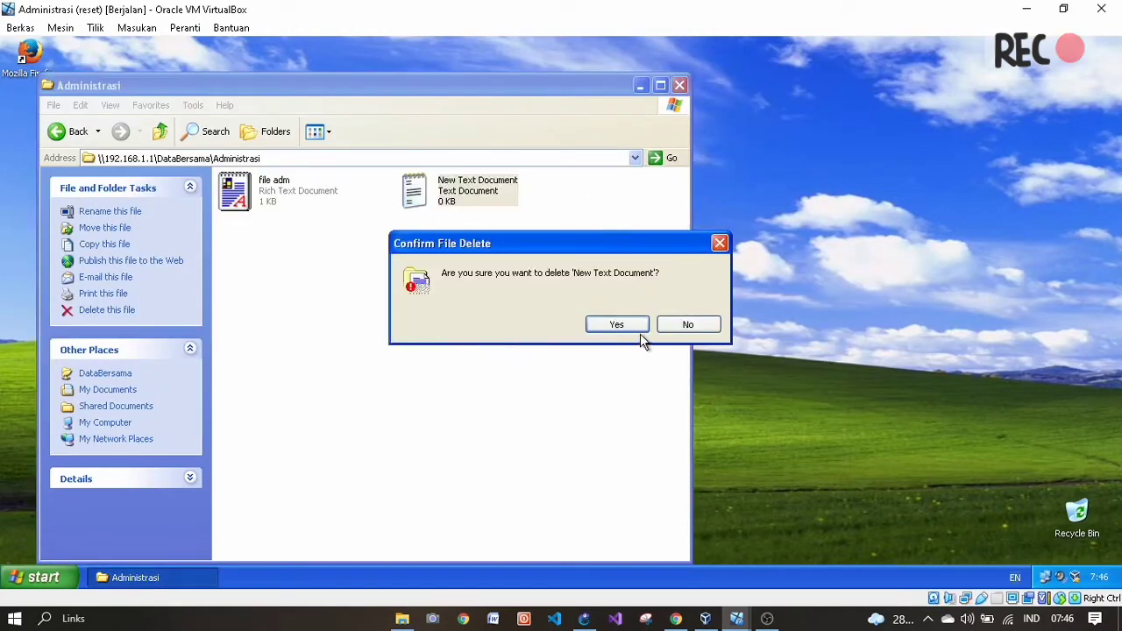
left_click(616, 325)
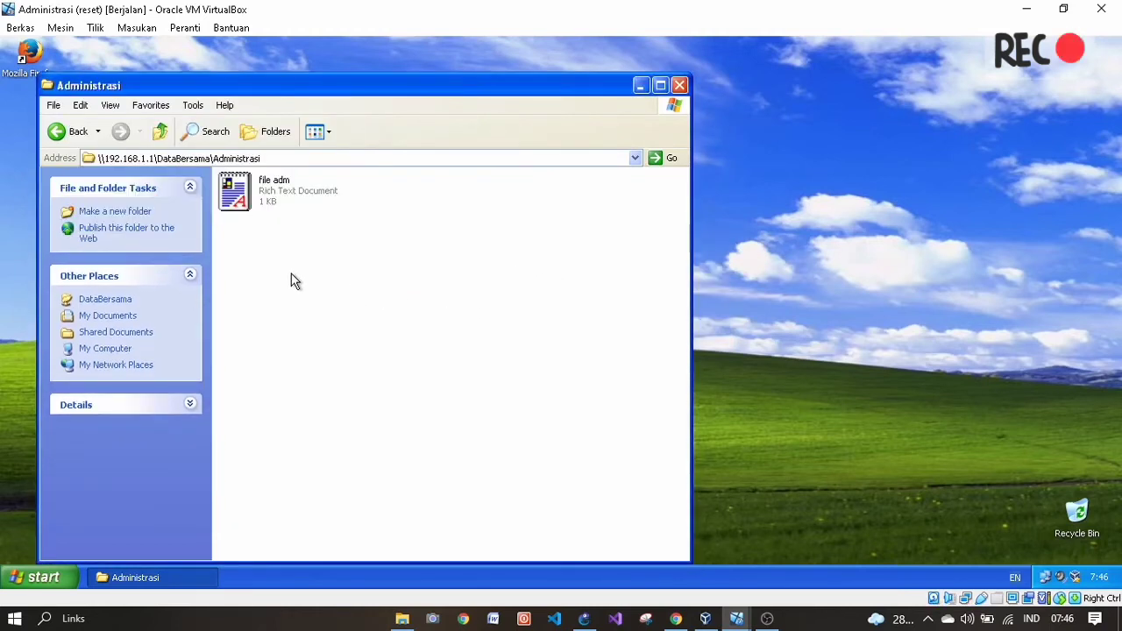
- Try to create a Rich Text Document in Finance and acknowledge the access denied error
left_click(63, 140)
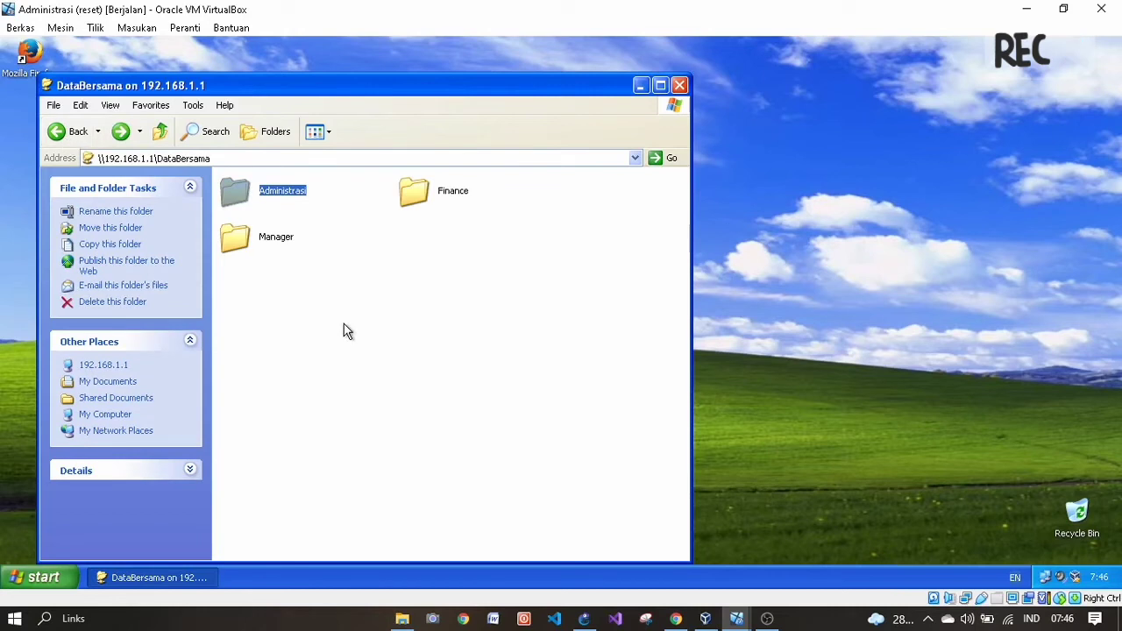
double_click(441, 202)
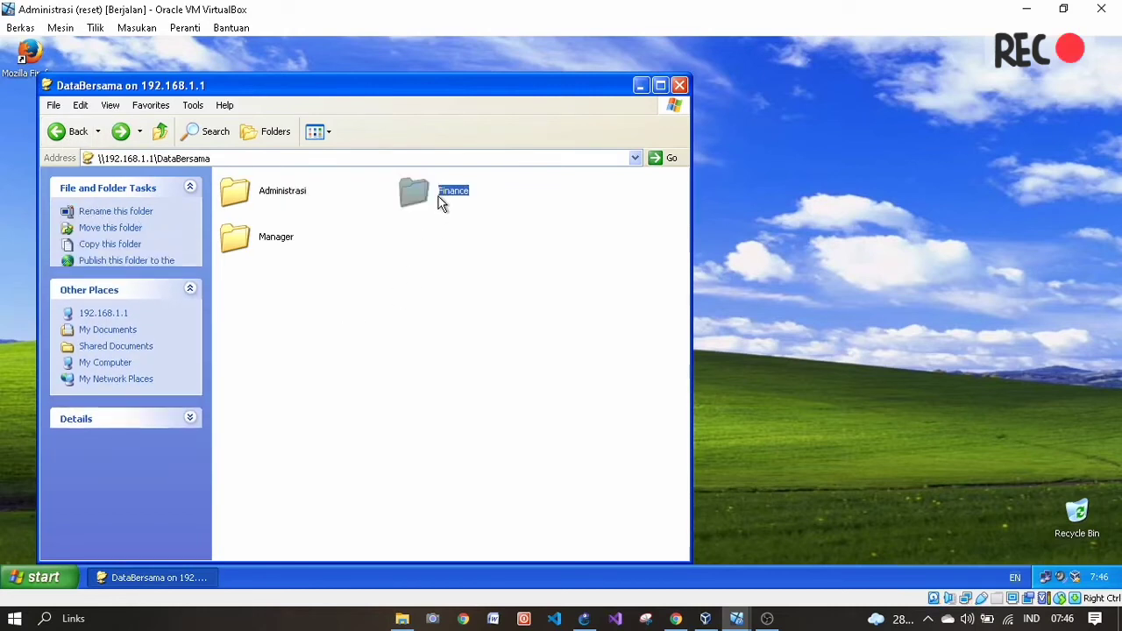
right_click(393, 262)
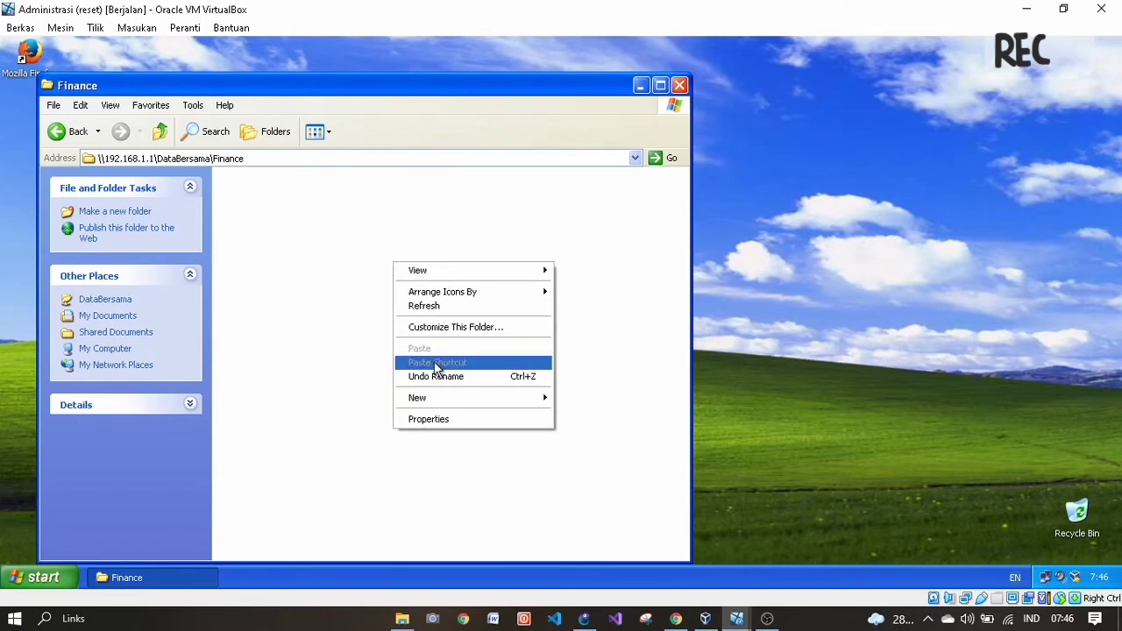
mouse_move(444, 397)
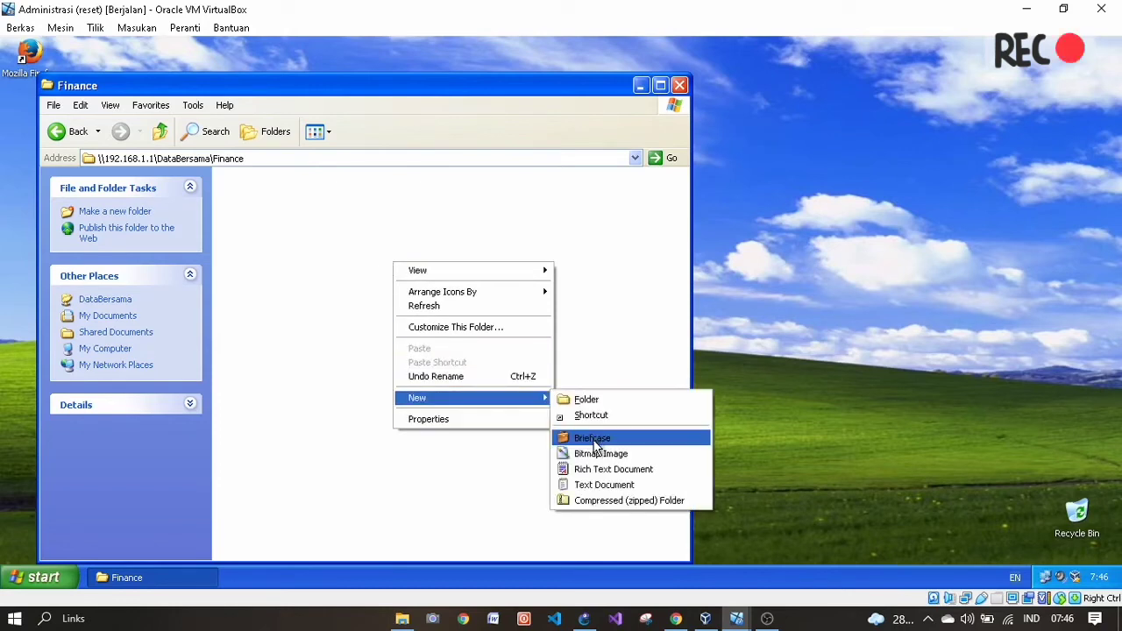
left_click(596, 472)
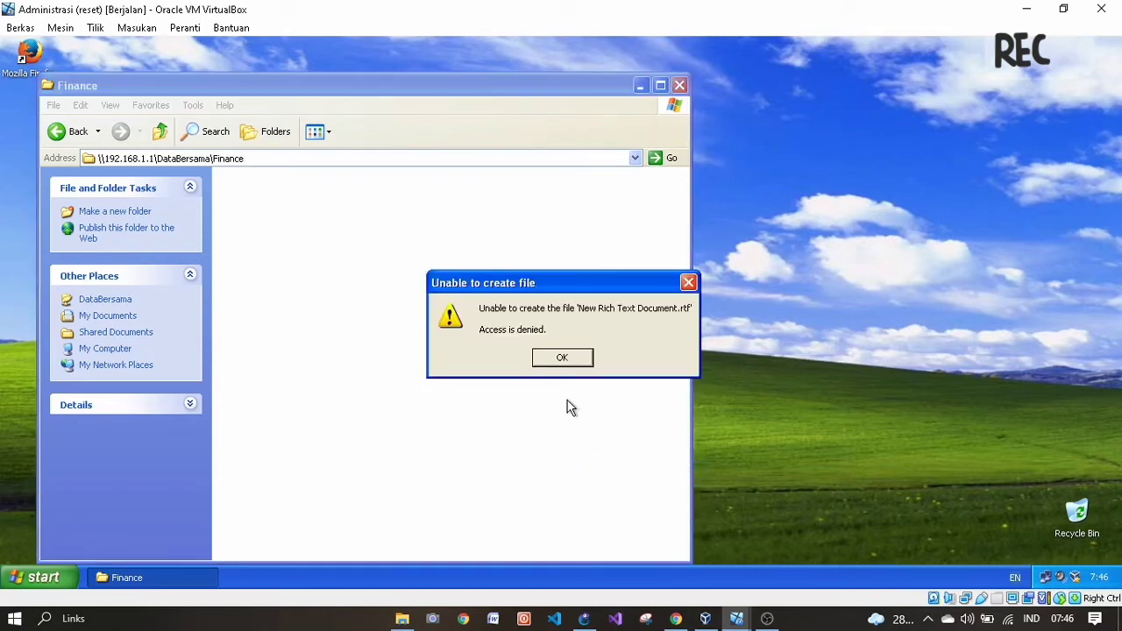
left_click(566, 367)
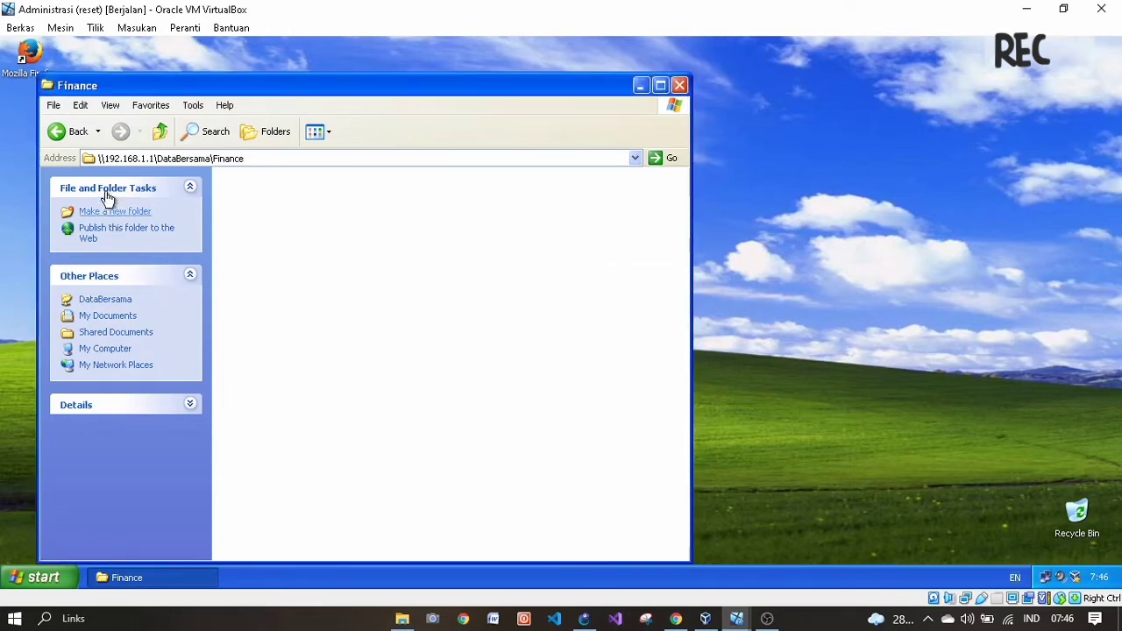
- Return to the DataBersama listing and bring the Finance virtual machine forward
left_click(72, 138)
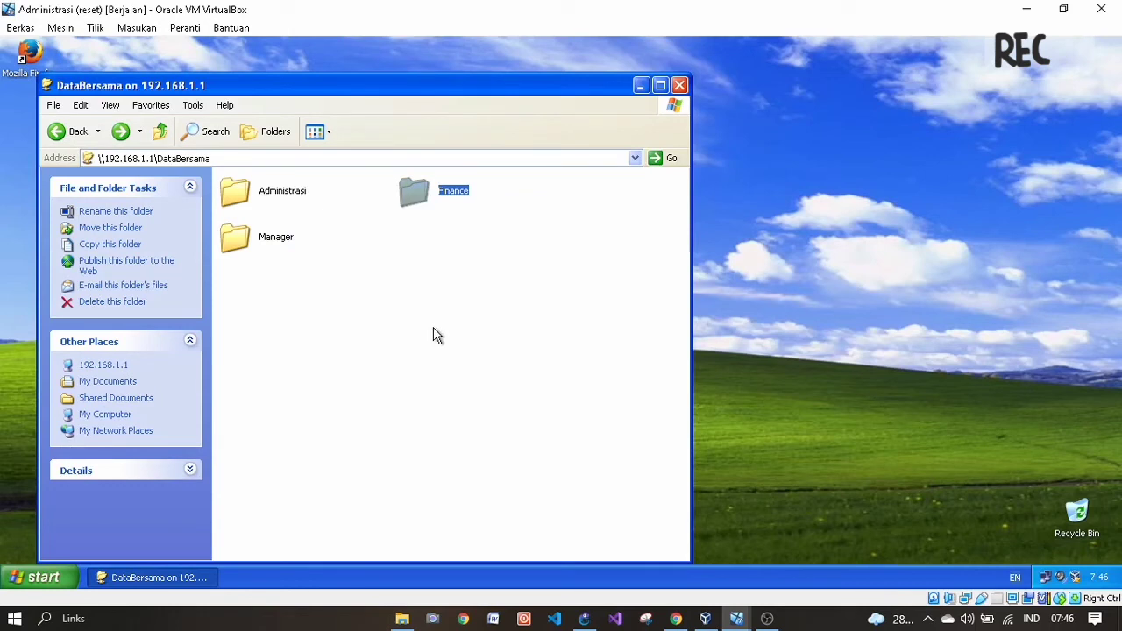
left_click(436, 365)
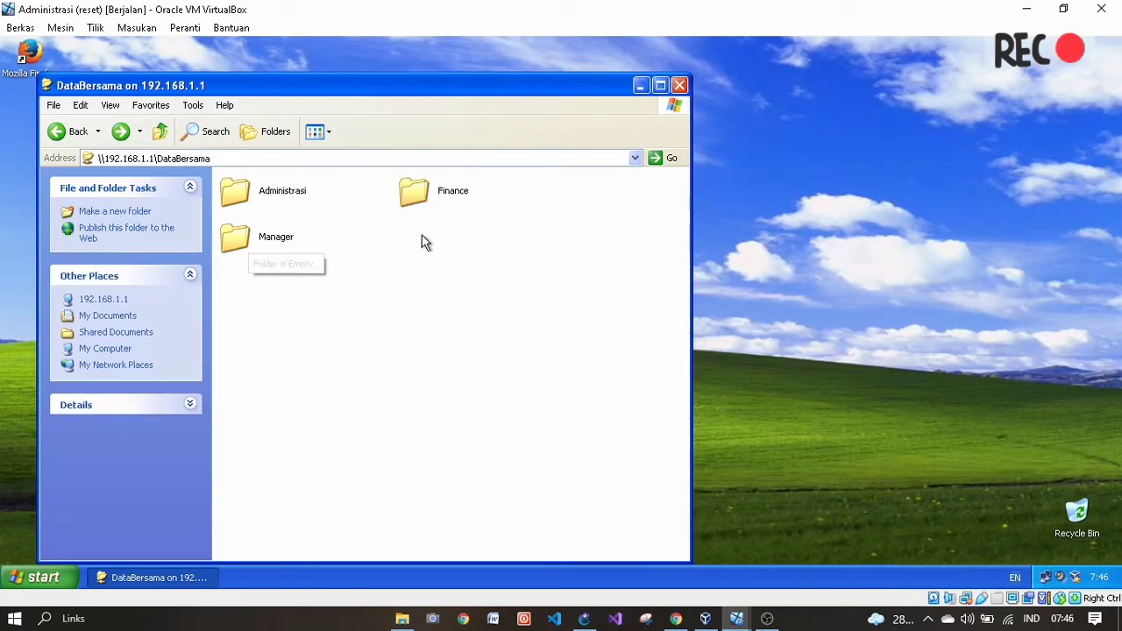
left_click(430, 195)
left_click(267, 250)
left_click(416, 195)
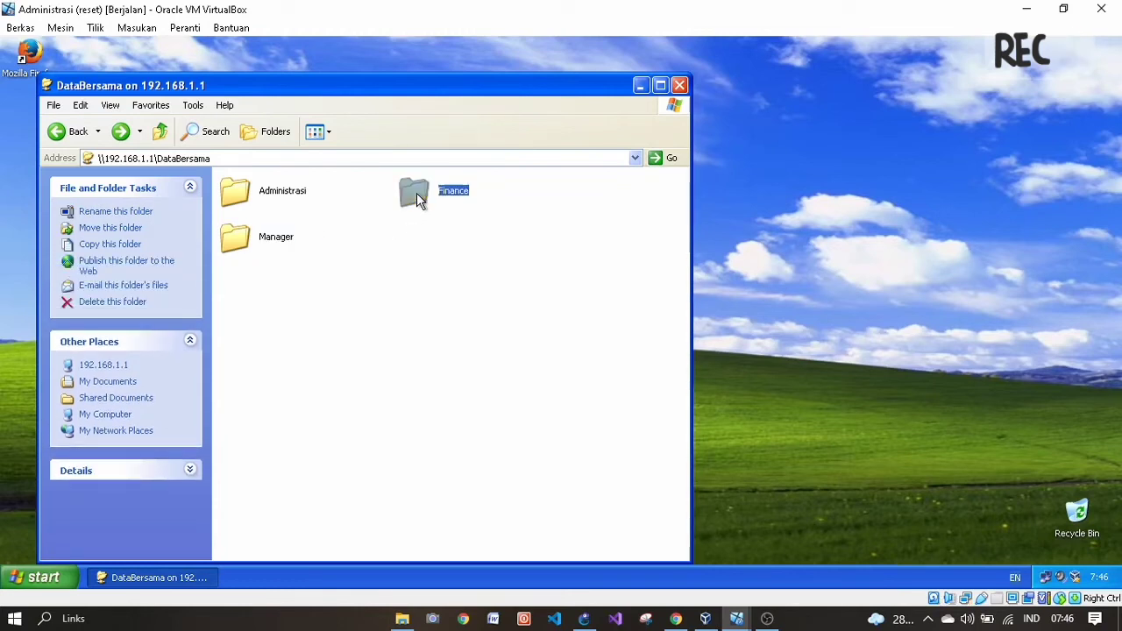
left_click(747, 623)
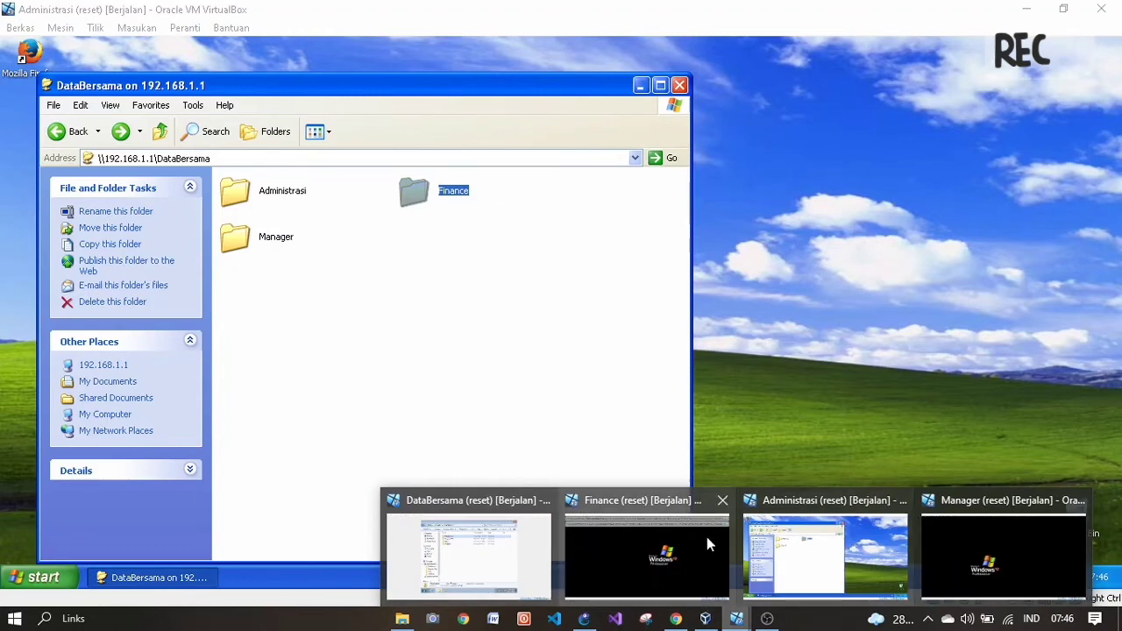
left_click(682, 537)
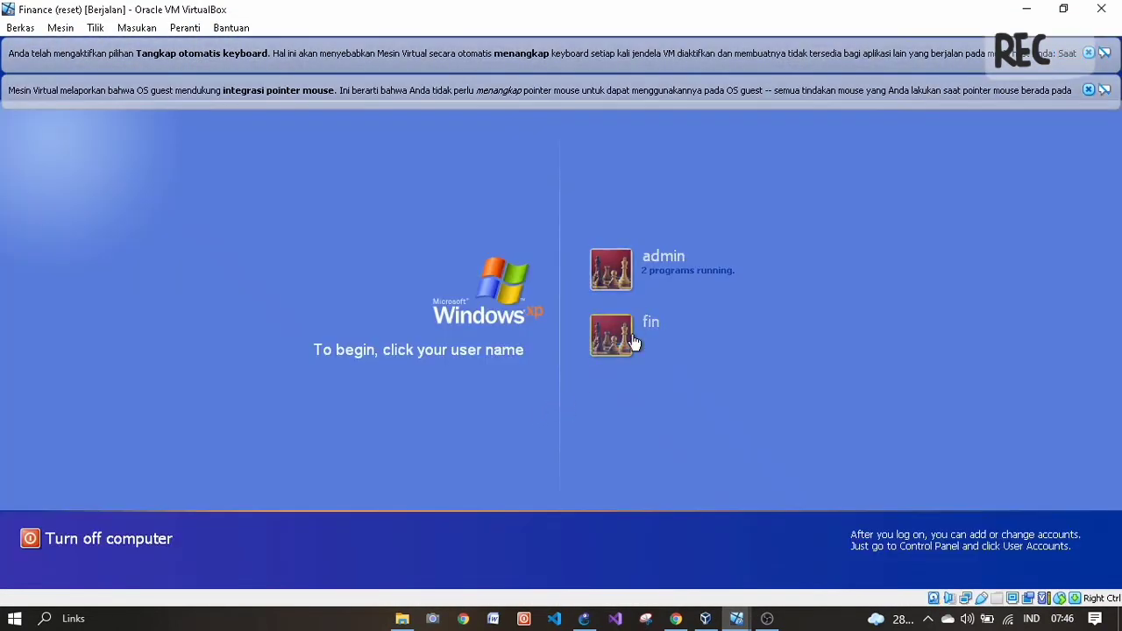
- Log in to the Finance guest as fin with its password
left_click(633, 340)
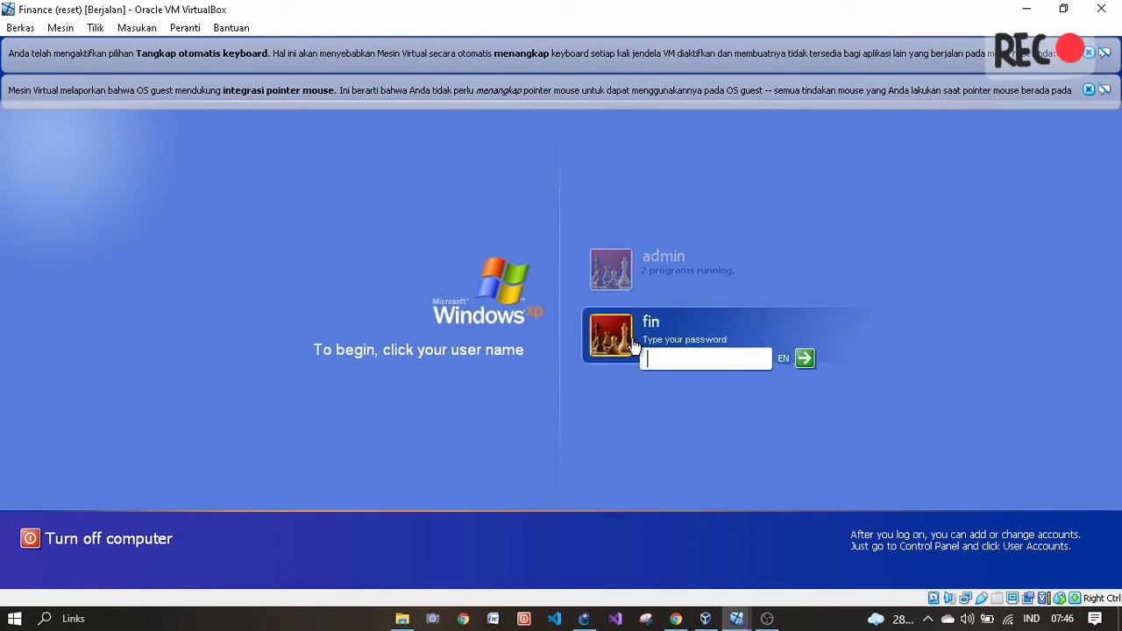
type("123")
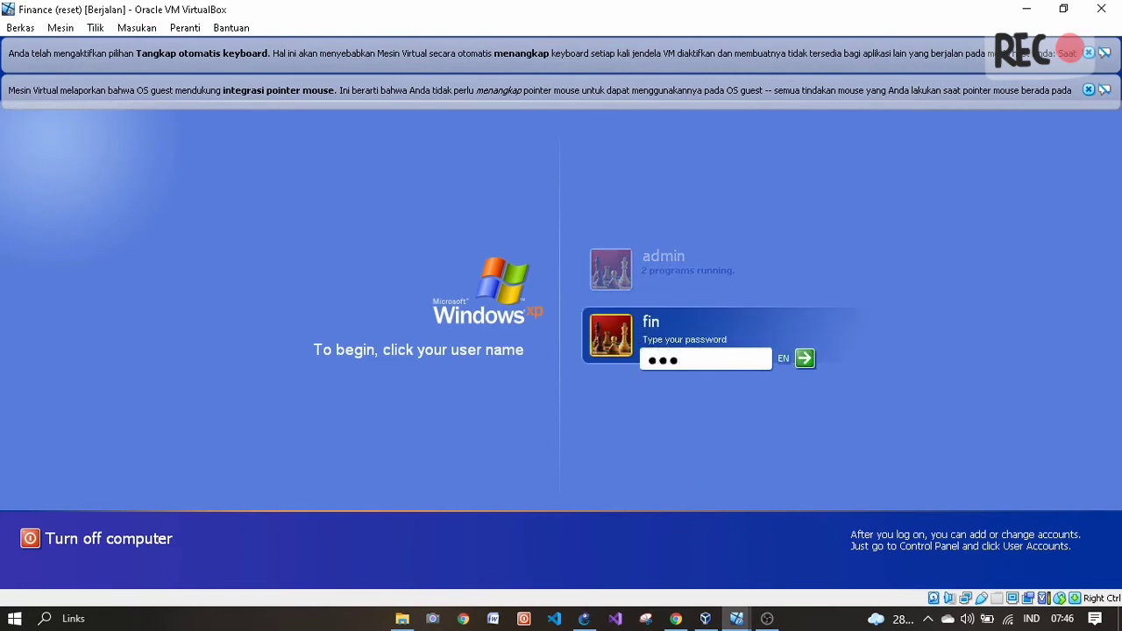
key("Return")
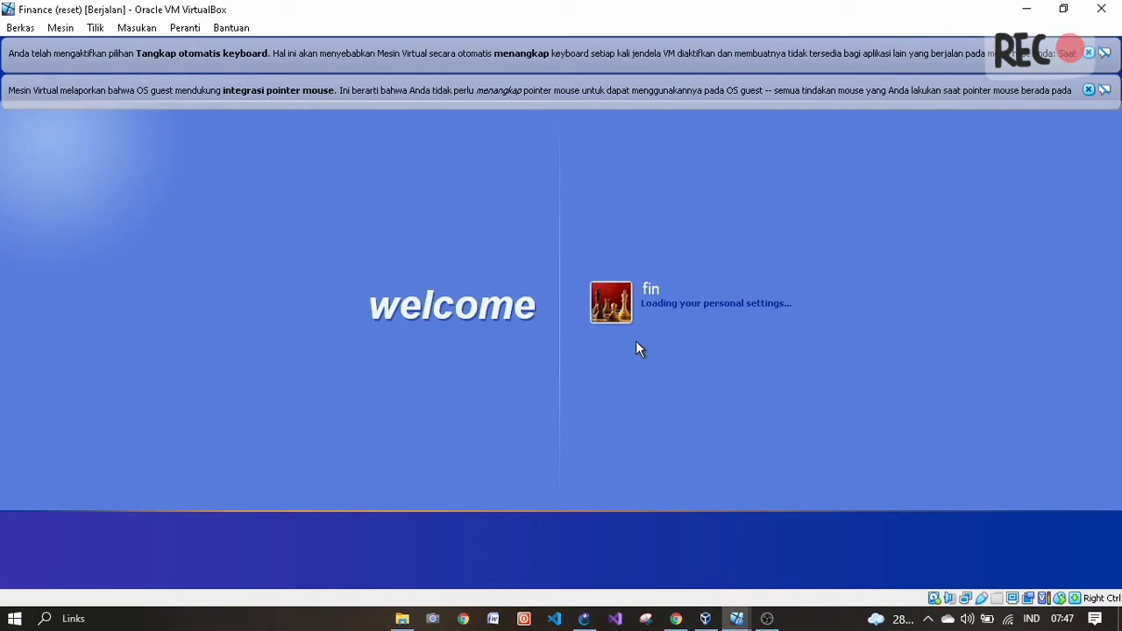
- Dismiss the mouse integration and keyboard capture notices on the Finance VM, then view the PDF
left_click(735, 622)
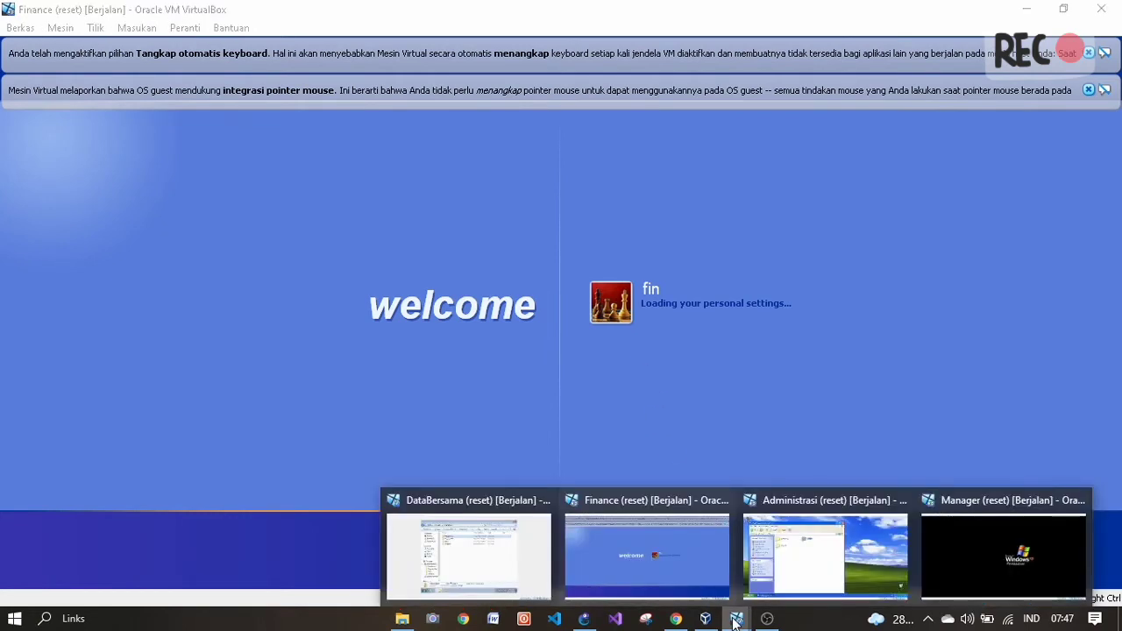
left_click(574, 365)
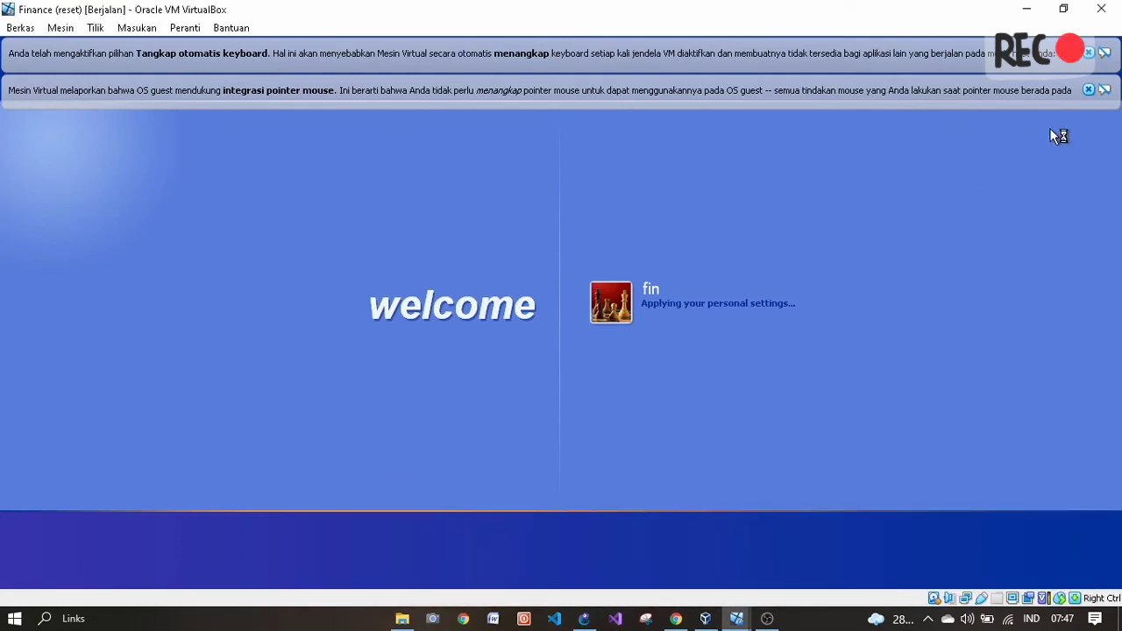
left_click(1088, 90)
left_click(1089, 54)
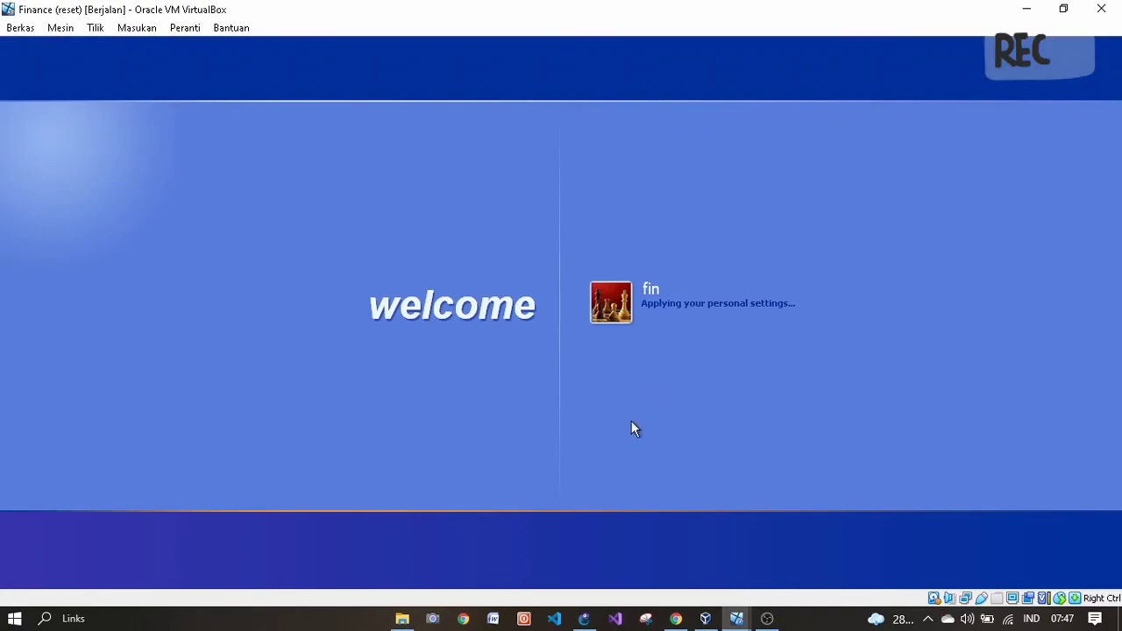
left_click(677, 618)
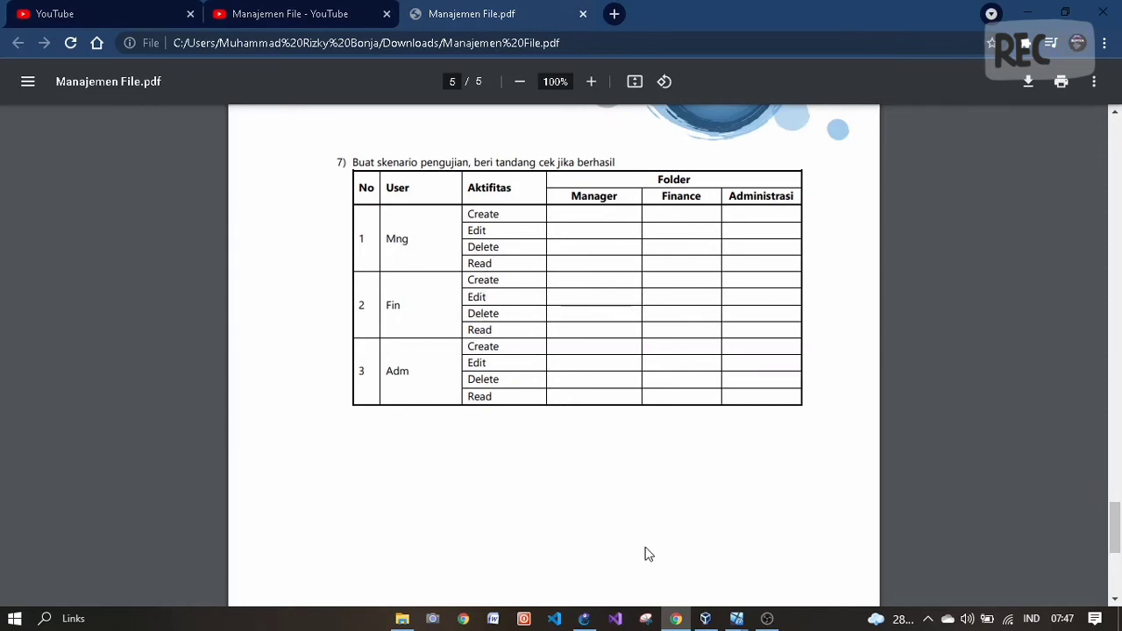
- Bring the Finance virtual machine forward and close the Start menu
mouse_move(736, 619)
left_click(674, 576)
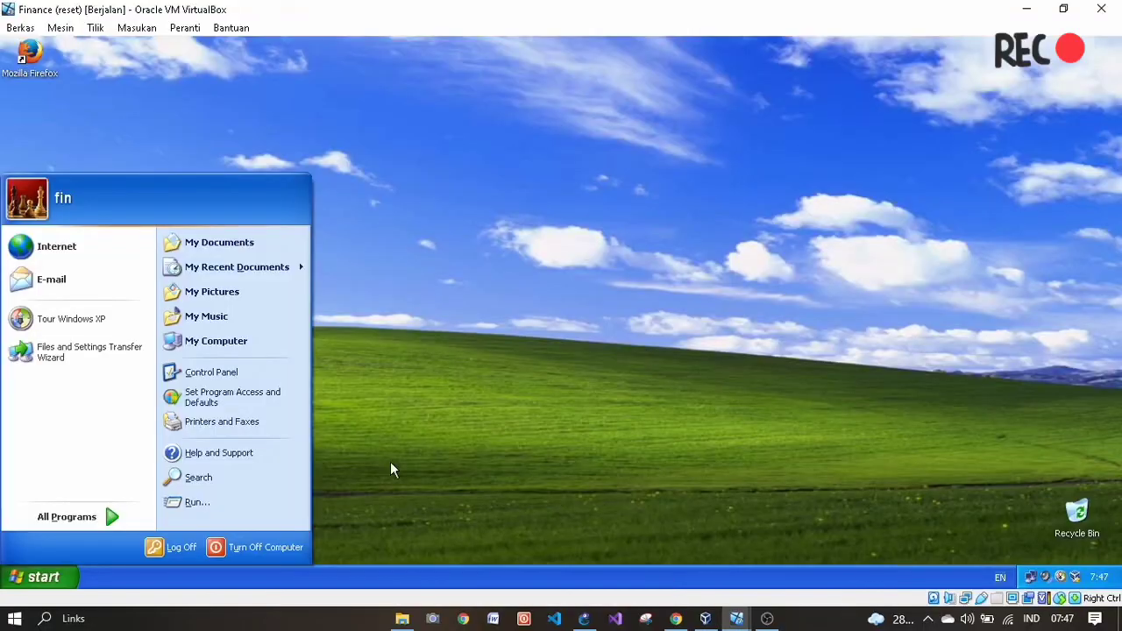
left_click(403, 470)
- Browse to \\192.168.1.1 via Run, then open DataBersama and its Finance folder
key("super+r")
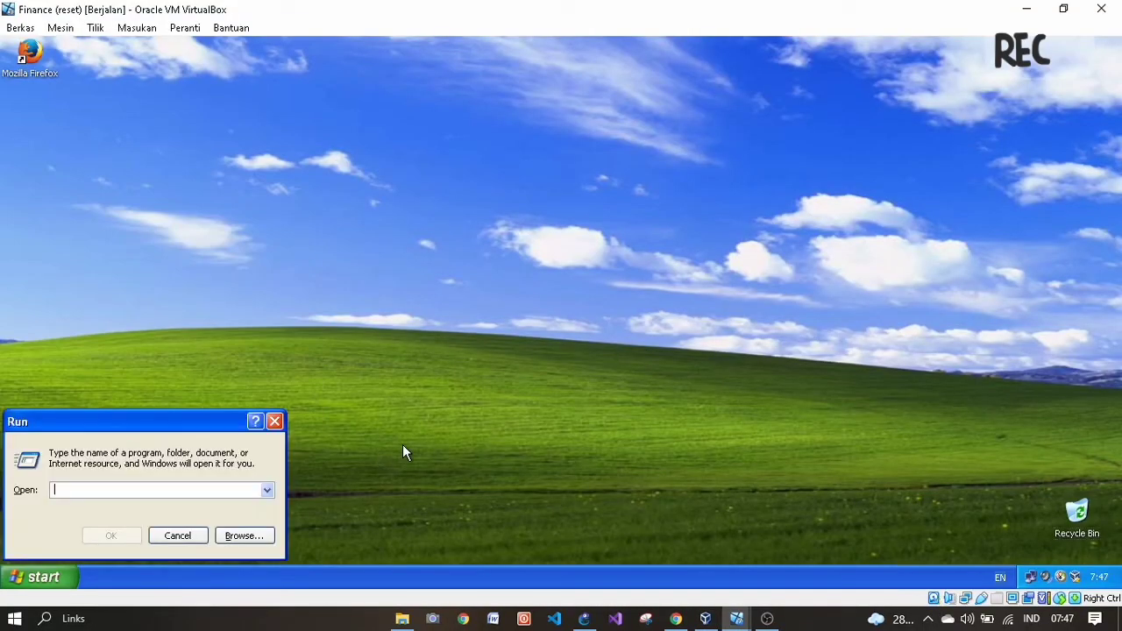
type("\\\\")
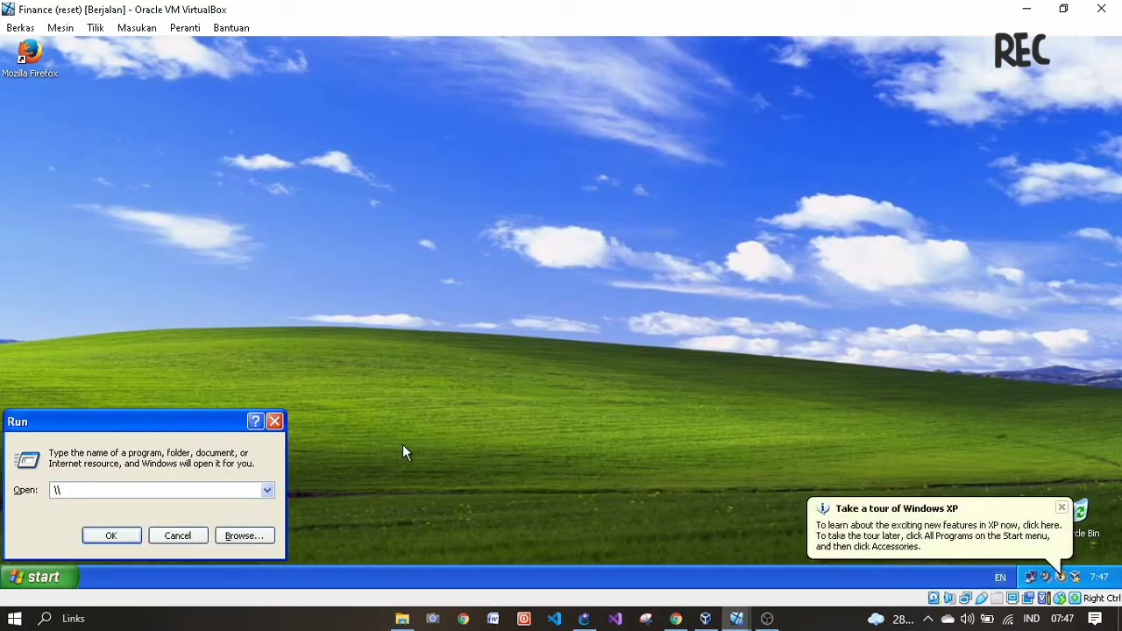
type("192")
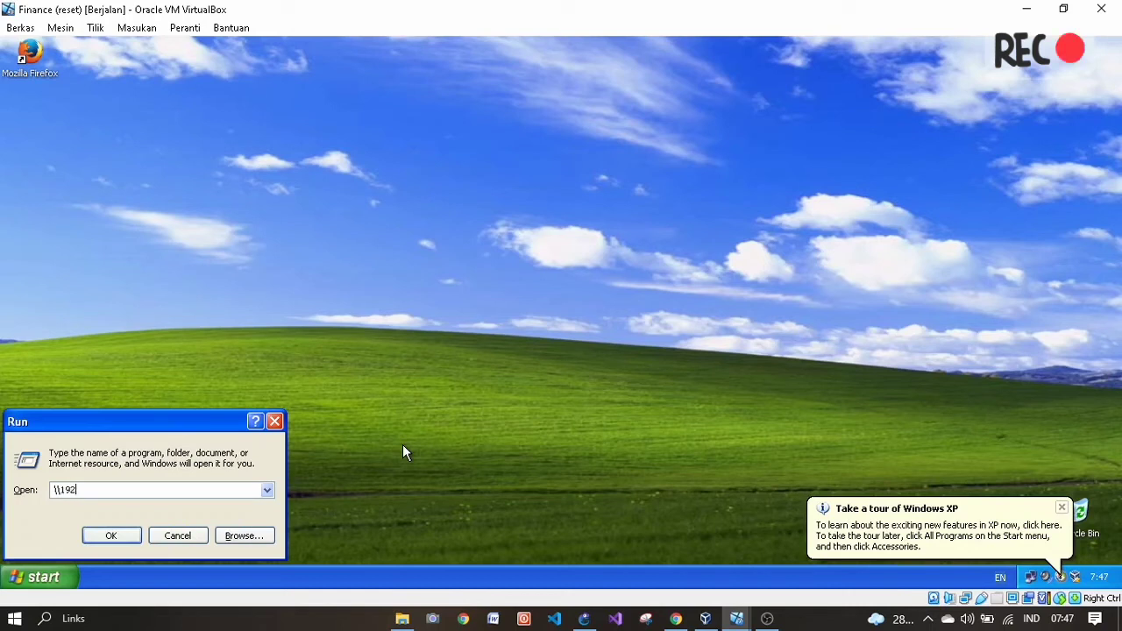
type(".168.1.1")
key("Return")
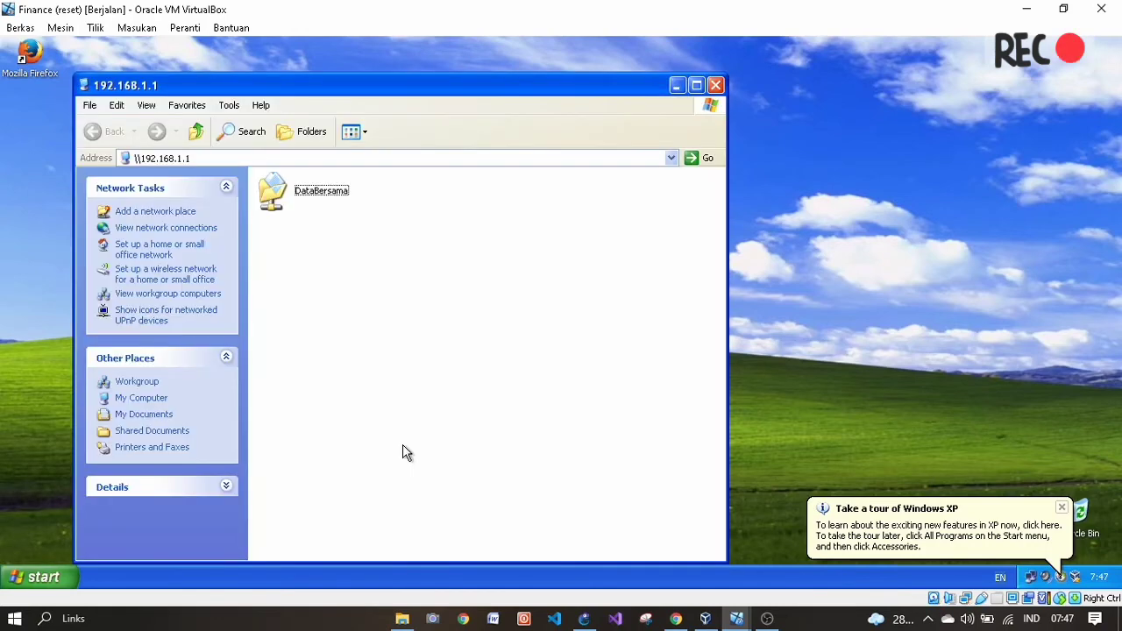
double_click(313, 194)
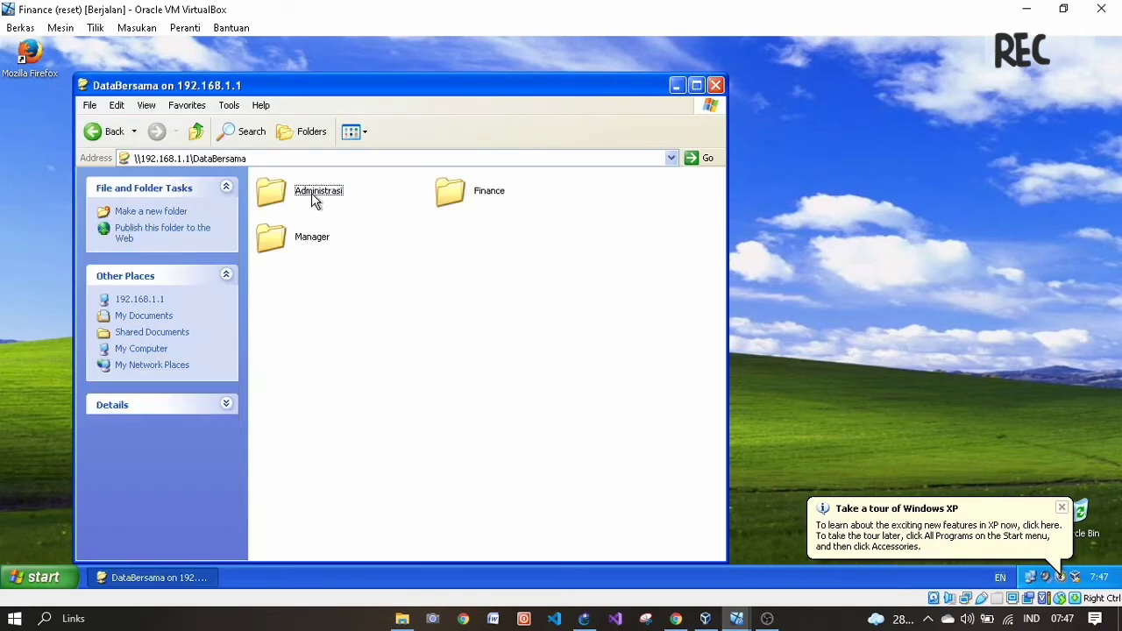
double_click(451, 195)
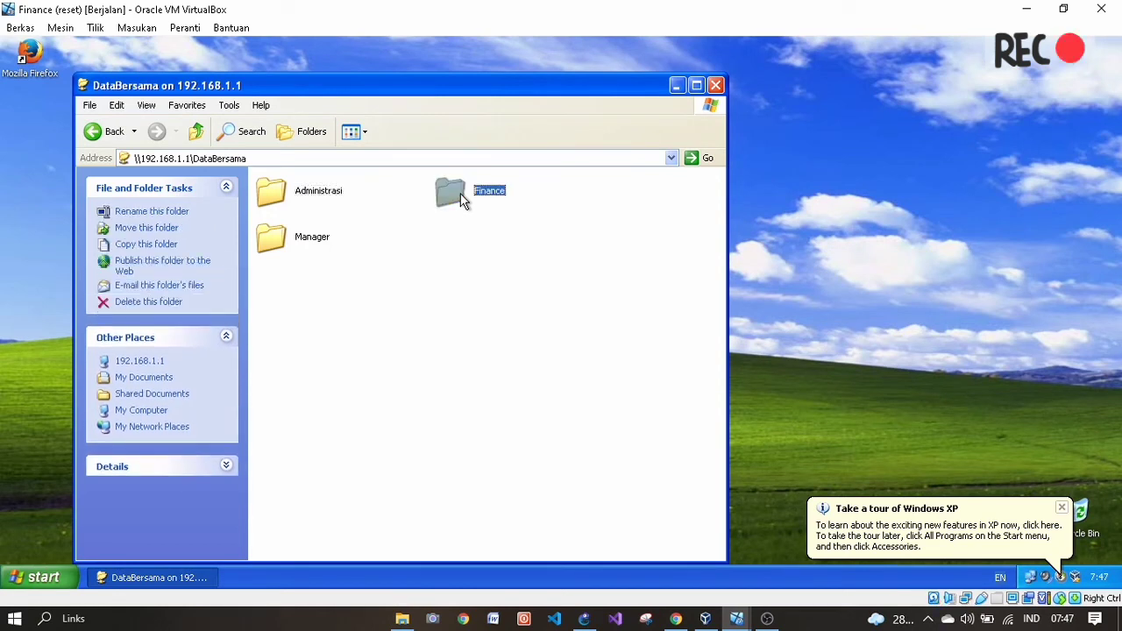
- Create a new Rich Text Document in Finance named 'file fin'
right_click(366, 242)
mouse_move(433, 364)
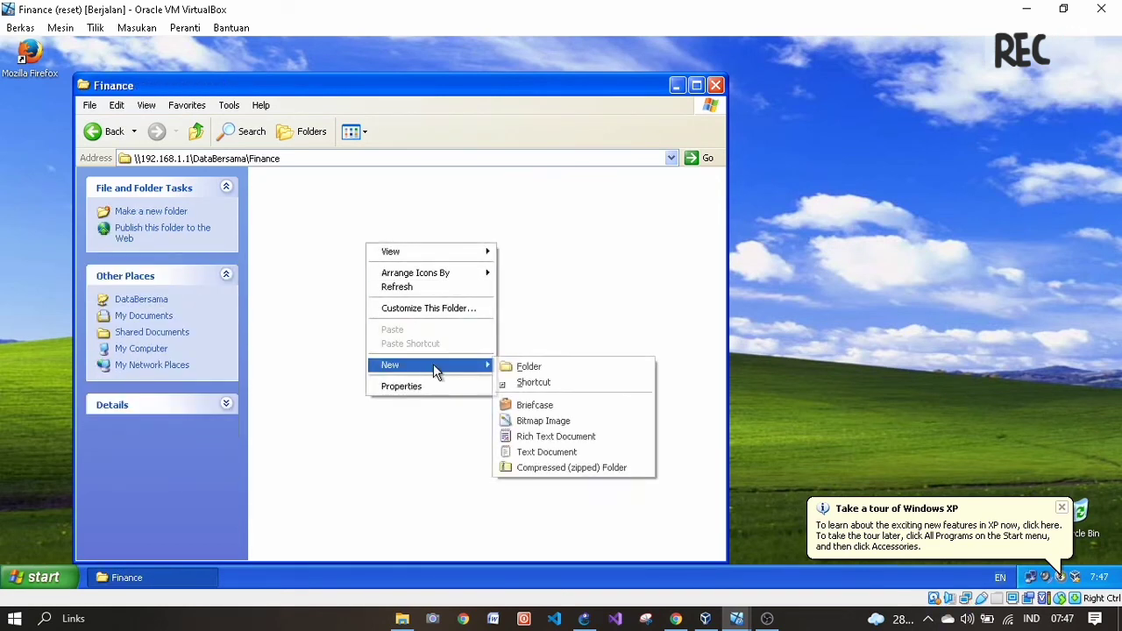
left_click(569, 439)
type("Fil")
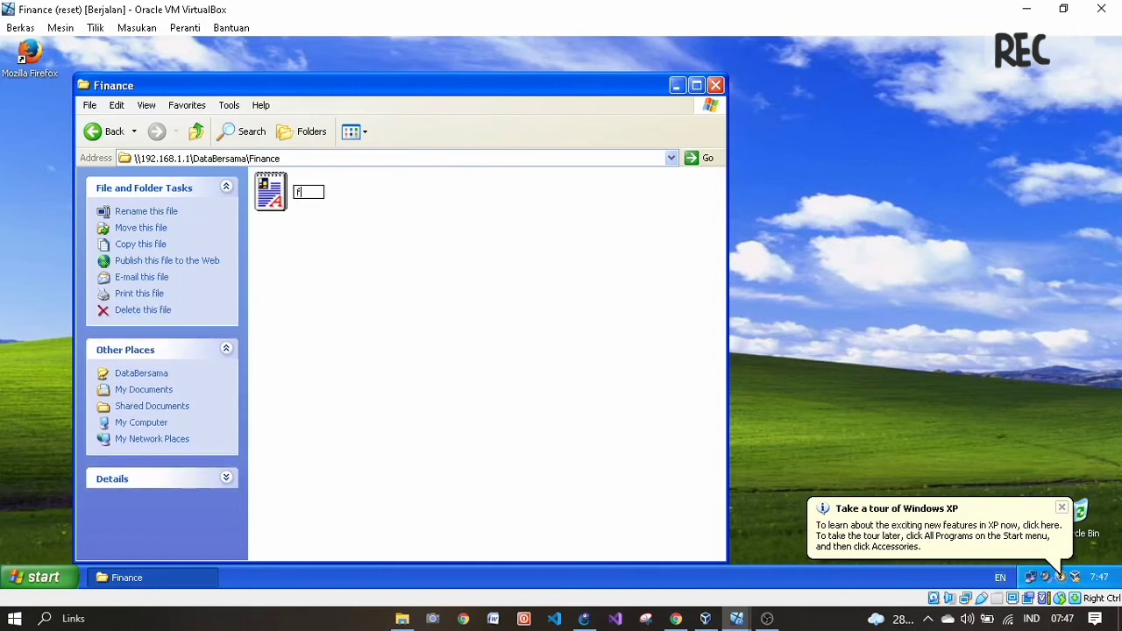
type("e fi")
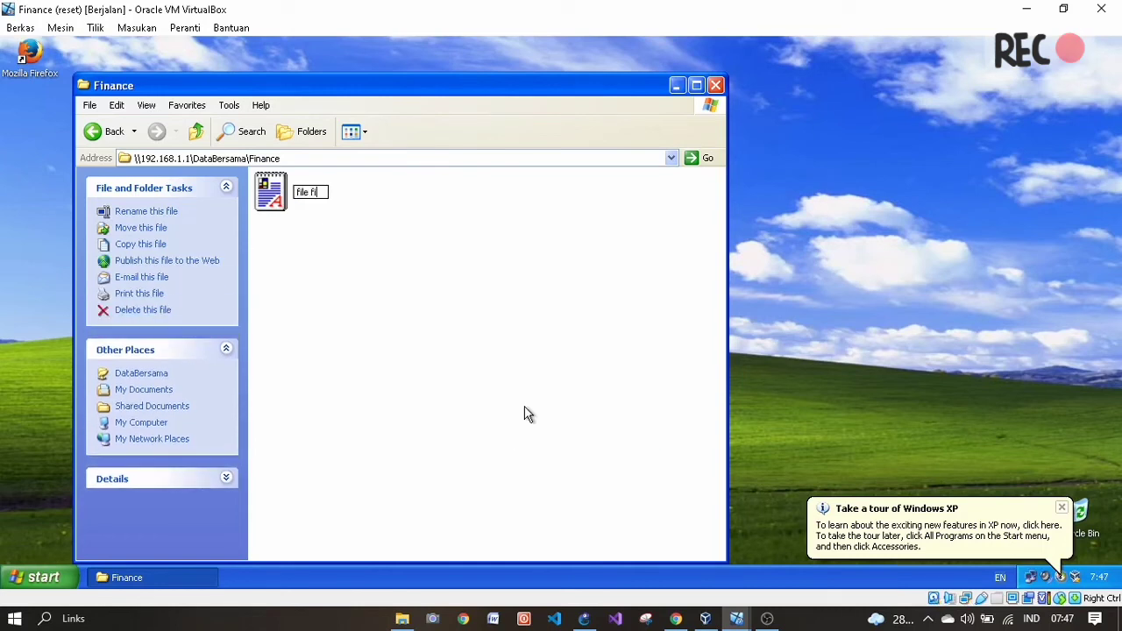
key("Return")
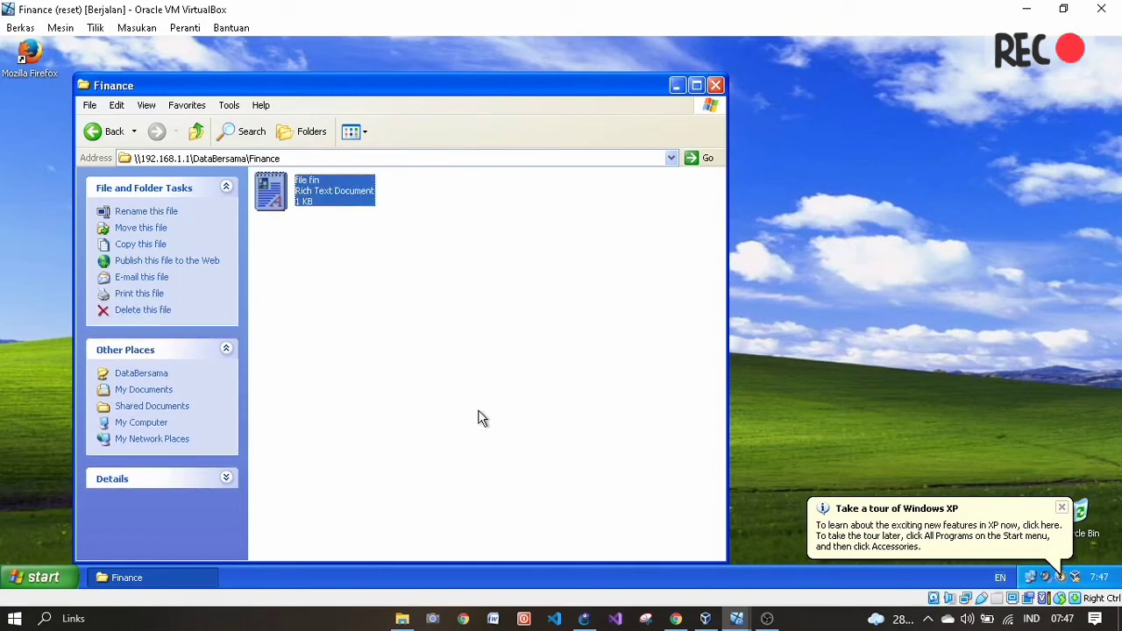
left_click(473, 404)
- Open file fin, edit it, save the changes and close the editor
double_click(325, 204)
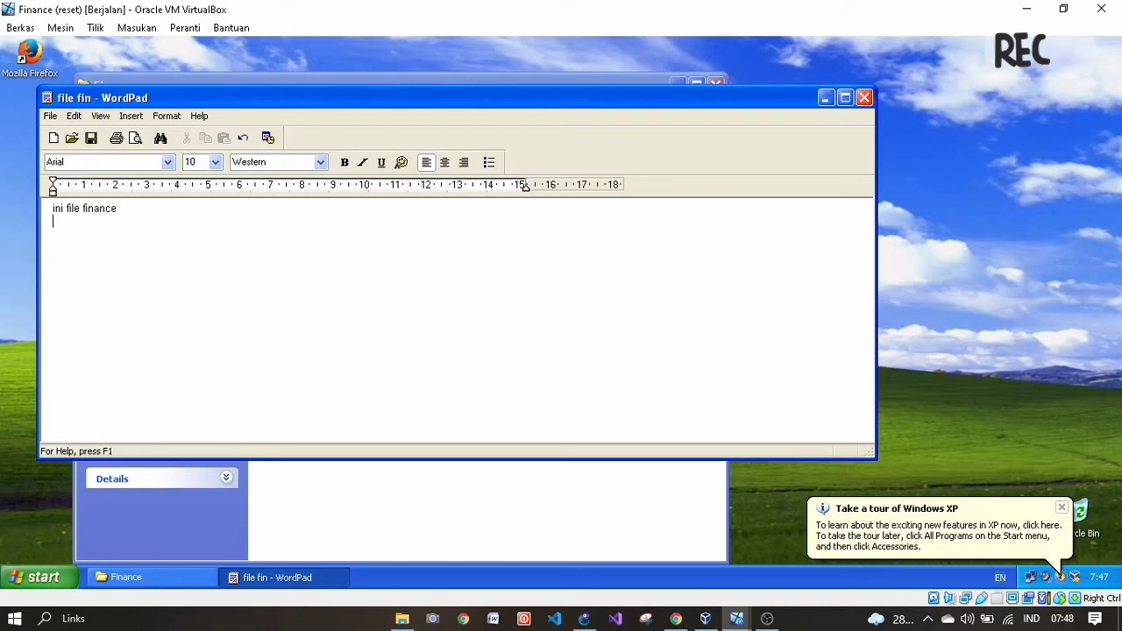
left_click(50, 116)
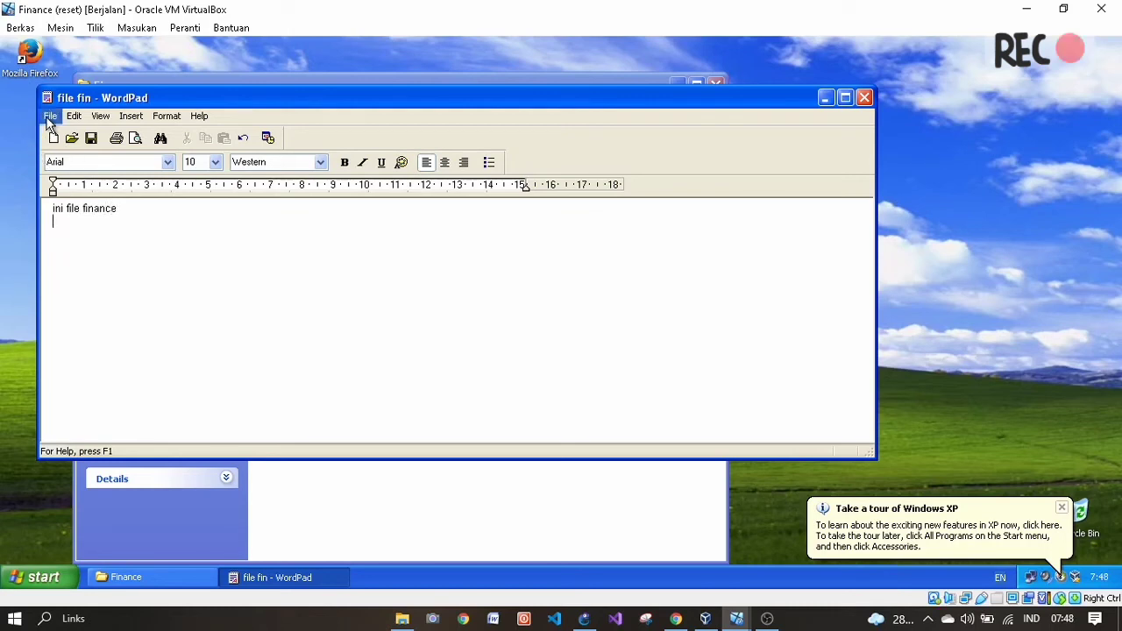
left_click(68, 163)
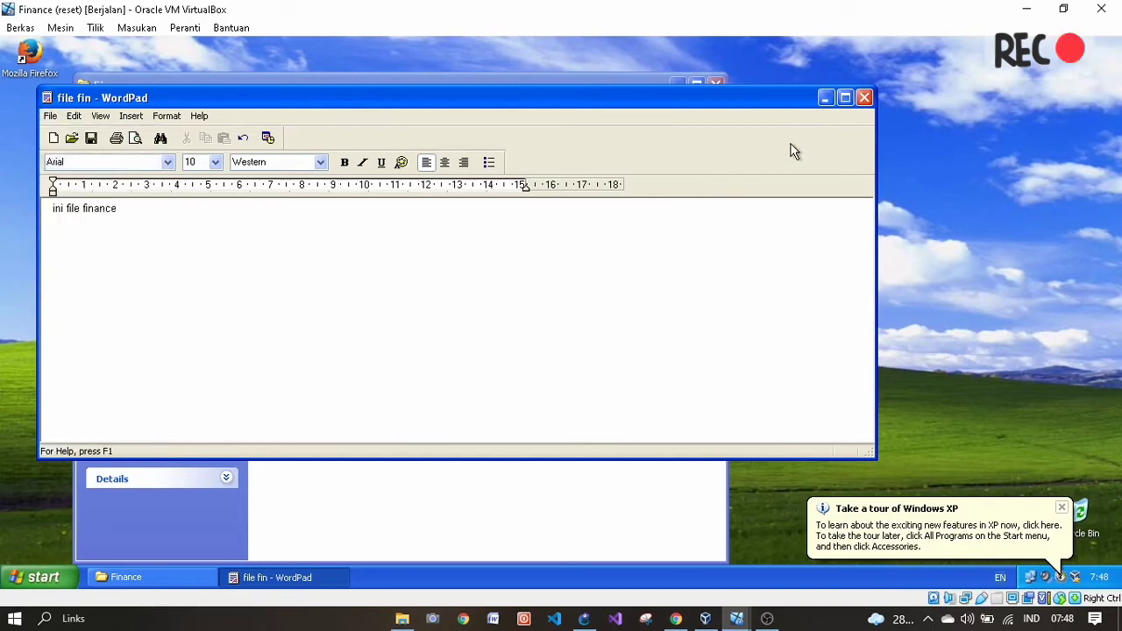
left_click(864, 99)
left_click(366, 301)
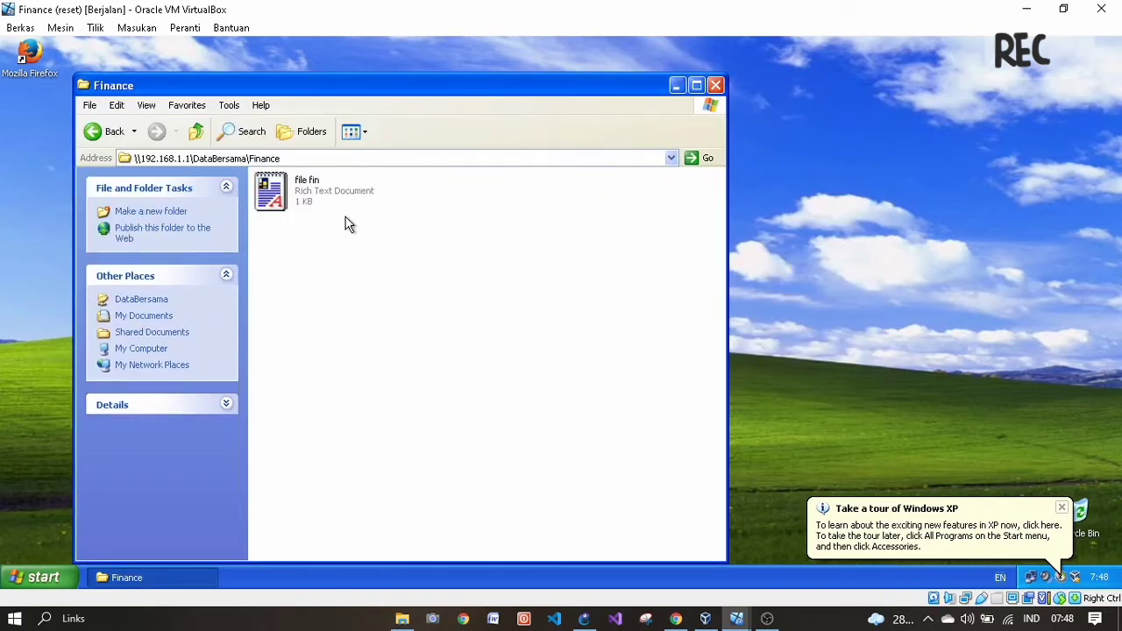
- Create a New Text Document in Finance, delete it again, and go back to DataBersama
right_click(431, 282)
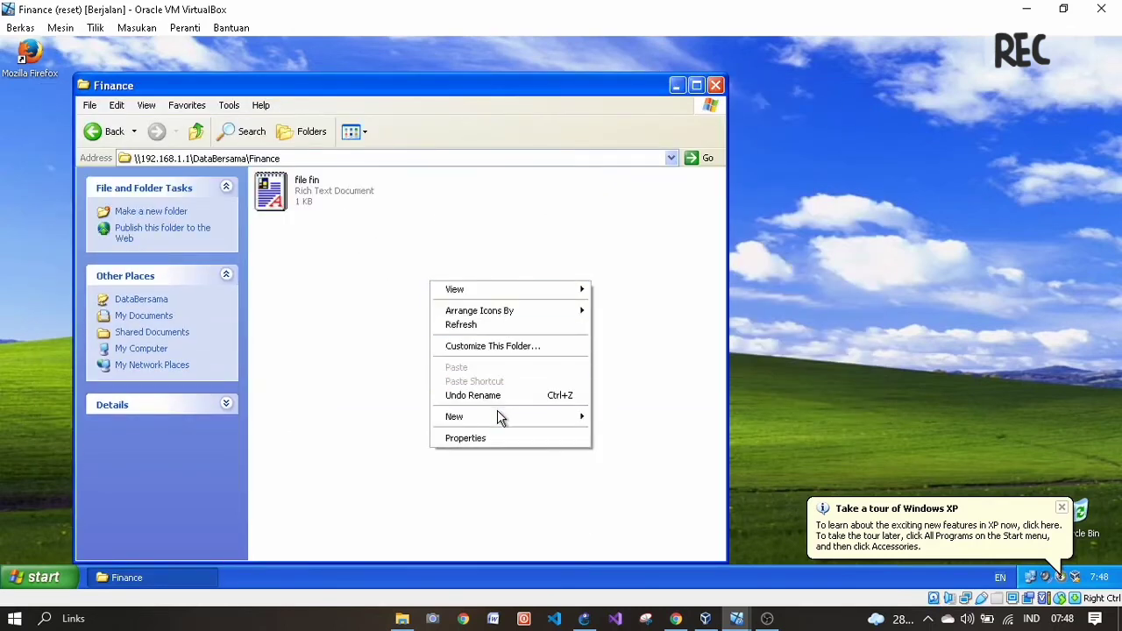
mouse_move(526, 418)
left_click(623, 504)
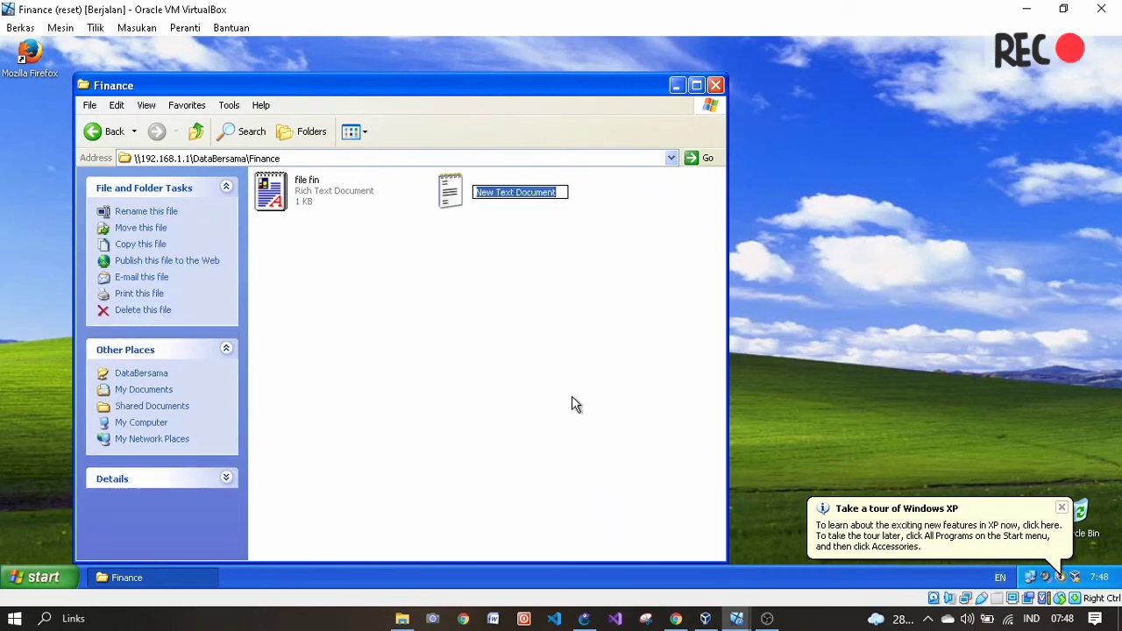
key("Return")
left_click(430, 346)
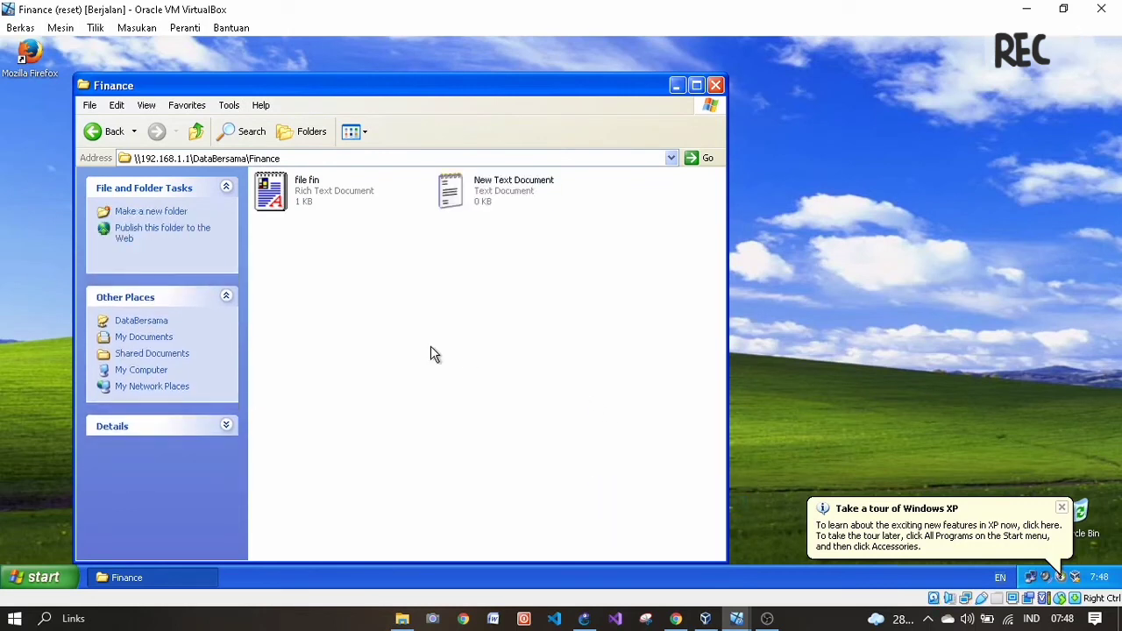
left_click(503, 200)
right_click(500, 208)
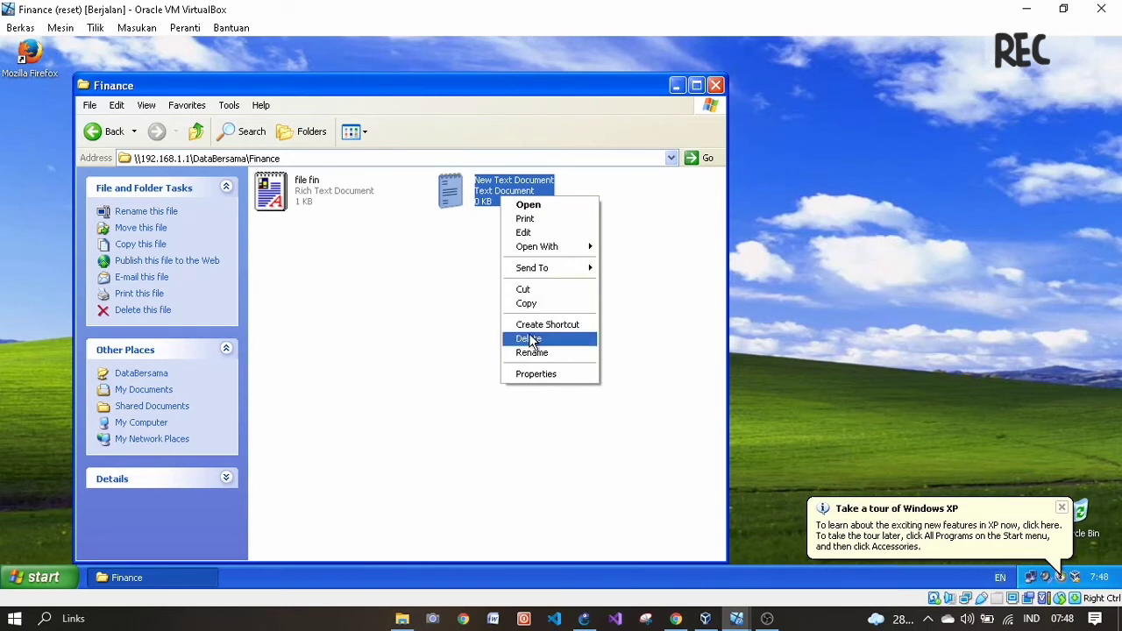
left_click(528, 334)
left_click(629, 326)
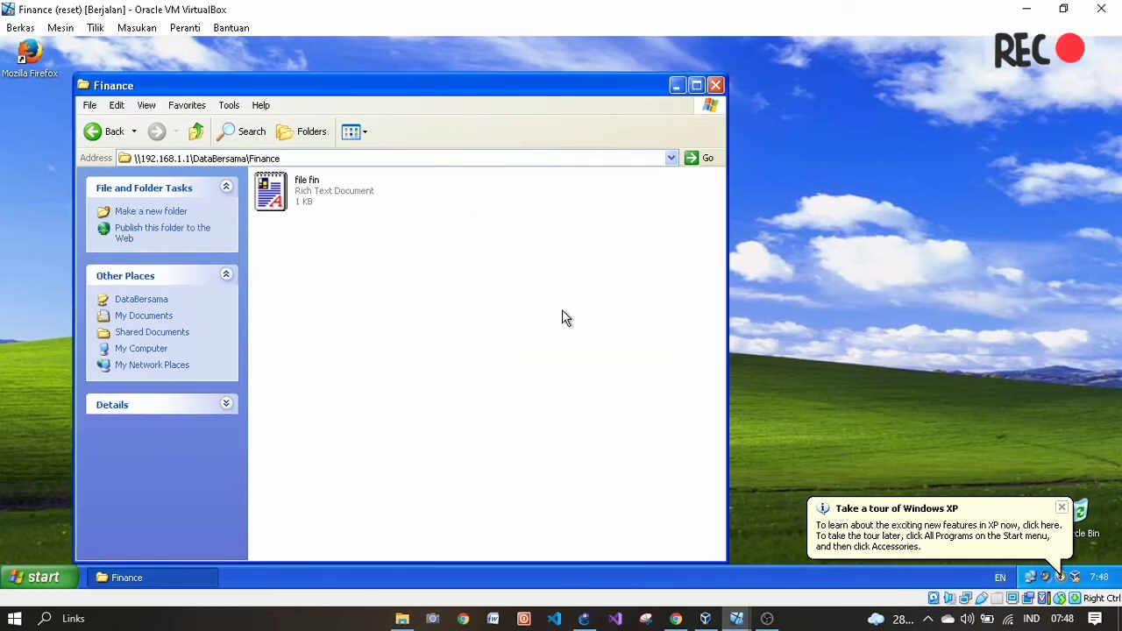
left_click(104, 132)
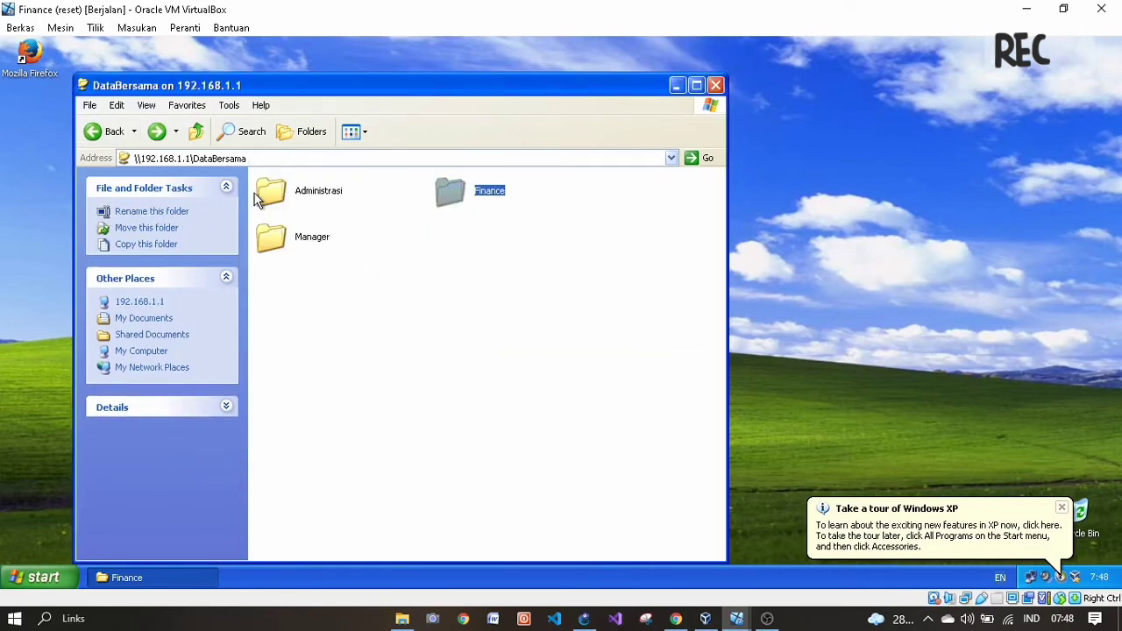
- Try to create a new folder in Manager and dismiss the access denied message
left_click(484, 301)
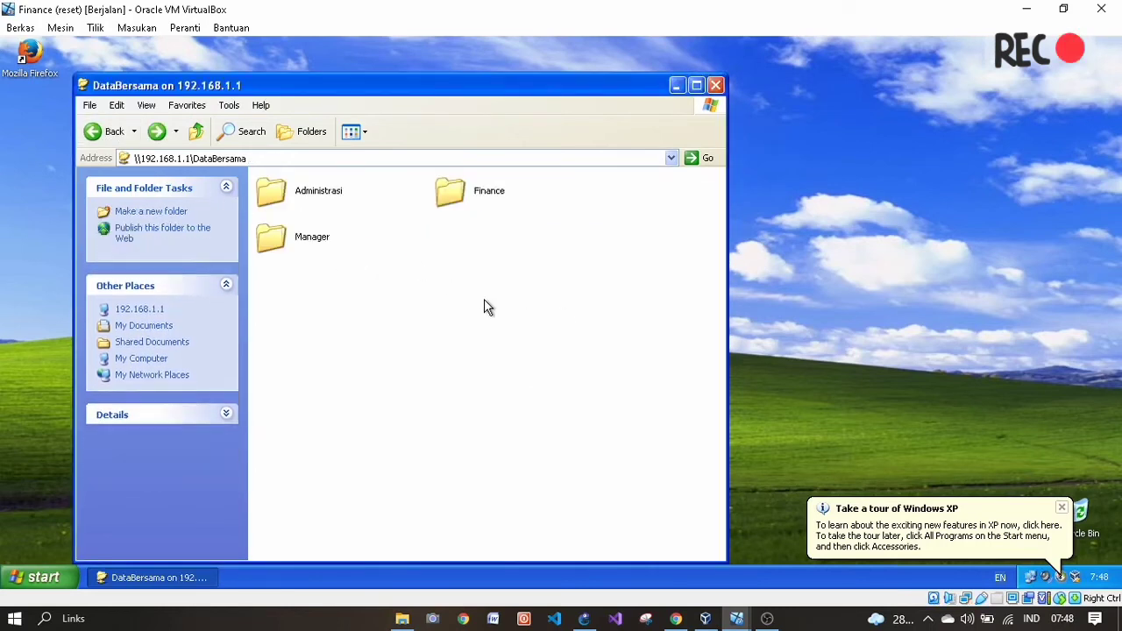
left_click(310, 192)
left_click(333, 294)
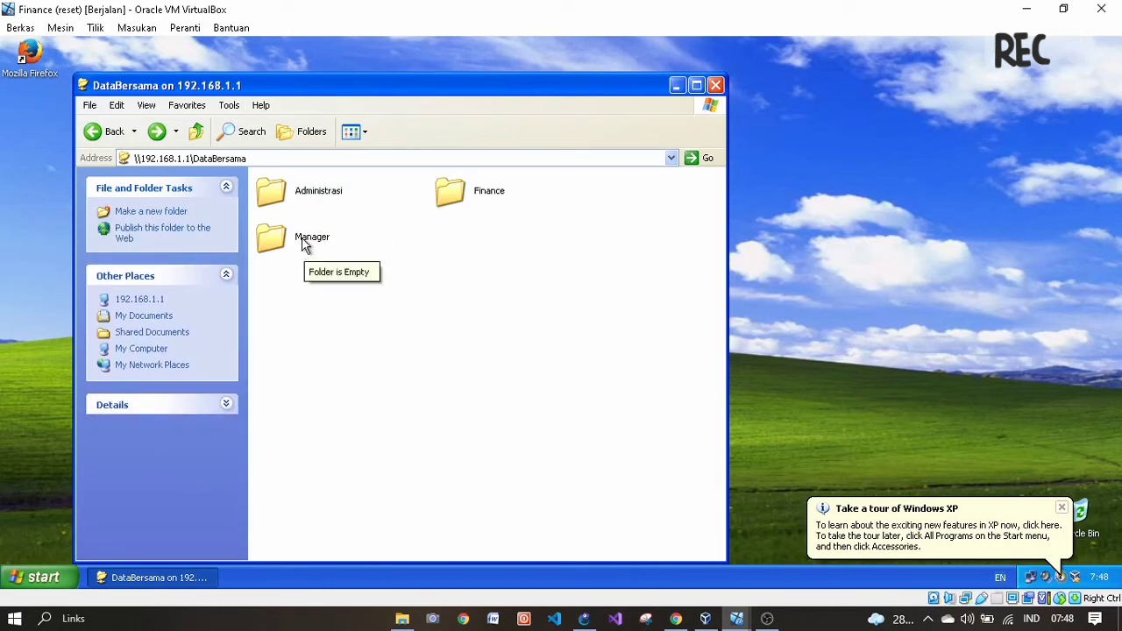
double_click(304, 244)
right_click(328, 257)
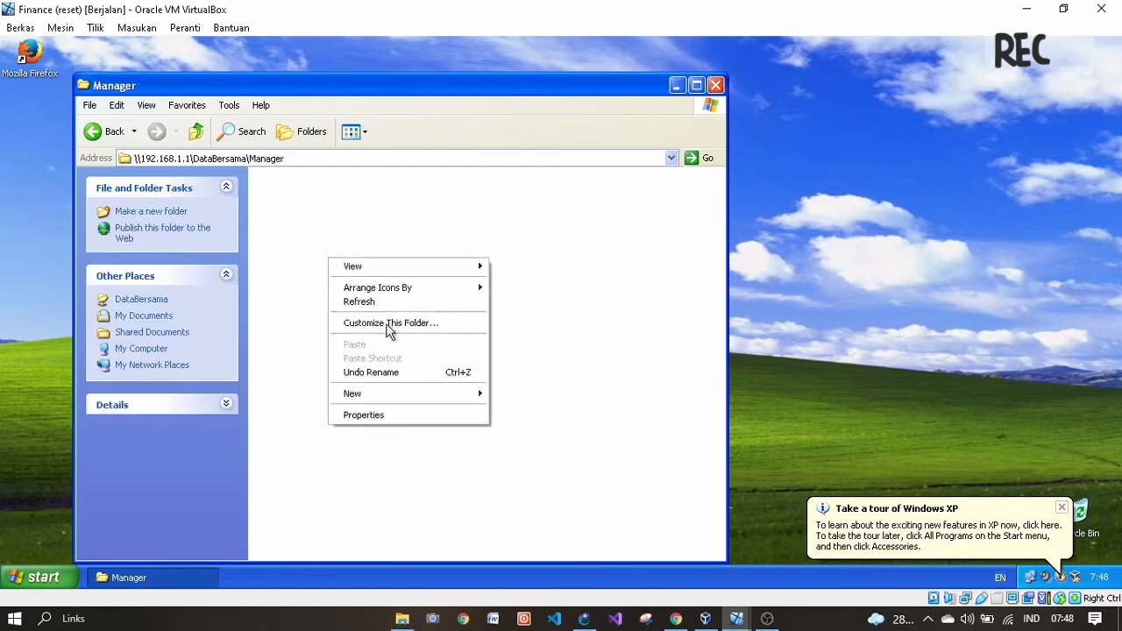
mouse_move(393, 394)
left_click(531, 395)
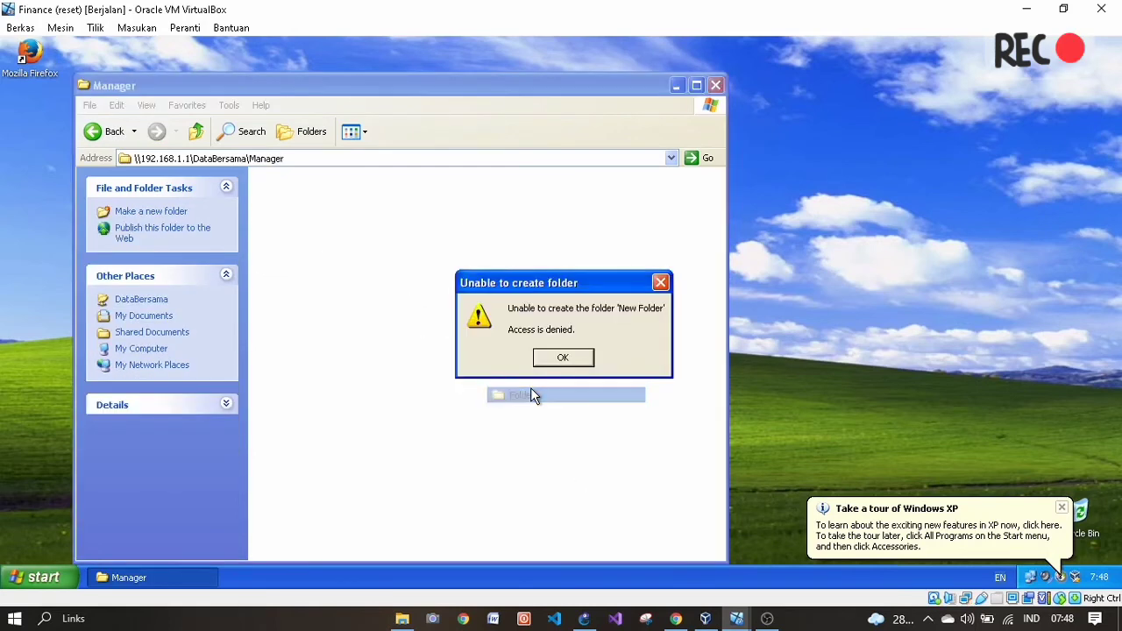
left_click(564, 358)
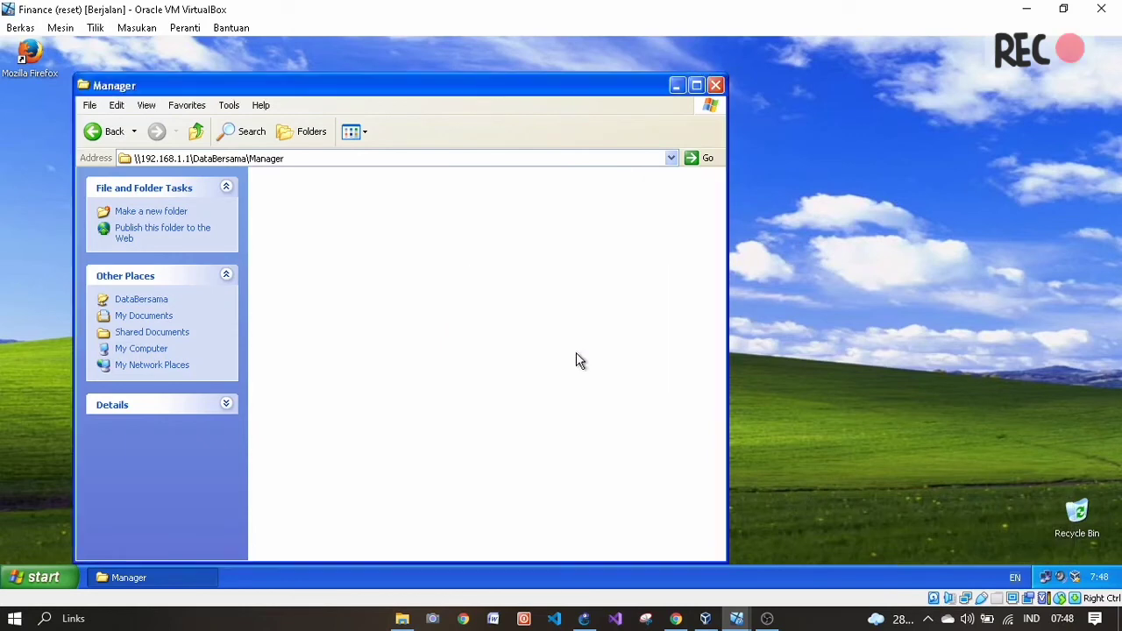
- Try to create a Rich Text Document in Administrasi and dismiss the access denied message
left_click(94, 131)
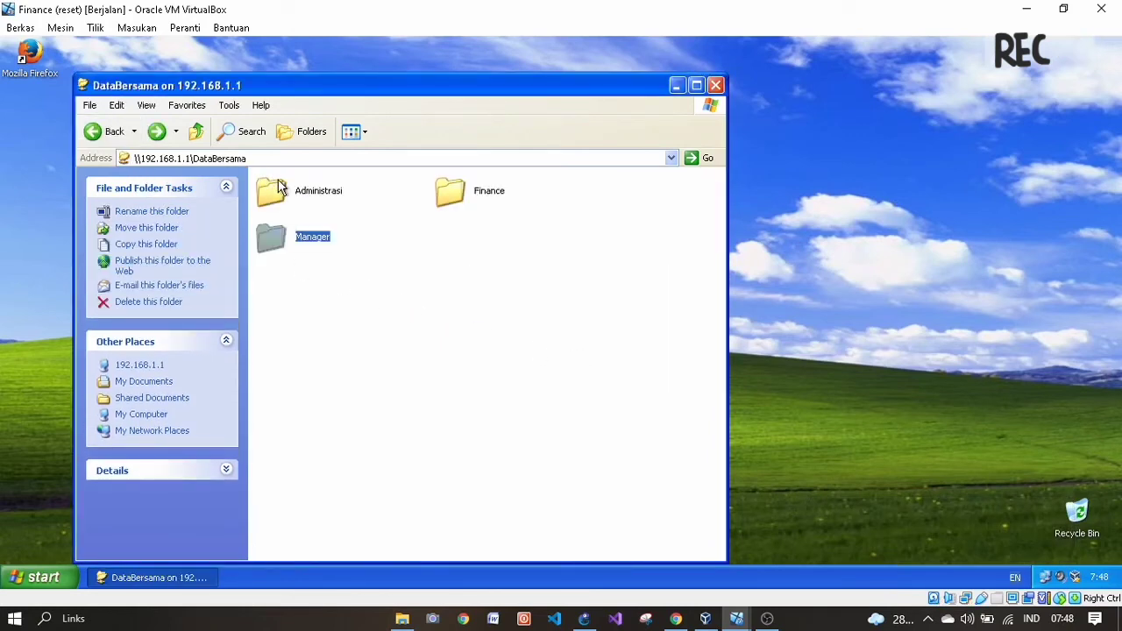
double_click(278, 188)
right_click(413, 296)
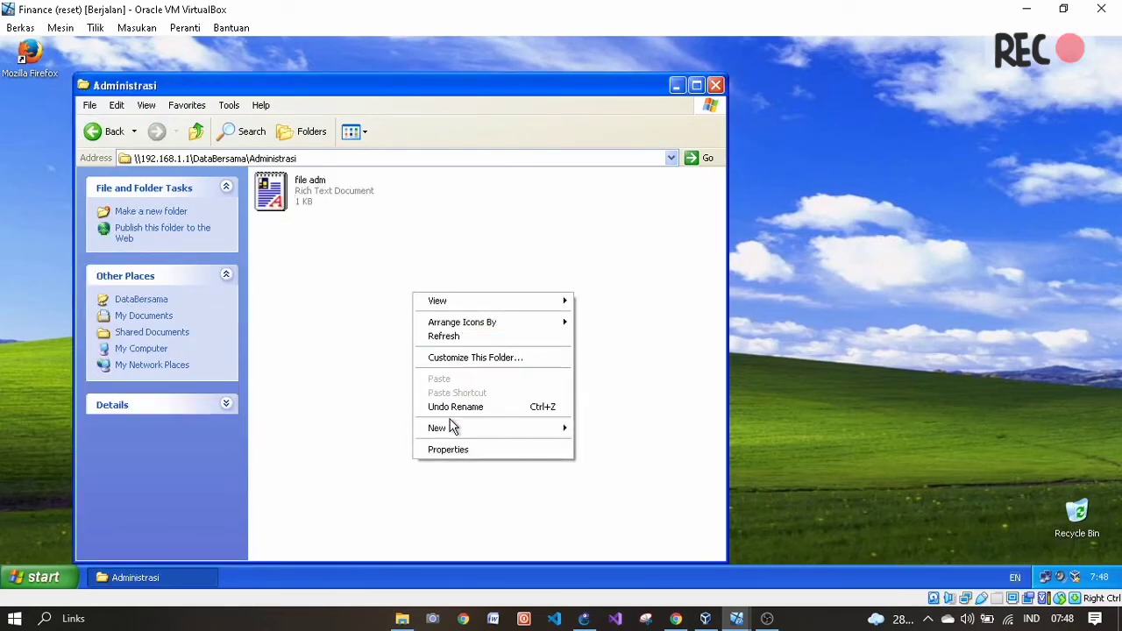
mouse_move(453, 428)
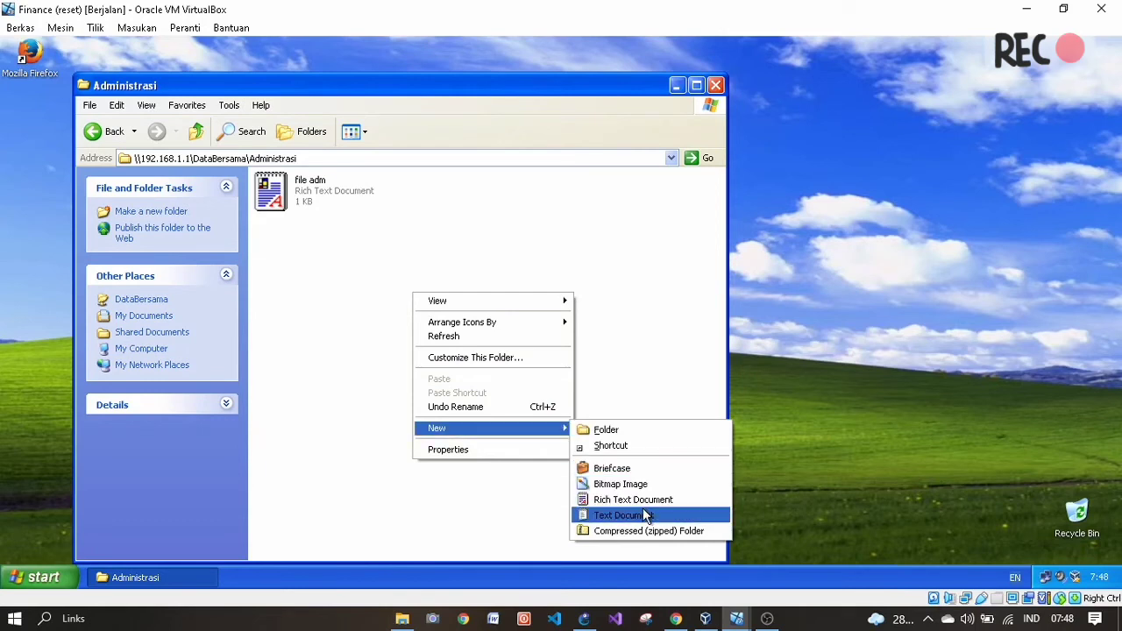
left_click(617, 498)
left_click(572, 359)
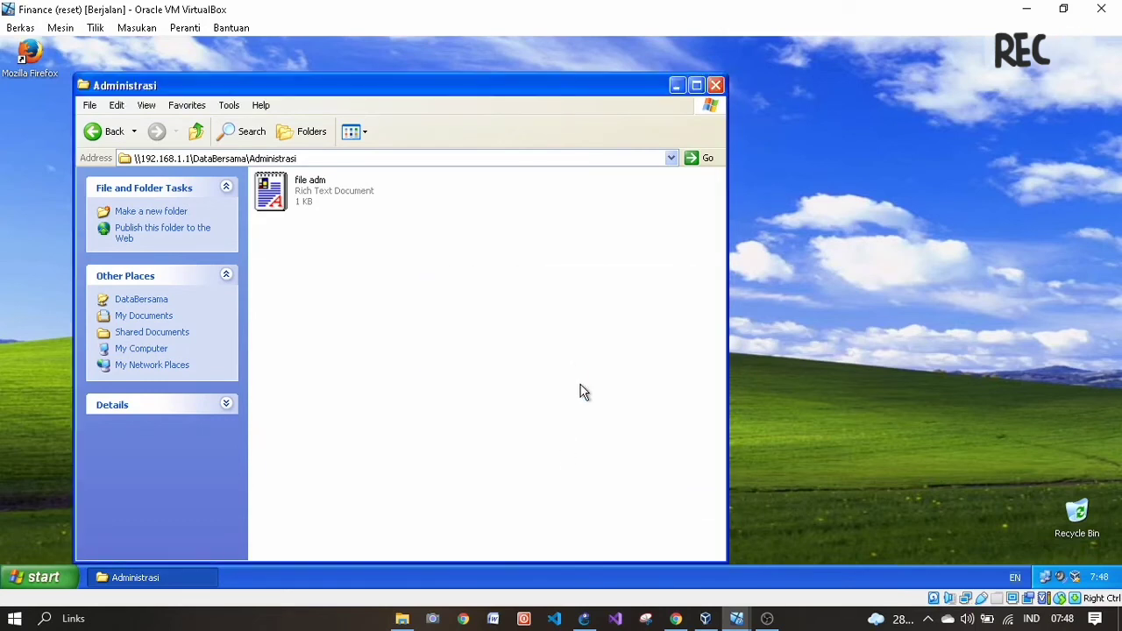
left_click(675, 619)
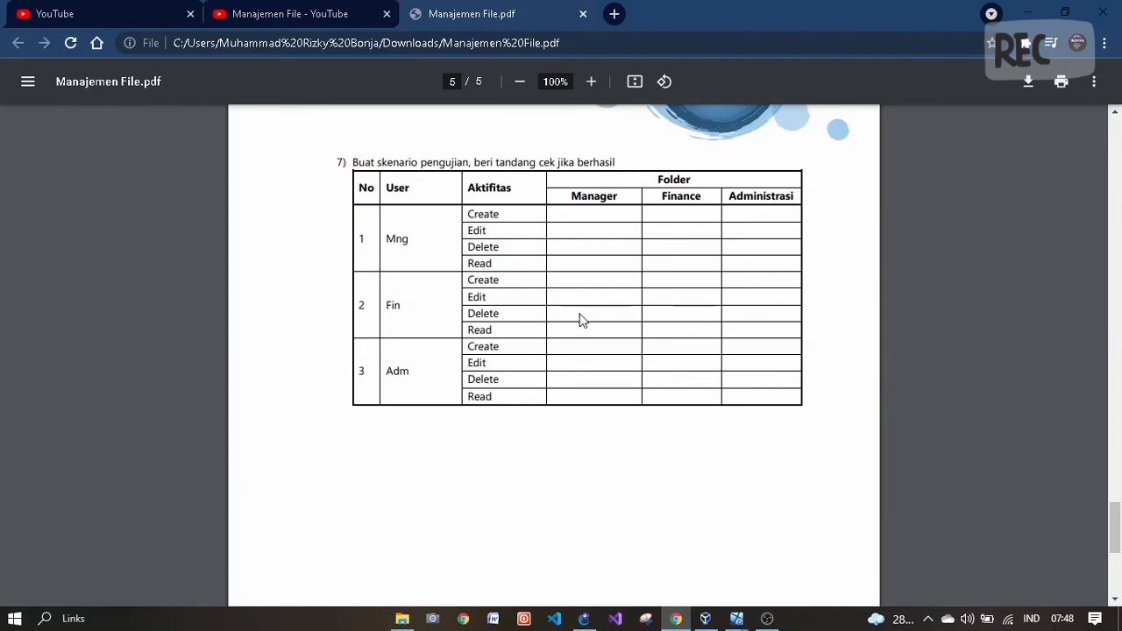
- Switch from the PDF test table to the Manager virtual machine's XP logon screen
mouse_move(749, 619)
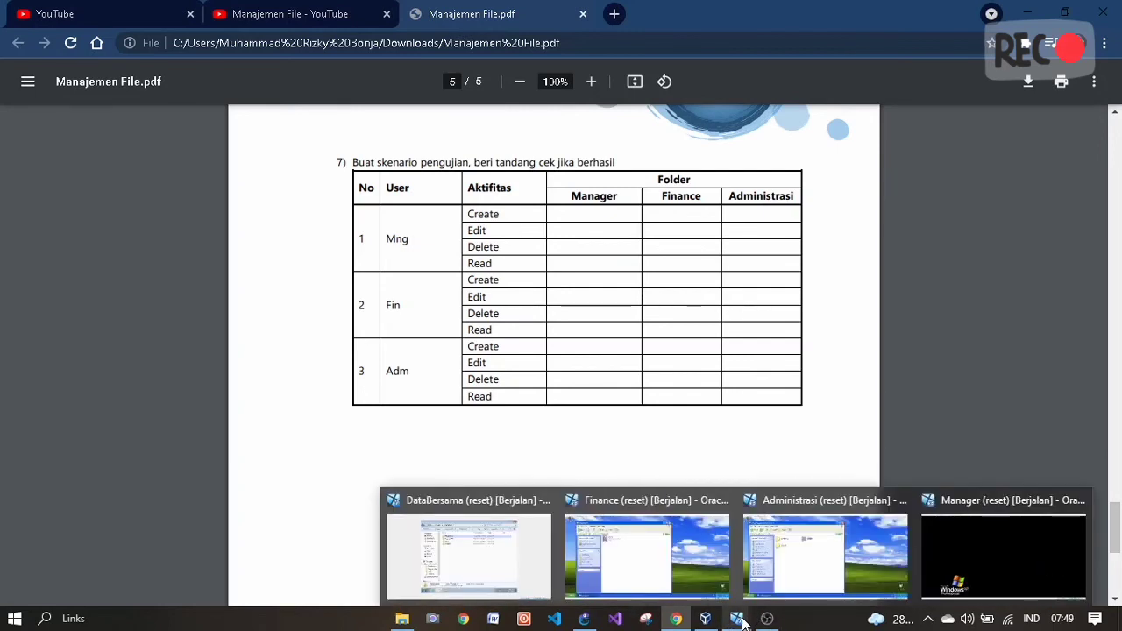
left_click(982, 550)
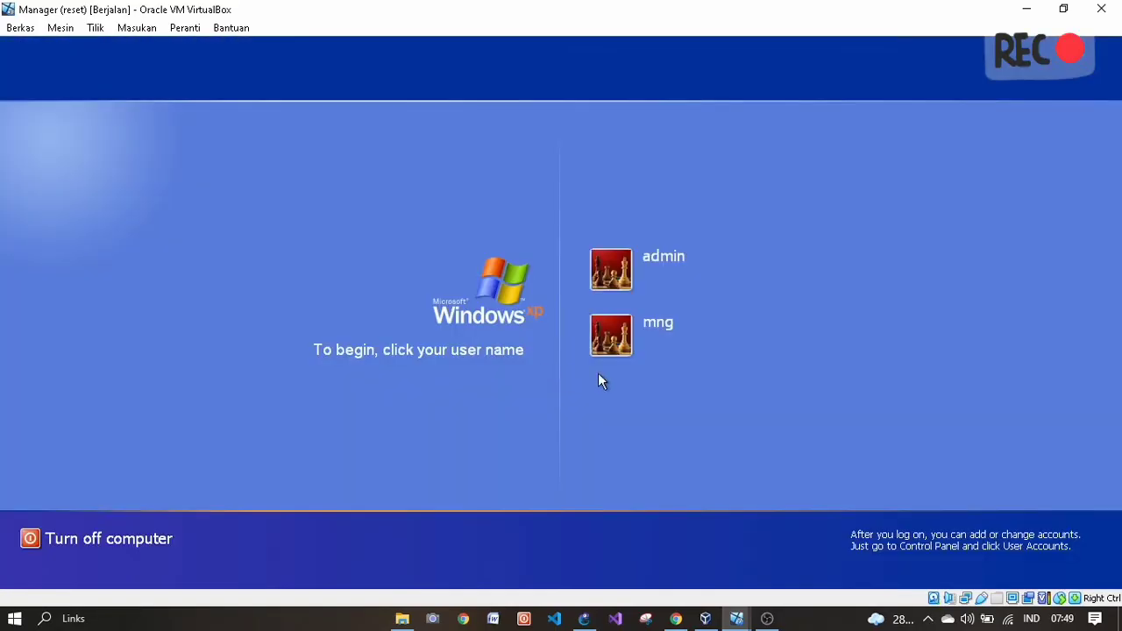
- Sign in to the Manager guest as mng with its password and close the leftover Start menu
left_click(656, 322)
type("••")
key("Return")
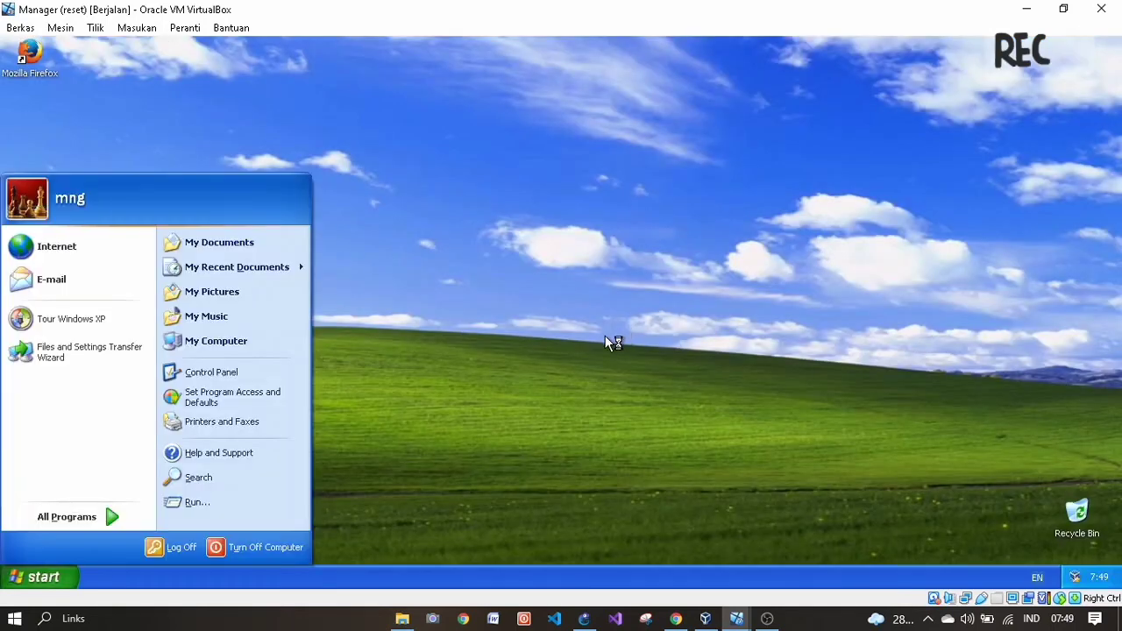
left_click(605, 337)
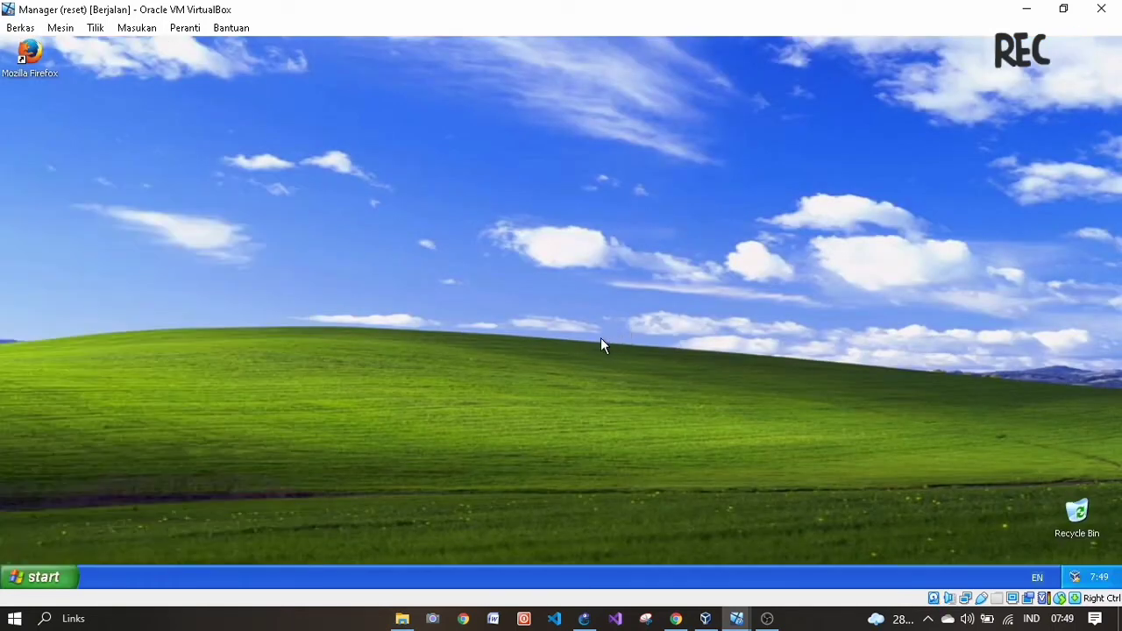
- Go to \\192.168.1.1 through Run and open the DataBersama share
key("super+r")
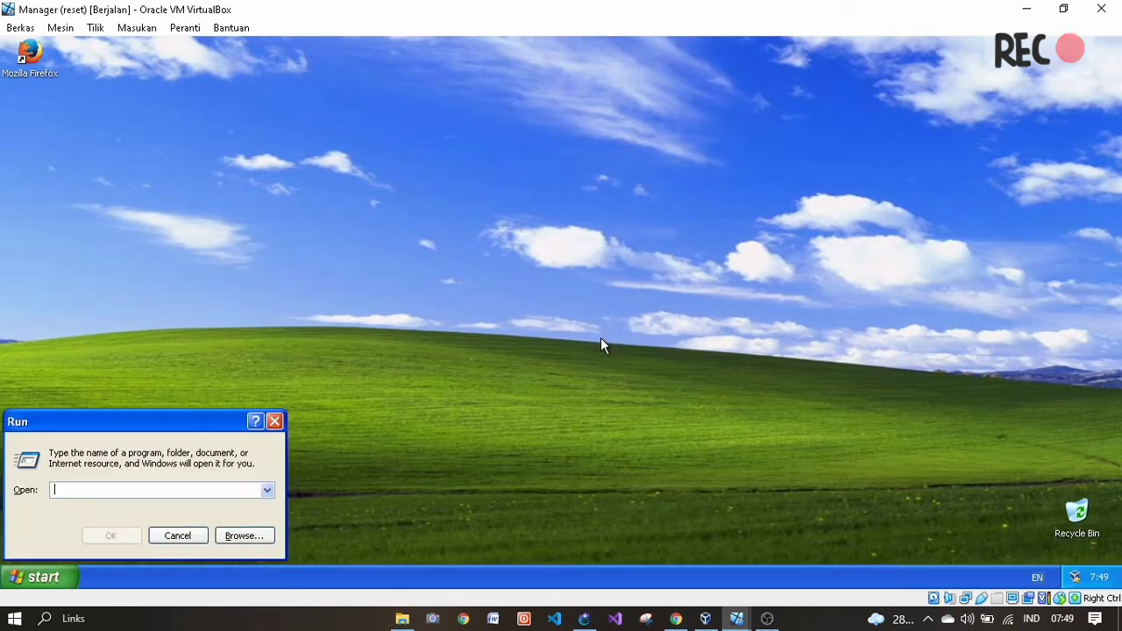
type("\\\\192.1568.1.1")
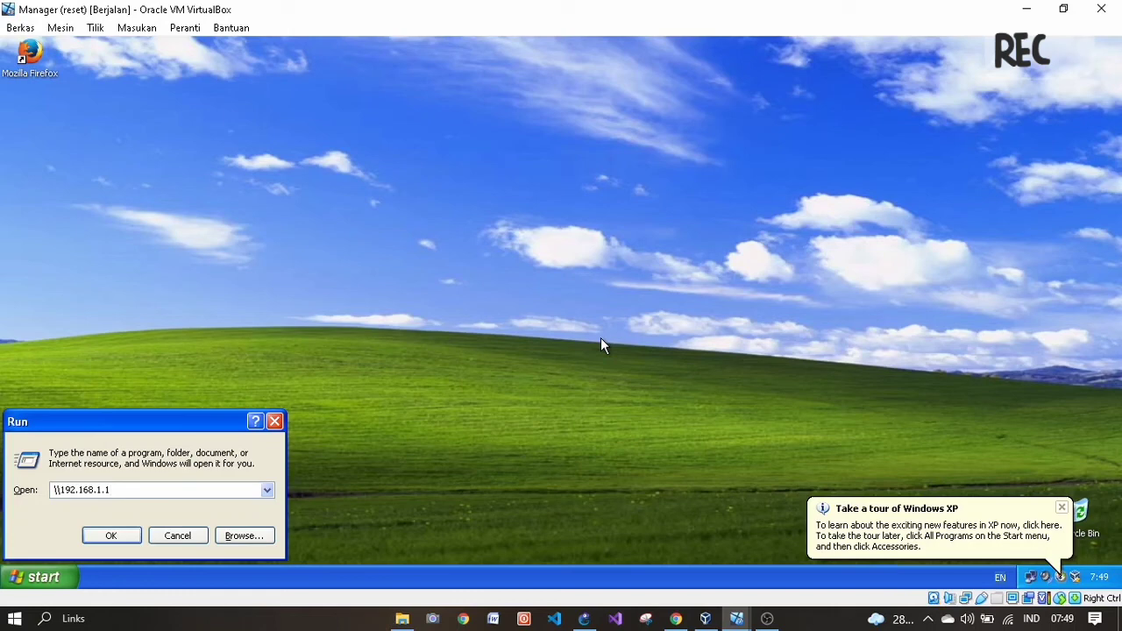
key("Return")
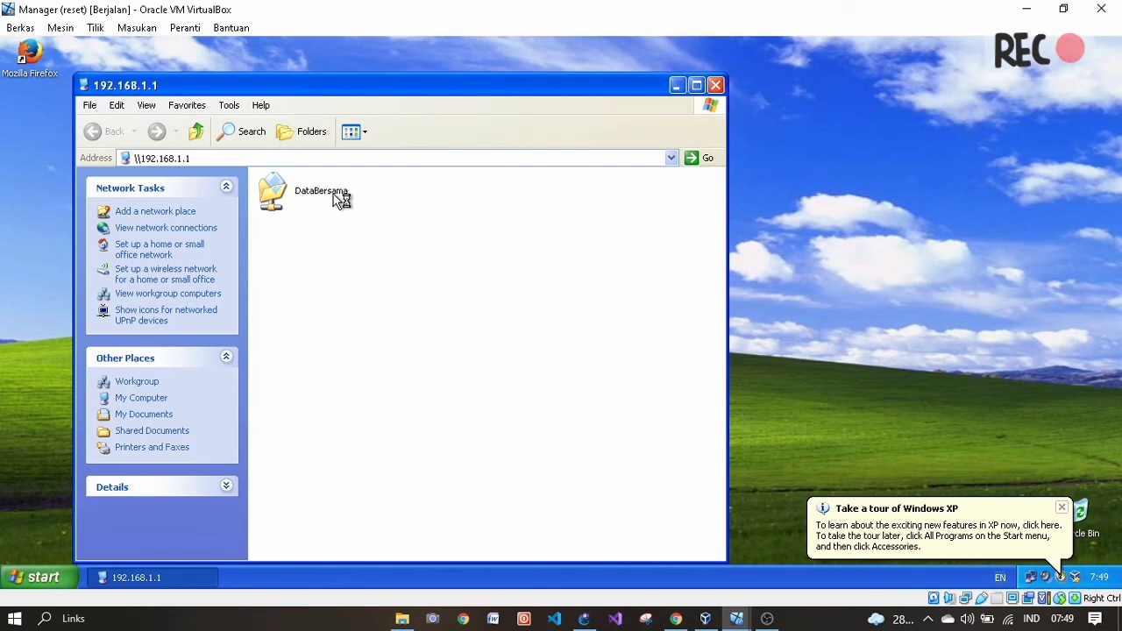
double_click(326, 191)
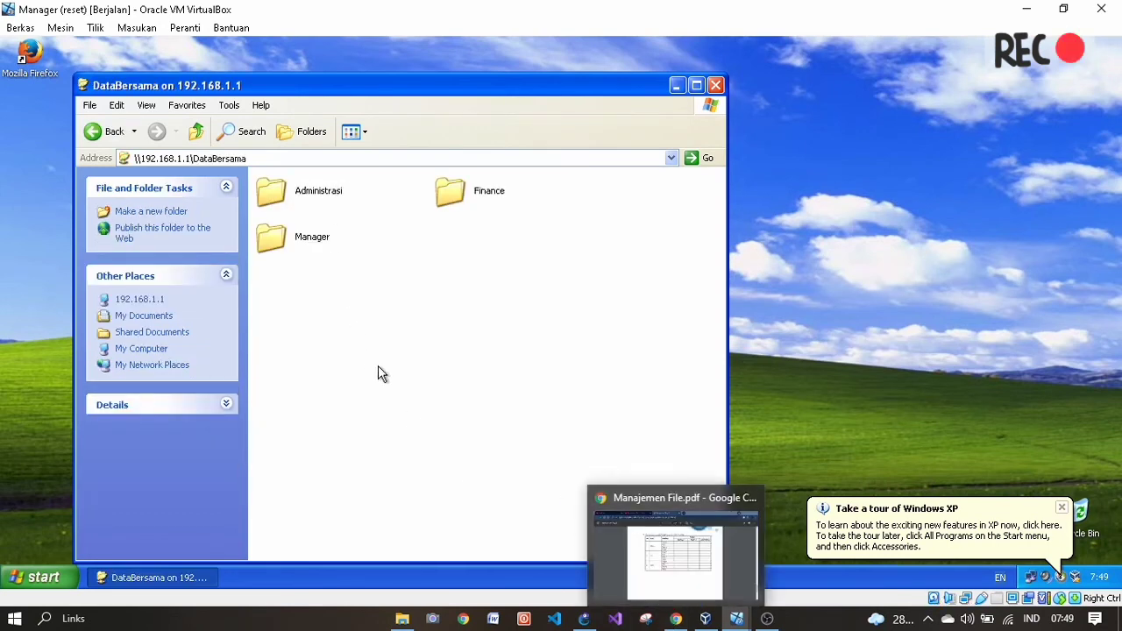
- In the Manager folder, create a rich text document named 'file mng' and open it
left_click(313, 238)
double_click(313, 238)
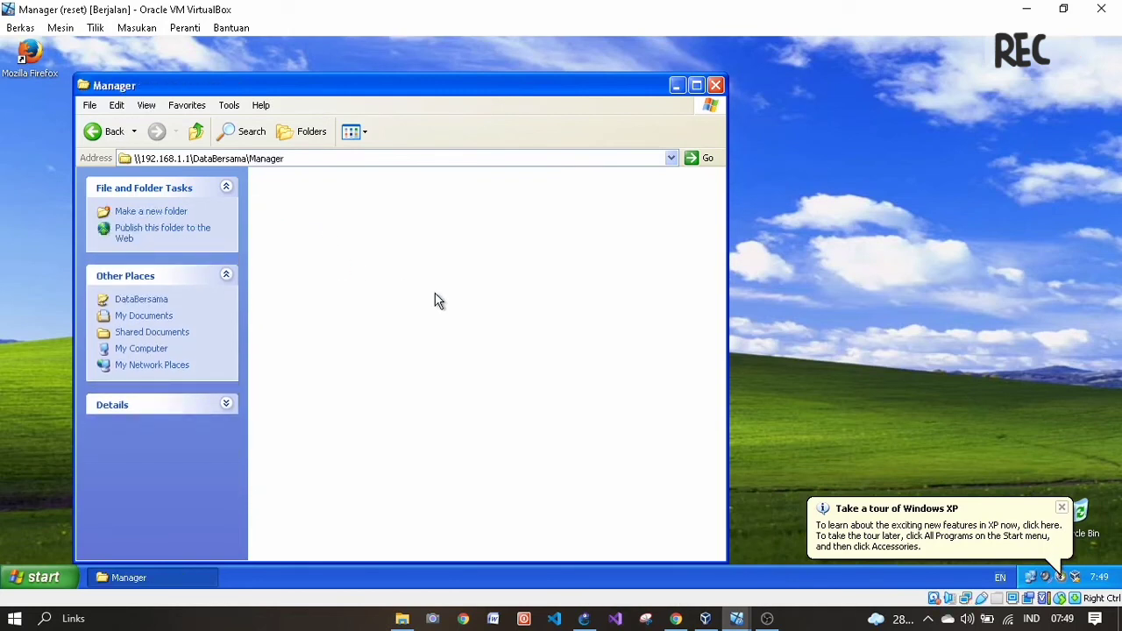
right_click(433, 295)
mouse_move(481, 413)
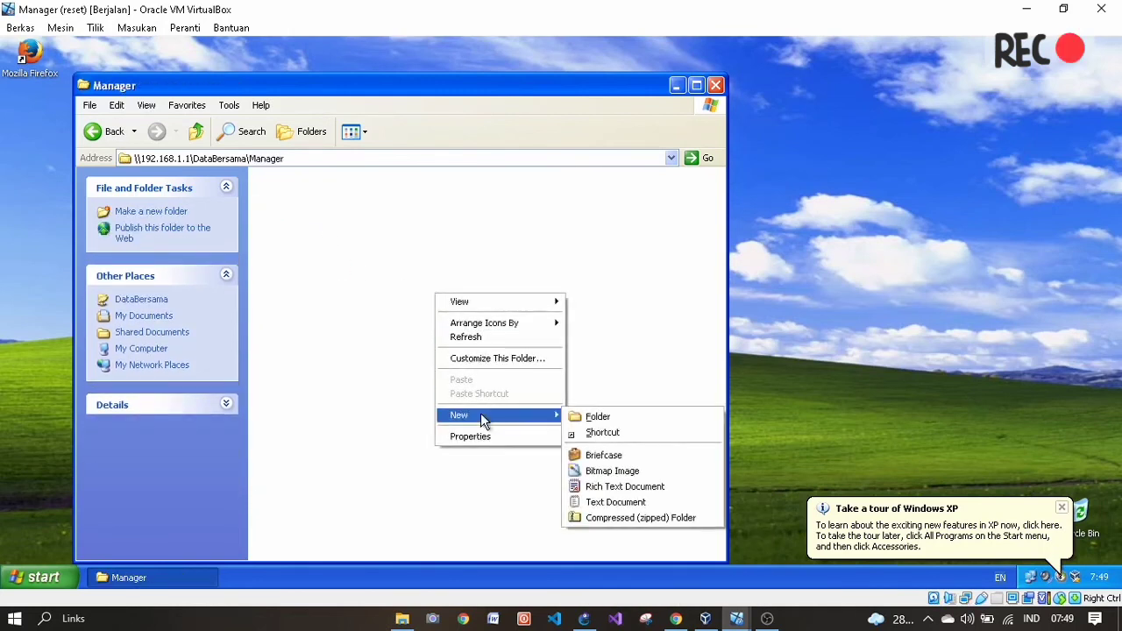
left_click(640, 488)
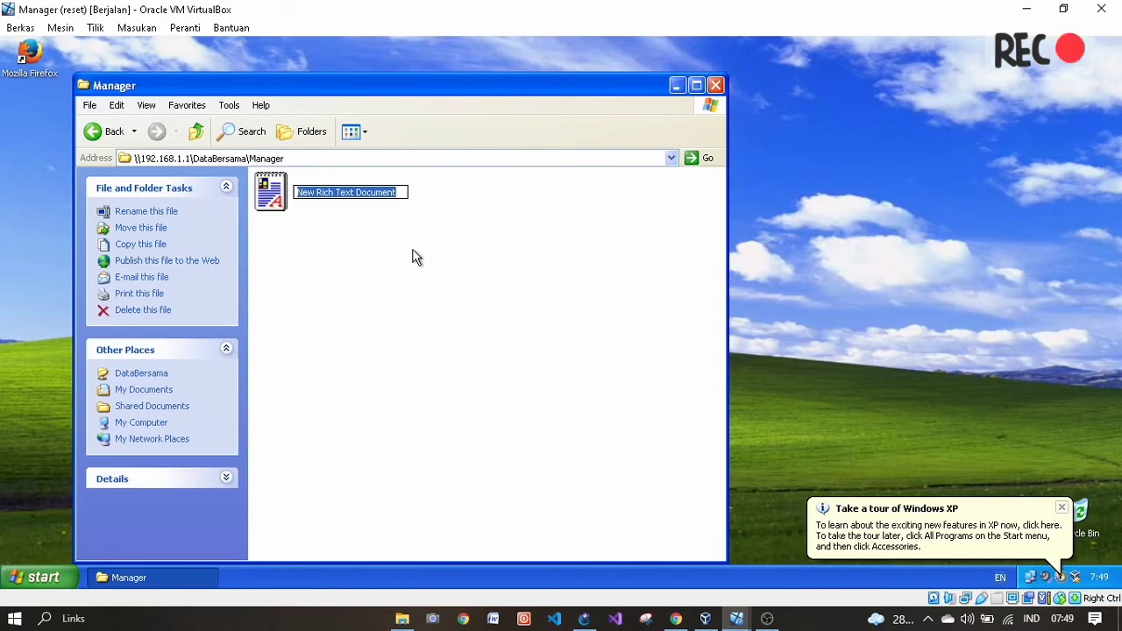
type("File mng")
key("Return")
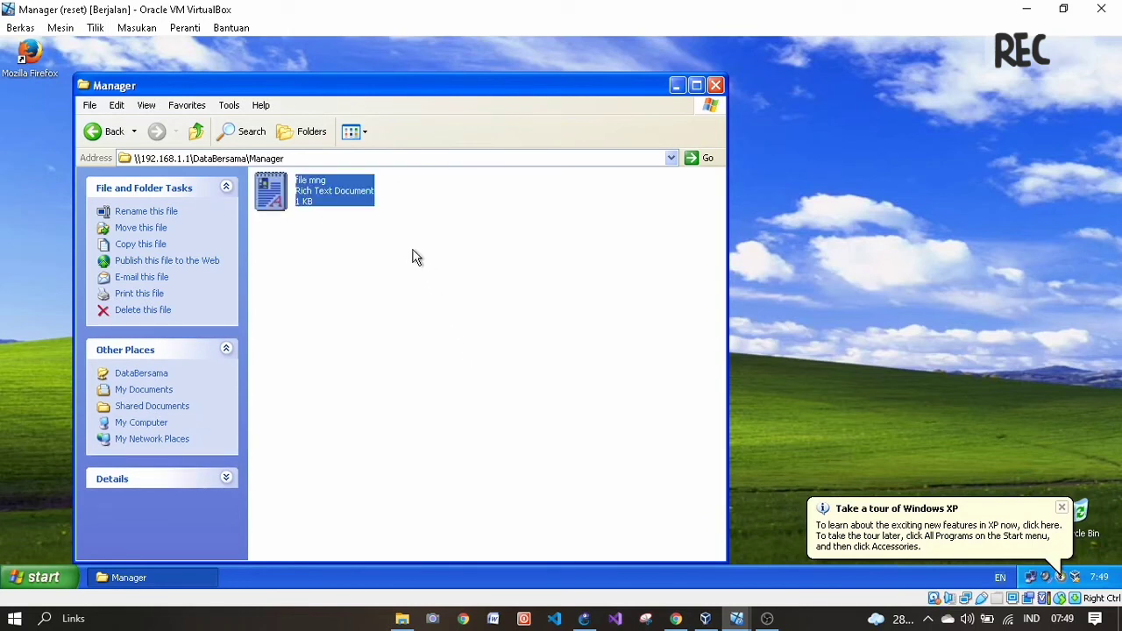
key("Return")
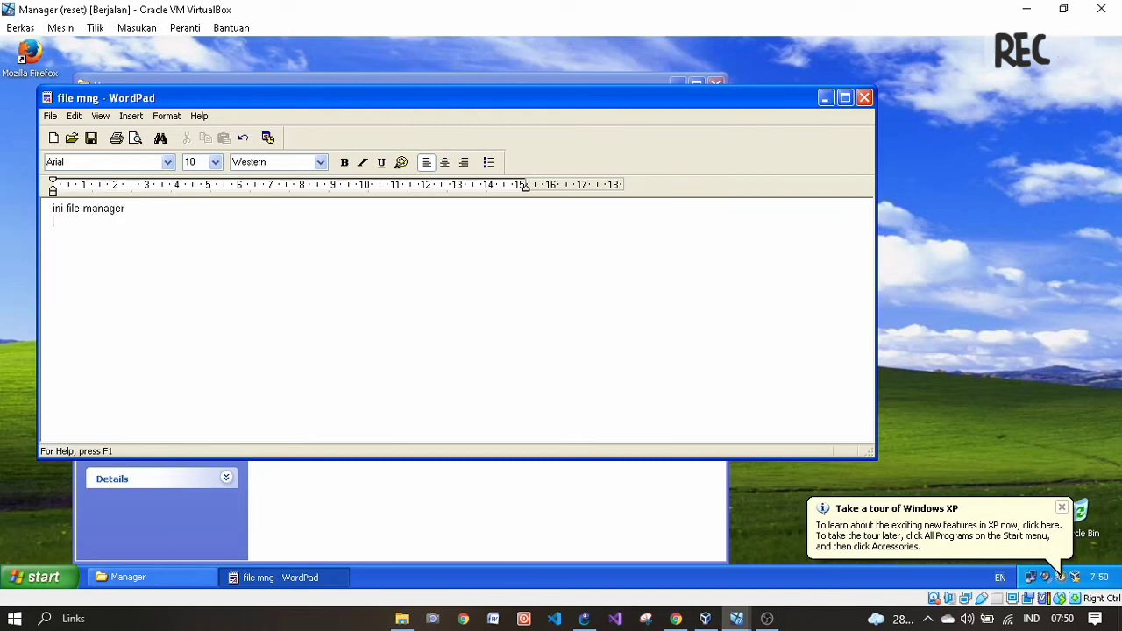
- Save the edited 'file mng' document in WordPad and close it
left_click(50, 115)
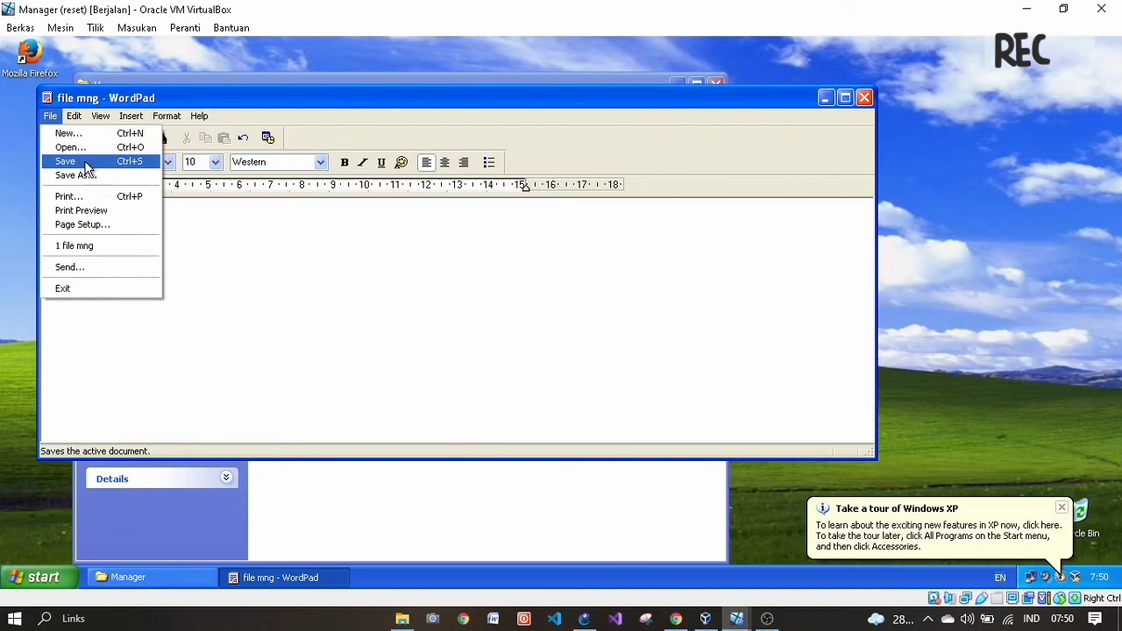
left_click(84, 160)
left_click(865, 97)
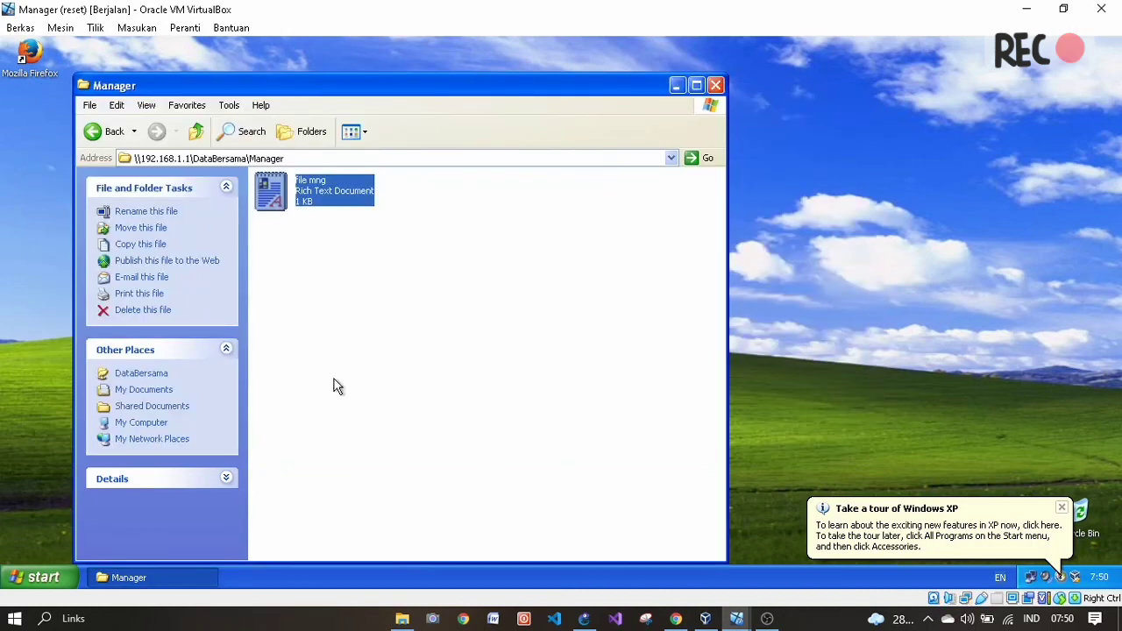
- Create a 'New Text Document' in Manager, delete it, and return to DataBersama
right_click(387, 365)
mouse_move(438, 501)
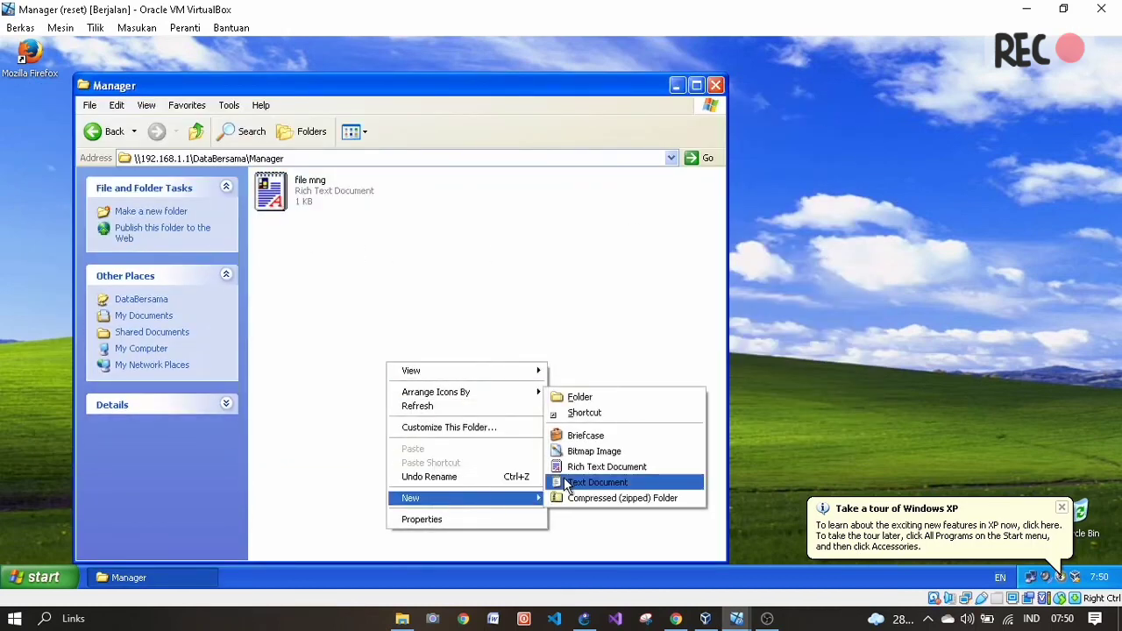
left_click(579, 483)
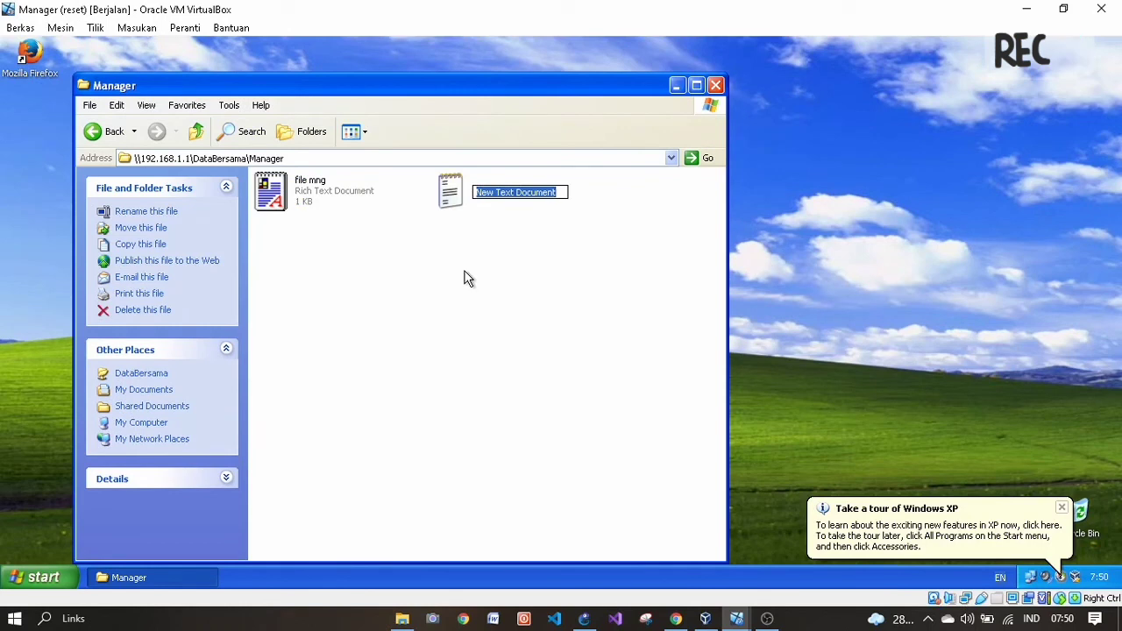
key("Return")
right_click(502, 194)
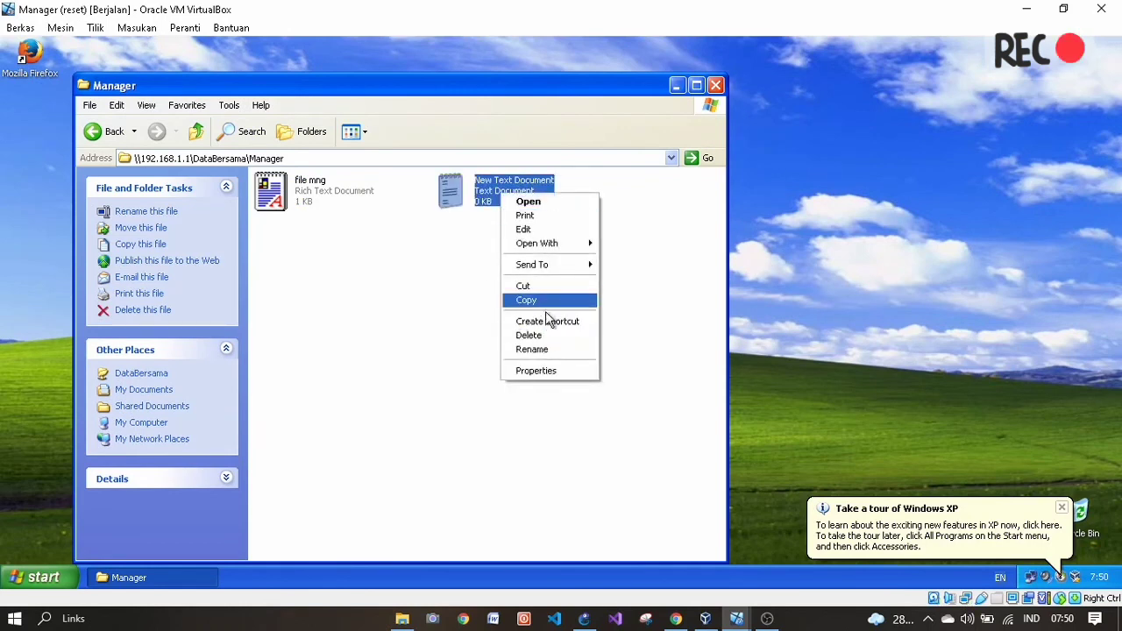
left_click(537, 335)
left_click(618, 325)
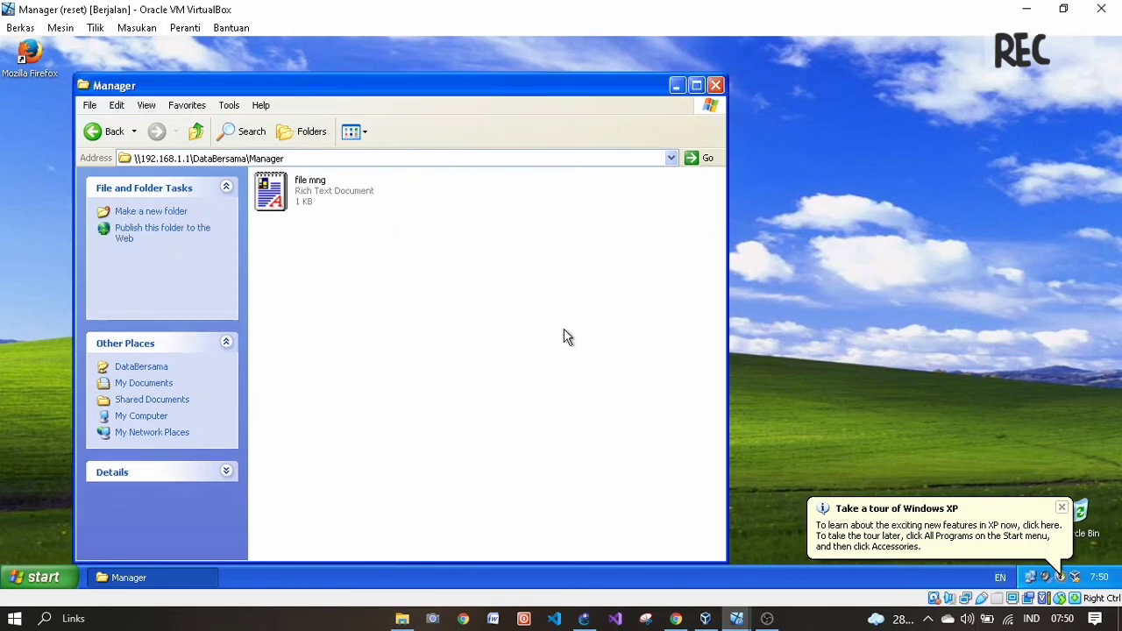
left_click(112, 131)
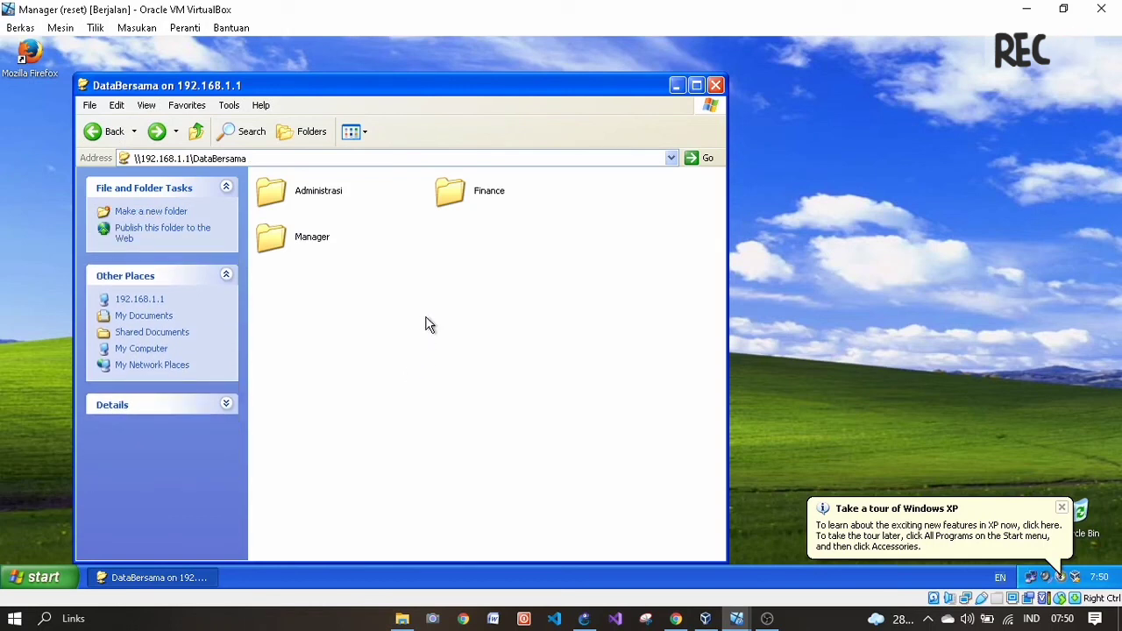
- In the Finance folder, create a 'New Rich Text Document' and then delete it
double_click(481, 195)
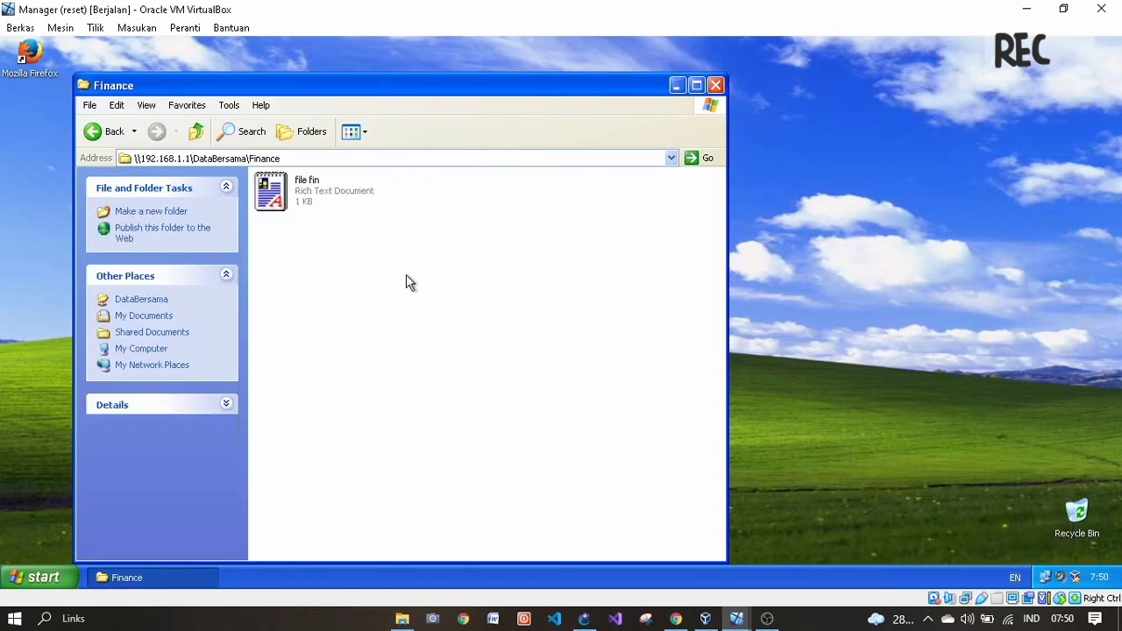
right_click(399, 288)
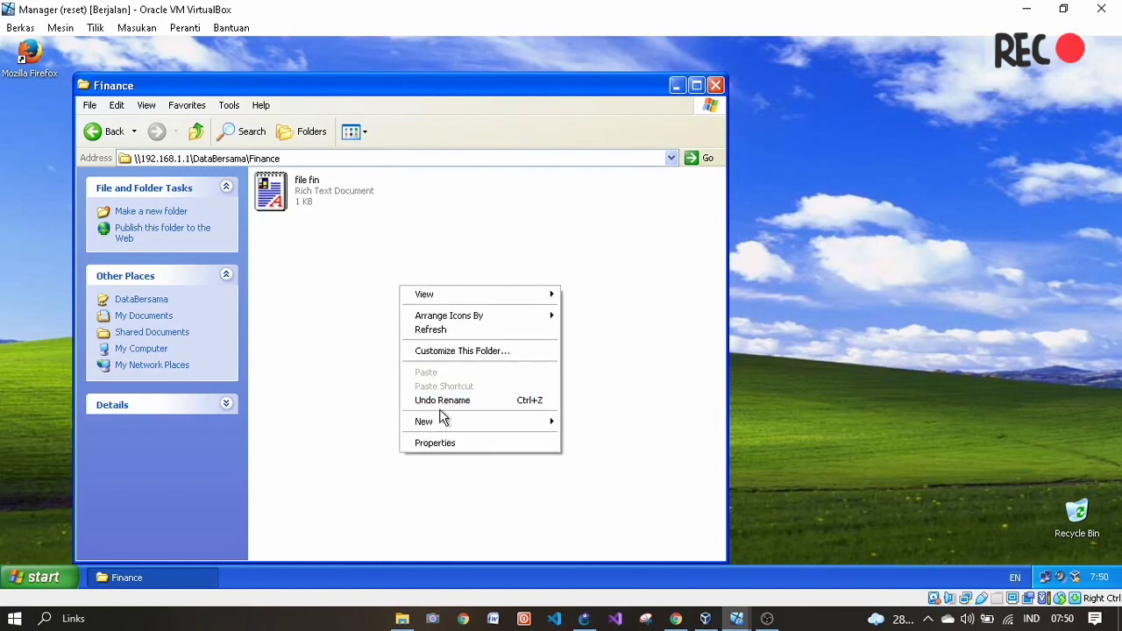
mouse_move(444, 425)
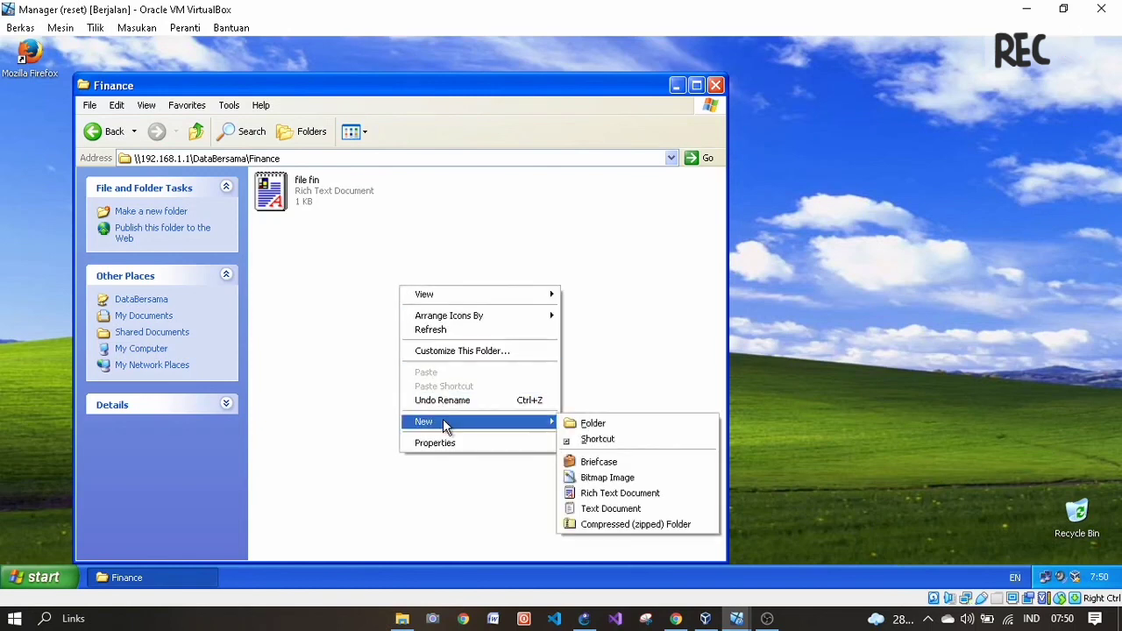
left_click(610, 494)
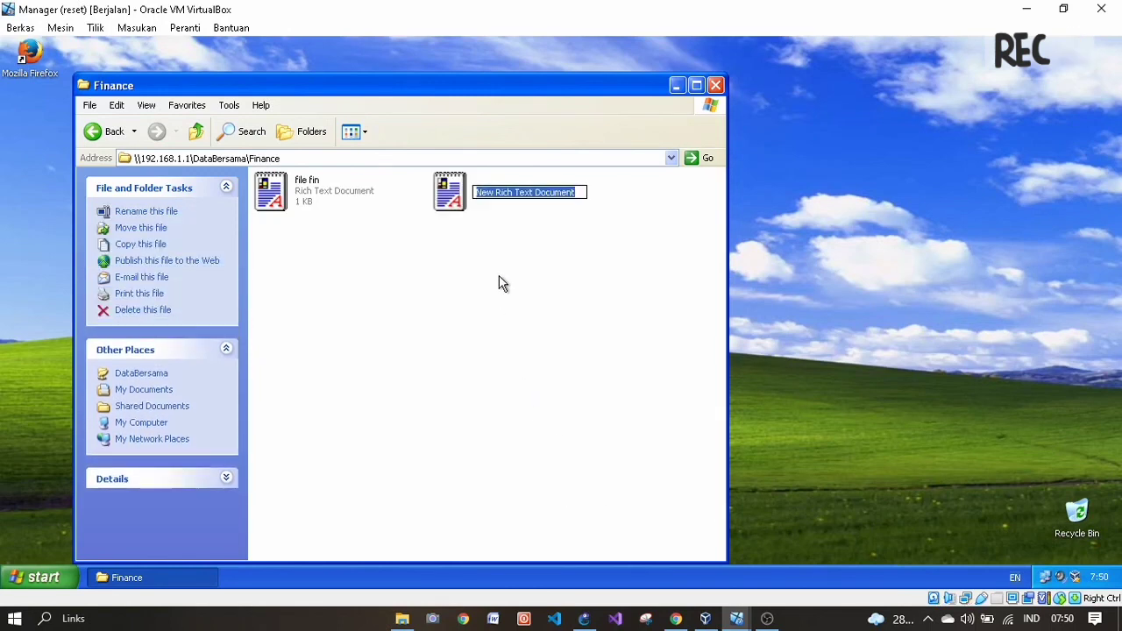
key("Return")
left_click(427, 295)
right_click(451, 191)
left_click(486, 318)
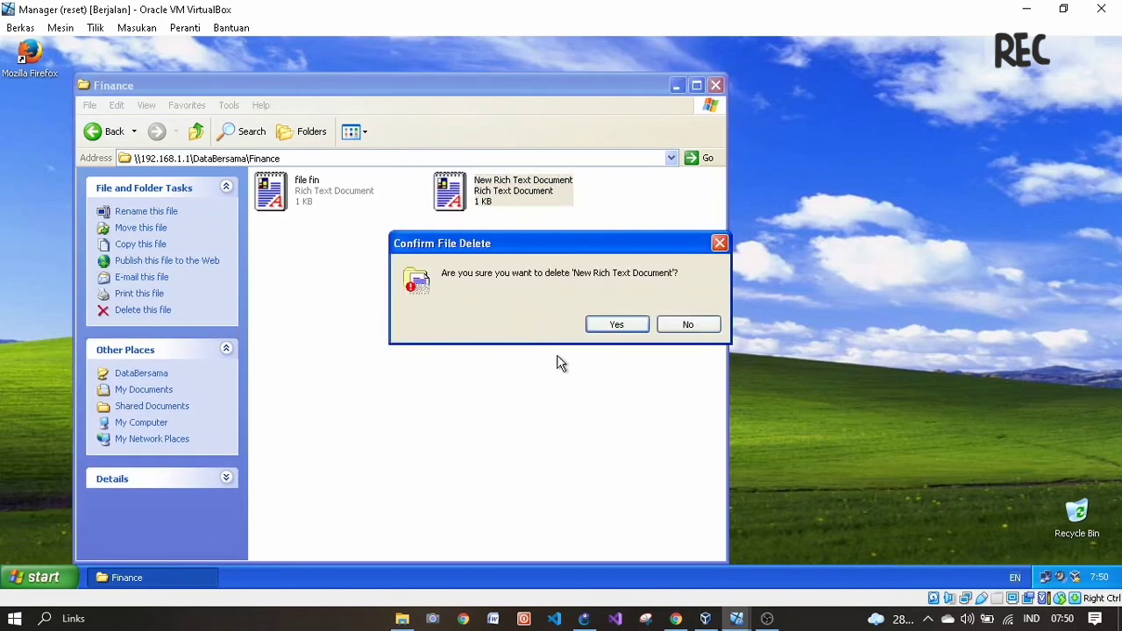
left_click(603, 327)
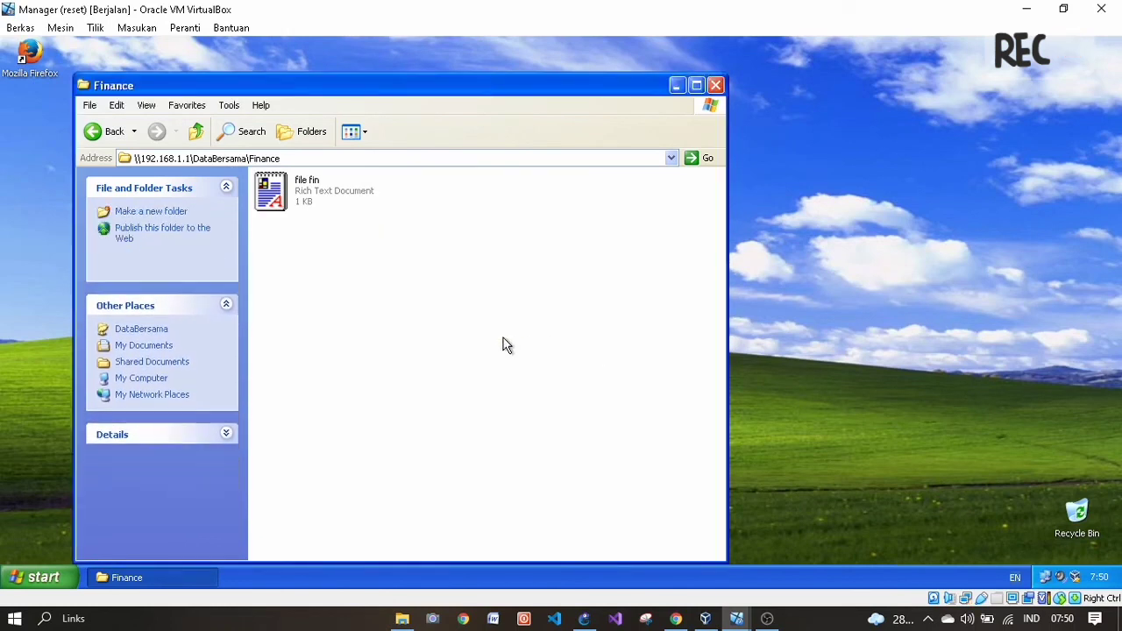
- Create a 'New Rich Text Document' in the Administrasi folder, then delete it
left_click(101, 132)
double_click(318, 193)
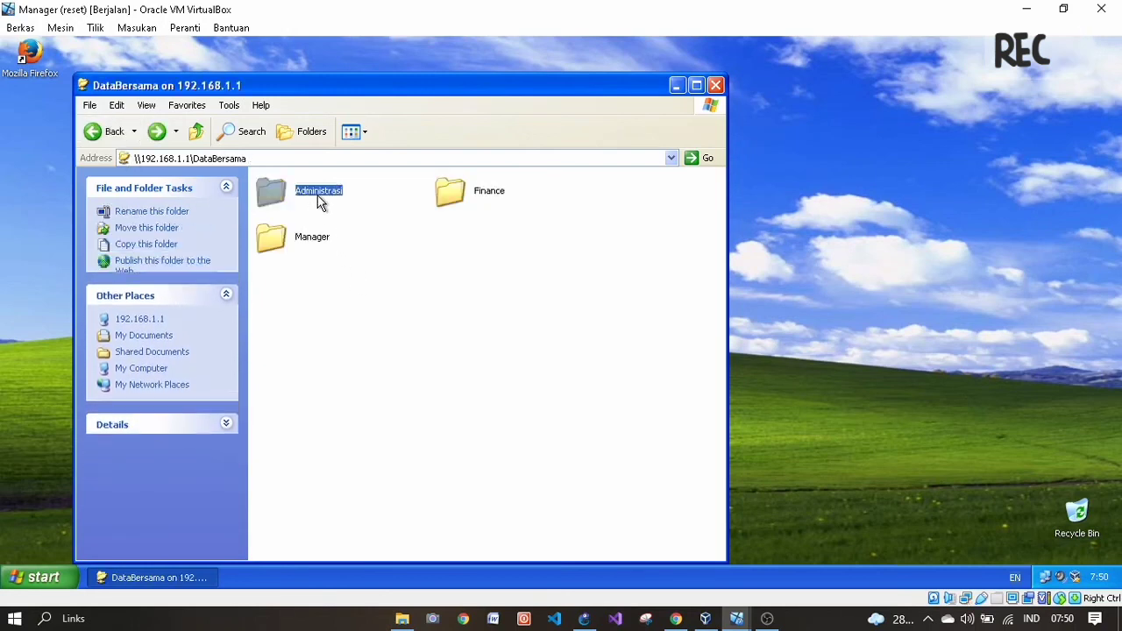
right_click(521, 351)
mouse_move(570, 481)
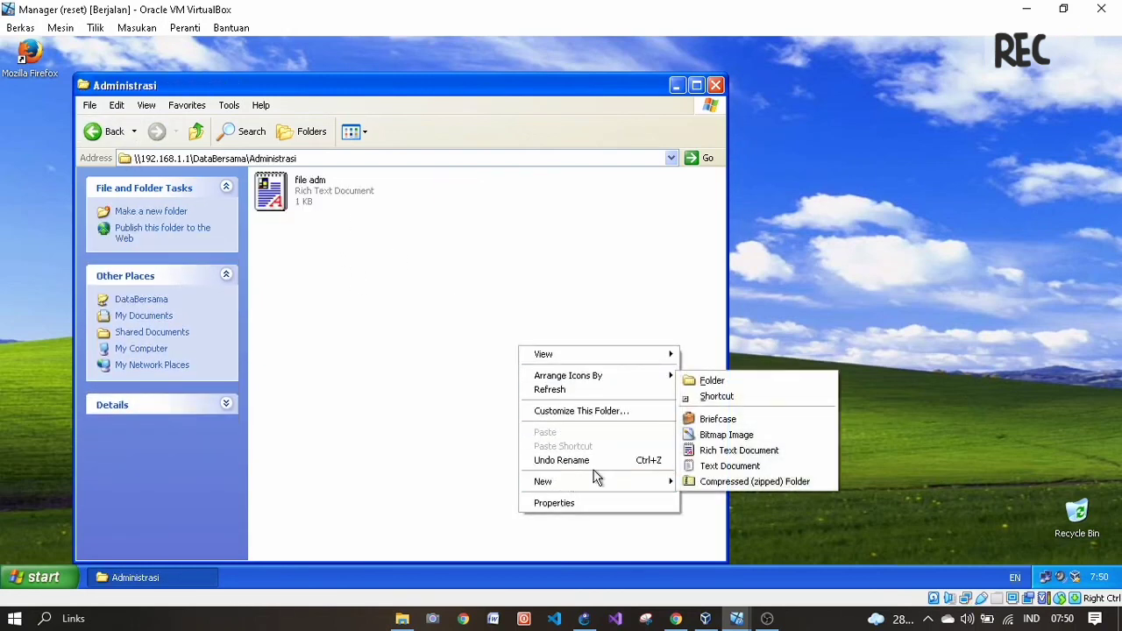
left_click(710, 451)
key("Return")
left_click(475, 352)
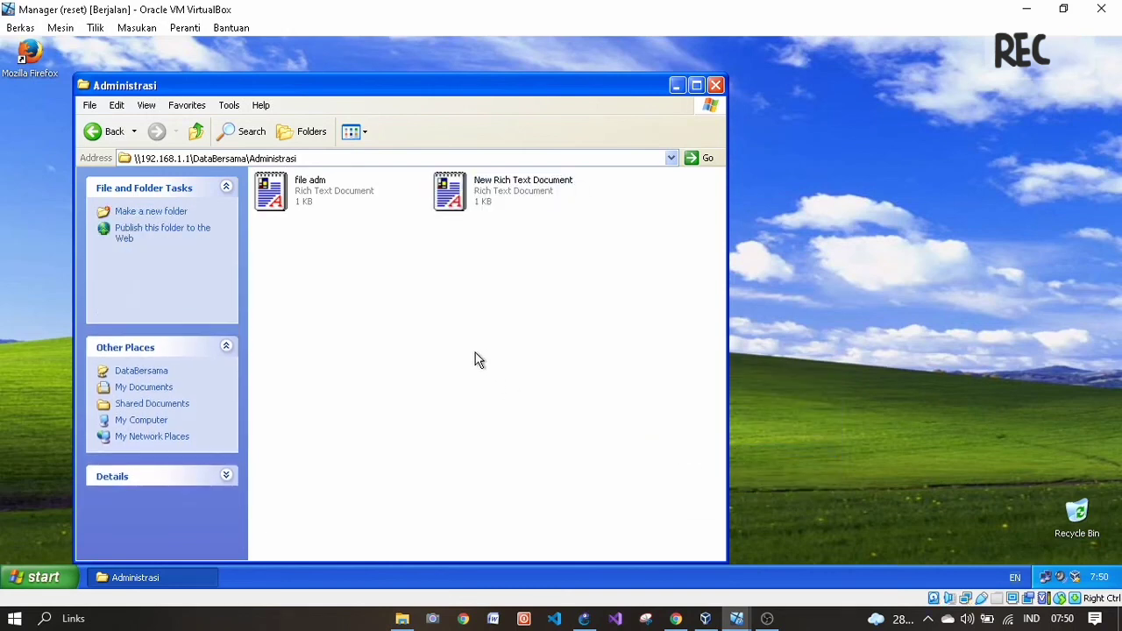
right_click(485, 200)
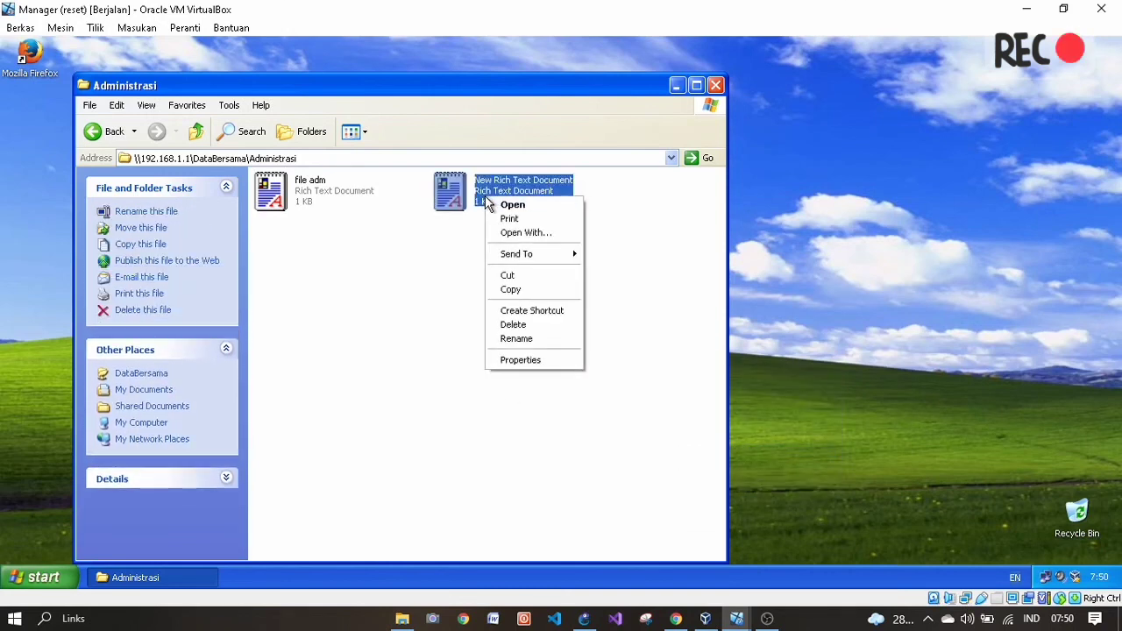
left_click(510, 324)
left_click(589, 325)
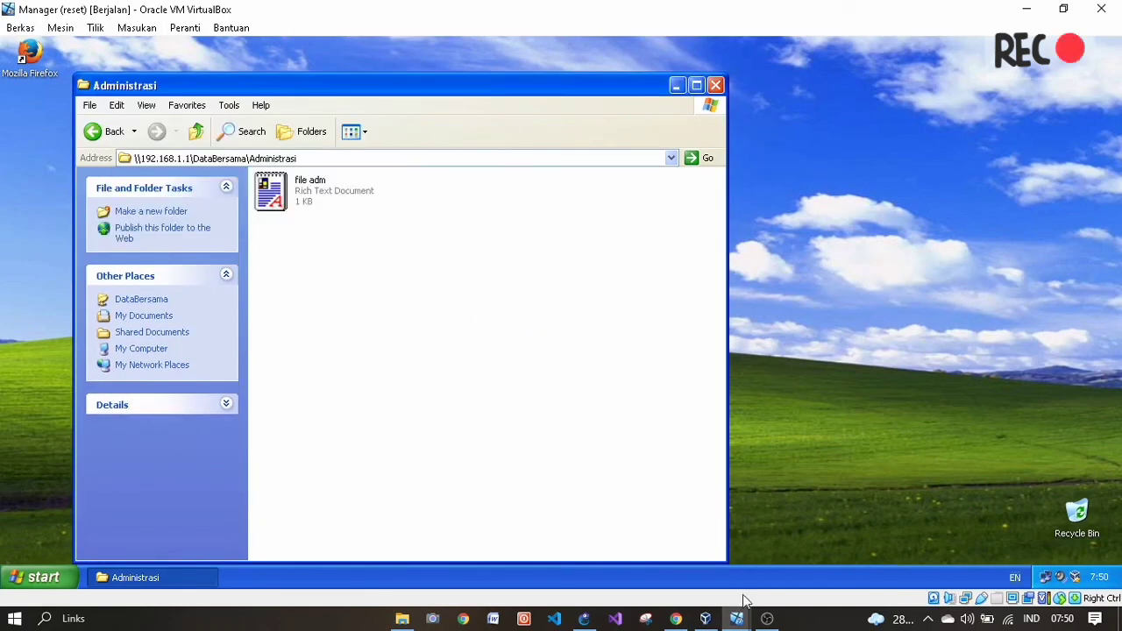
left_click(675, 619)
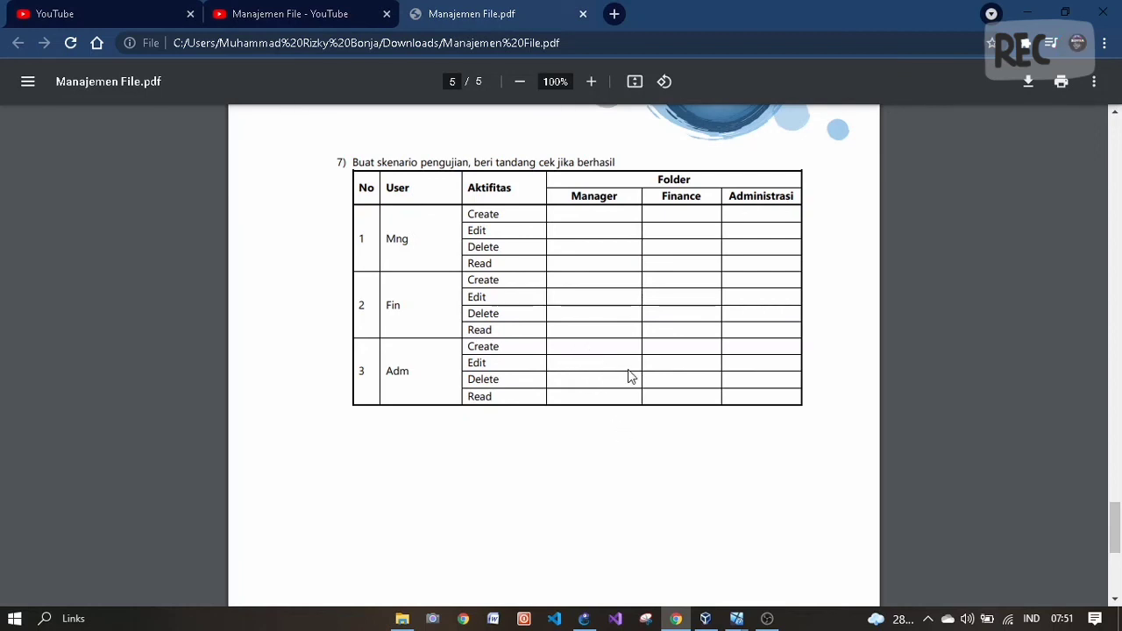
- Scroll through Manajemen File.pdf to page 5's step 7 test-scenario table for Mng, Fin and Adm
scroll(546, 323, "up", 1)
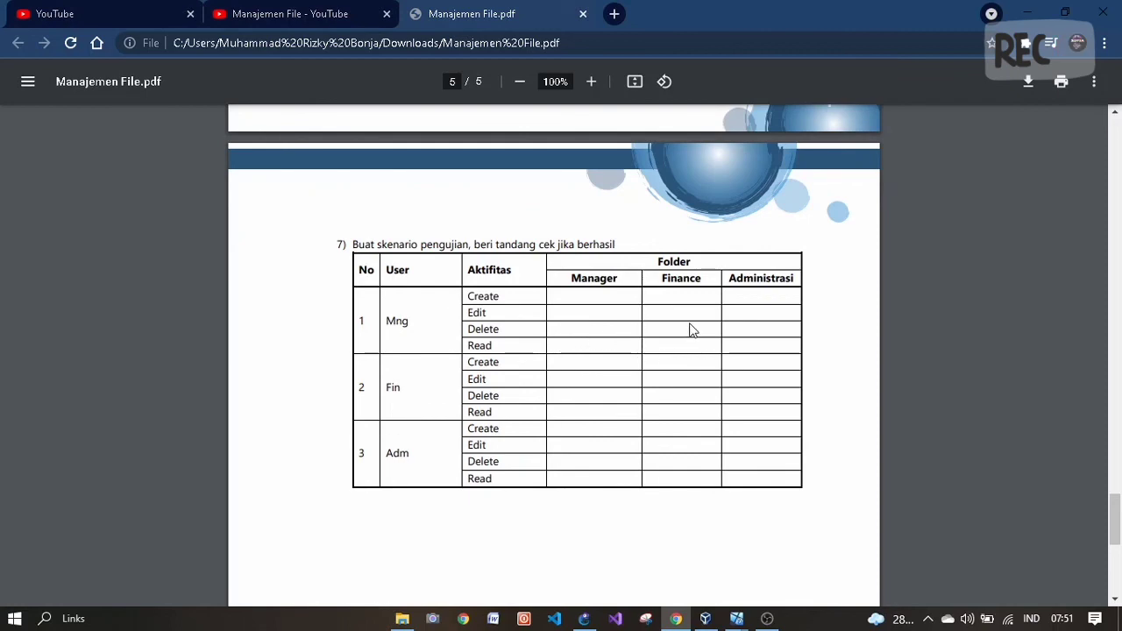
scroll(626, 333, "up", 10)
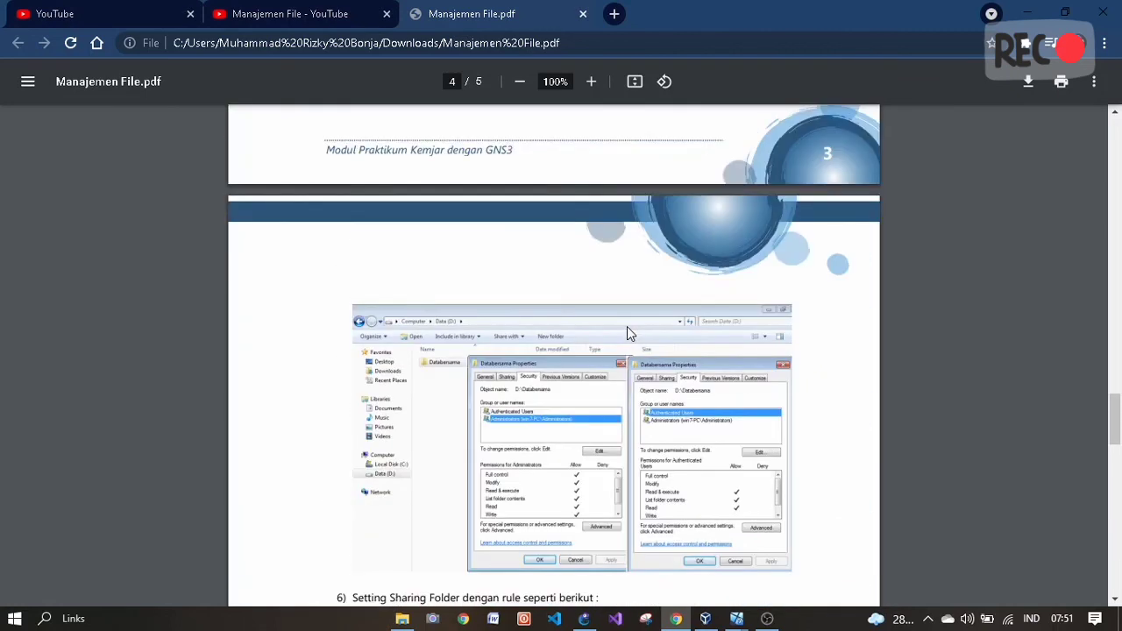
scroll(627, 333, "up", 5)
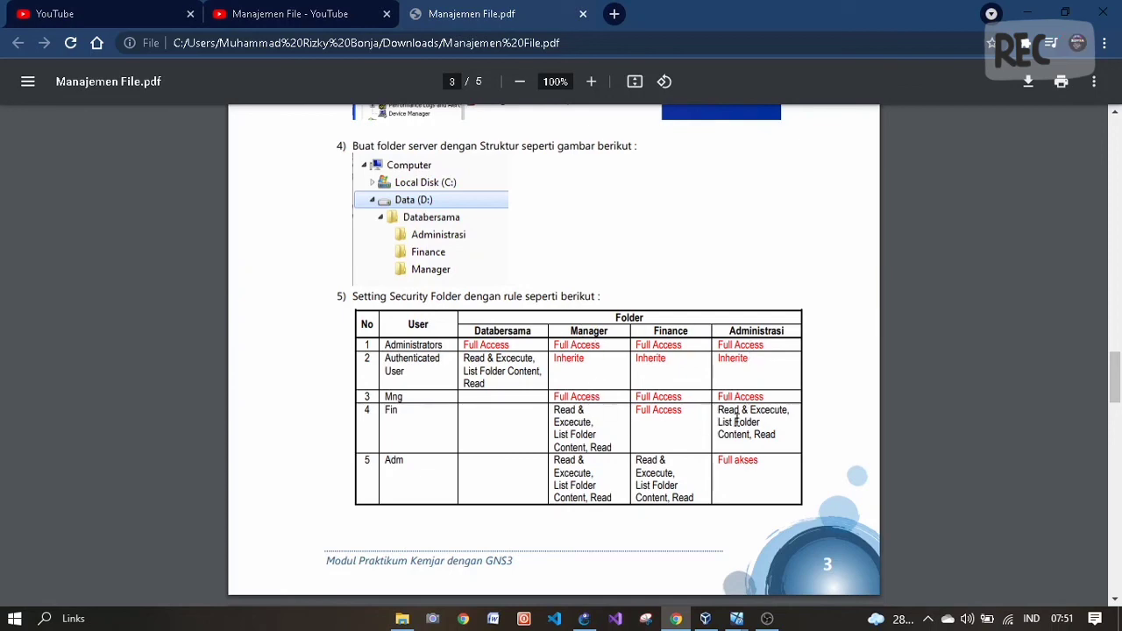
scroll(717, 458, "down", 4)
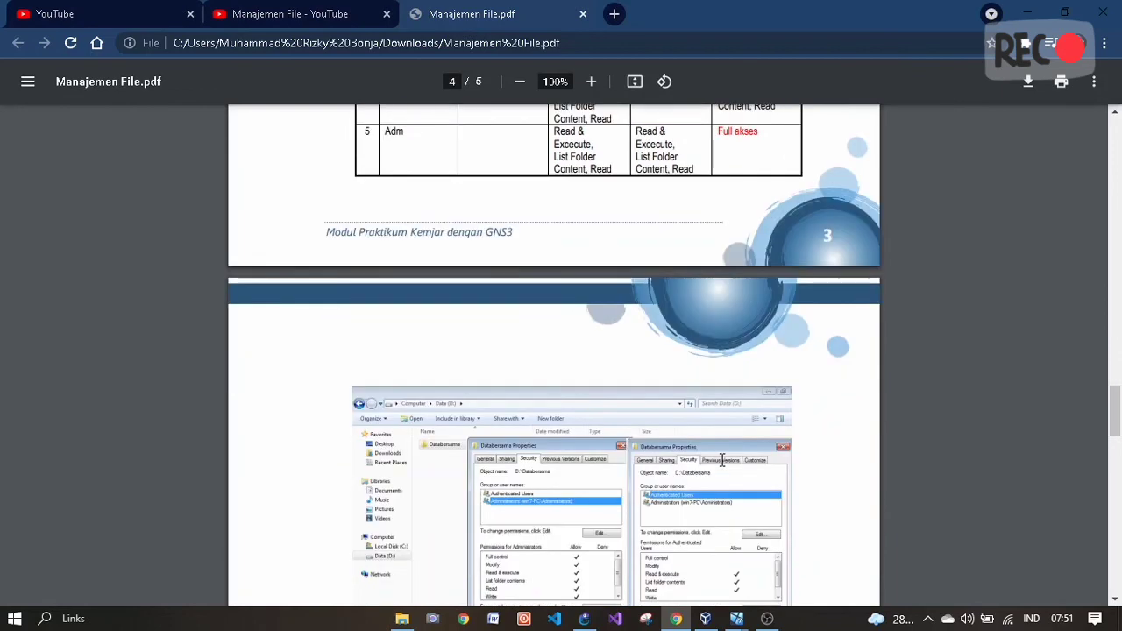
scroll(719, 447, "down", 15)
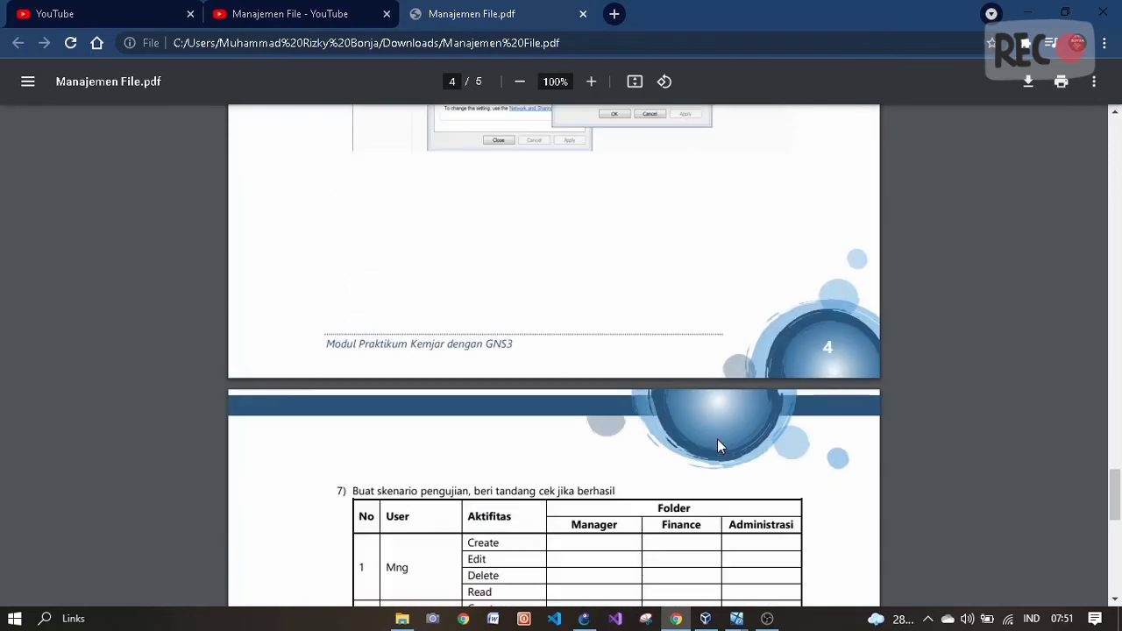
scroll(717, 447, "up", 2)
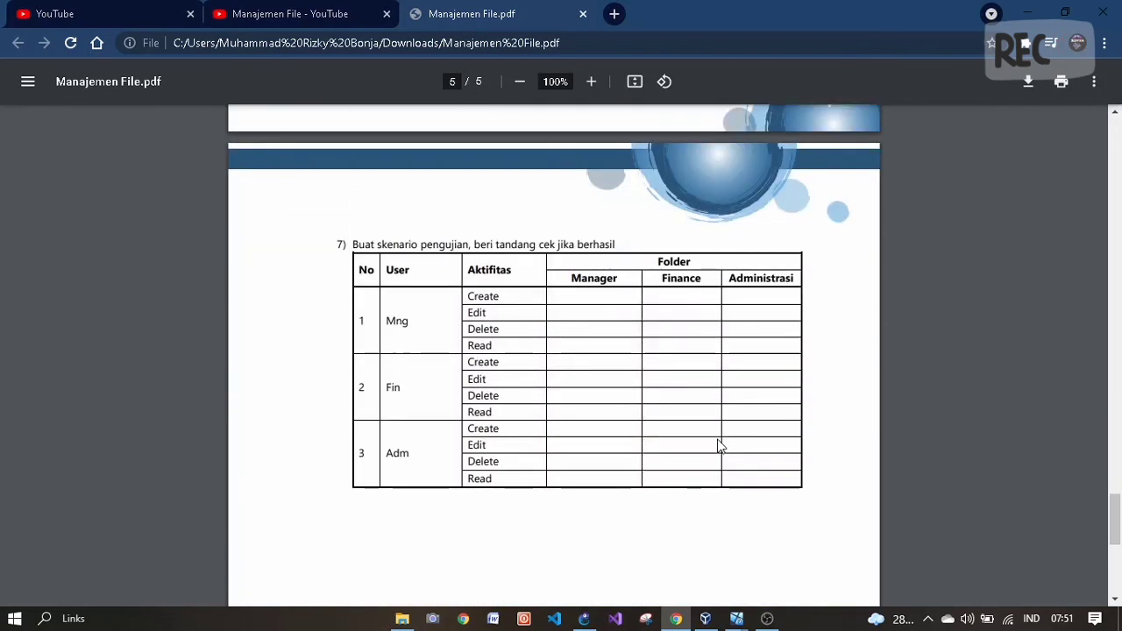